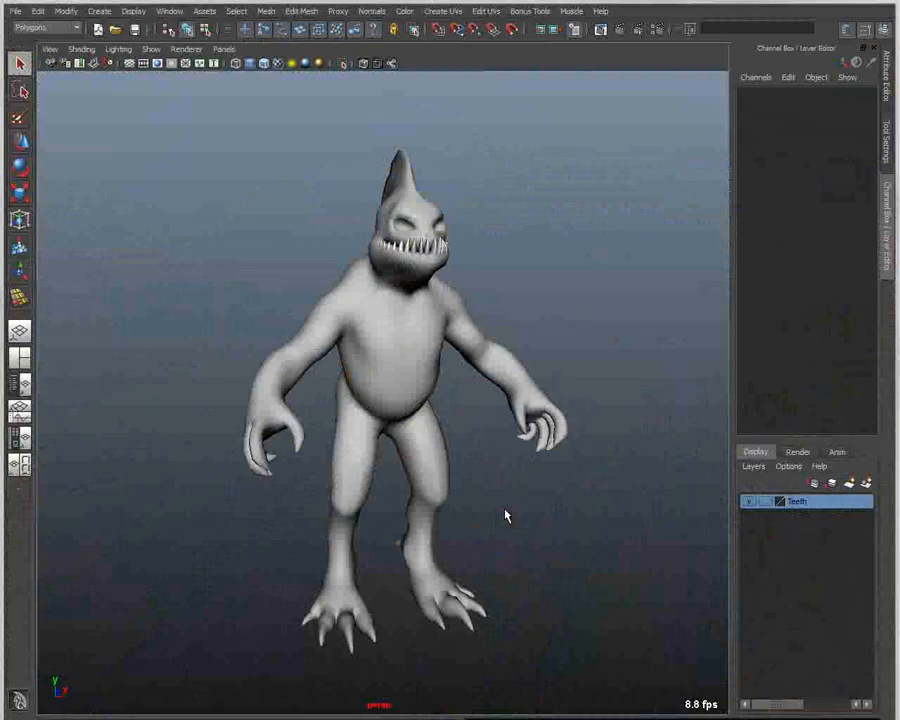
{"action": "mouse_move", "coordinate": [506, 514]}
{"action": "left_mouse_down", "text": "alt"}
{"action": "mouse_move", "coordinate": [538, 506]}
{"action": "mouse_move", "coordinate": [484, 503]}
{"action": "mouse_move", "coordinate": [498, 512]}
{"action": "left_mouse_up", "text": "alt"}
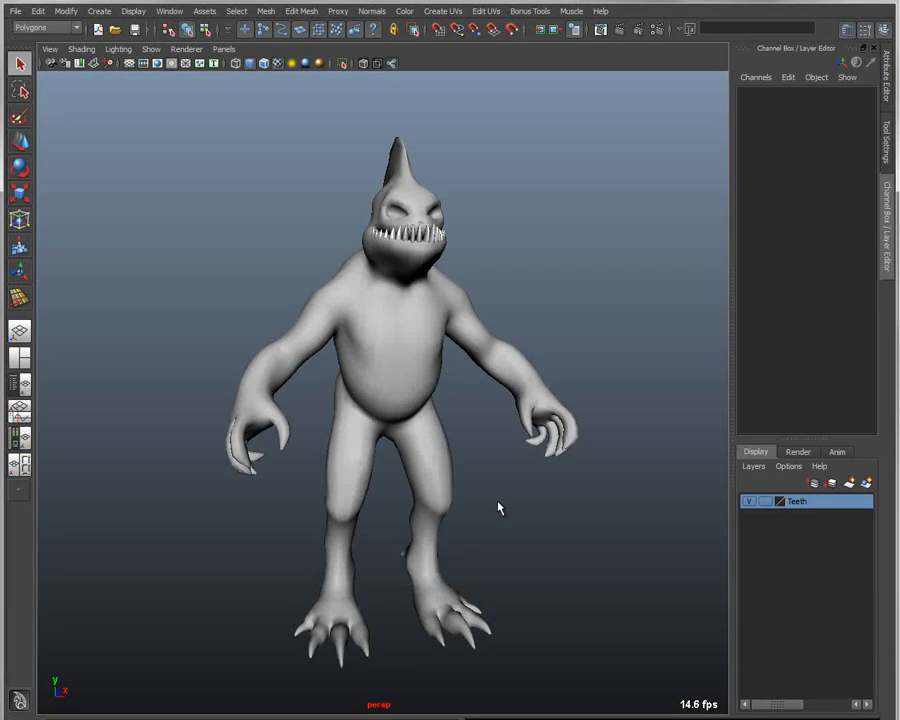
{"action": "left_click", "coordinate": [499, 403]}
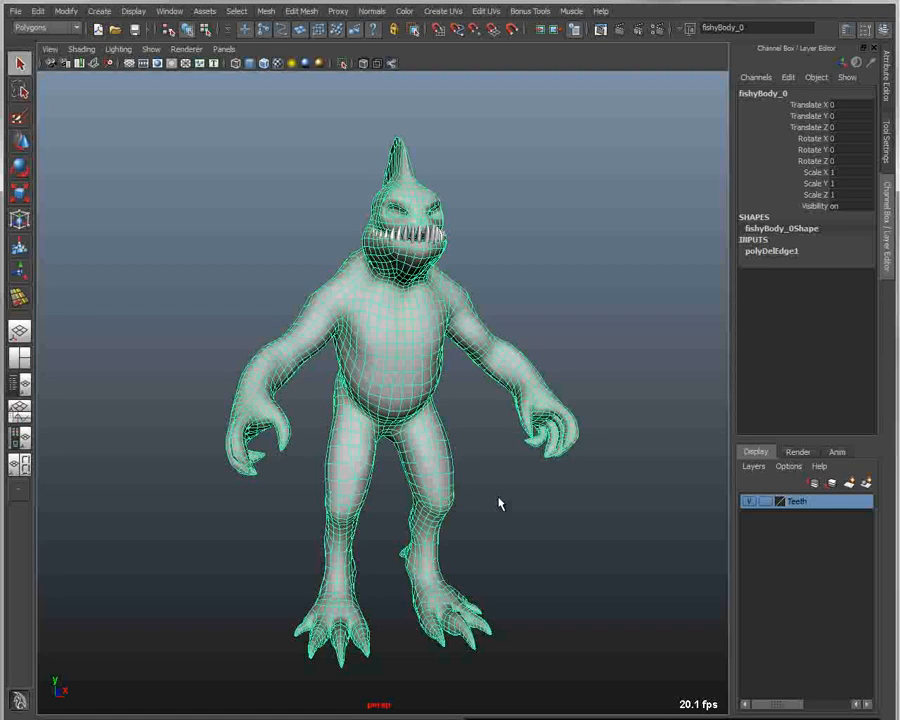
{"action": "mouse_move", "coordinate": [516, 540]}
{"action": "left_mouse_down", "text": "alt"}
{"action": "mouse_move", "coordinate": [464, 536]}
{"action": "mouse_move", "coordinate": [526, 542]}
{"action": "left_mouse_up", "text": "alt"}
{"action": "left_click", "coordinate": [526, 530]}
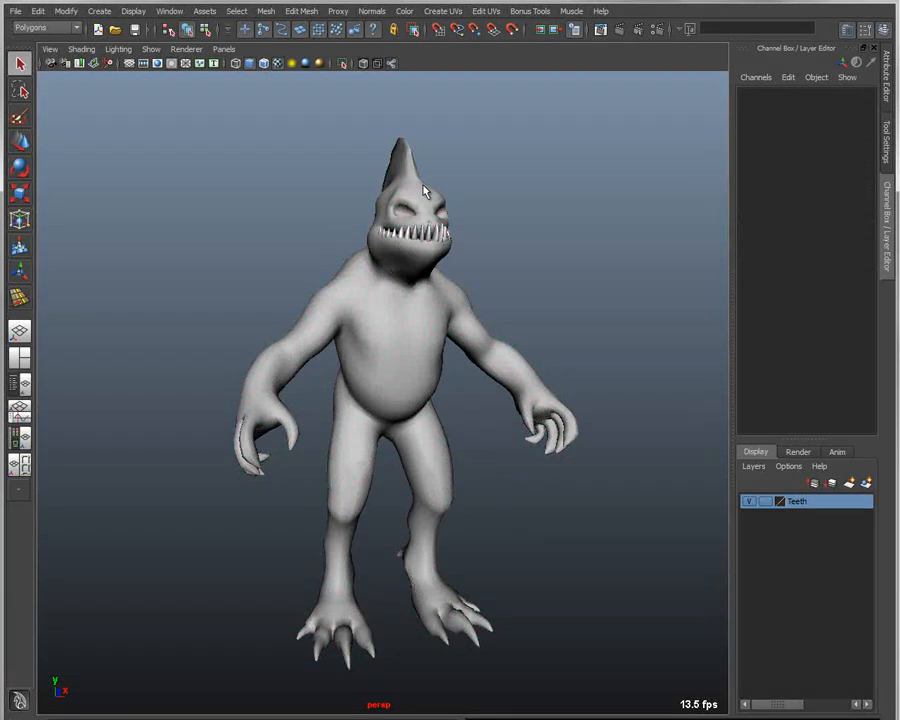
{"action": "left_click", "coordinate": [421, 224]}
{"action": "left_click_drag", "start_coordinate": [516, 279], "coordinate": [488, 238], "text": "alt"}
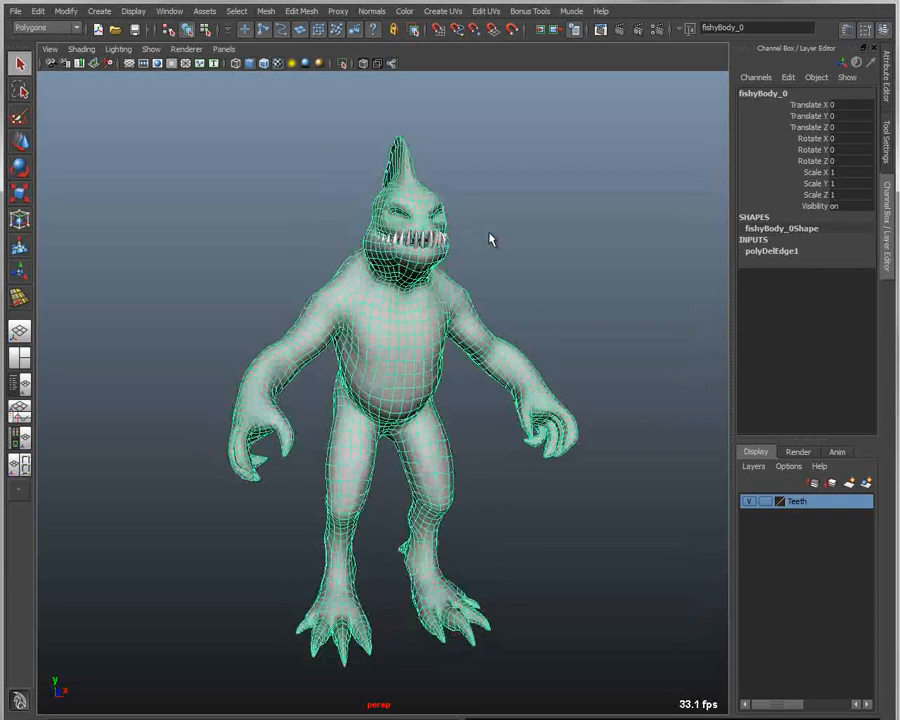
- Create a polygon sphere and scale it uniformly to about 10.57
{"action": "left_click", "coordinate": [480, 294]}
{"action": "right_click", "coordinate": [482, 290], "text": "shift"}
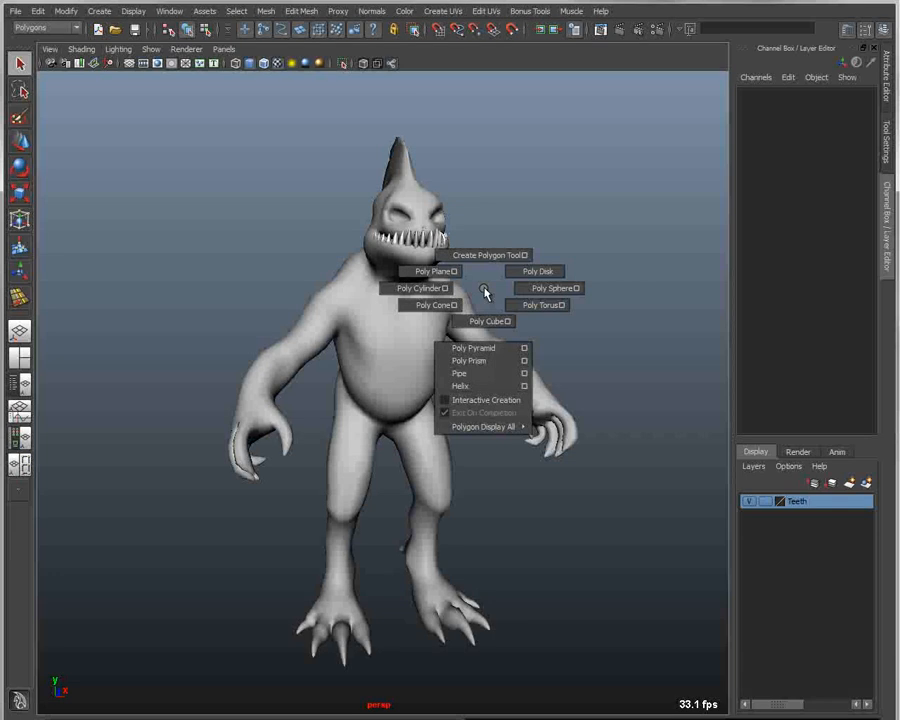
{"action": "right_click_drag", "start_coordinate": [486, 292], "coordinate": [547, 293], "text": "shift"}
{"action": "key", "text": "e"}
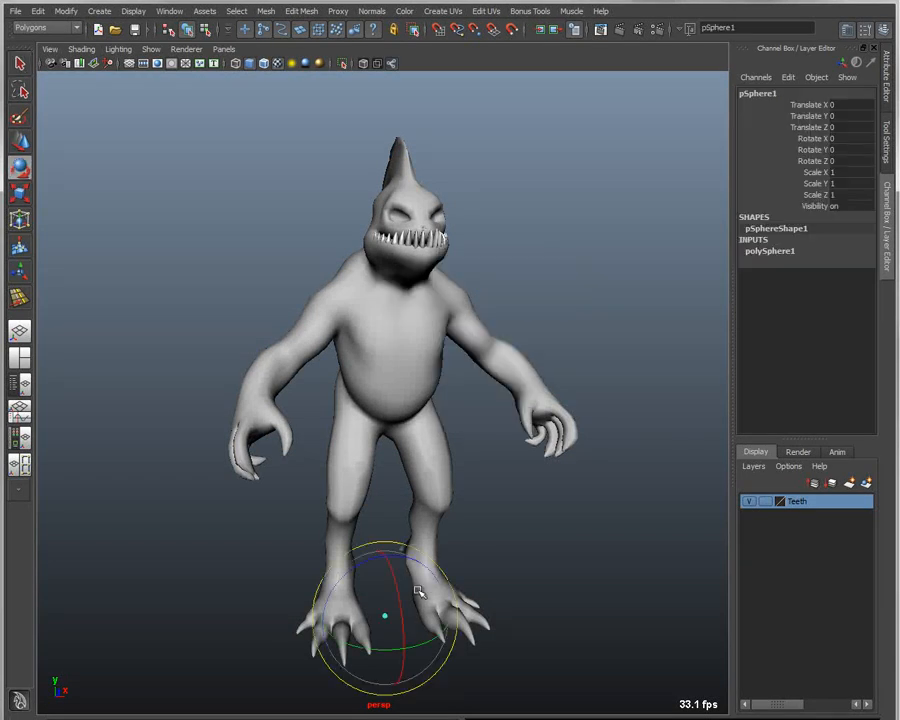
{"action": "key", "text": "r"}
{"action": "middle_click_drag", "start_coordinate": [420, 593], "coordinate": [458, 573]}
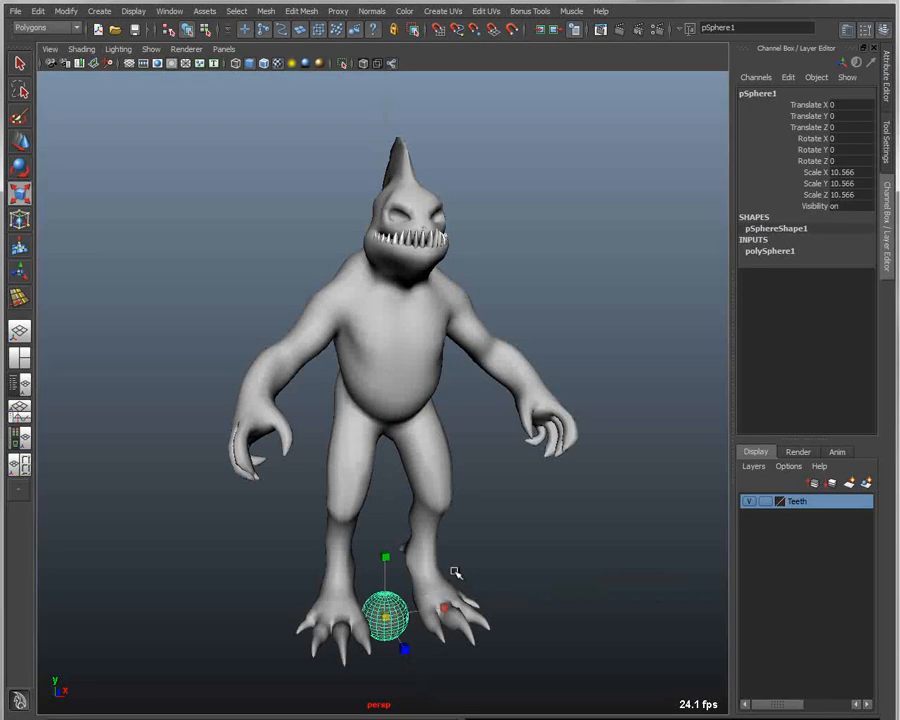
- Move the sphere up beside the character's left eye and scale it uniformly to about 5.39
{"action": "key", "text": "w"}
{"action": "middle_click", "coordinate": [438, 213]}
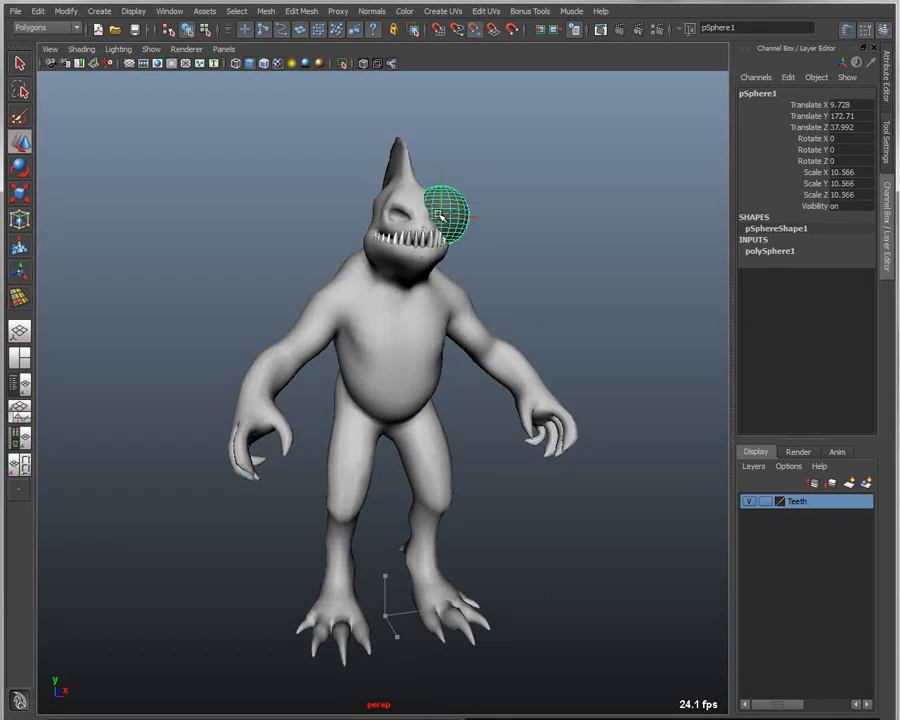
{"action": "key", "text": "f"}
{"action": "left_click_drag", "start_coordinate": [540, 307], "coordinate": [518, 406], "text": "alt"}
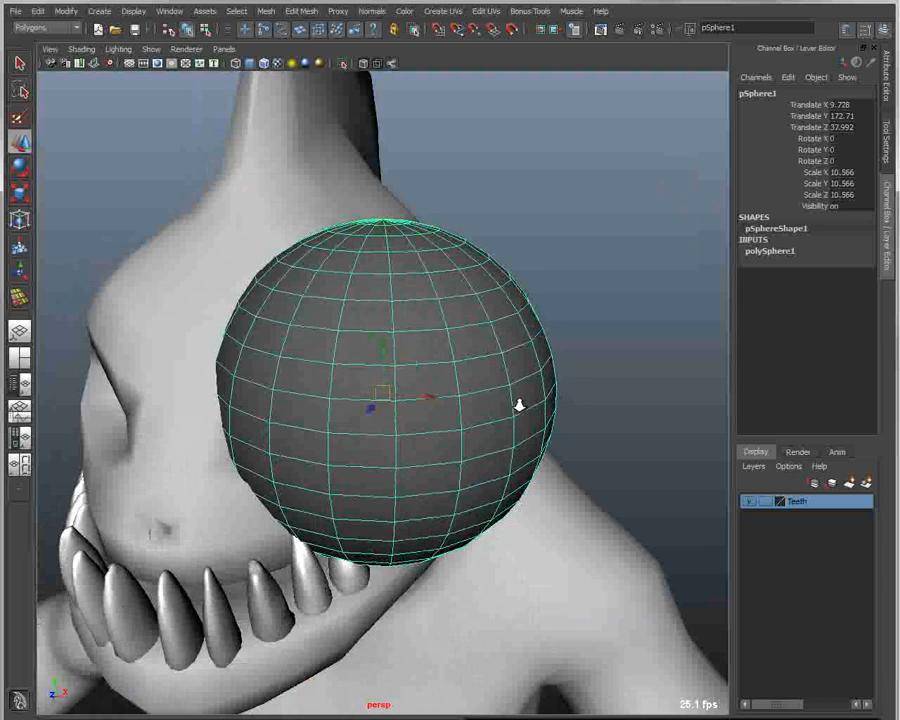
{"action": "right_click_drag", "start_coordinate": [518, 406], "coordinate": [394, 402], "text": "alt"}
{"action": "left_click_drag", "start_coordinate": [394, 402], "coordinate": [484, 386], "text": "alt"}
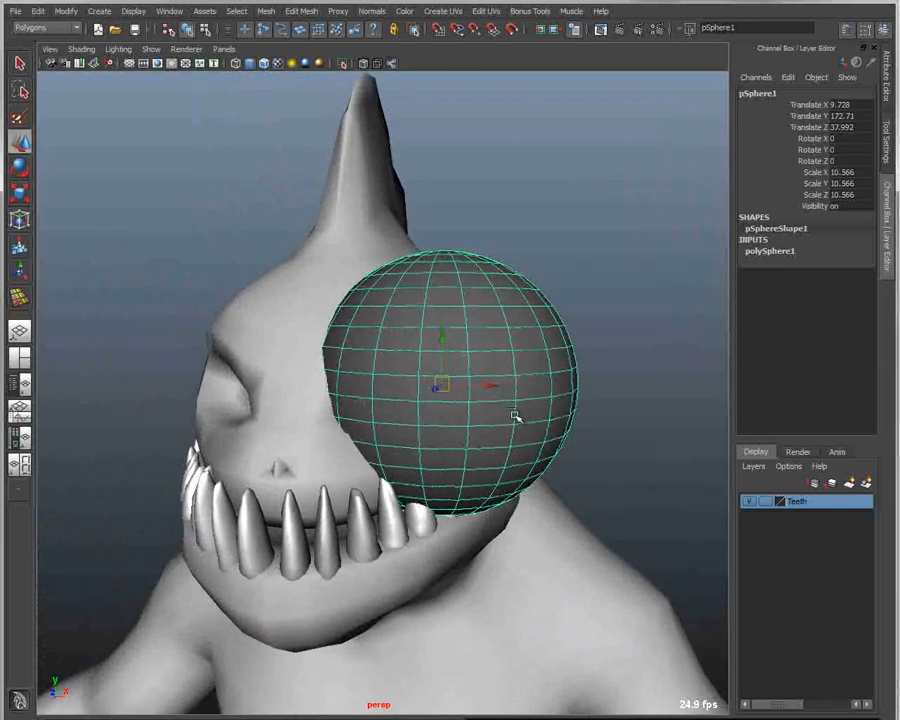
{"action": "key", "text": "r"}
{"action": "middle_click_drag", "start_coordinate": [546, 416], "coordinate": [436, 418]}
- Rotate the sphere 90 degrees around X and fit it into the left eye socket at about X 5.41, Y 171.58, Z 38.09
{"action": "key", "text": "e"}
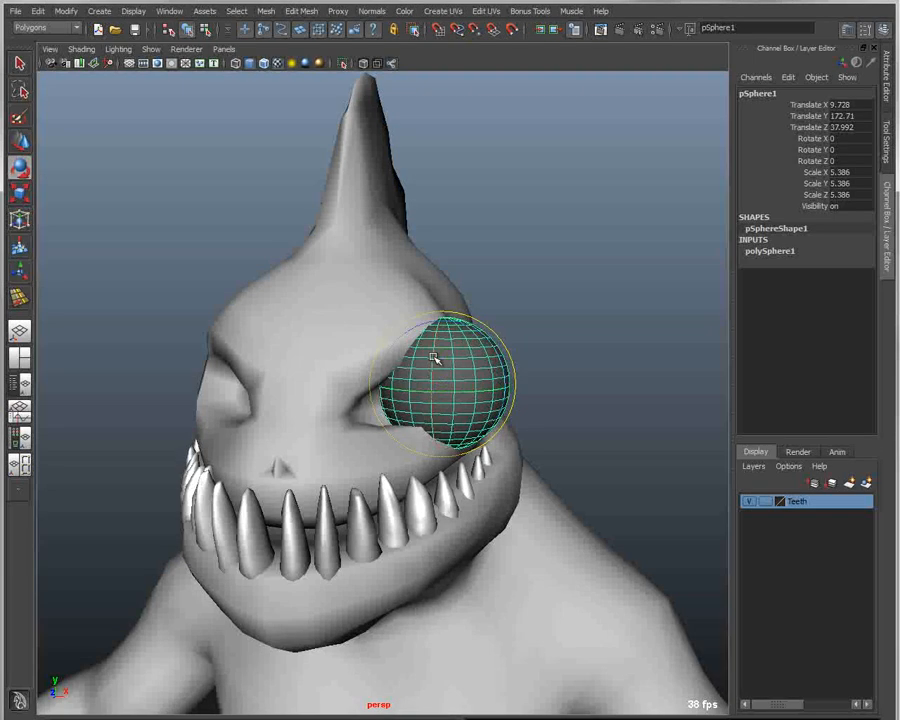
{"action": "middle_click_drag", "start_coordinate": [436, 355], "coordinate": [425, 445]}
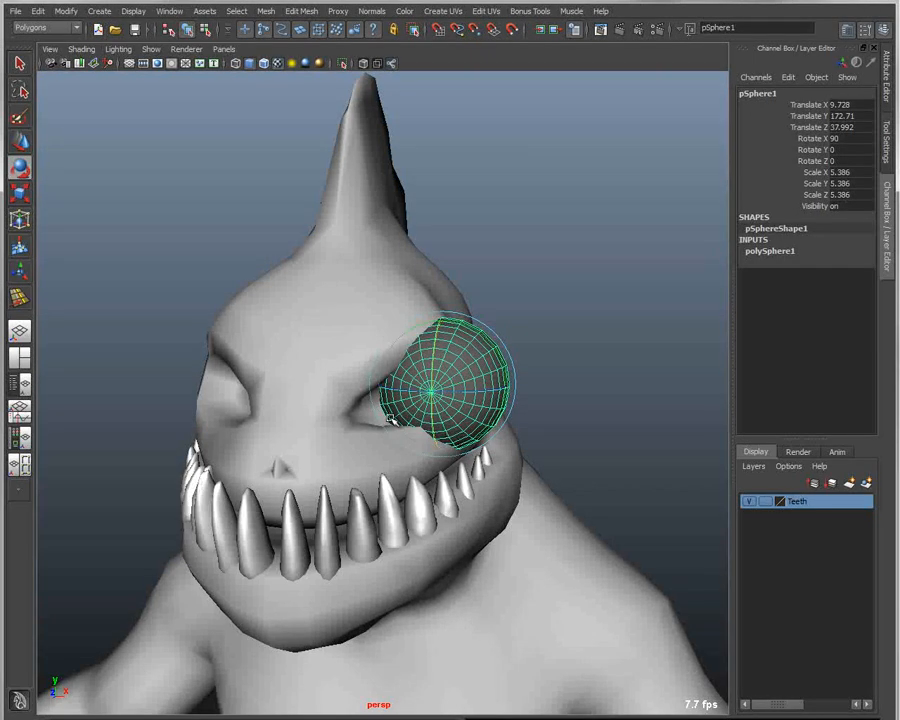
{"action": "key", "text": "w"}
{"action": "middle_click_drag", "start_coordinate": [445, 388], "coordinate": [385, 400]}
{"action": "left_click_drag", "start_coordinate": [385, 400], "coordinate": [334, 440], "text": "alt"}
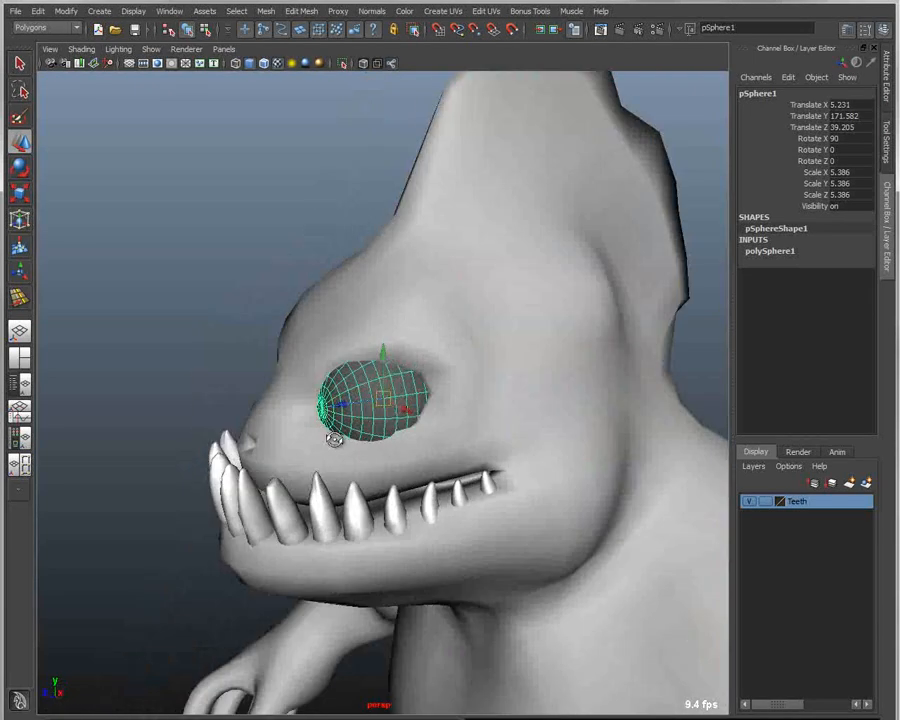
{"action": "mouse_move", "coordinate": [355, 398]}
{"action": "middle_mouse_down"}
{"action": "mouse_move", "coordinate": [350, 405]}
{"action": "mouse_move", "coordinate": [362, 410]}
{"action": "middle_mouse_up"}
{"action": "left_click_drag", "start_coordinate": [362, 410], "coordinate": [433, 401], "text": "alt"}
{"action": "left_click_drag", "start_coordinate": [506, 466], "coordinate": [510, 458], "text": "alt"}
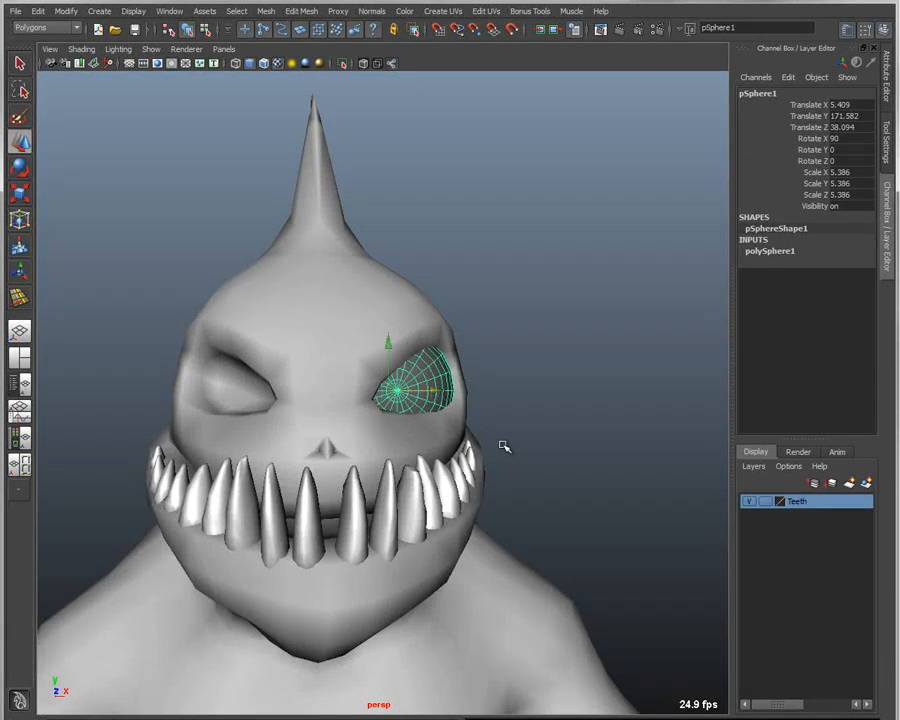
- Duplicate the eyeball and place the copy in the opposite socket by setting its Translate X to -5.409
{"action": "key", "text": "ctrl+d"}
{"action": "left_click_drag", "start_coordinate": [433, 390], "coordinate": [309, 393]}
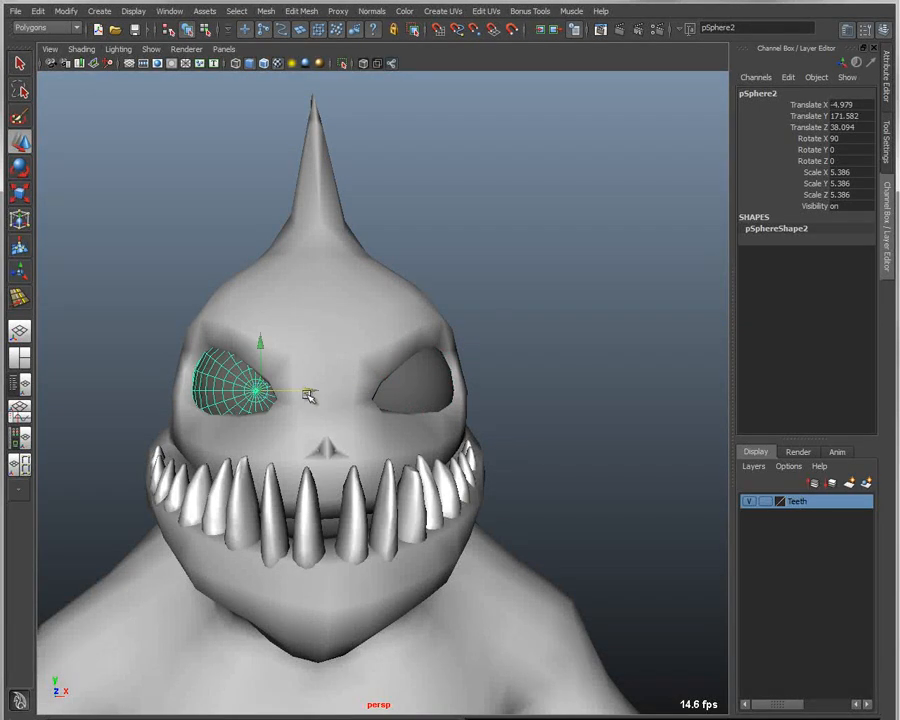
{"action": "key", "text": "ctrl+z"}
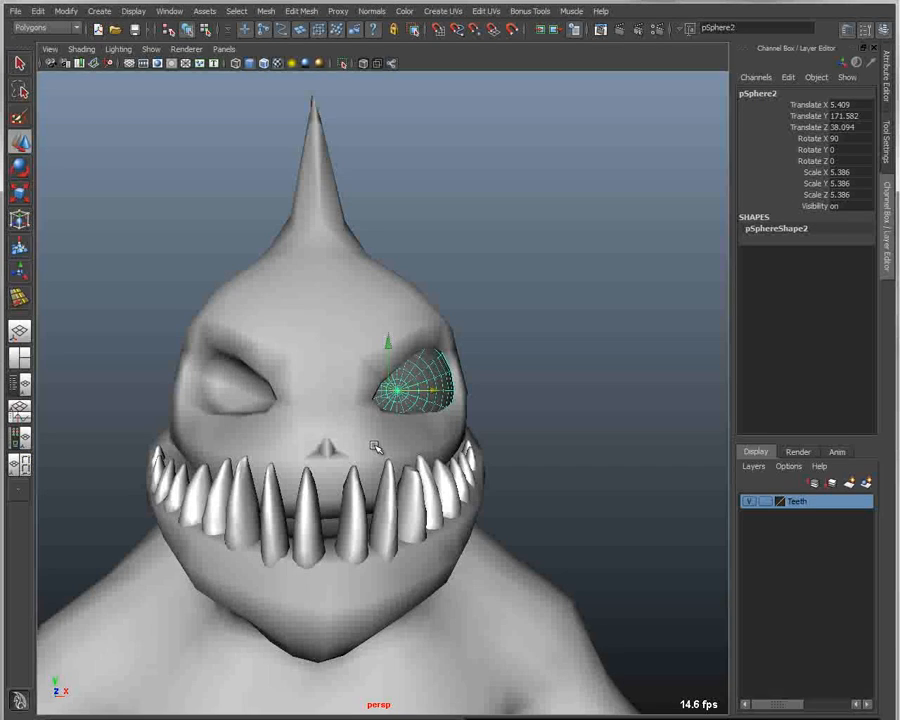
{"action": "double_click", "coordinate": [843, 105]}
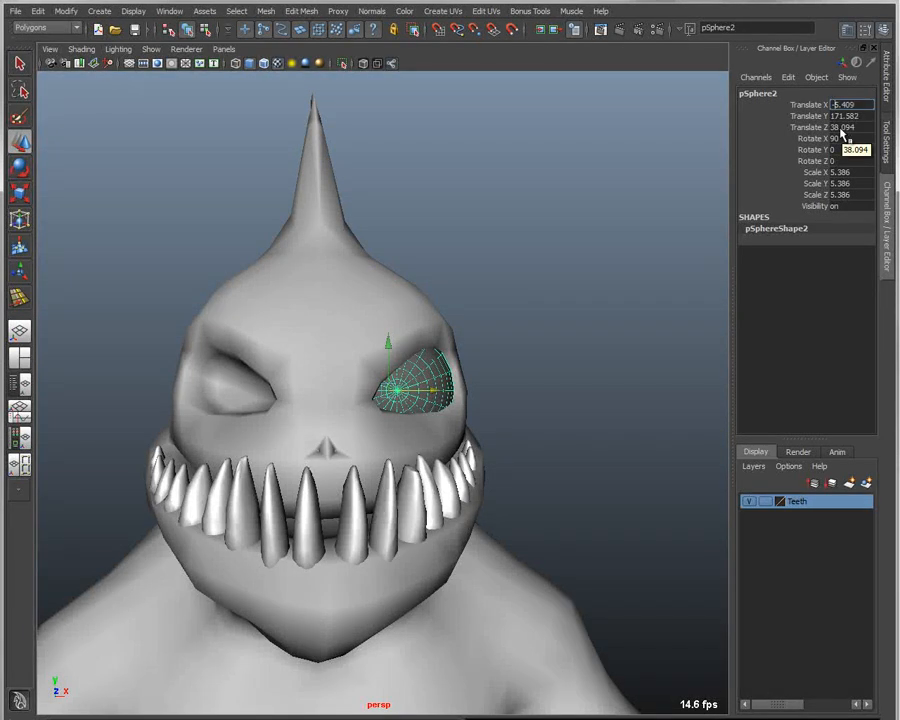
{"action": "type", "text": "-"}
{"action": "key", "text": "Return"}
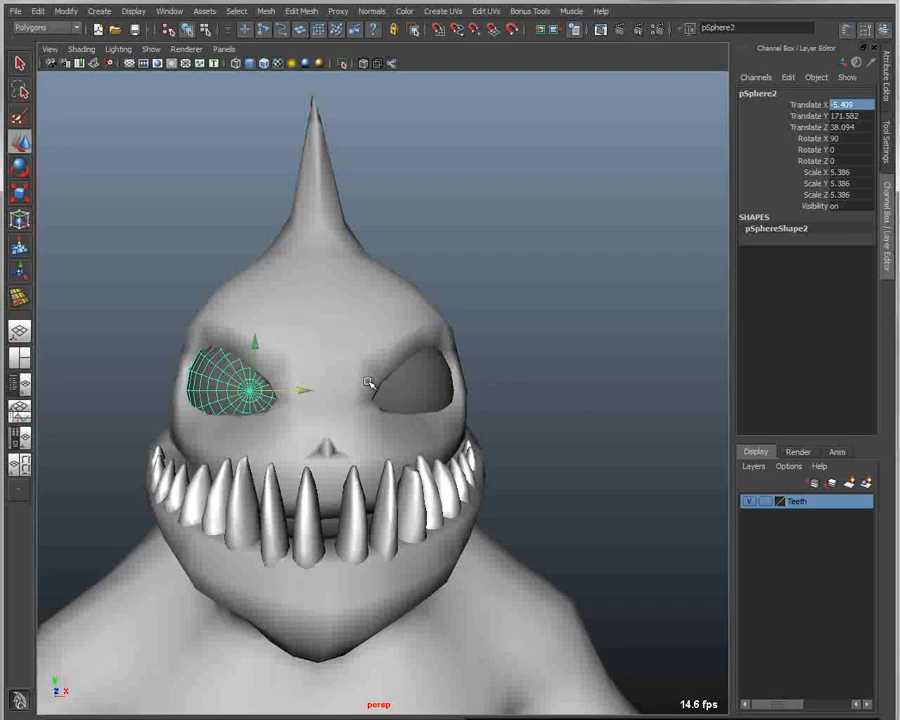
- Insert an edge loop lengthwise along the middle of the head fin on the body mesh
{"action": "left_click_drag", "start_coordinate": [572, 505], "coordinate": [561, 470], "text": "alt"}
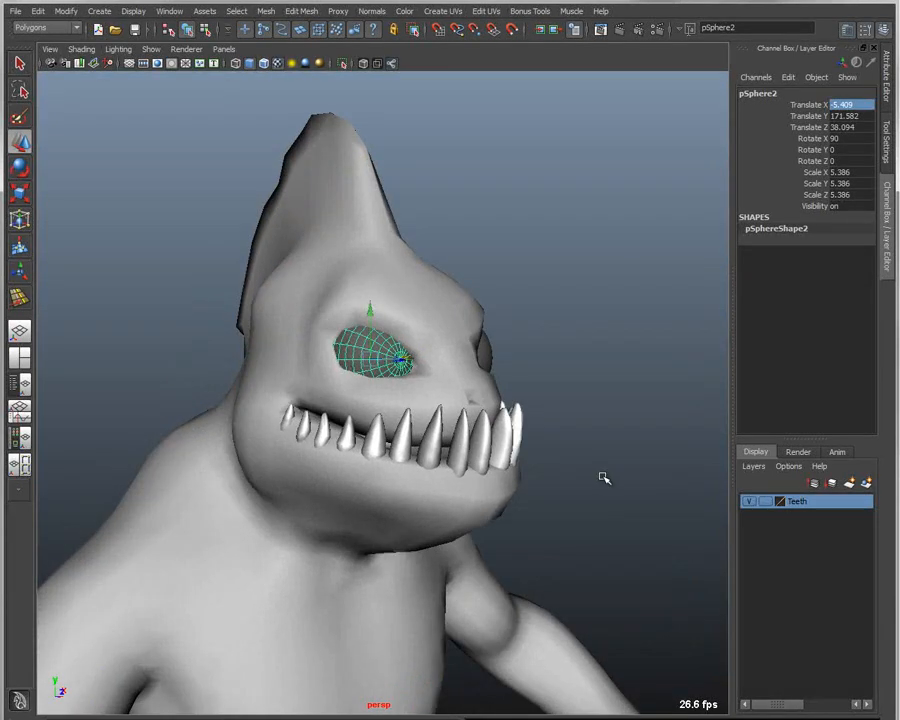
{"action": "left_click", "coordinate": [286, 332]}
{"action": "left_click_drag", "start_coordinate": [282, 424], "coordinate": [256, 428], "text": "alt"}
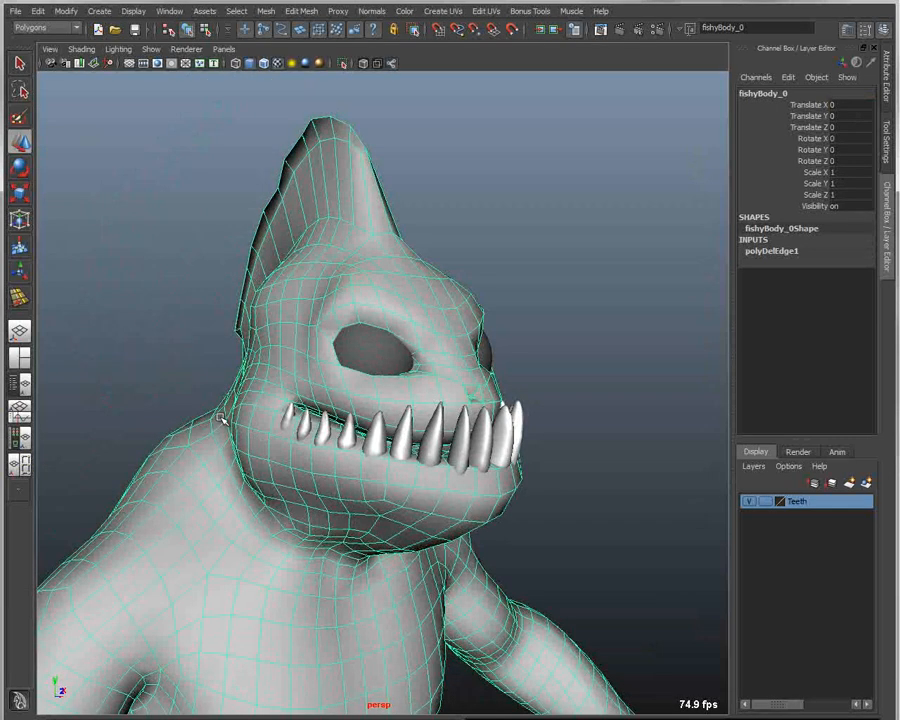
{"action": "middle_click_drag", "start_coordinate": [222, 419], "coordinate": [271, 508], "text": "alt"}
{"action": "right_click_drag", "start_coordinate": [271, 508], "coordinate": [338, 518], "text": "alt"}
{"action": "middle_click_drag", "start_coordinate": [331, 369], "coordinate": [333, 494], "text": "alt"}
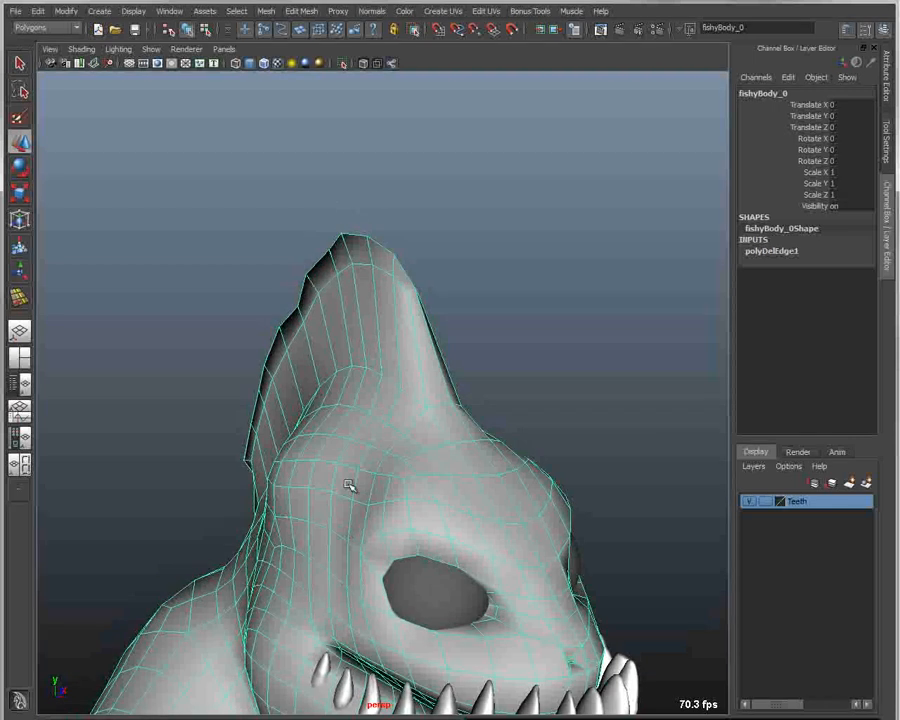
{"action": "mouse_move", "coordinate": [388, 399]}
{"action": "right_mouse_down"}
{"action": "mouse_move", "coordinate": [398, 317]}
{"action": "mouse_move", "coordinate": [406, 422]}
{"action": "mouse_move", "coordinate": [398, 416]}
{"action": "right_mouse_up"}
{"action": "left_click", "coordinate": [402, 335]}
{"action": "key", "text": "q"}
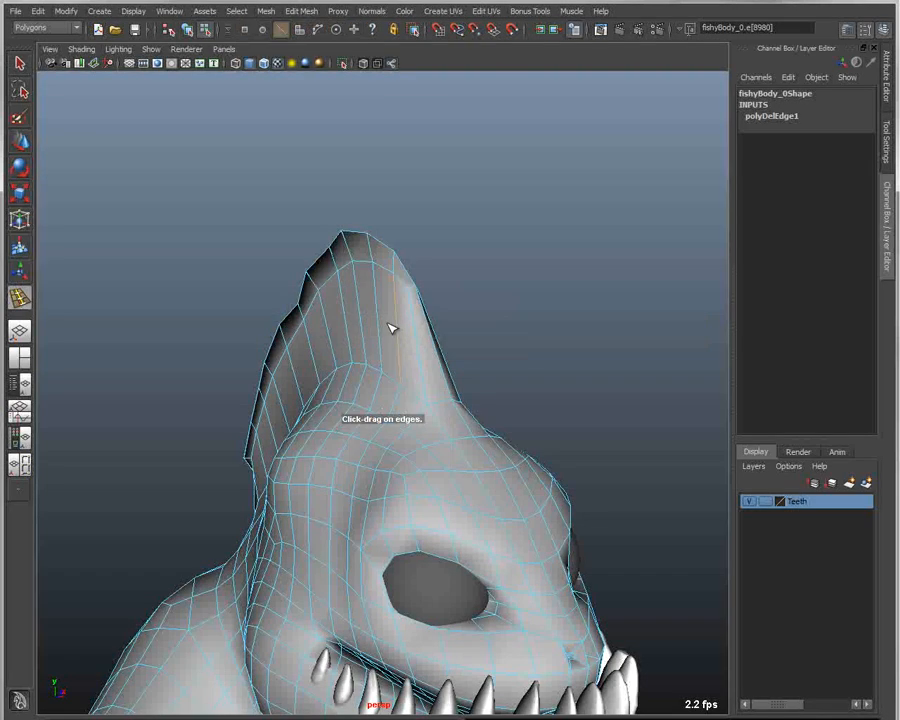
{"action": "left_click_drag", "start_coordinate": [396, 336], "coordinate": [415, 341]}
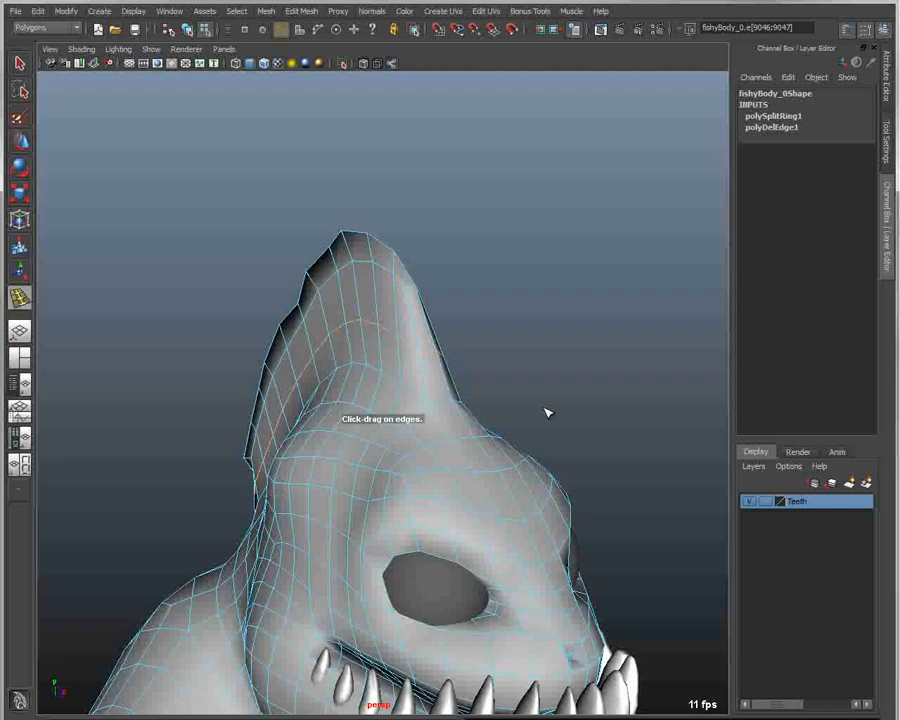
- Adjust the position of the new edge loop on the head fin with the Slide Edge tool
{"action": "mouse_move", "coordinate": [530, 432]}
{"action": "left_mouse_down", "text": "alt"}
{"action": "mouse_move", "coordinate": [456, 424]}
{"action": "mouse_move", "coordinate": [546, 430]}
{"action": "left_mouse_up", "text": "alt"}
{"action": "key", "text": "q"}
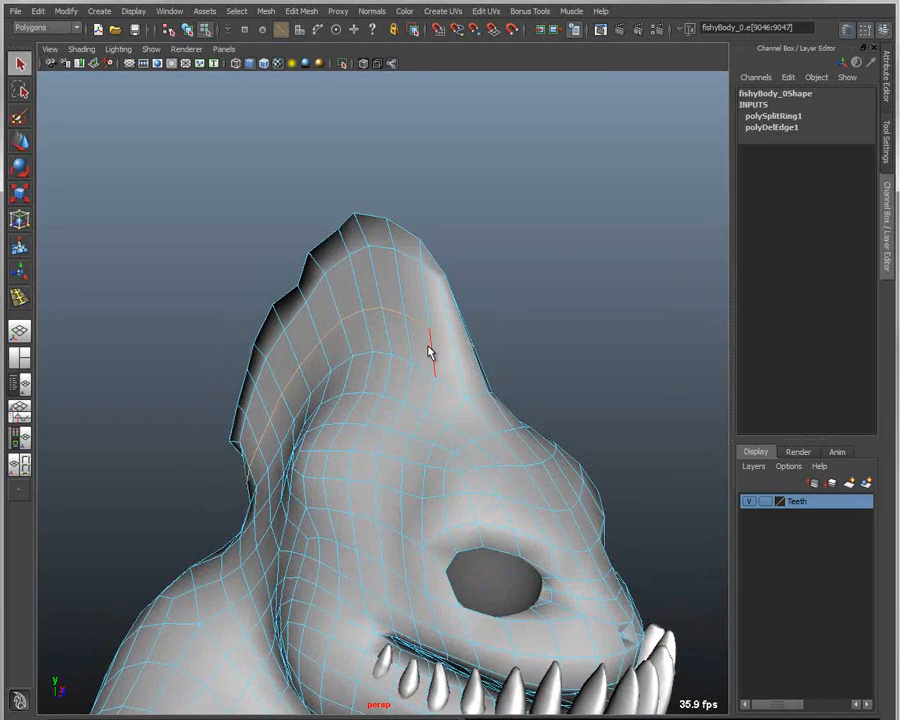
{"action": "right_click_drag", "start_coordinate": [428, 352], "coordinate": [436, 455], "text": "shift"}
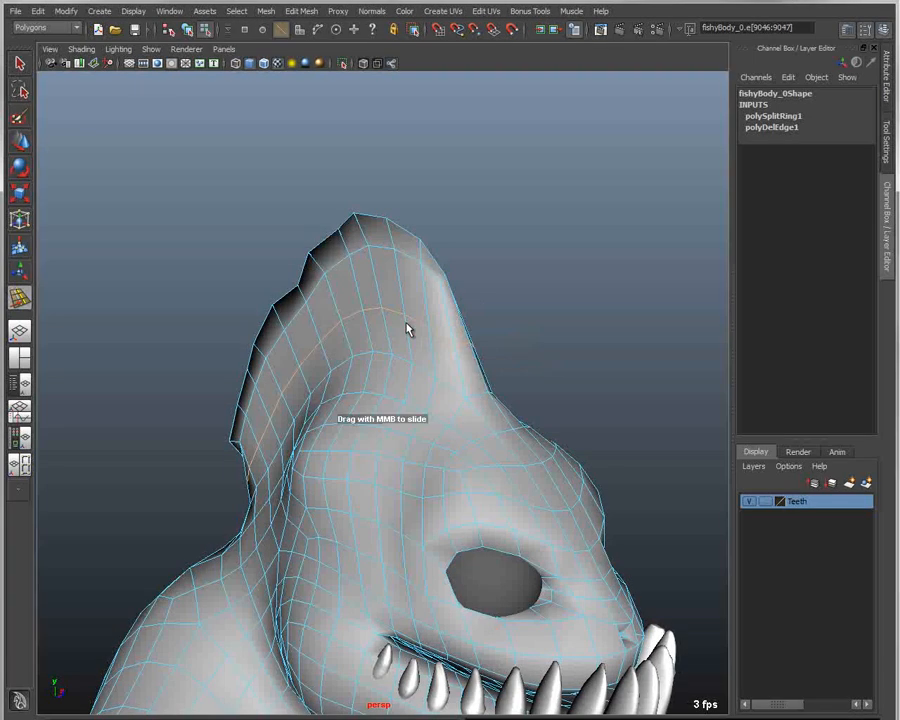
{"action": "middle_click_drag", "start_coordinate": [407, 329], "coordinate": [380, 337]}
{"action": "left_click_drag", "start_coordinate": [393, 352], "coordinate": [312, 343], "text": "alt"}
{"action": "middle_click_drag", "start_coordinate": [312, 343], "coordinate": [334, 346]}
- Switch the body mesh to vertex editing and select a vertex on top of the character's right shoulder
{"action": "left_click_drag", "start_coordinate": [565, 535], "coordinate": [418, 426], "text": "alt"}
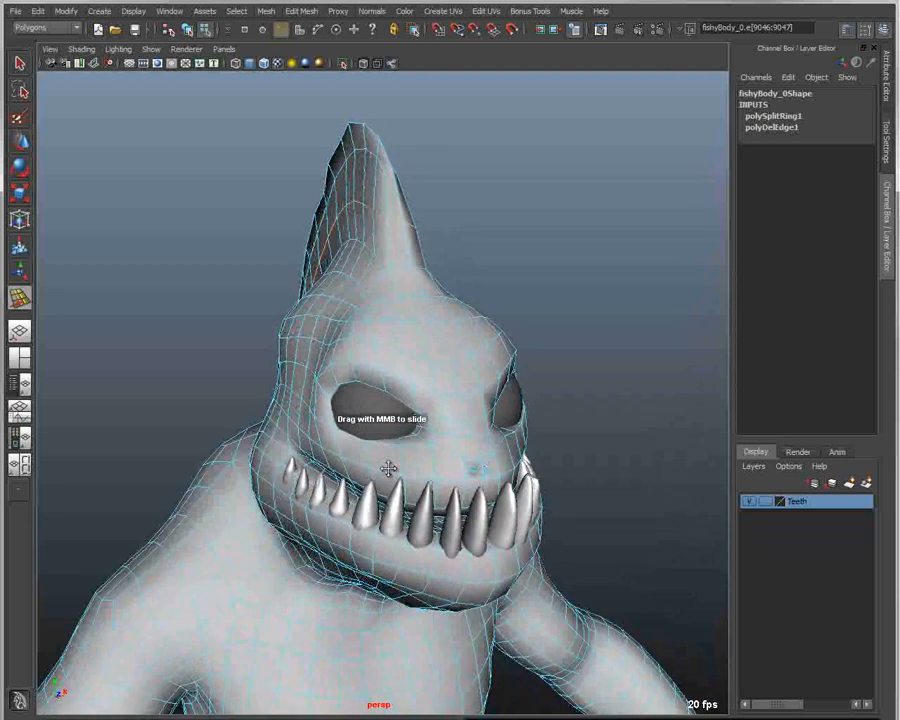
{"action": "middle_click_drag", "start_coordinate": [369, 516], "coordinate": [414, 412], "text": "alt"}
{"action": "right_click_drag", "start_coordinate": [414, 412], "coordinate": [241, 425], "text": "alt"}
{"action": "left_click_drag", "start_coordinate": [241, 425], "coordinate": [226, 416], "text": "alt"}
{"action": "right_click_drag", "start_coordinate": [267, 481], "coordinate": [243, 470]}
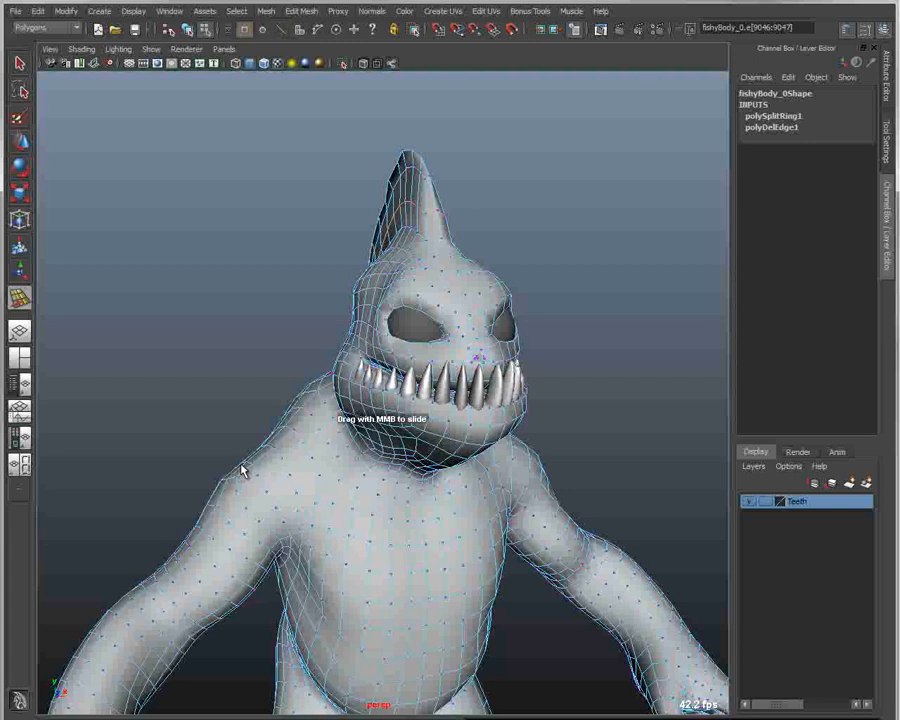
{"action": "left_click", "coordinate": [250, 465]}
{"action": "middle_click_drag", "start_coordinate": [357, 513], "coordinate": [341, 472], "text": "alt"}
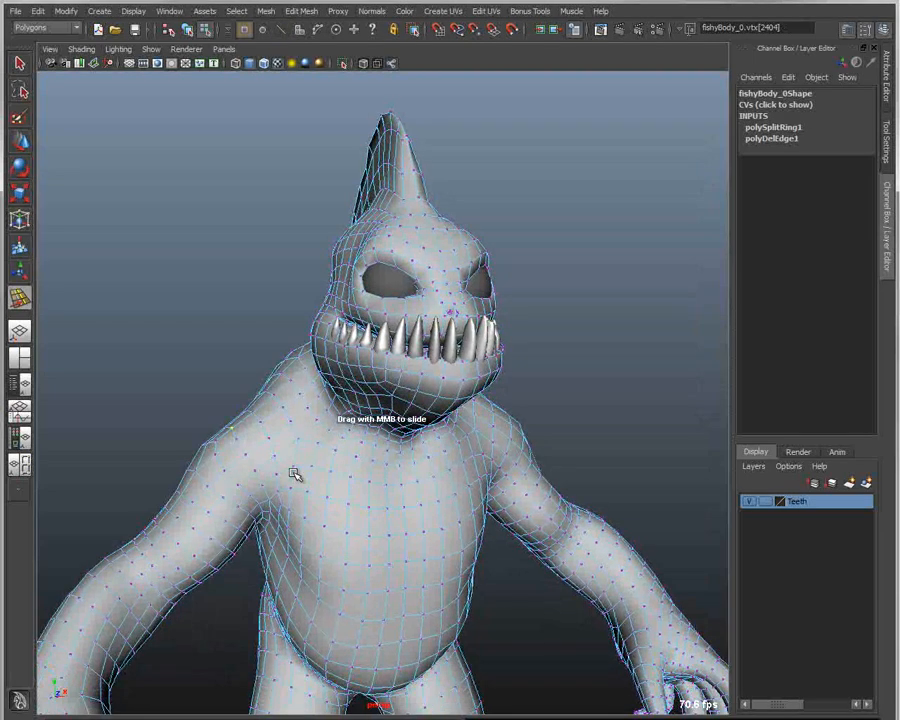
- Try pulling the single shoulder vertex up and outward, and undo the move
{"action": "key", "text": "w"}
{"action": "left_click_drag", "start_coordinate": [230, 425], "coordinate": [213, 394]}
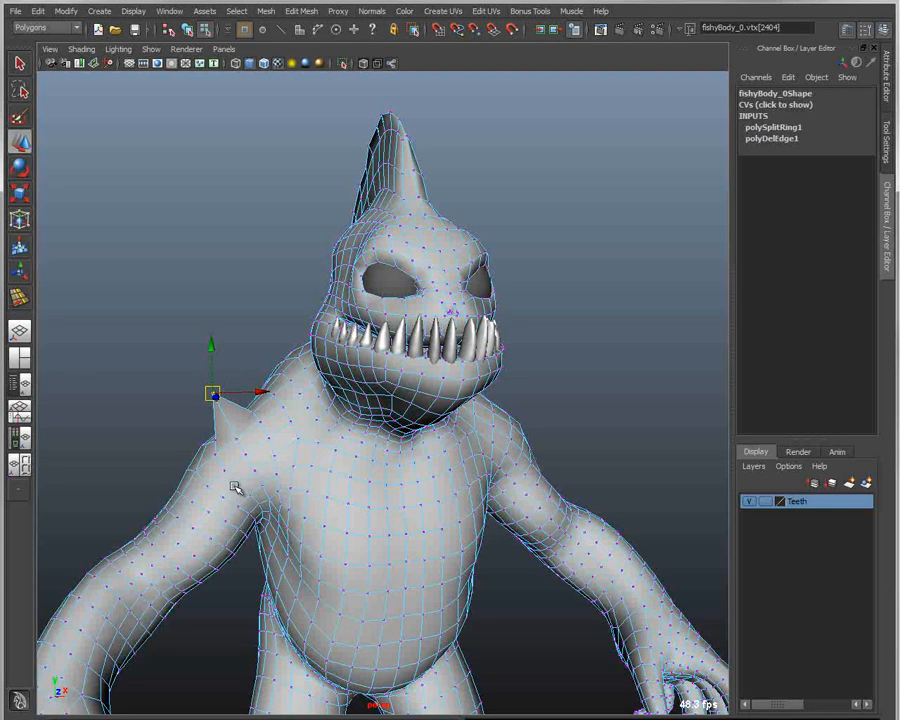
{"action": "key", "text": "ctrl+z"}
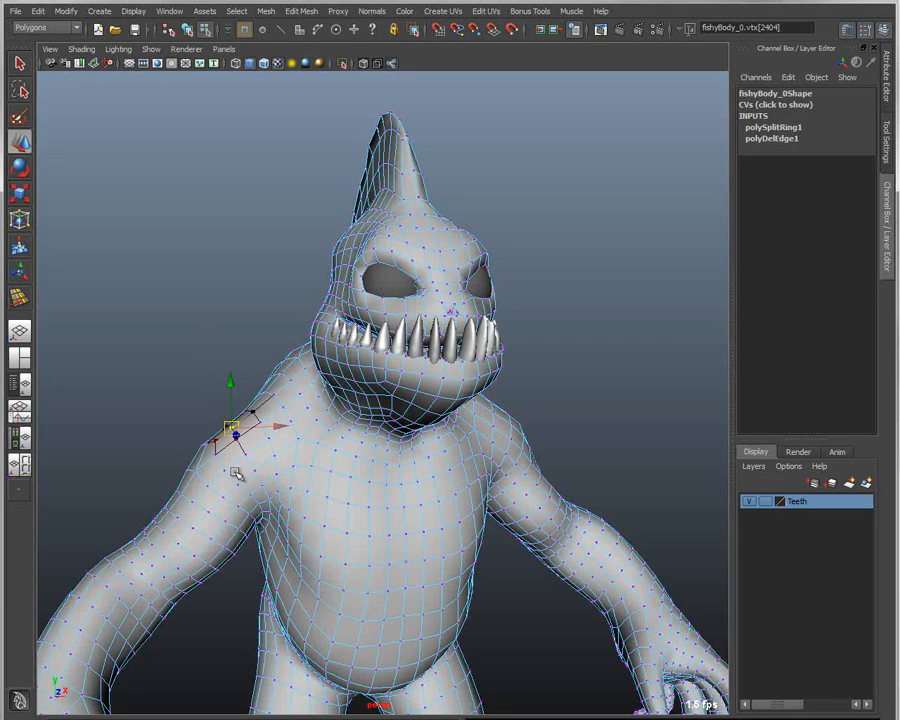
- Enable soft selection with a falloff radius of about 18 around the shoulder vertex and turn on reflection for the opposite shoulder
{"action": "left_click_drag", "start_coordinate": [217, 446], "coordinate": [290, 441]}
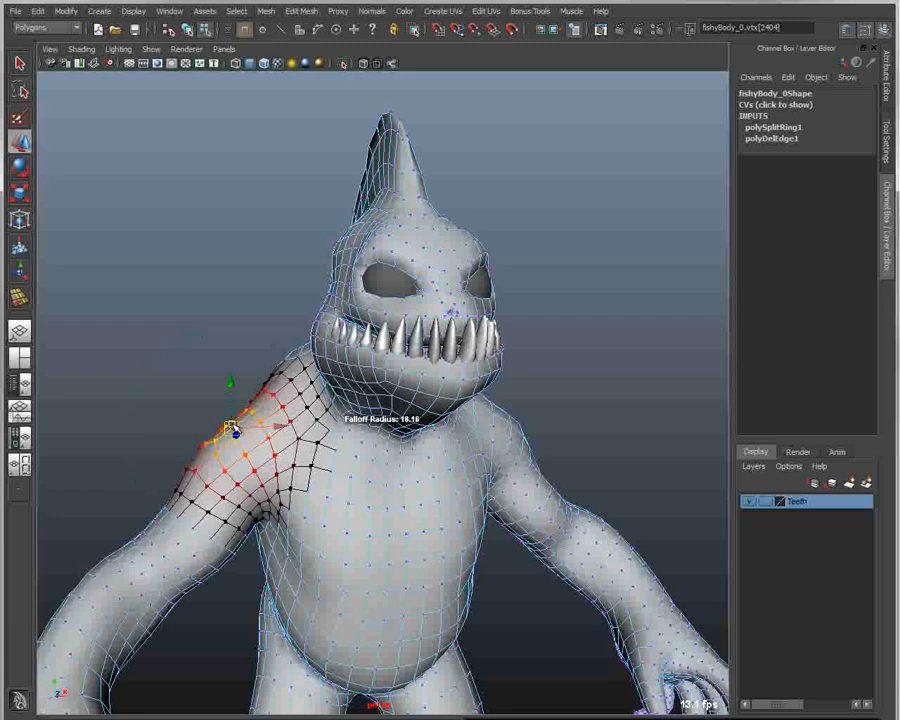
{"action": "left_click_drag", "start_coordinate": [231, 428], "coordinate": [205, 408]}
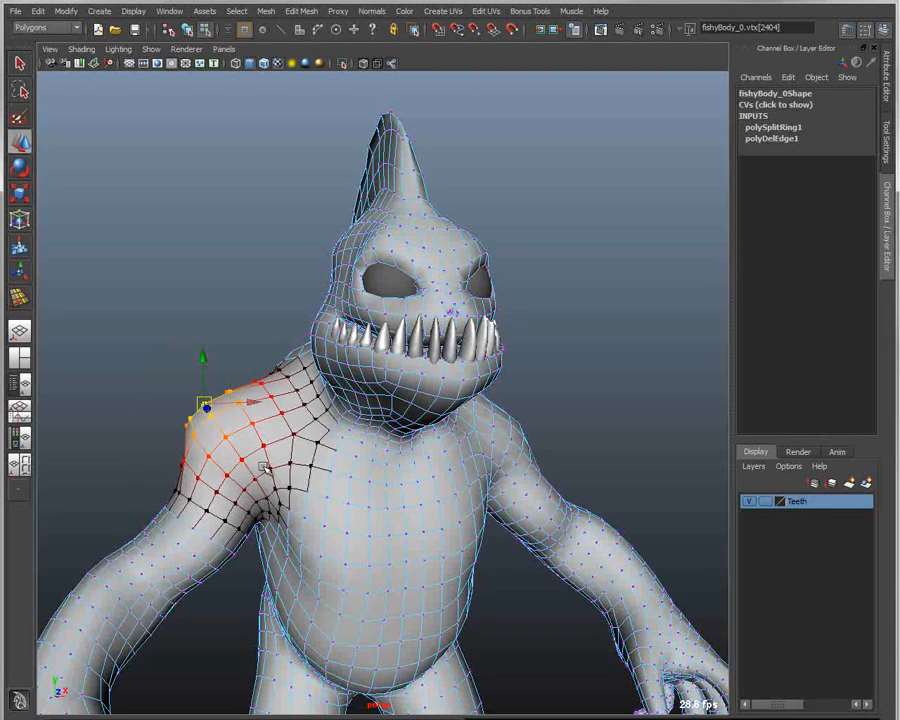
{"action": "left_click_drag", "start_coordinate": [263, 467], "coordinate": [283, 393]}
{"action": "left_click", "coordinate": [289, 463]}
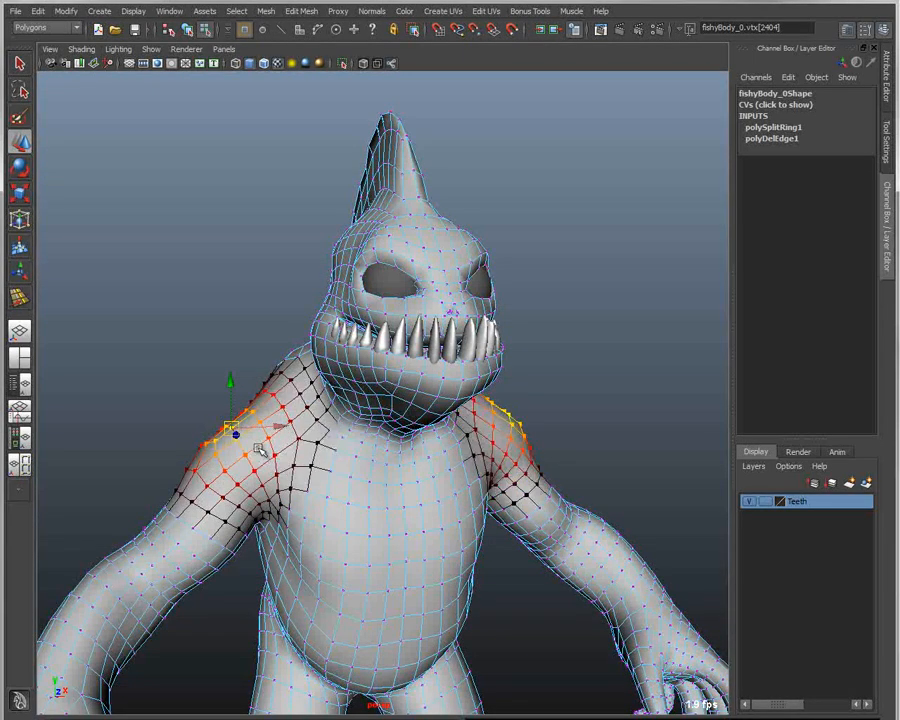
- Reshape both shoulders symmetrically by moving the soft-selected shoulder vertices and the ones beside the base of the neck
{"action": "left_click_drag", "start_coordinate": [344, 499], "coordinate": [313, 490], "text": "alt"}
{"action": "left_click_drag", "start_coordinate": [268, 445], "coordinate": [290, 468]}
{"action": "left_click", "coordinate": [302, 381]}
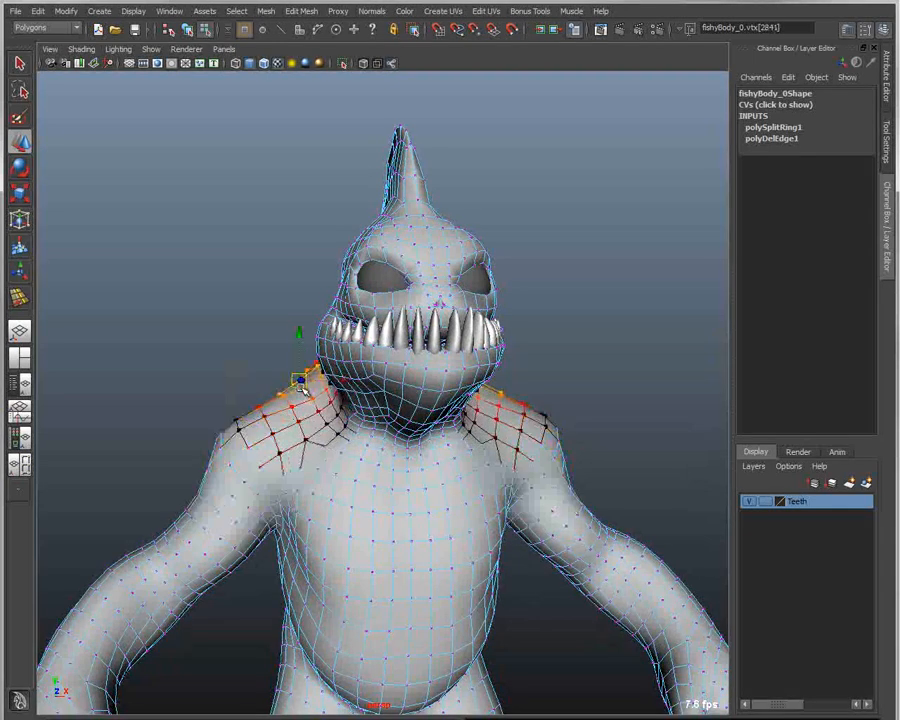
{"action": "left_click_drag", "start_coordinate": [301, 381], "coordinate": [306, 389]}
{"action": "mouse_move", "coordinate": [364, 511]}
{"action": "left_mouse_down", "text": "alt"}
{"action": "mouse_move", "coordinate": [436, 530]}
{"action": "mouse_move", "coordinate": [368, 526]}
{"action": "left_mouse_up", "text": "alt"}
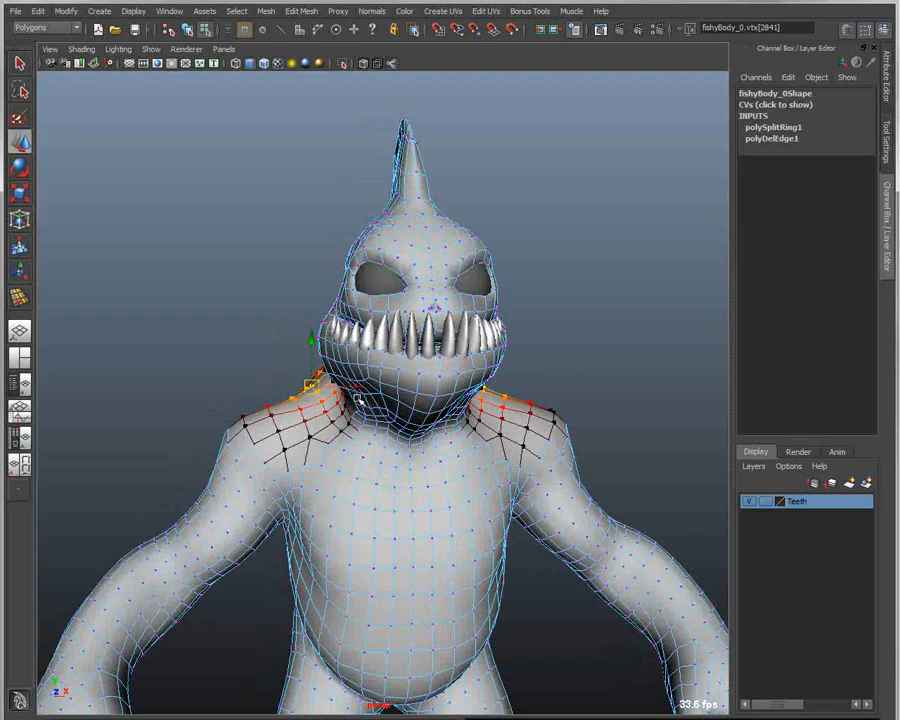
- Return the body mesh to object mode and select the eyeball in the character's right eye socket
{"action": "middle_click_drag", "start_coordinate": [398, 447], "coordinate": [372, 495], "text": "alt"}
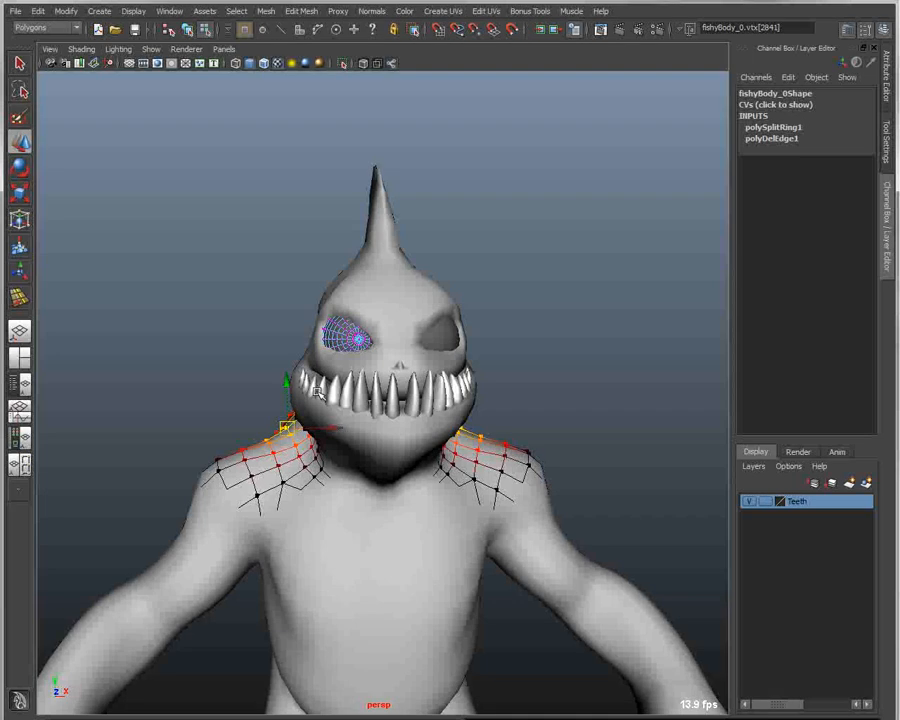
{"action": "middle_click_drag", "start_coordinate": [317, 392], "coordinate": [302, 457], "text": "alt"}
{"action": "key", "text": "F8"}
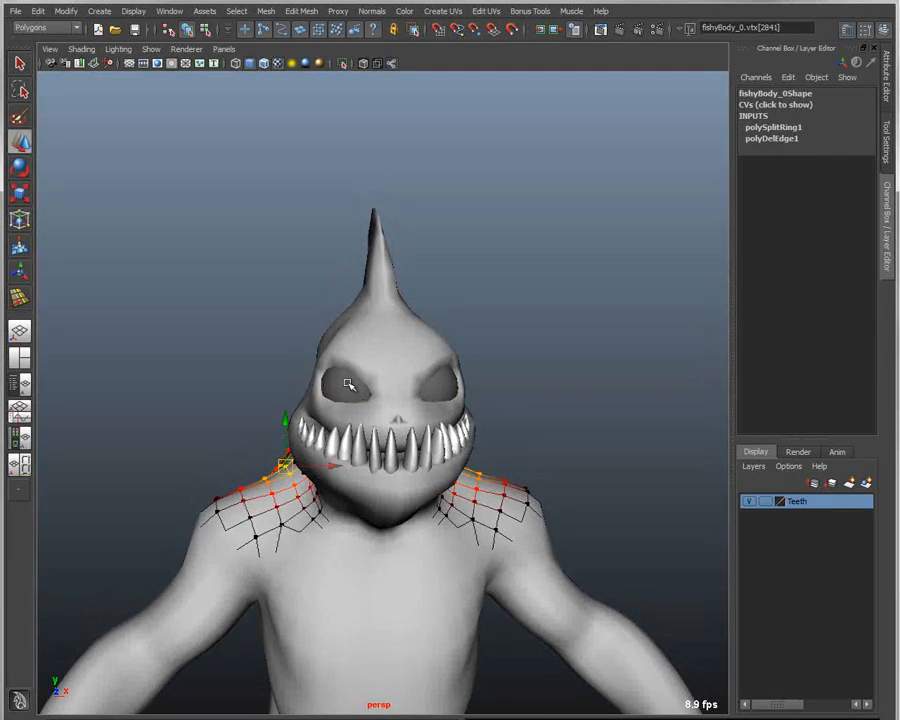
{"action": "left_click", "coordinate": [350, 386]}
{"action": "left_click_drag", "start_coordinate": [350, 386], "coordinate": [321, 432], "text": "alt"}
{"action": "right_click_drag", "start_coordinate": [321, 432], "coordinate": [424, 442], "text": "alt"}
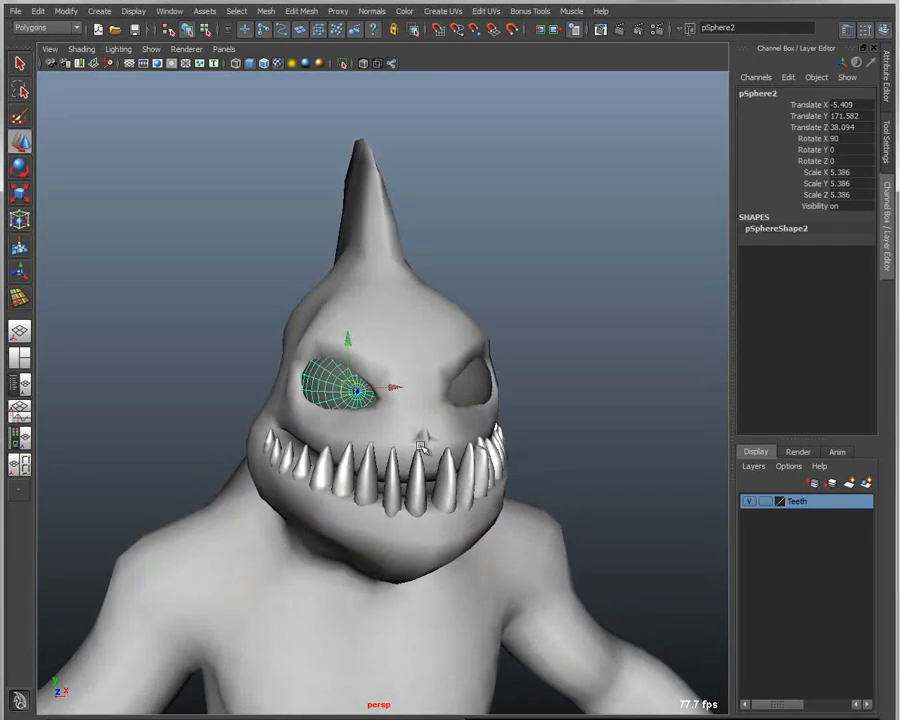
- Set the Move Tool's soft-selection falloff mode to Global so the falloff reaches neighbouring objects
{"action": "left_click", "coordinate": [886, 138]}
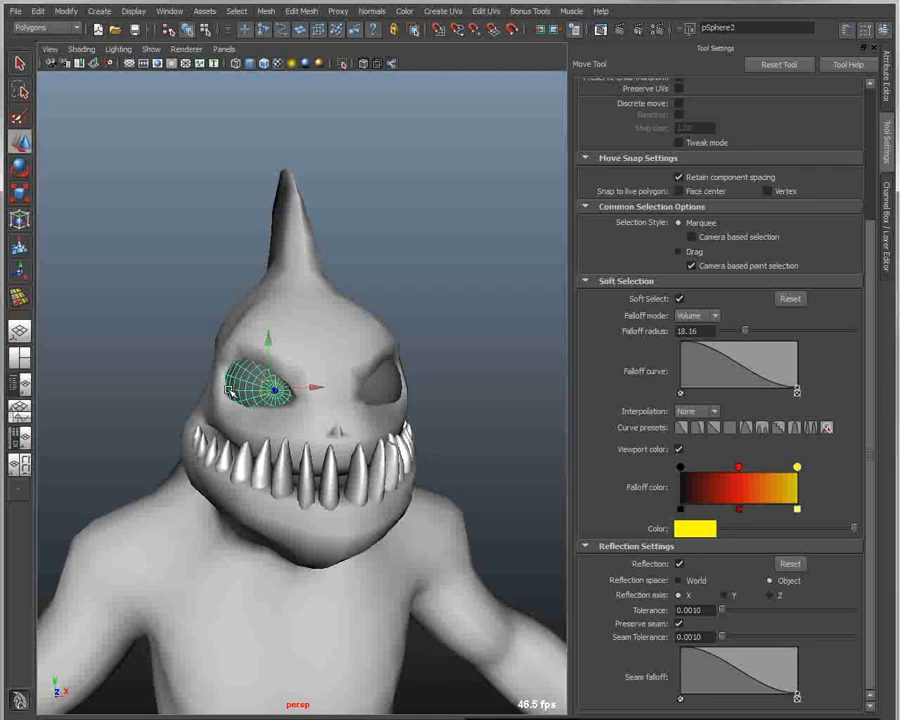
{"action": "mouse_move", "coordinate": [271, 388]}
{"action": "left_mouse_down"}
{"action": "mouse_move", "coordinate": [260, 383]}
{"action": "mouse_move", "coordinate": [277, 391]}
{"action": "mouse_move", "coordinate": [251, 397]}
{"action": "mouse_move", "coordinate": [274, 390]}
{"action": "left_mouse_up"}
{"action": "left_click", "coordinate": [690, 317]}
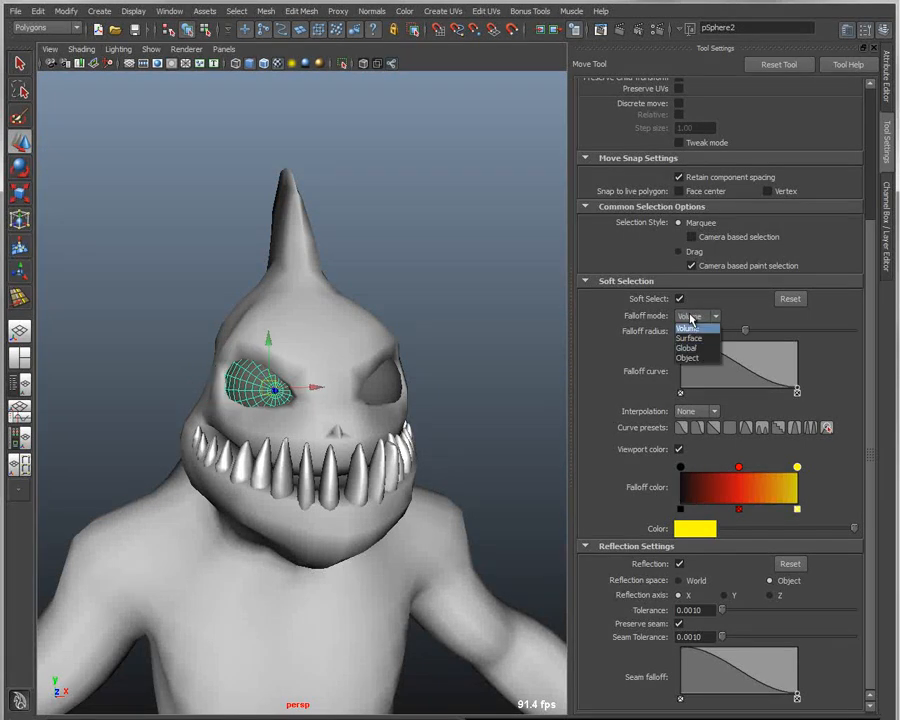
{"action": "left_click", "coordinate": [698, 349]}
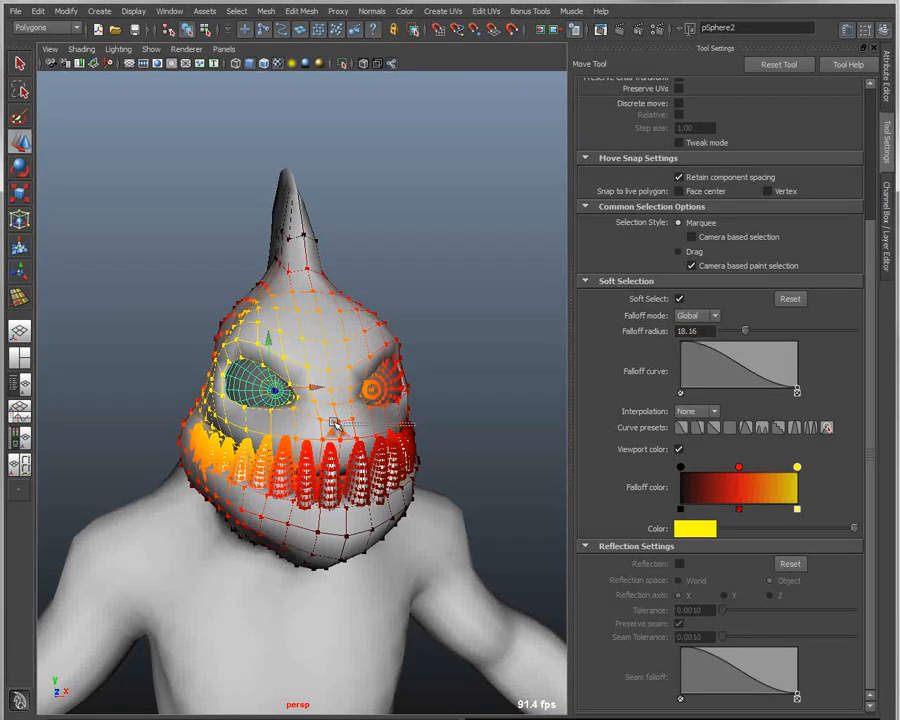
- Try moving the right eyeball sideways with the global falloff on the head and teeth, and undo the move
{"action": "left_click", "coordinate": [374, 390]}
{"action": "left_click", "coordinate": [280, 391]}
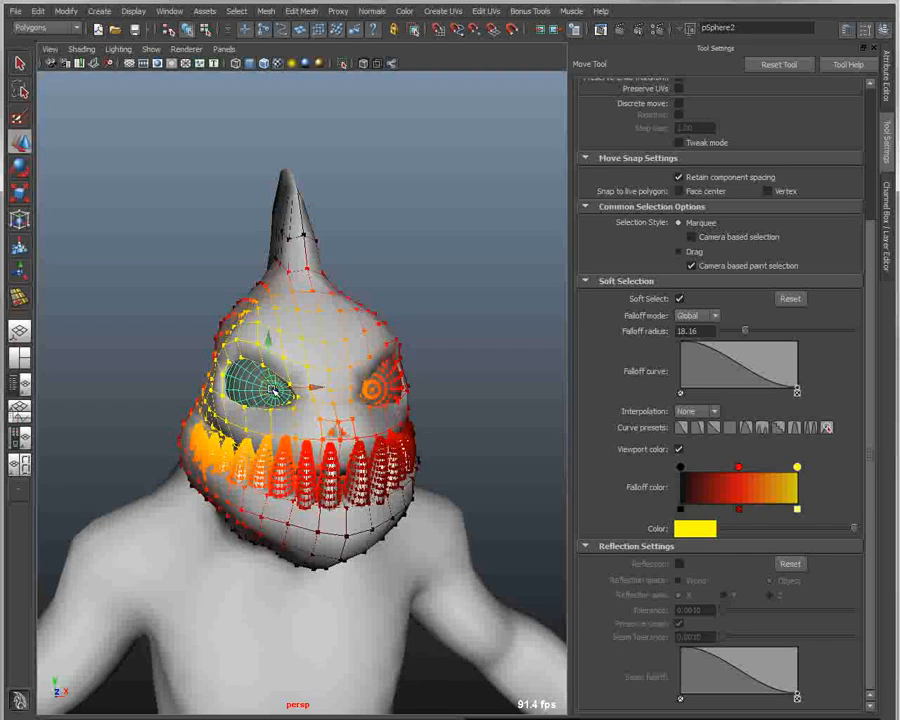
{"action": "left_click_drag", "start_coordinate": [270, 387], "coordinate": [160, 375]}
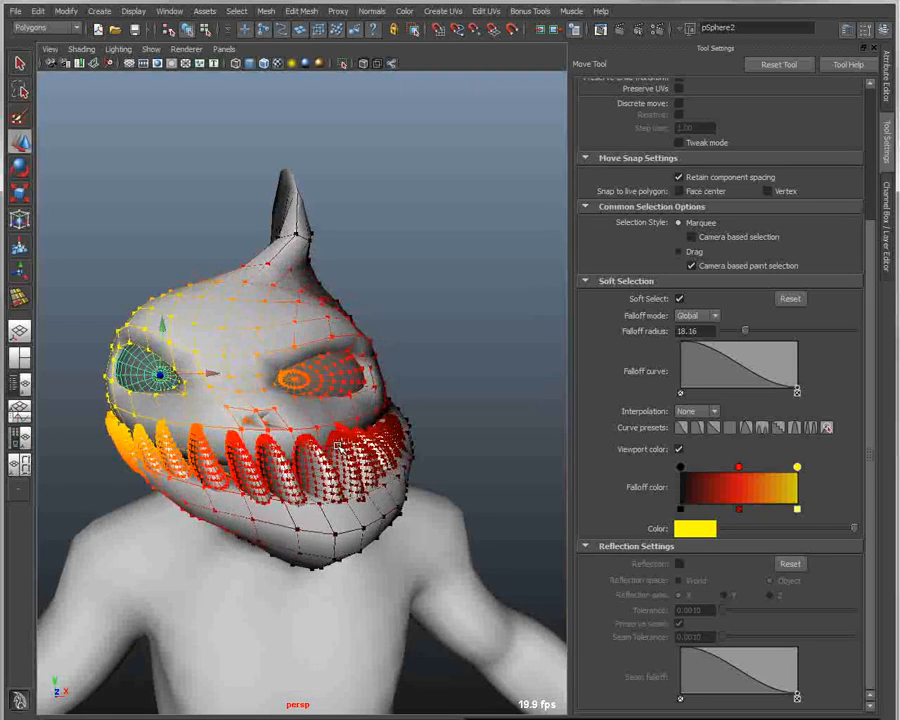
{"action": "key", "text": "ctrl+z"}
- Reduce the soft-selection falloff radius to 6.57 and add the opposite eyeball to the selection for scaling
{"action": "middle_click_drag", "start_coordinate": [430, 432], "coordinate": [334, 430]}
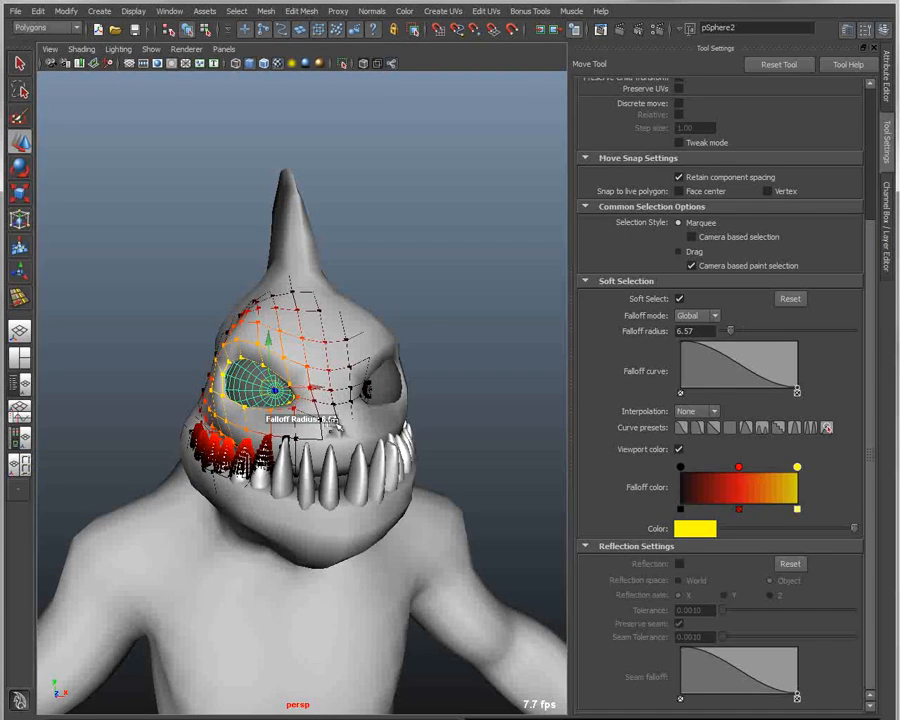
{"action": "left_click", "coordinate": [383, 377], "text": "shift"}
{"action": "left_click_drag", "start_coordinate": [482, 414], "coordinate": [458, 413], "text": "alt"}
{"action": "key", "text": "e"}
{"action": "key", "text": "r"}
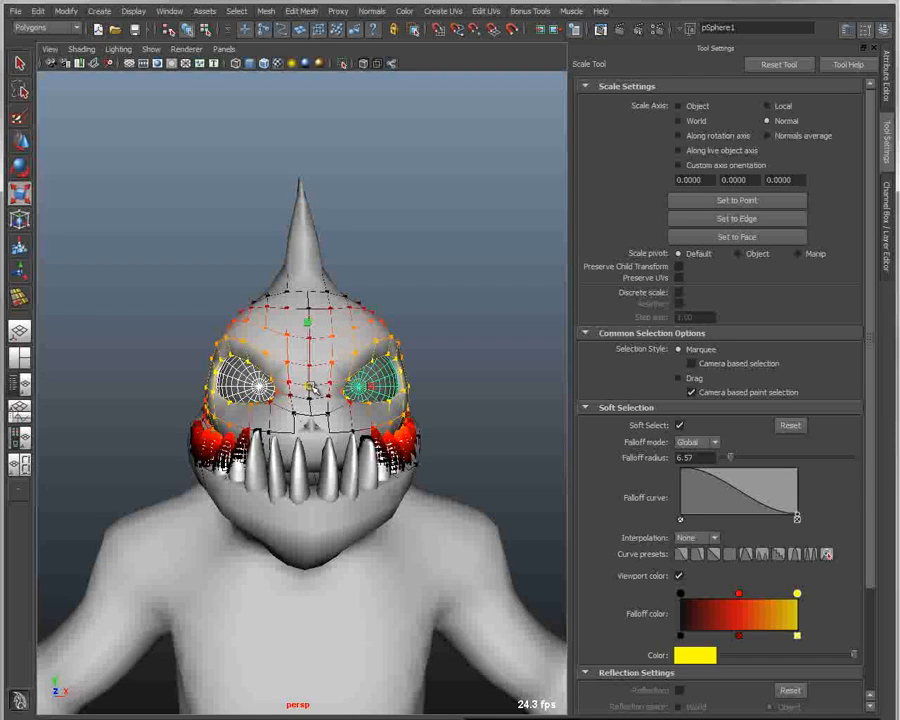
{"action": "left_click_drag", "start_coordinate": [315, 383], "coordinate": [297, 398]}
{"action": "left_click_drag", "start_coordinate": [367, 455], "coordinate": [415, 468], "text": "alt"}
- Set the Teeth display layer to Reference, keeping the layer visible
{"action": "left_click", "coordinate": [888, 205]}
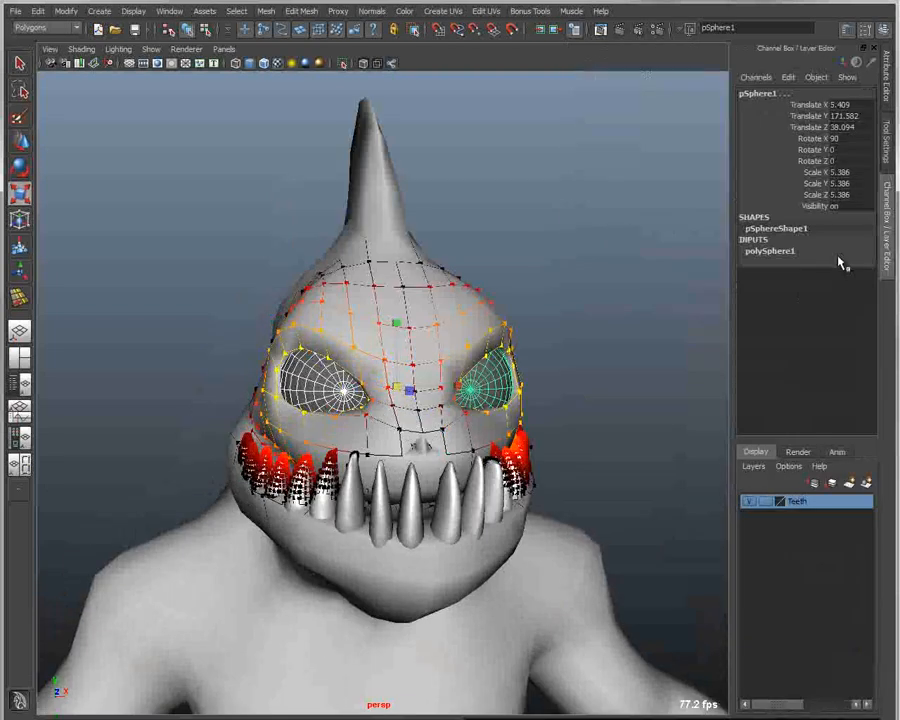
{"action": "left_click", "coordinate": [751, 502]}
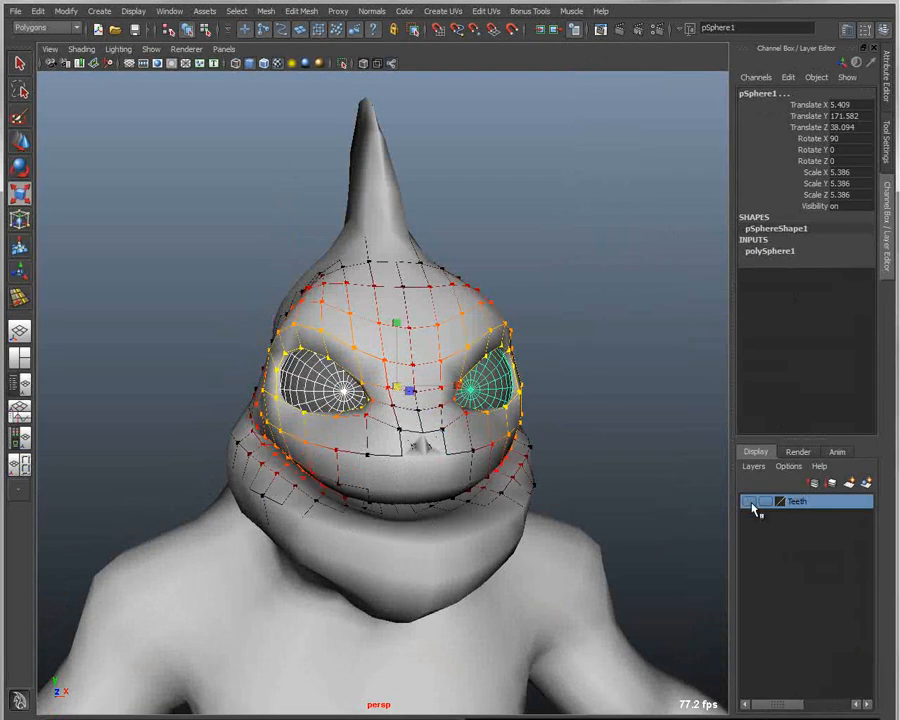
{"action": "left_click", "coordinate": [751, 502]}
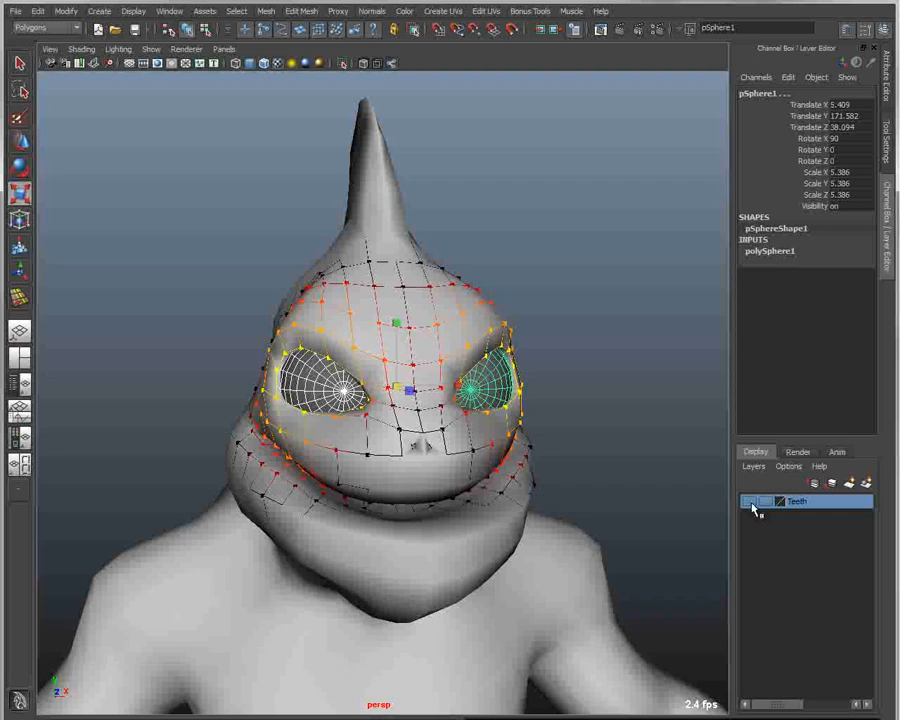
{"action": "left_click", "coordinate": [750, 502]}
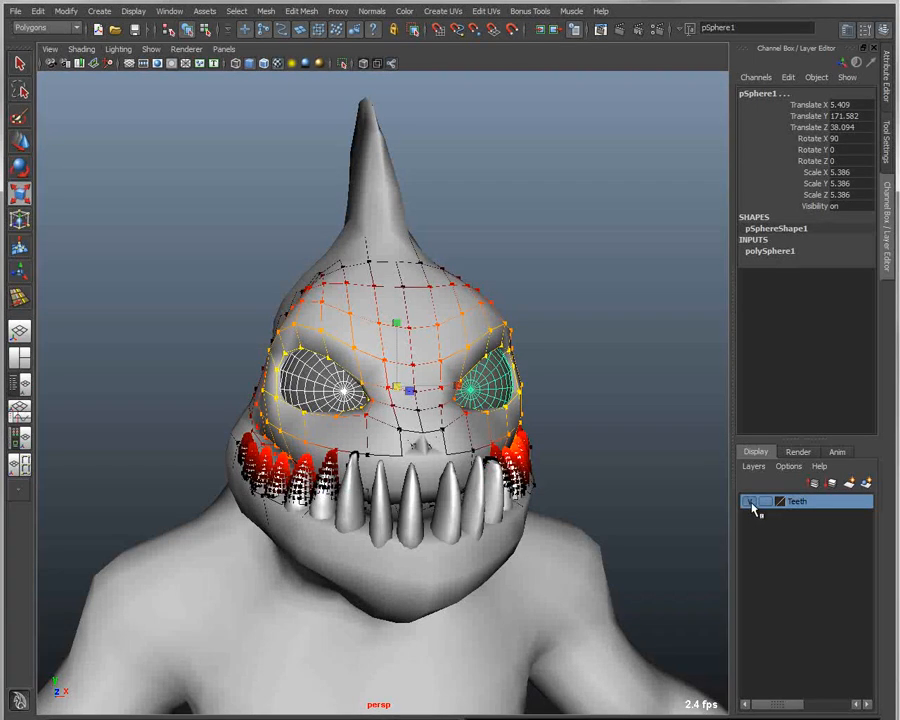
{"action": "left_click", "coordinate": [750, 502]}
{"action": "left_click", "coordinate": [750, 502]}
{"action": "left_click", "coordinate": [767, 506]}
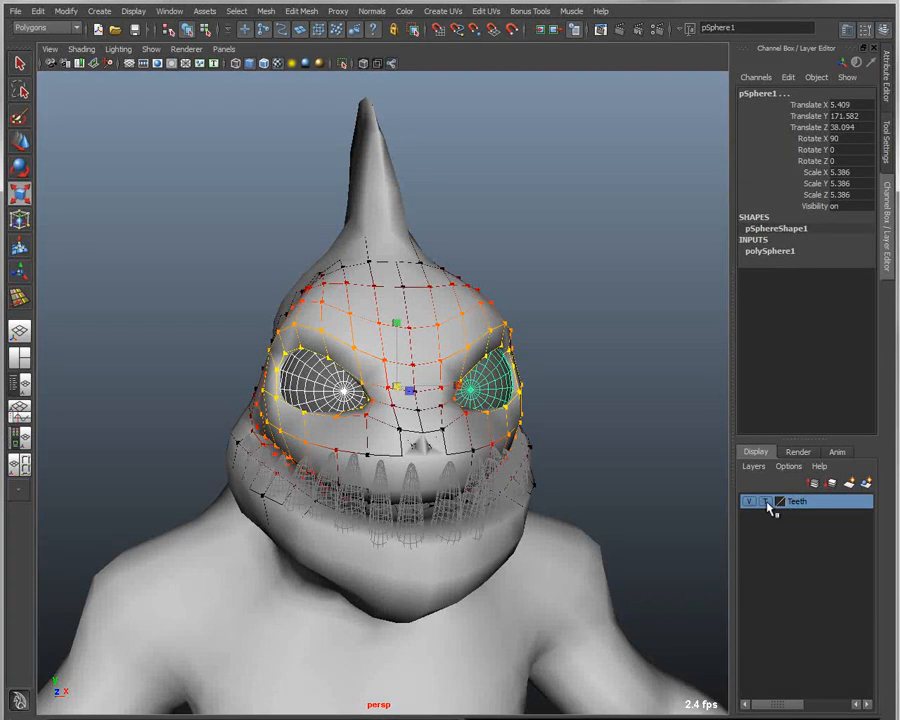
{"action": "left_click", "coordinate": [767, 506]}
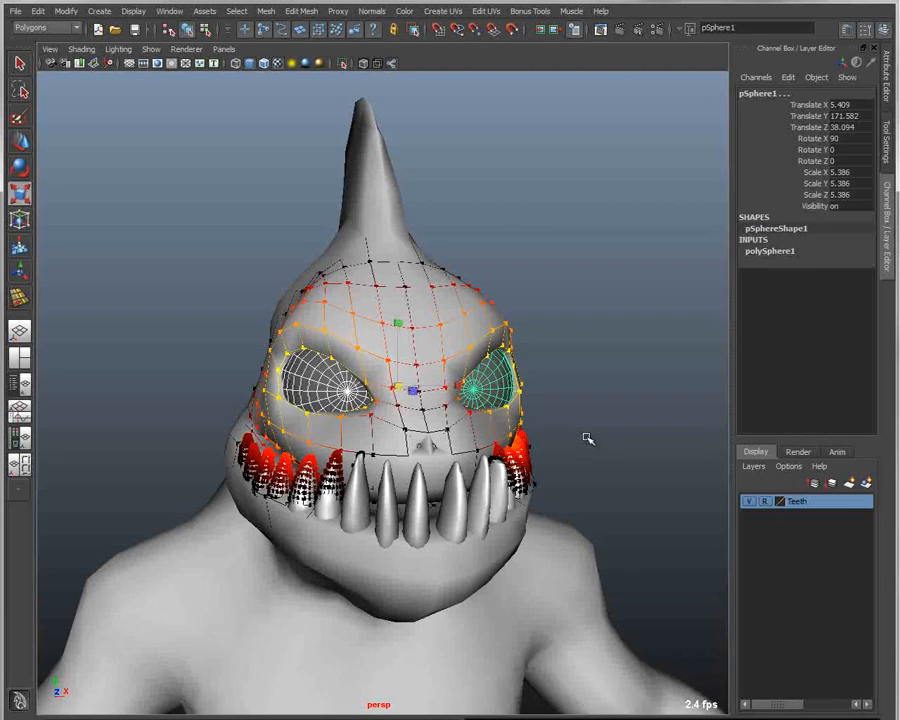
- Reselect both eyeballs, scale them down to 4.31 together with the surrounding soft-selected face, and clear the selection
{"action": "key", "text": "y"}
{"action": "left_click", "coordinate": [312, 392]}
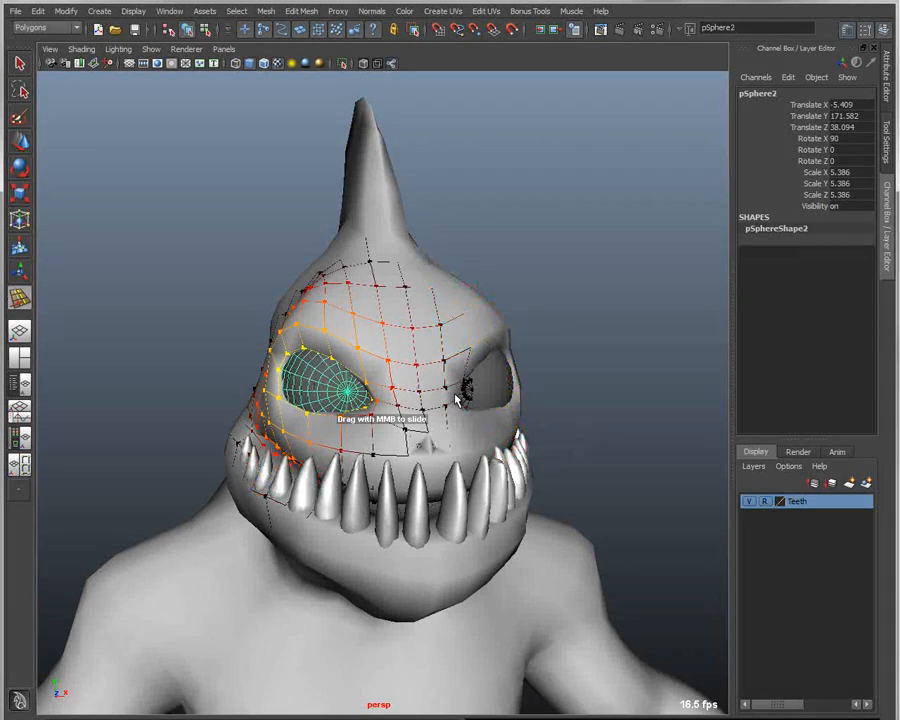
{"action": "left_click", "coordinate": [492, 388], "text": "shift"}
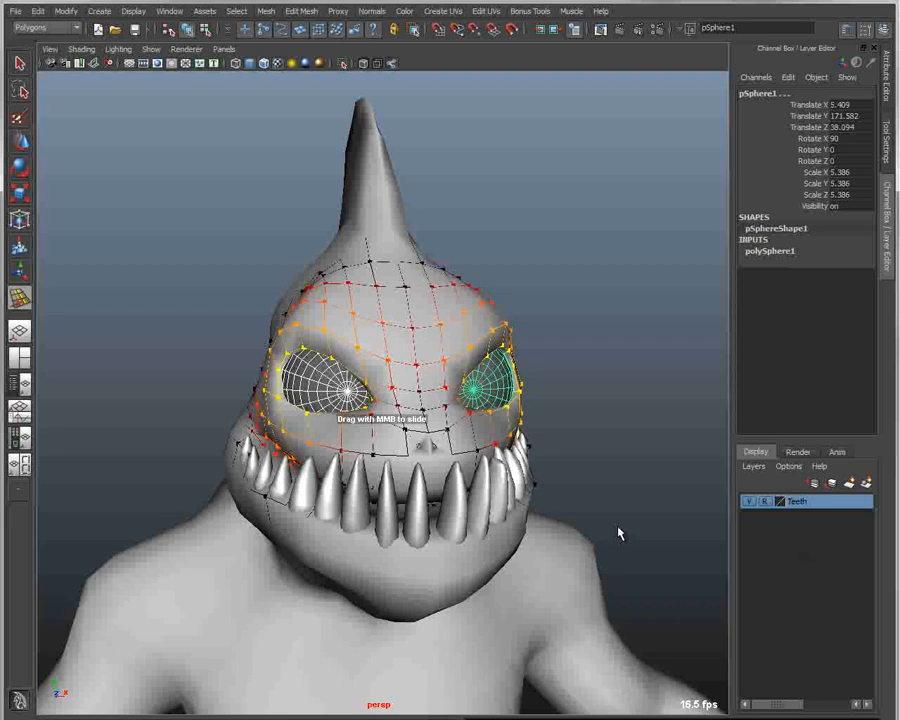
{"action": "key", "text": "w"}
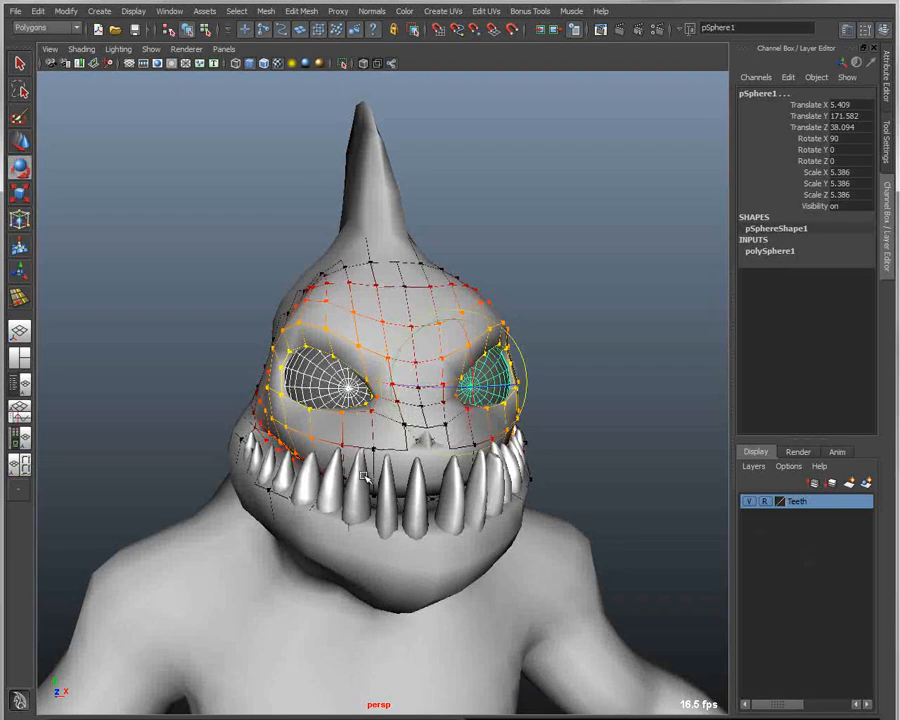
{"action": "left_click_drag", "start_coordinate": [397, 382], "coordinate": [369, 377]}
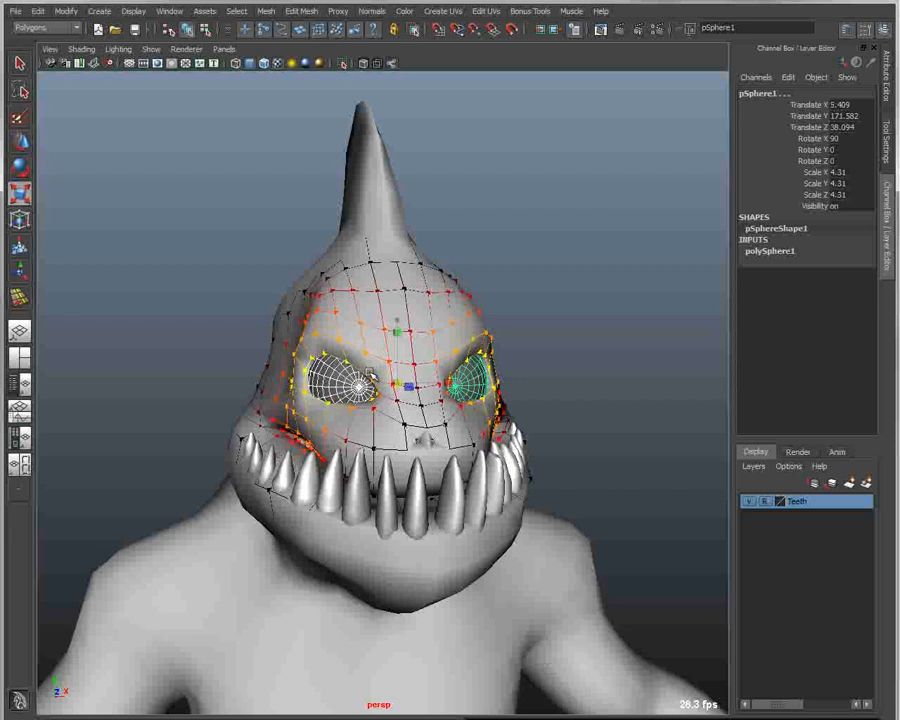
{"action": "left_click_drag", "start_coordinate": [527, 474], "coordinate": [466, 481], "text": "alt"}
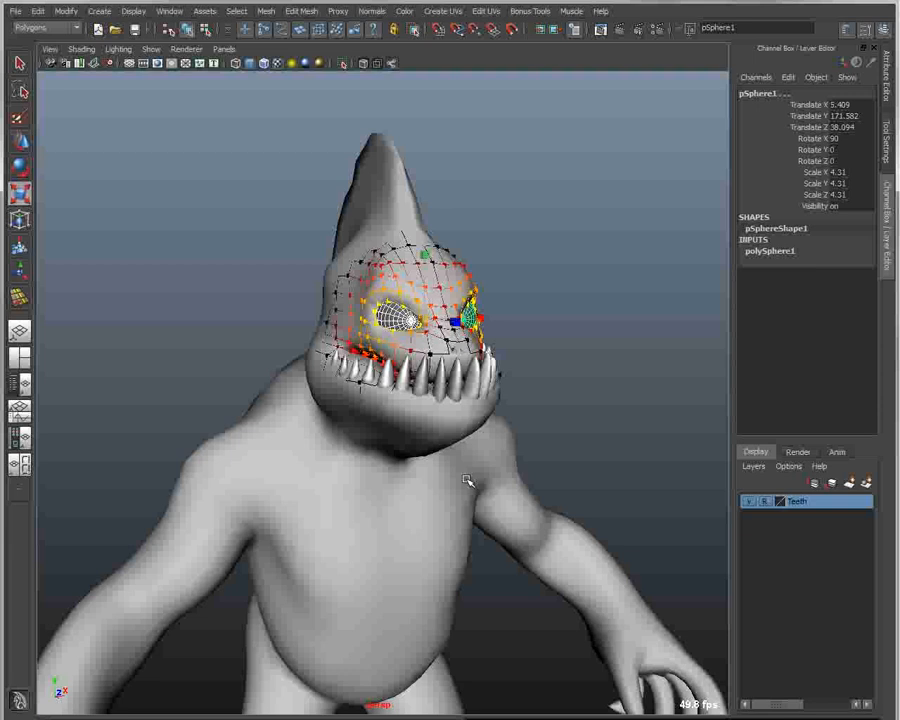
{"action": "left_click", "coordinate": [602, 457]}
- Open the Hypershade beside the perspective view and create a new Blinn material
{"action": "left_click_drag", "start_coordinate": [588, 487], "coordinate": [476, 491], "text": "alt"}
{"action": "left_click_drag", "start_coordinate": [402, 562], "coordinate": [317, 478], "text": "alt"}
{"action": "middle_click_drag", "start_coordinate": [317, 478], "coordinate": [347, 427], "text": "alt"}
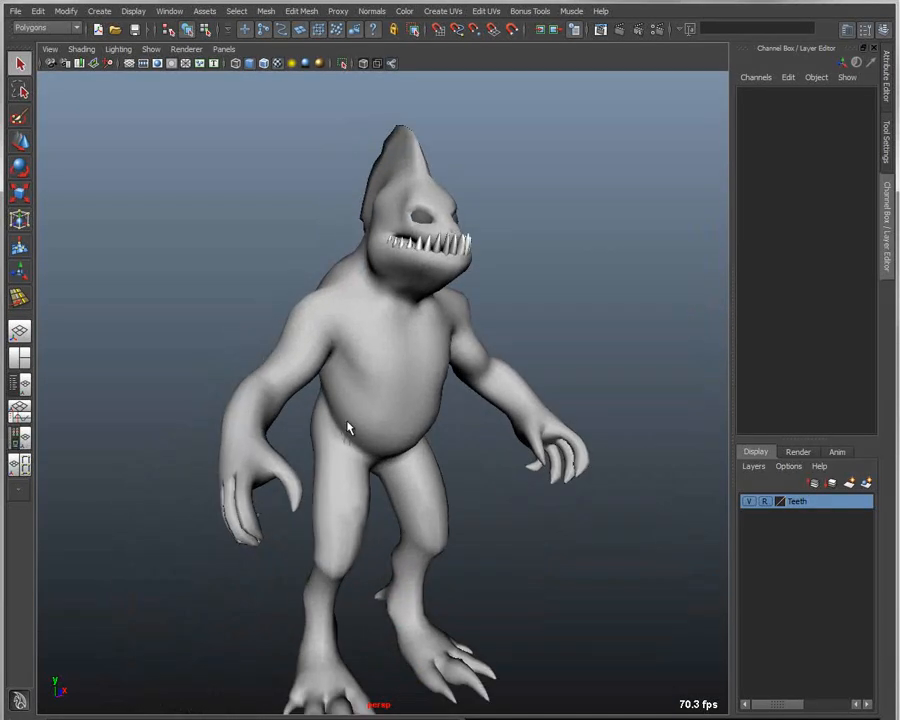
{"action": "left_click", "coordinate": [22, 440]}
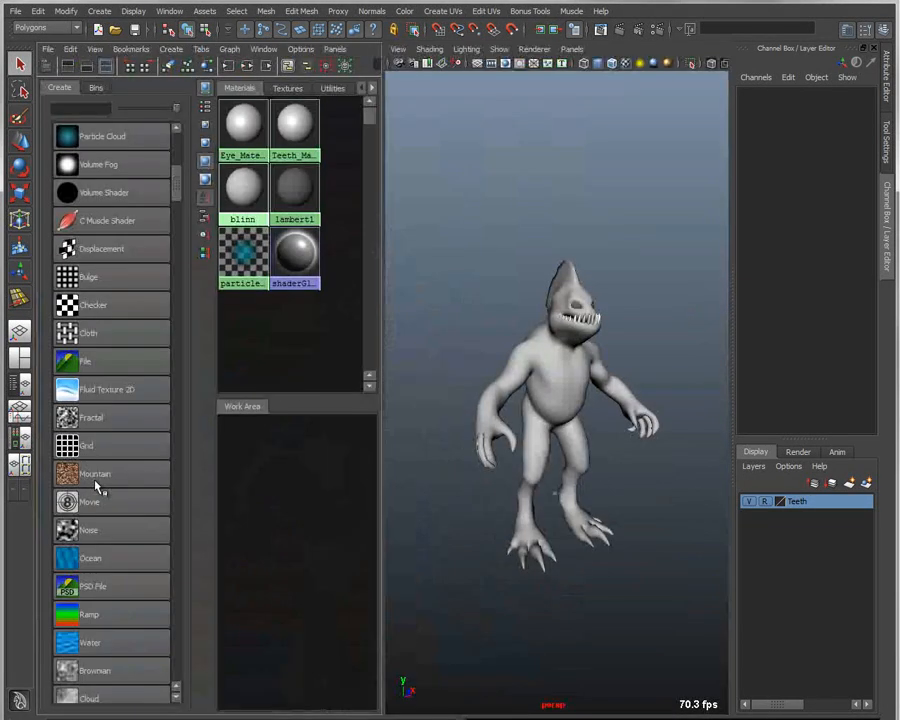
{"action": "scroll", "coordinate": [178, 188], "scroll_direction": "up", "scroll_amount": 5}
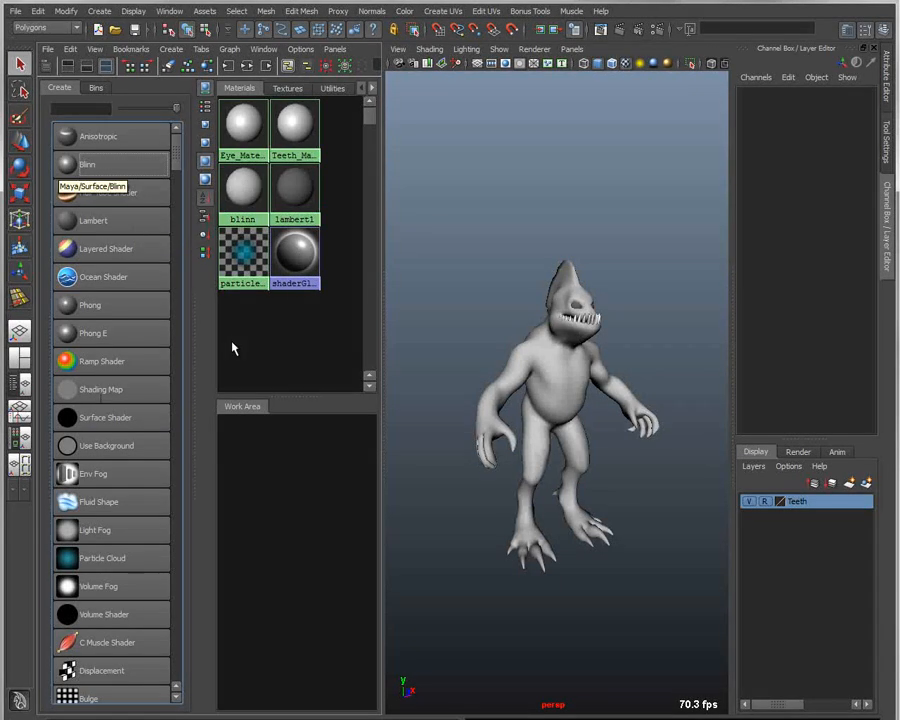
{"action": "left_click", "coordinate": [82, 164]}
- Assign the new Blinn material to the creature's body mesh
{"action": "middle_click_drag", "start_coordinate": [334, 660], "coordinate": [284, 512], "text": "alt"}
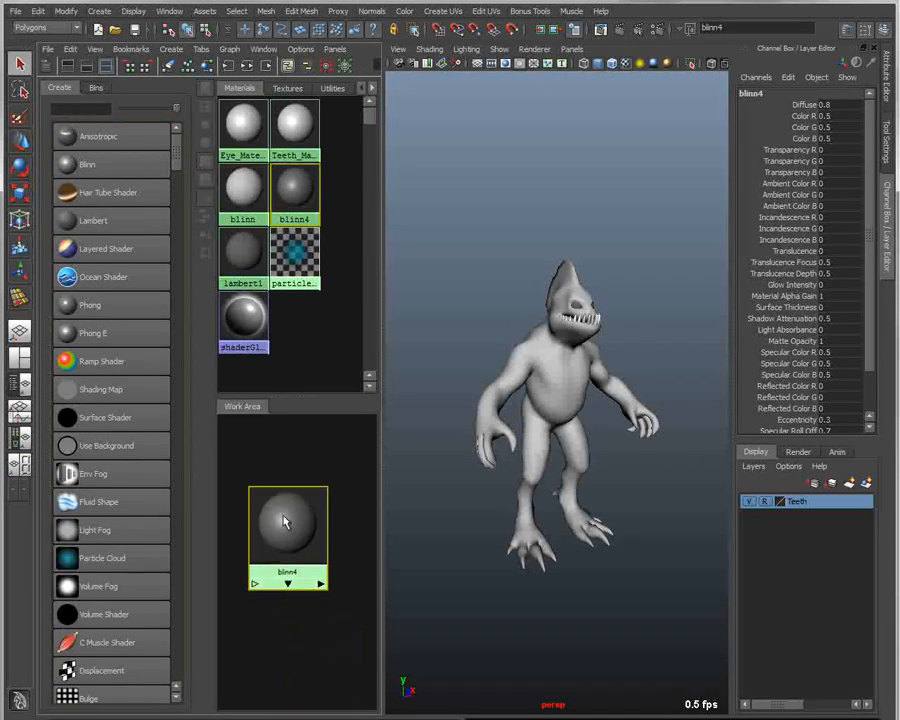
{"action": "right_click_drag", "start_coordinate": [284, 519], "coordinate": [322, 543], "text": "alt"}
{"action": "middle_click_drag", "start_coordinate": [311, 550], "coordinate": [317, 558], "text": "alt"}
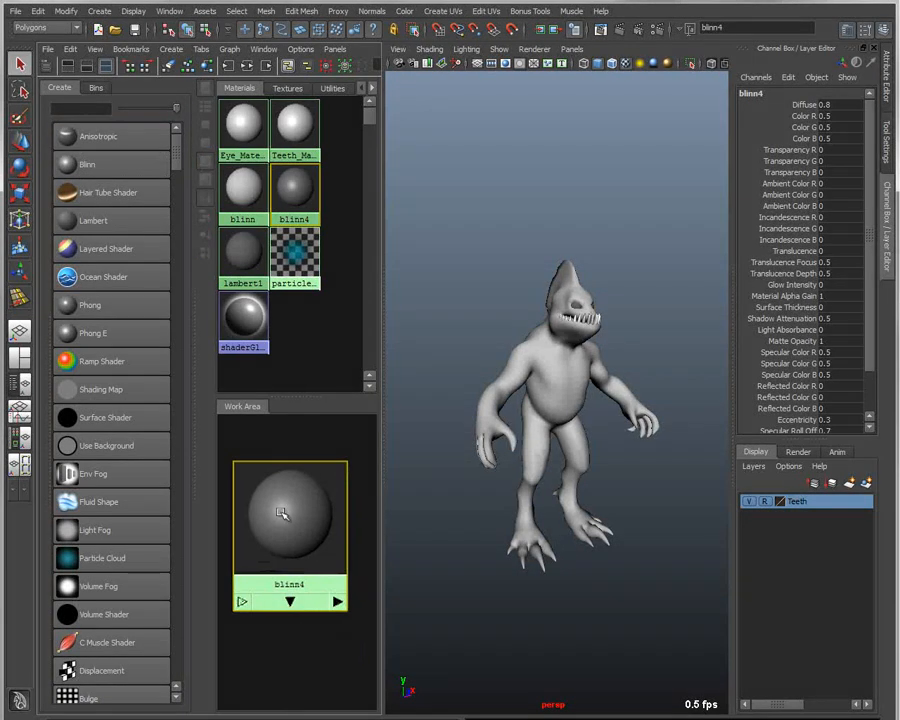
{"action": "middle_click_drag", "start_coordinate": [283, 515], "coordinate": [524, 394]}
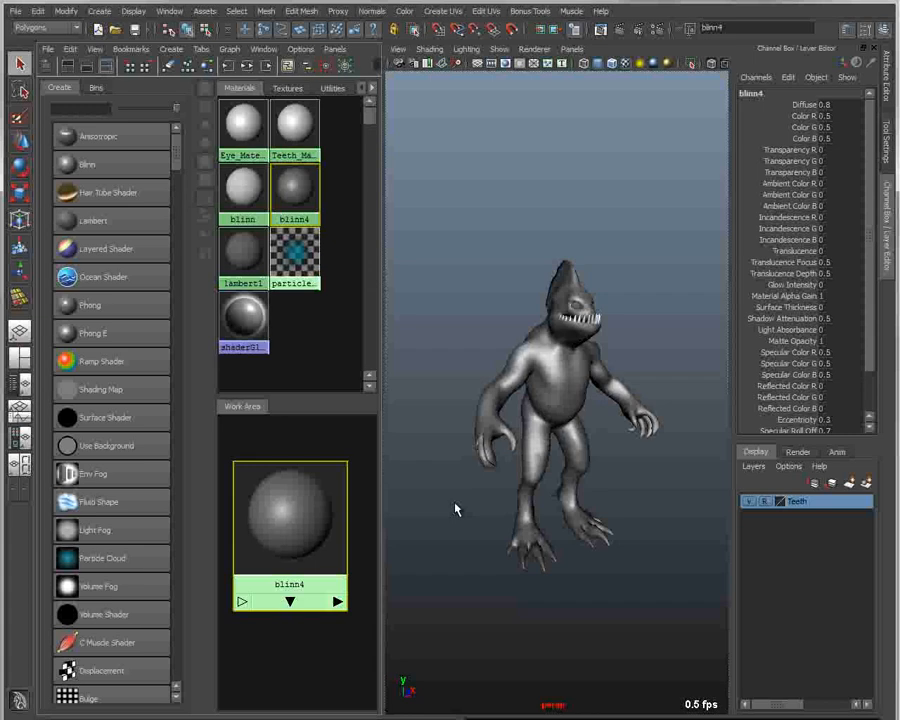
- Change the body's Blinn material color to a pale, desaturated green
{"action": "double_click", "coordinate": [290, 514]}
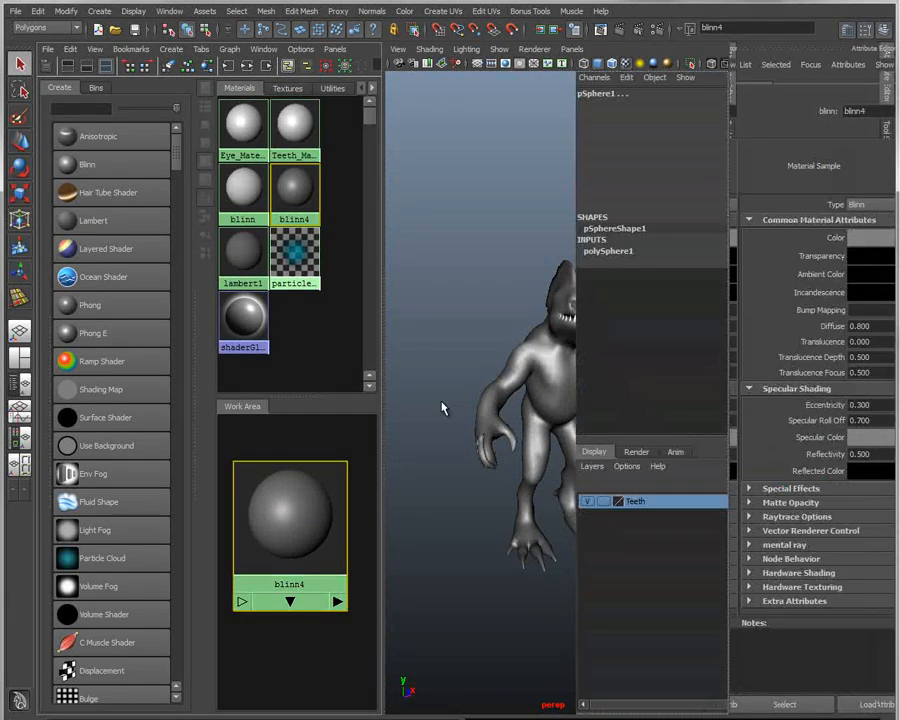
{"action": "key", "text": "space"}
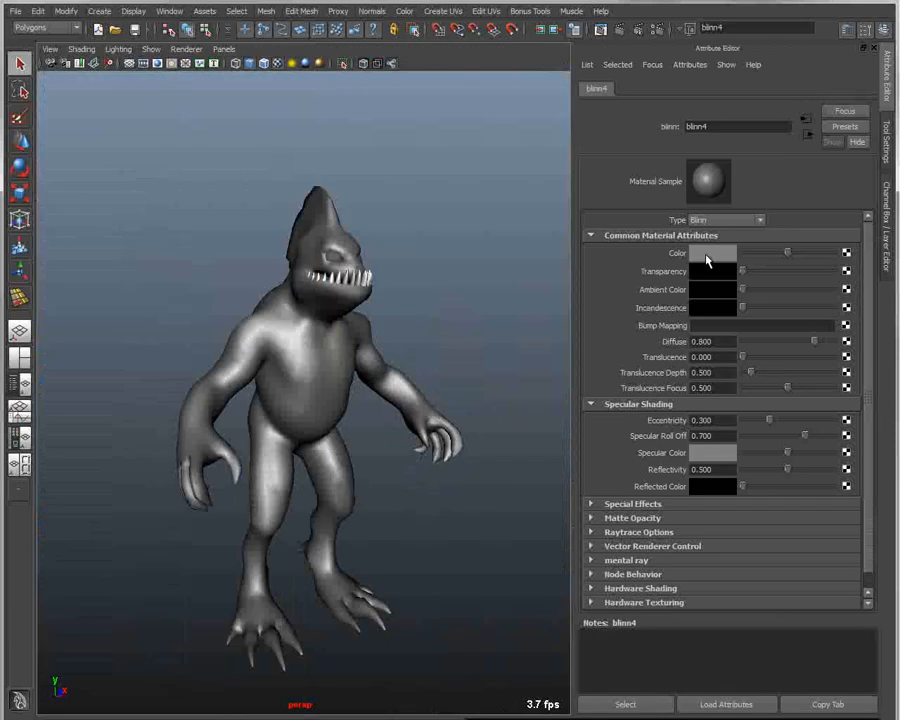
{"action": "left_click", "coordinate": [708, 255]}
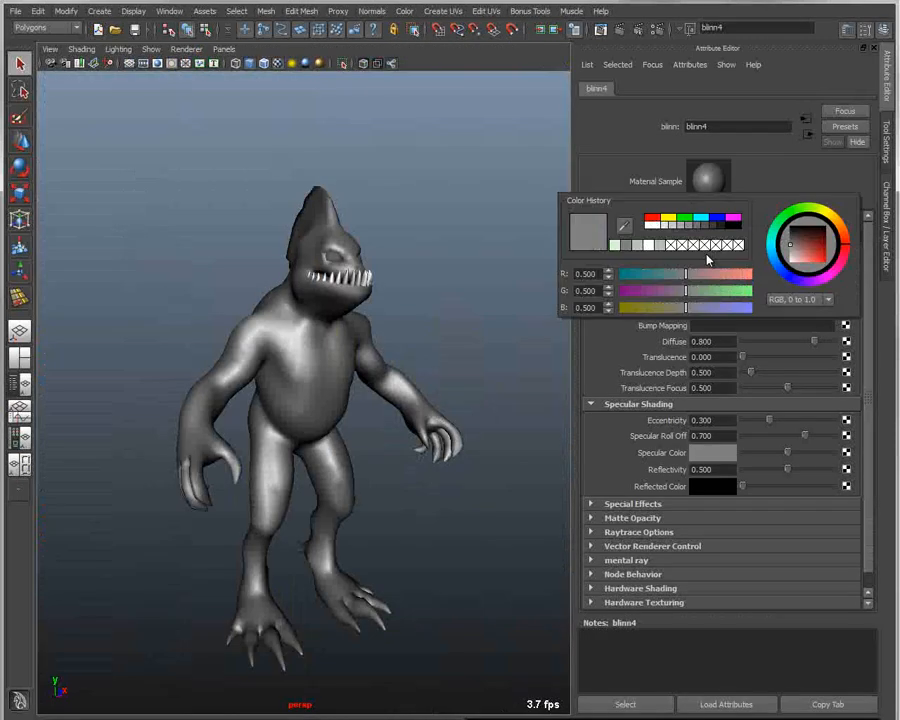
{"action": "left_click", "coordinate": [786, 225]}
{"action": "left_click_drag", "start_coordinate": [800, 256], "coordinate": [796, 263]}
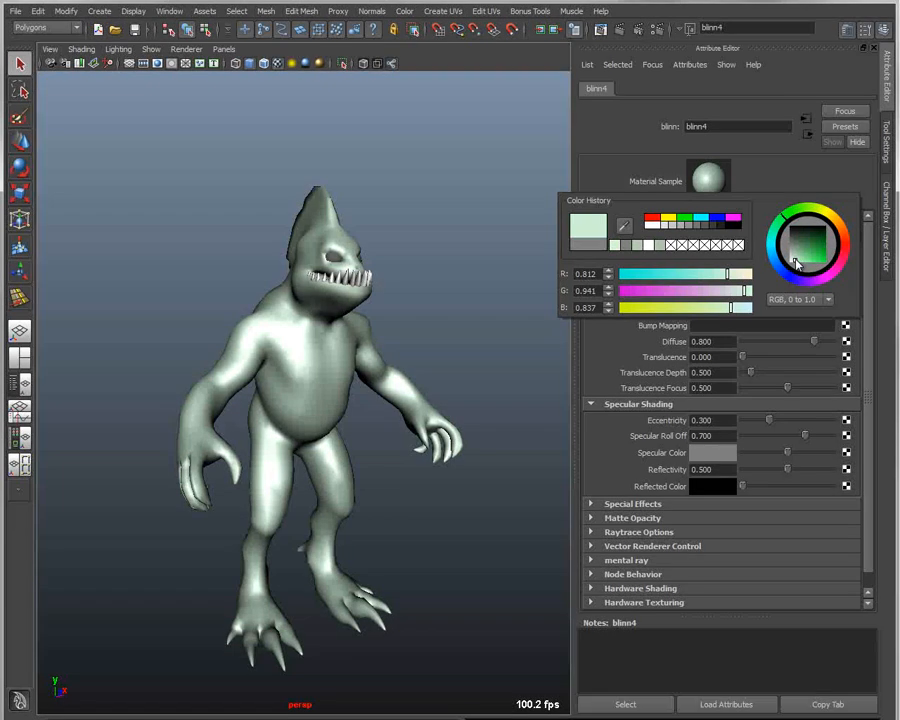
{"action": "left_click_drag", "start_coordinate": [790, 225], "coordinate": [800, 214]}
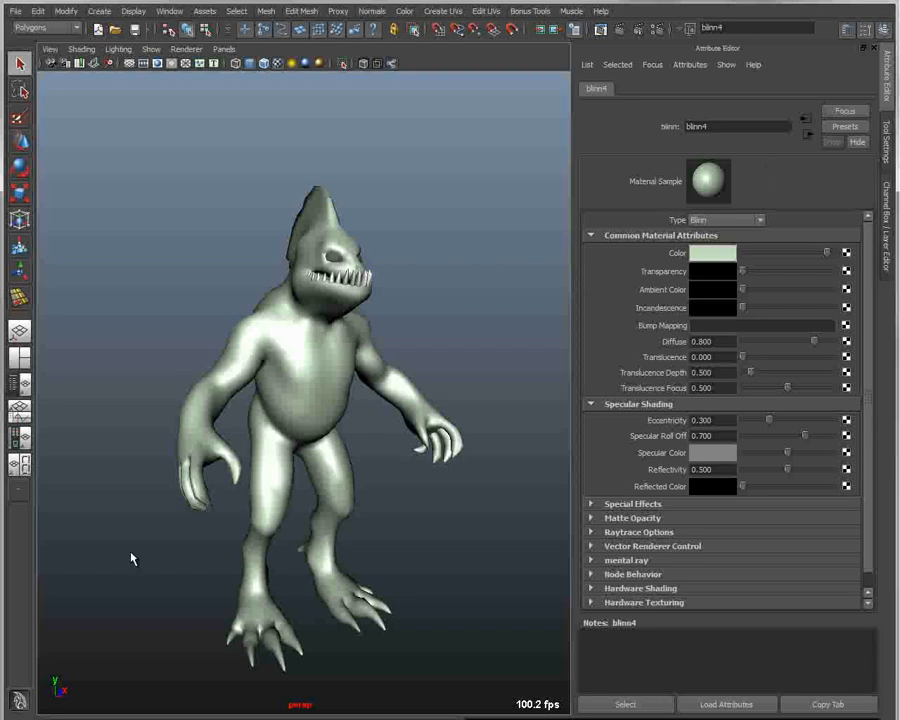
- Bring back the Hypershade beside the perspective view and assign Eye_Material to both of the creature's eyeballs
{"action": "left_click", "coordinate": [21, 440]}
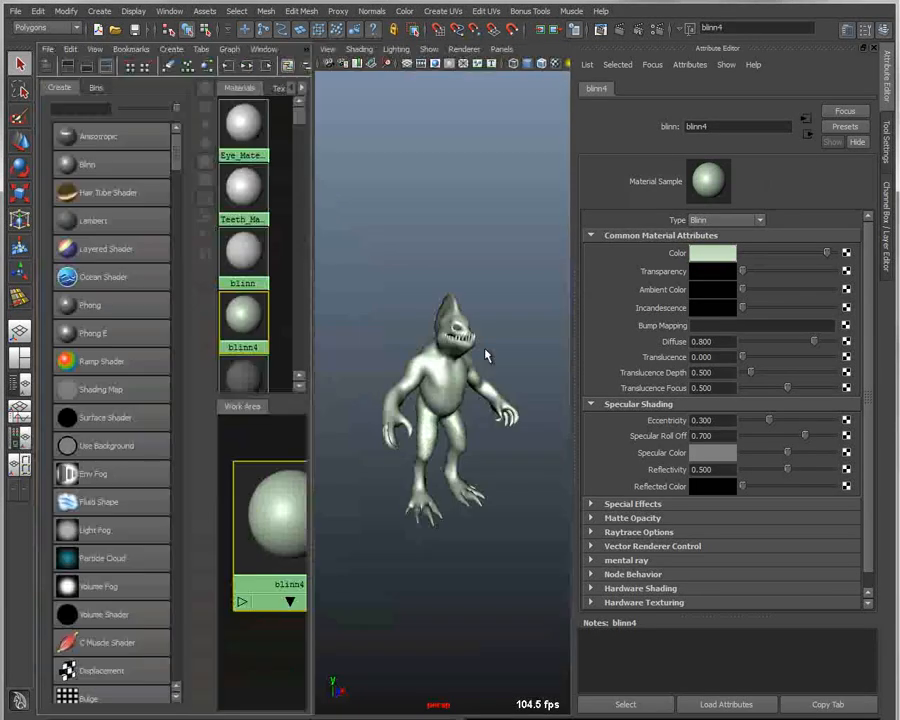
{"action": "key", "text": "ctrl+a"}
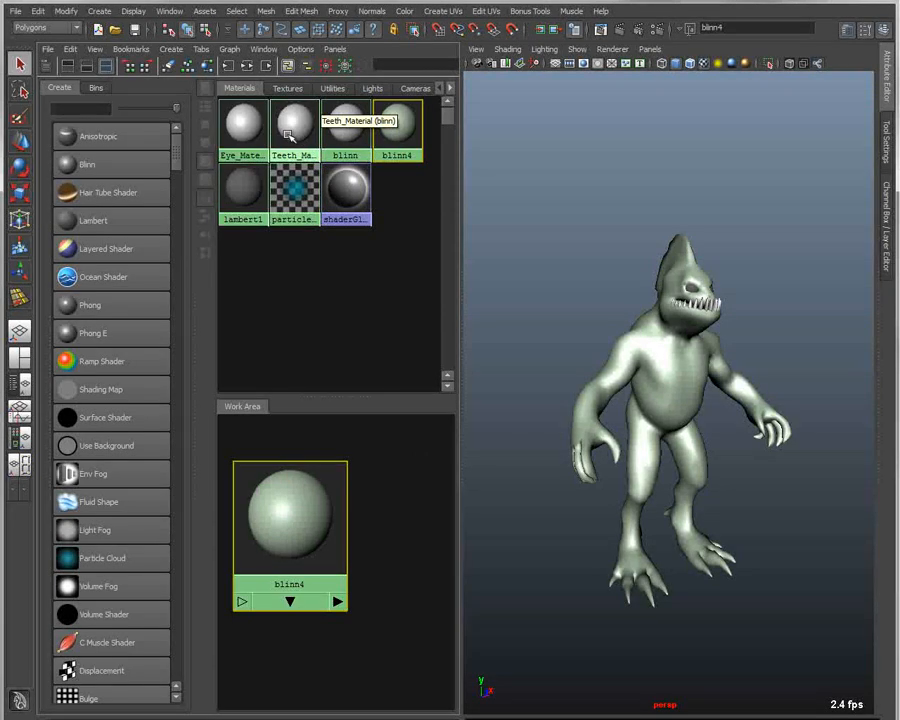
{"action": "scroll", "coordinate": [597, 263], "scroll_direction": "up", "scroll_amount": 3}
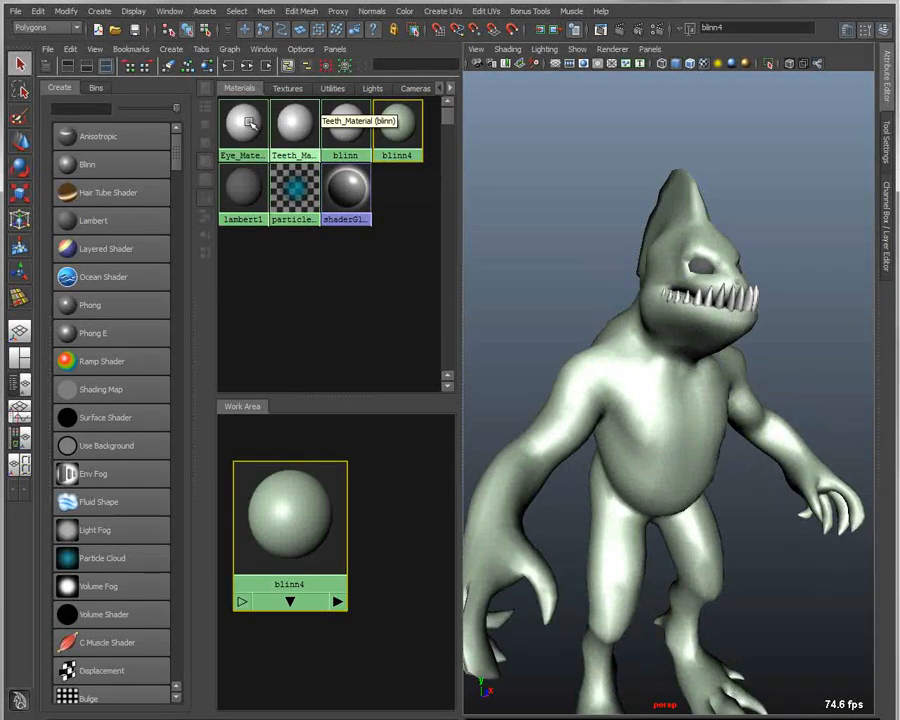
{"action": "middle_click_drag", "start_coordinate": [240, 122], "coordinate": [697, 267]}
{"action": "left_click_drag", "start_coordinate": [697, 267], "coordinate": [590, 265], "text": "alt"}
{"action": "middle_click_drag", "start_coordinate": [236, 123], "coordinate": [757, 279]}
{"action": "left_click_drag", "start_coordinate": [757, 279], "coordinate": [660, 328], "text": "alt"}
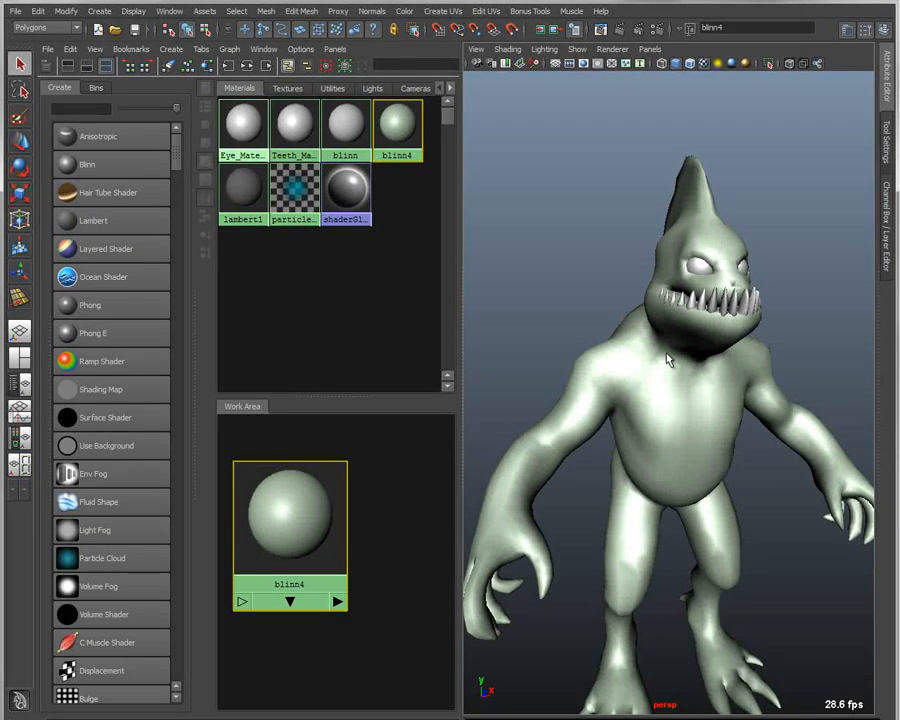
- Select the creature's right eyeball and graph its Eye_Material network in the Hypershade work area
{"action": "left_click", "coordinate": [698, 265]}
{"action": "left_click", "coordinate": [604, 416]}
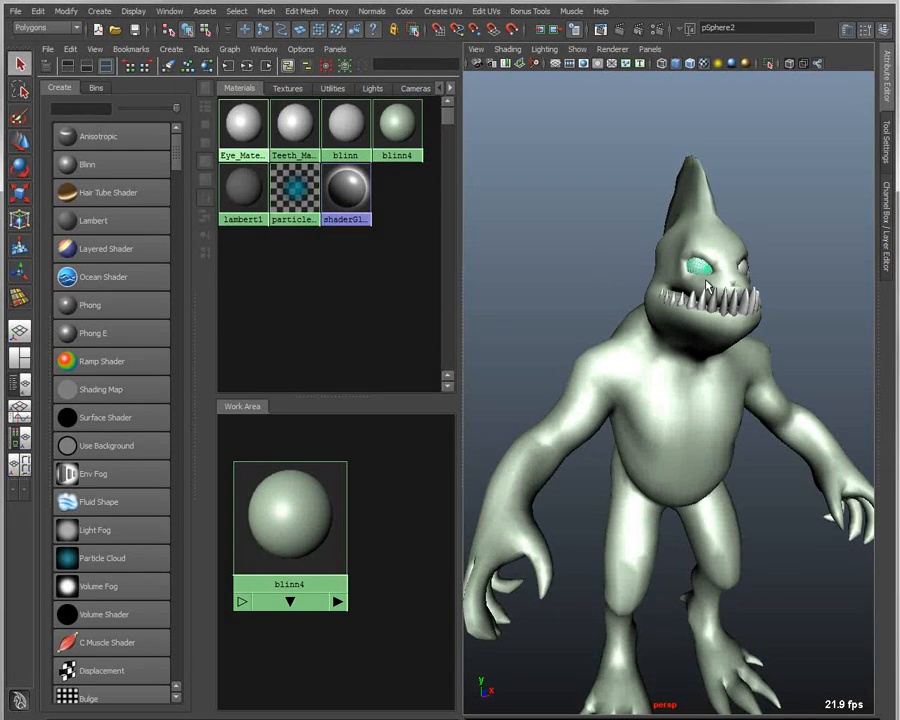
{"action": "left_click", "coordinate": [205, 68]}
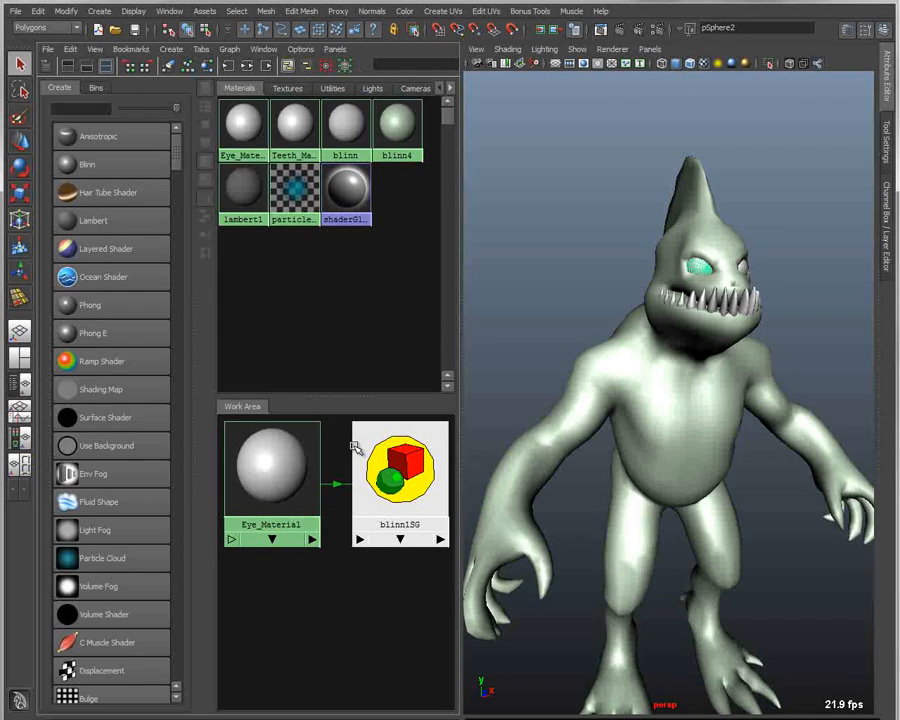
- Create a File texture node in the work area and connect it to Eye_Material's color
{"action": "scroll", "coordinate": [112, 230], "scroll_direction": "down", "scroll_amount": 6}
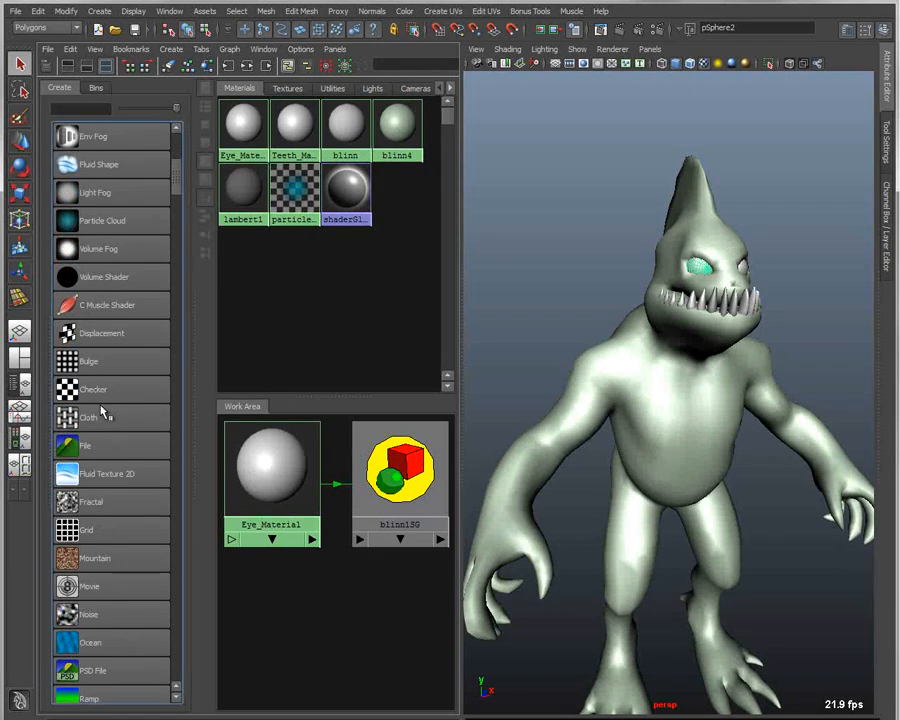
{"action": "middle_click_drag", "start_coordinate": [85, 447], "coordinate": [267, 512]}
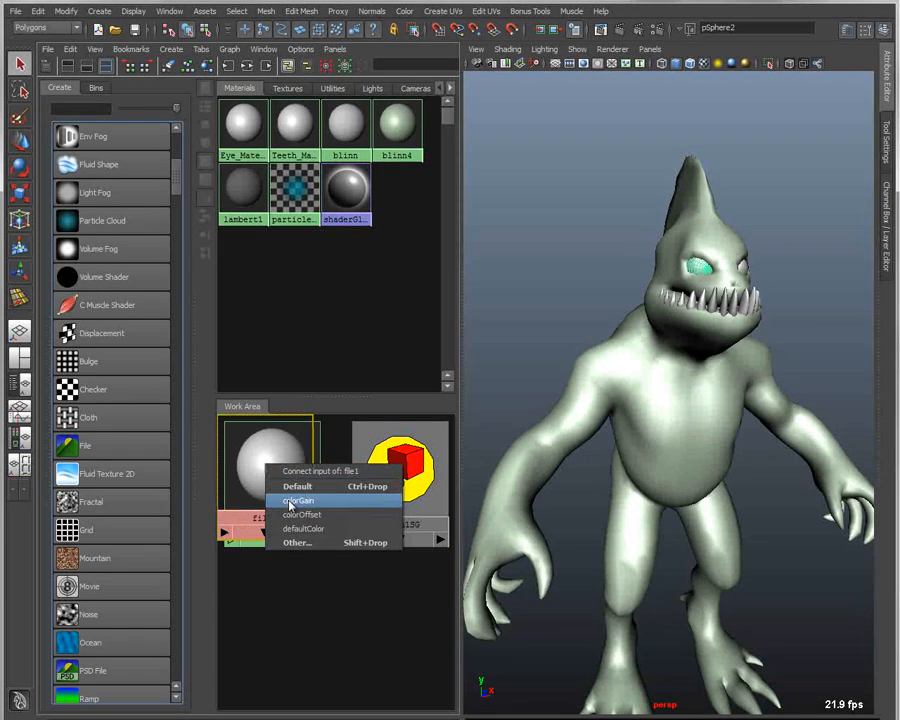
{"action": "left_click", "coordinate": [245, 595]}
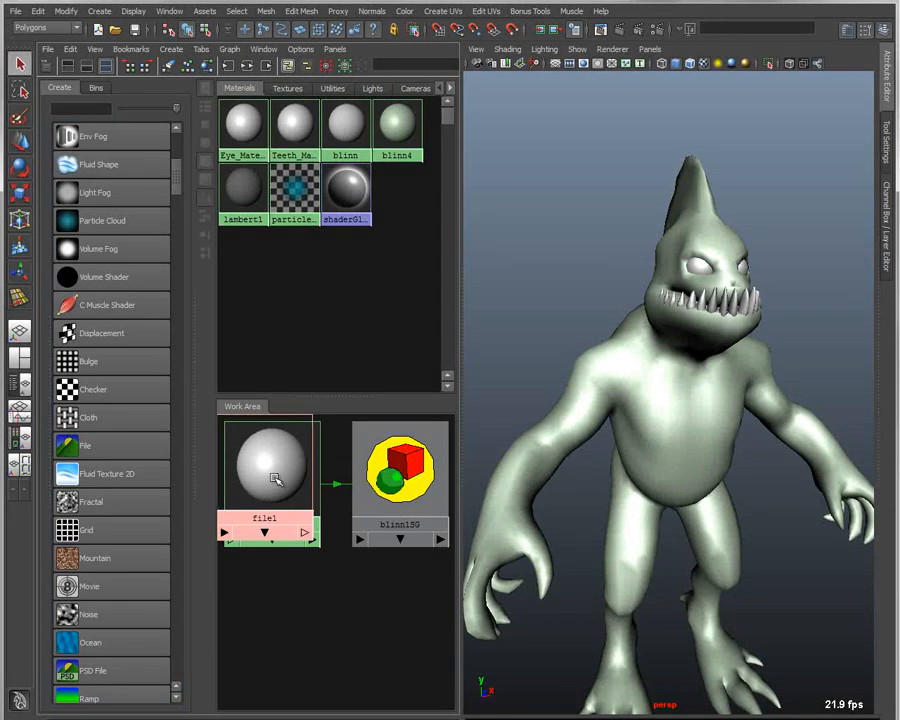
{"action": "left_click_drag", "start_coordinate": [273, 474], "coordinate": [228, 611]}
{"action": "scroll", "coordinate": [309, 606], "scroll_direction": "down", "scroll_amount": 3}
{"action": "middle_click_drag", "start_coordinate": [283, 581], "coordinate": [308, 510]}
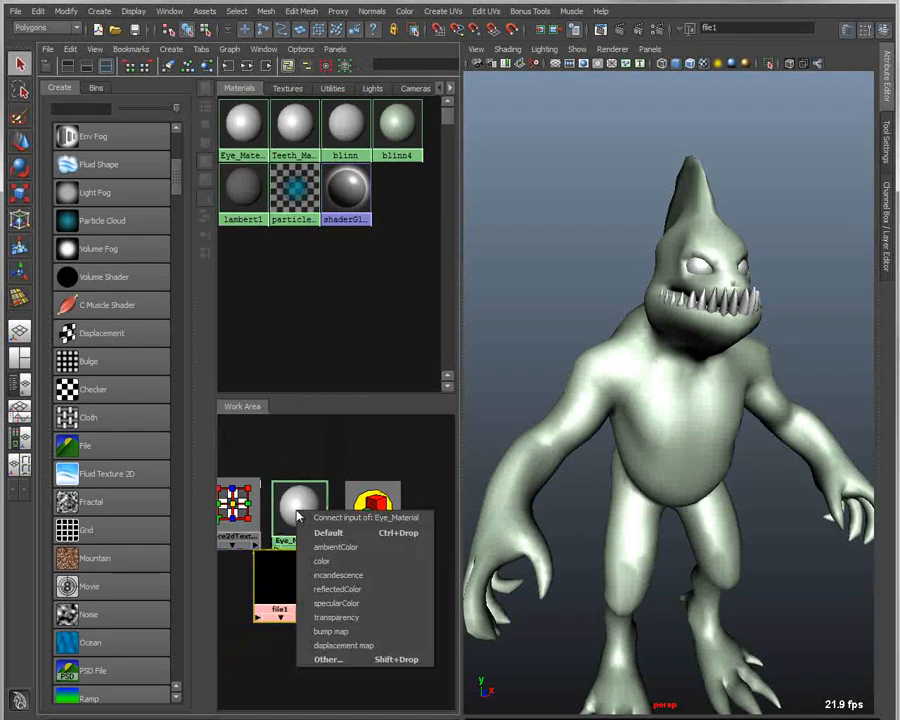
{"action": "left_click", "coordinate": [335, 559]}
- Spread out the texture placement, file, material and shading group nodes in the work area so they no longer overlap
{"action": "left_click_drag", "start_coordinate": [285, 583], "coordinate": [251, 576]}
{"action": "left_click_drag", "start_coordinate": [243, 514], "coordinate": [220, 520]}
{"action": "left_click_drag", "start_coordinate": [311, 524], "coordinate": [340, 530]}
{"action": "left_click_drag", "start_coordinate": [260, 579], "coordinate": [266, 559]}
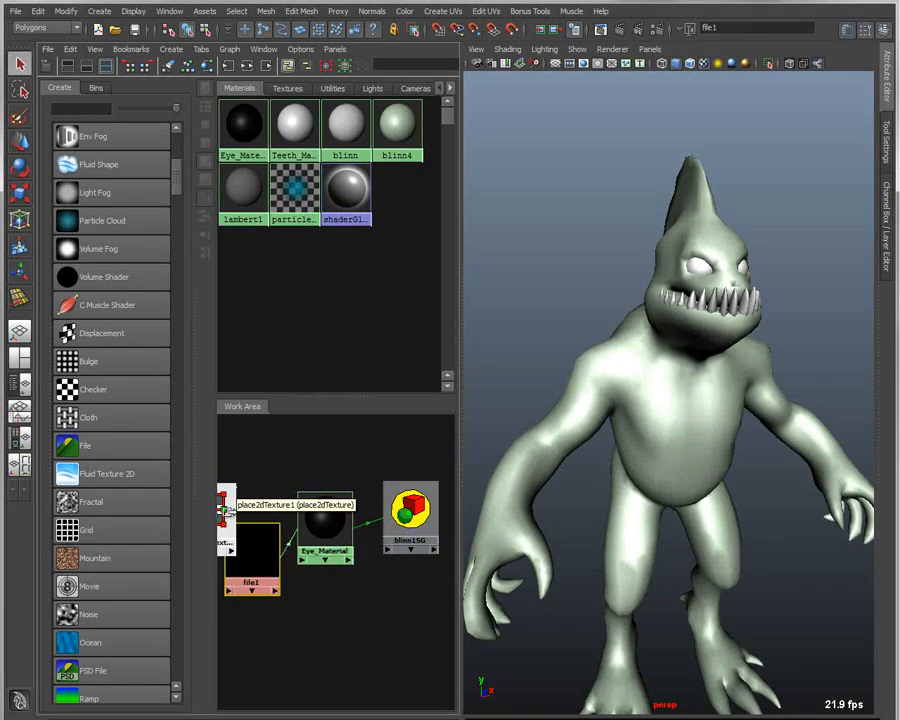
{"action": "left_click_drag", "start_coordinate": [227, 512], "coordinate": [142, 490]}
{"action": "middle_click_drag", "start_coordinate": [222, 530], "coordinate": [286, 530], "text": "alt"}
{"action": "middle_click_drag", "start_coordinate": [386, 581], "coordinate": [350, 585], "text": "alt"}
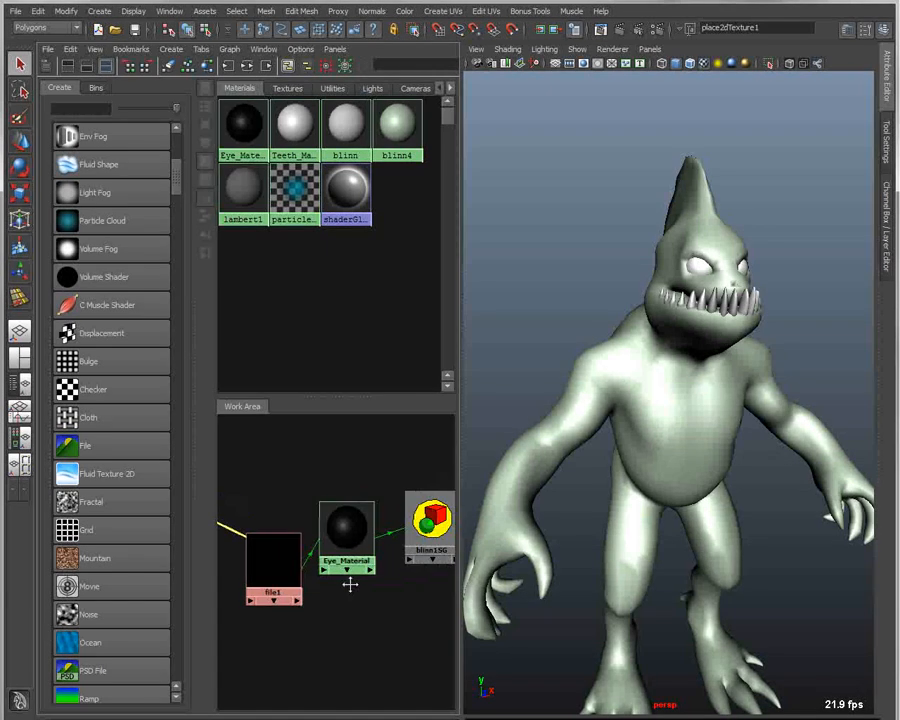
- Open the file1 node's image browser and go to the sourceimages folder of NAB10_Maya2011_Post-Film-Demo
{"action": "left_click", "coordinate": [290, 573]}
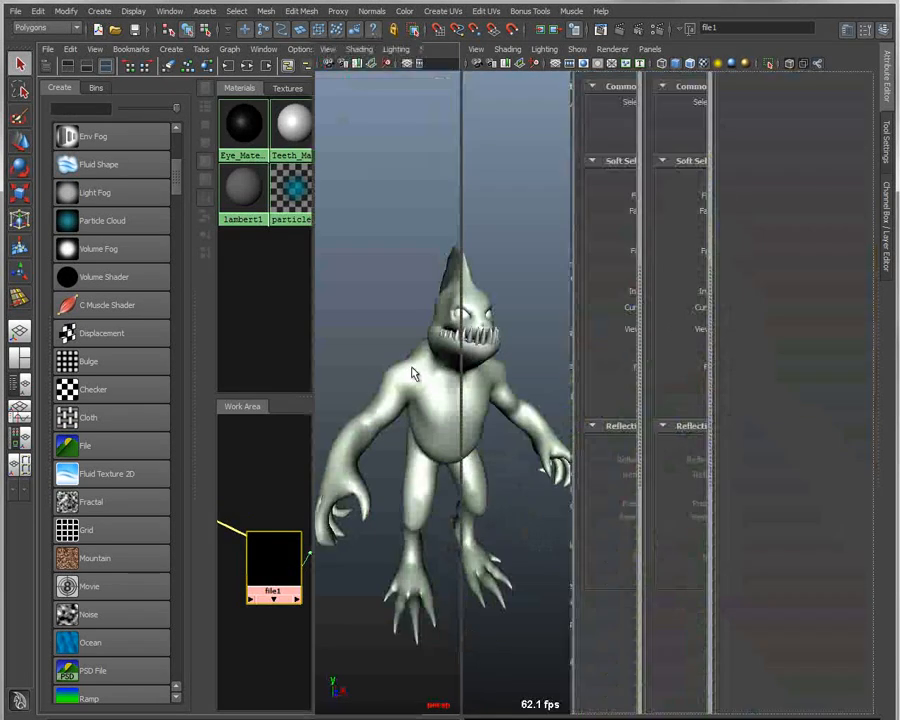
{"action": "key", "text": "space"}
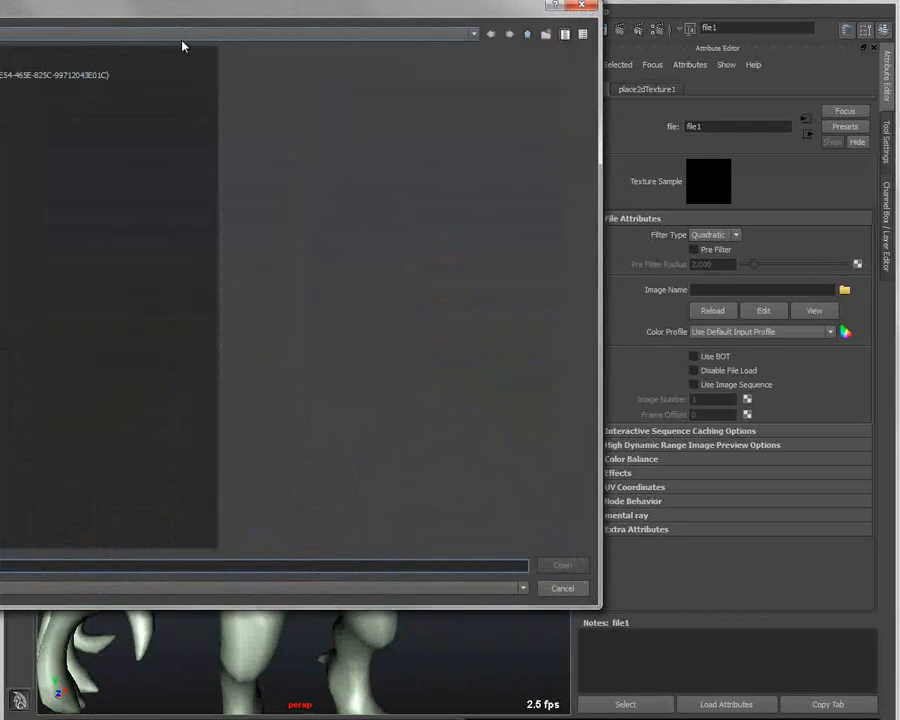
{"action": "left_click_drag", "start_coordinate": [190, 26], "coordinate": [522, 130]}
{"action": "left_click", "coordinate": [313, 150]}
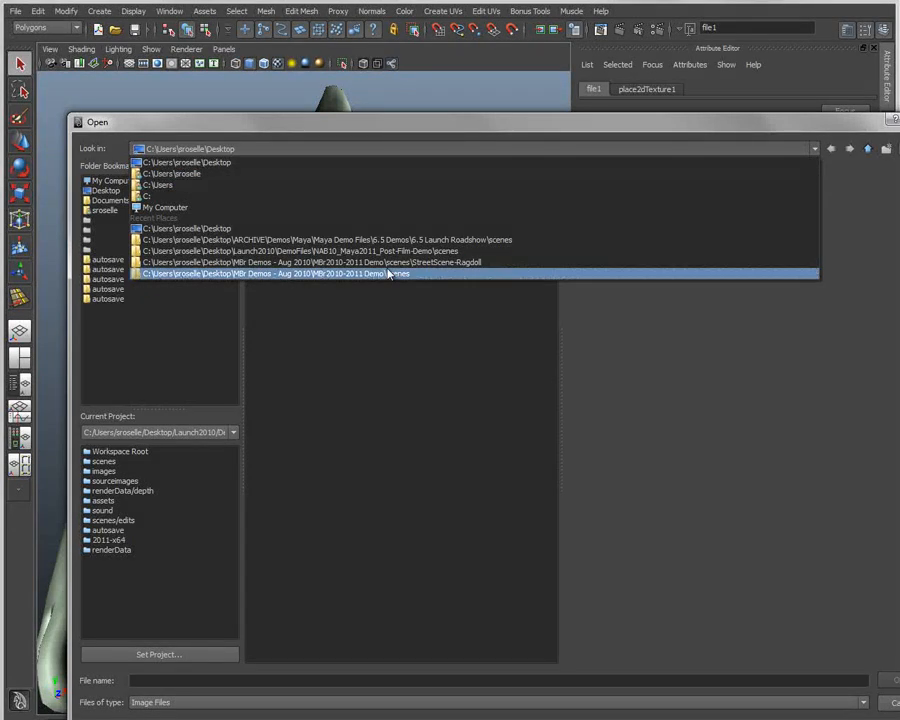
{"action": "left_click", "coordinate": [318, 128]}
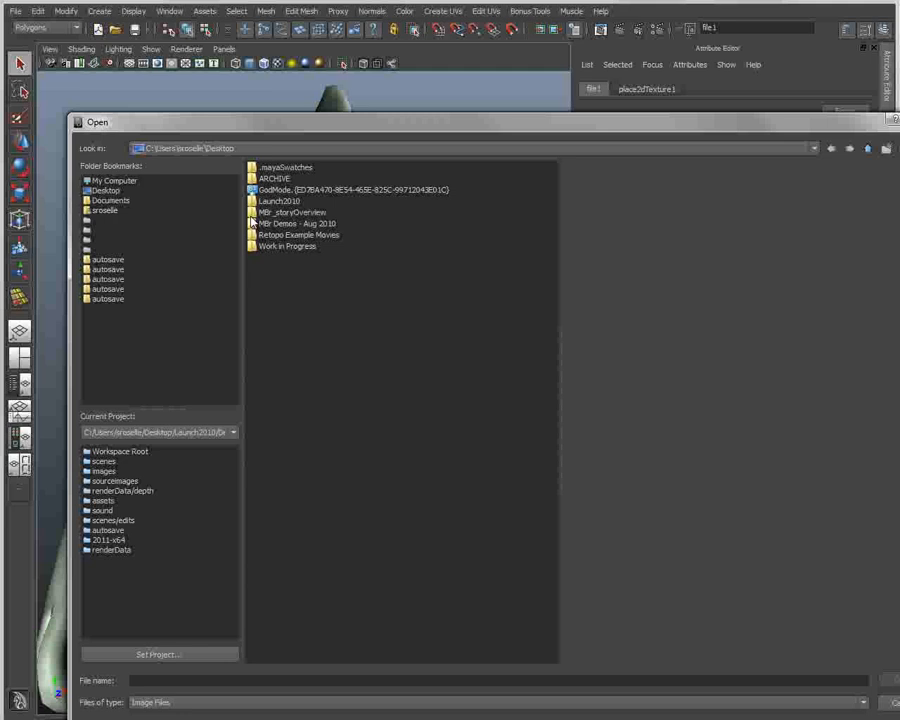
{"action": "double_click", "coordinate": [268, 200]}
{"action": "double_click", "coordinate": [273, 168]}
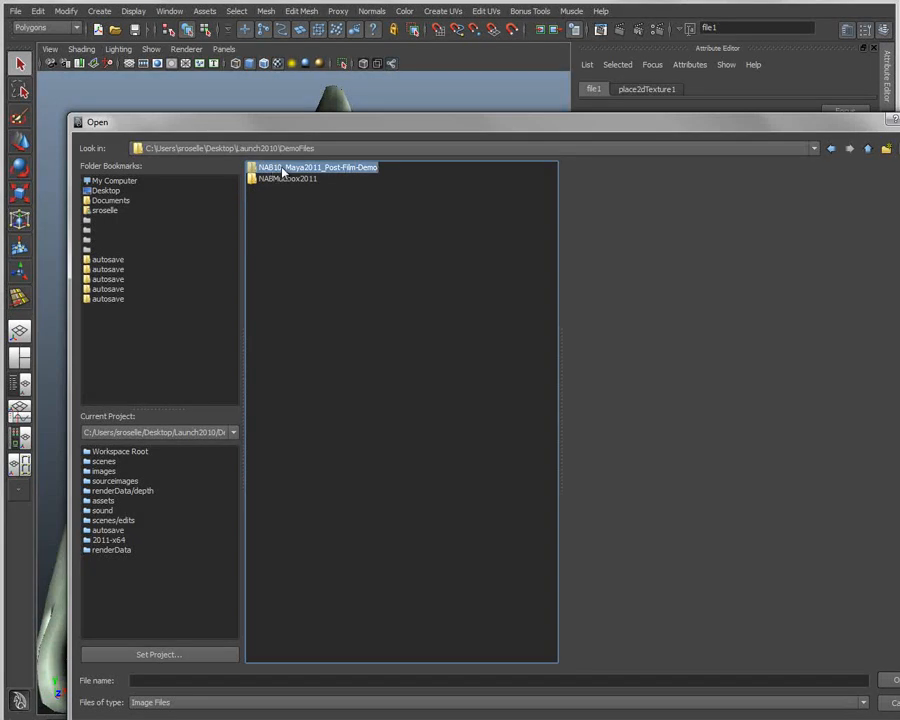
{"action": "double_click", "coordinate": [281, 167]}
{"action": "double_click", "coordinate": [272, 246]}
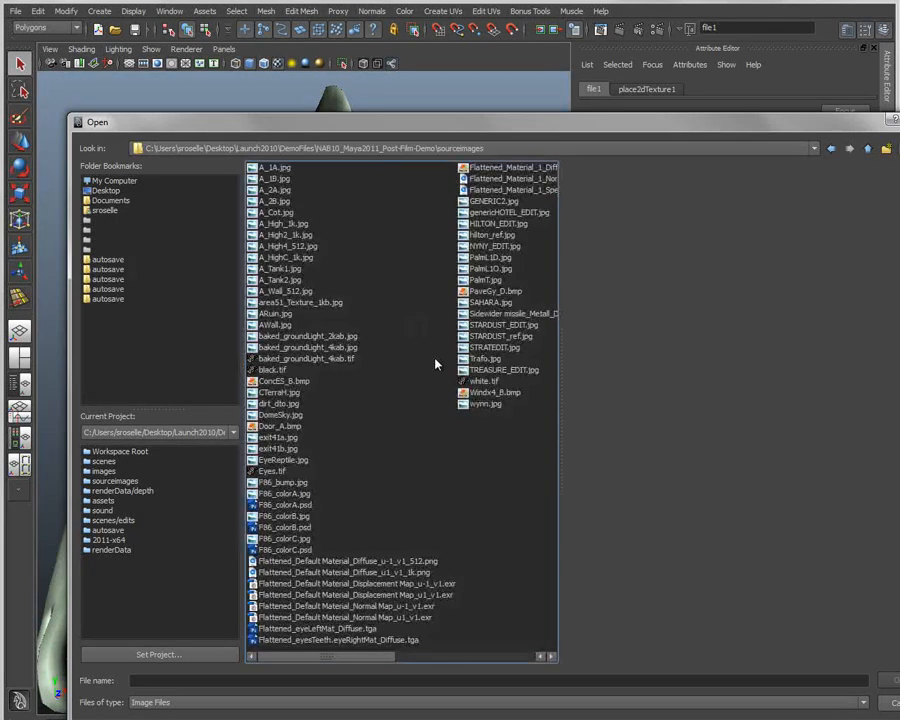
- Preview the candidate images and load EyeReptile.jpg as the file node's texture image
{"action": "left_click", "coordinate": [505, 313]}
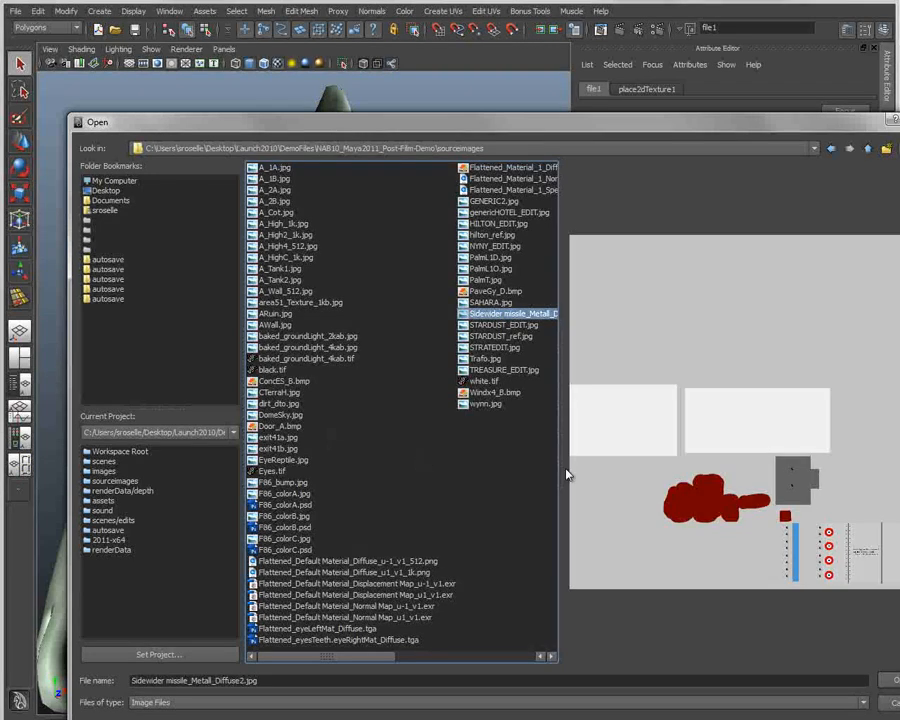
{"action": "scroll", "coordinate": [350, 253], "scroll_direction": "right", "scroll_amount": 2}
{"action": "left_click", "coordinate": [290, 213]}
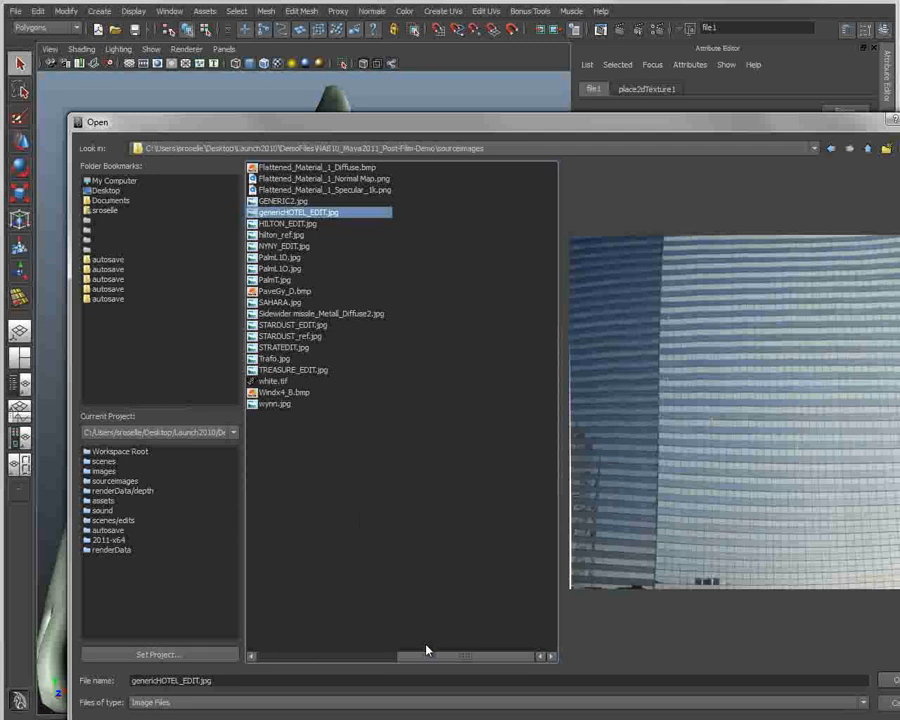
{"action": "left_click_drag", "start_coordinate": [403, 659], "coordinate": [307, 649]}
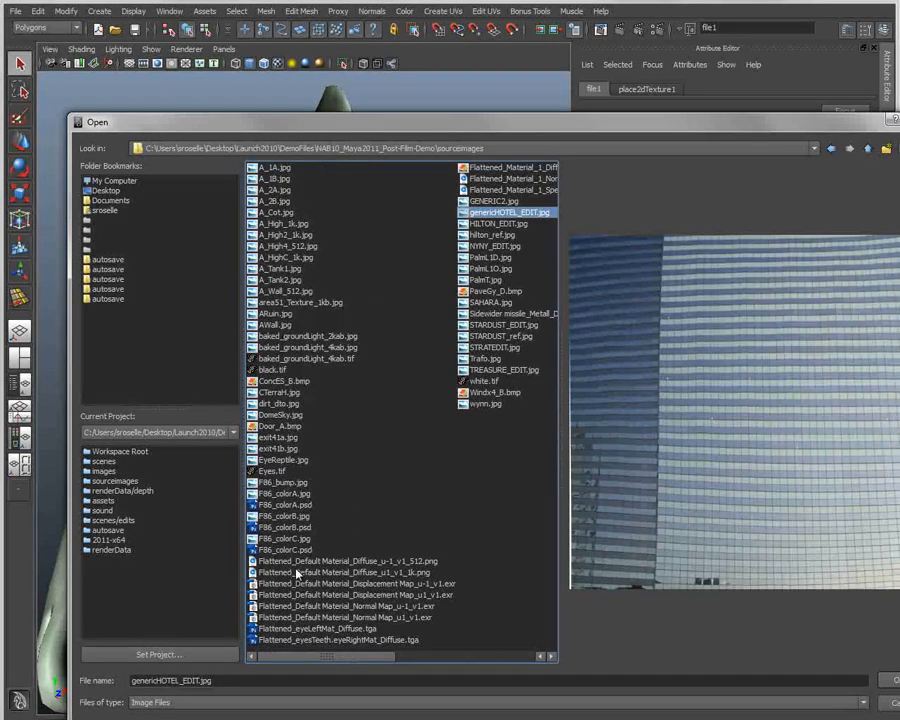
{"action": "left_click", "coordinate": [282, 460]}
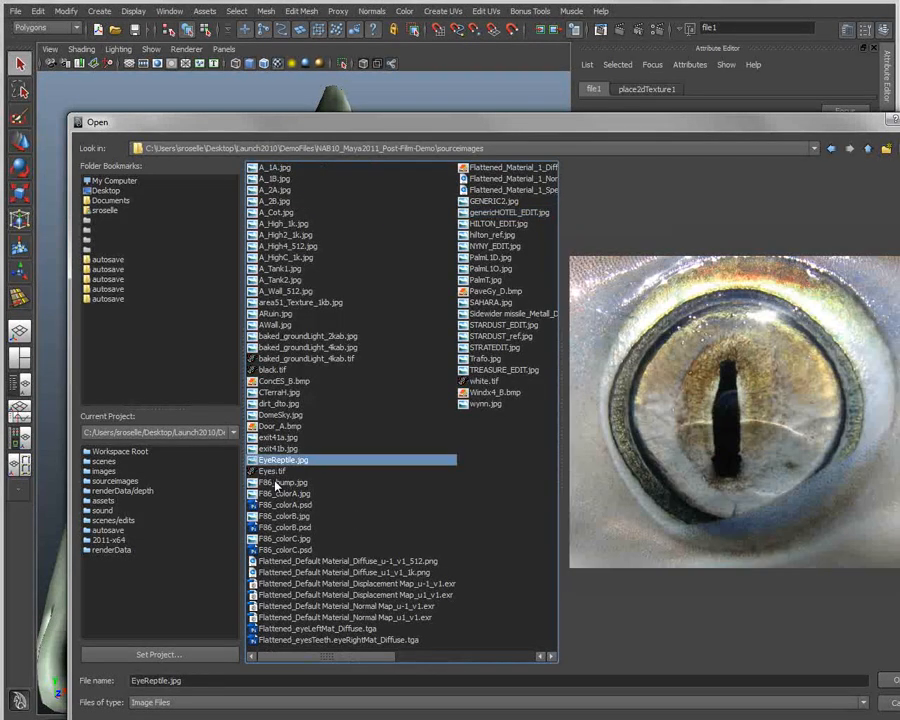
{"action": "left_click", "coordinate": [270, 470]}
{"action": "left_click", "coordinate": [280, 460]}
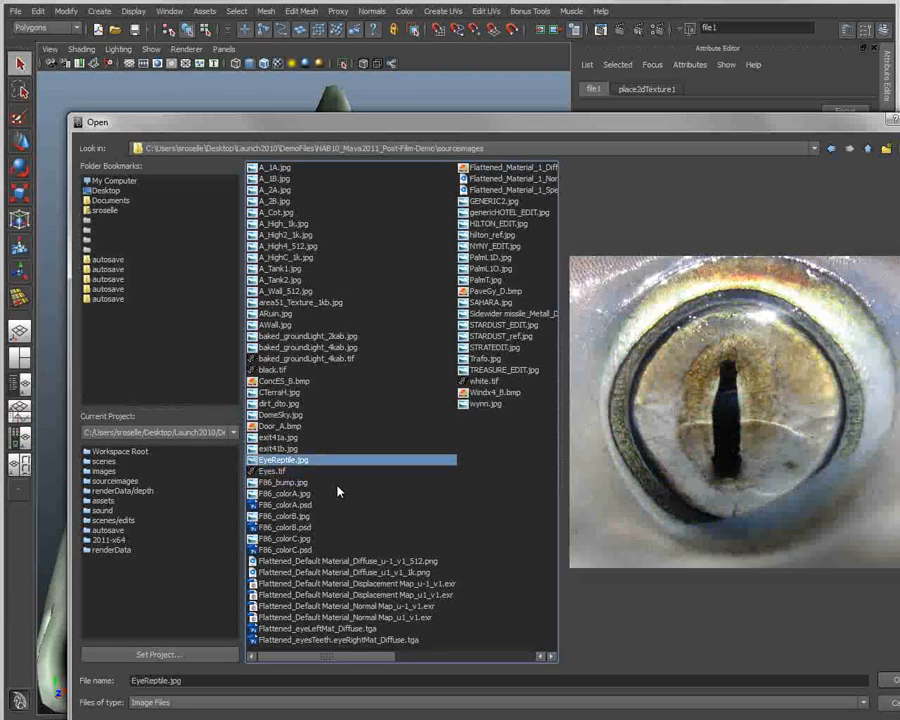
{"action": "left_click", "coordinate": [895, 680]}
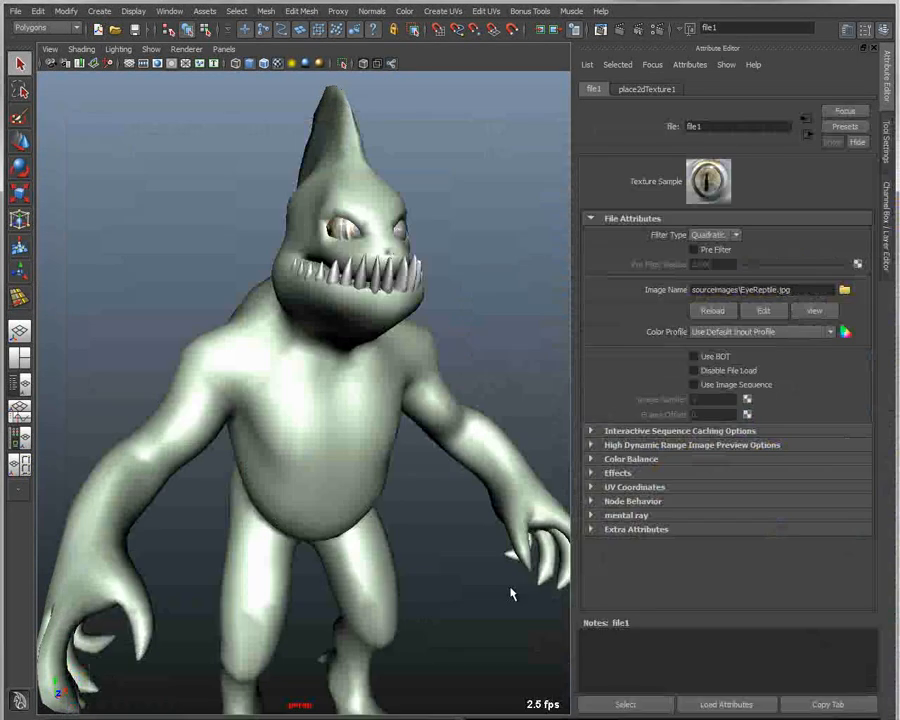
- Select the creature's textured right eyeball and show its whole UV layout in the UV Texture Editor beside the perspective view
{"action": "middle_click_drag", "start_coordinate": [399, 412], "coordinate": [376, 504], "text": "alt"}
{"action": "right_click_drag", "start_coordinate": [376, 504], "coordinate": [479, 503], "text": "alt"}
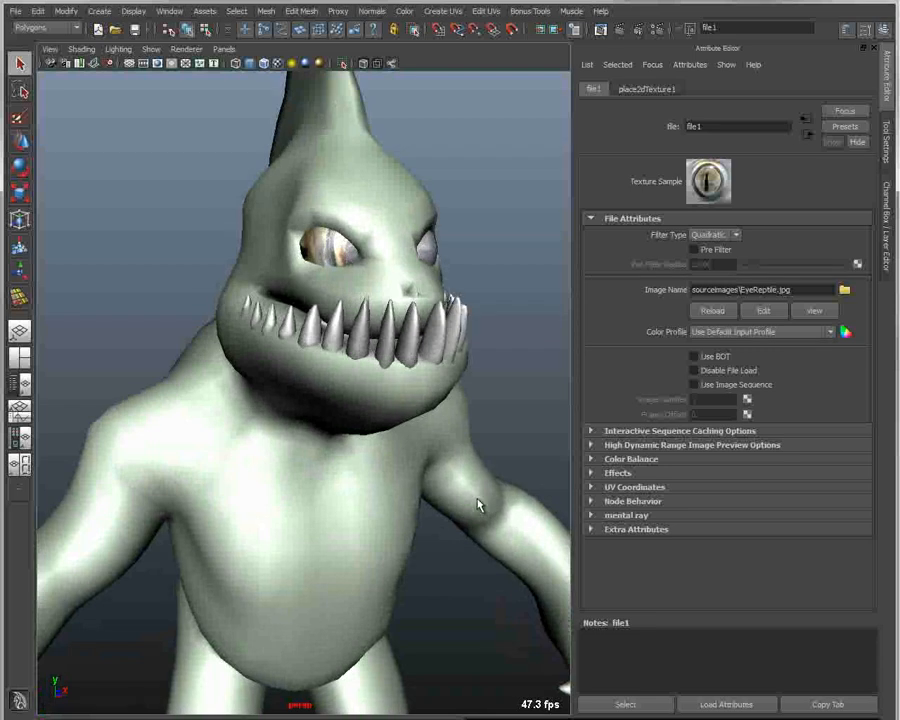
{"action": "left_click", "coordinate": [320, 241]}
{"action": "left_click_drag", "start_coordinate": [320, 241], "coordinate": [380, 410], "text": "alt"}
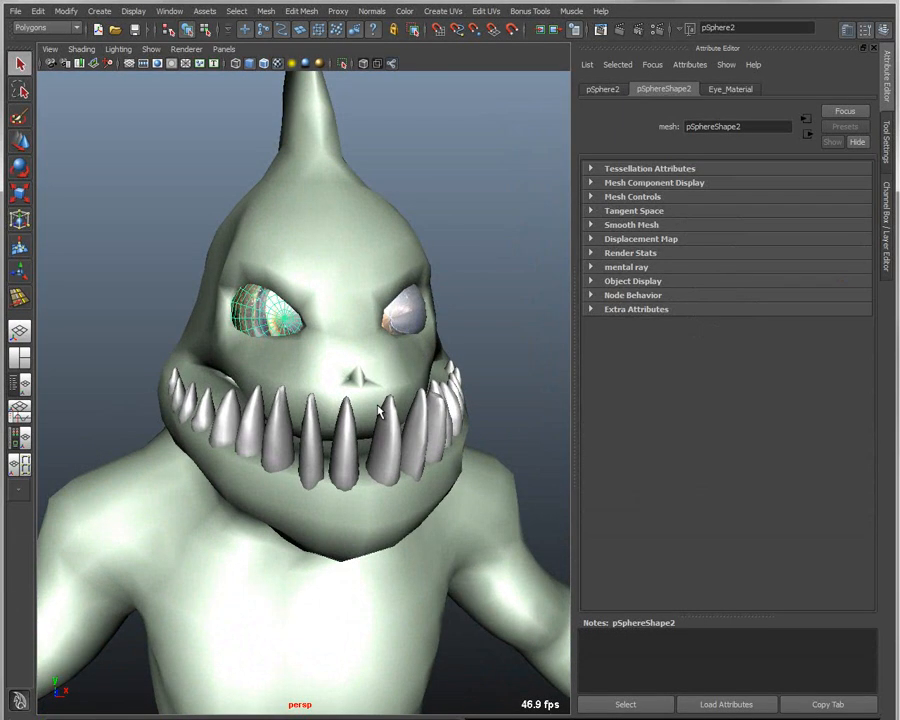
{"action": "left_click", "coordinate": [478, 246]}
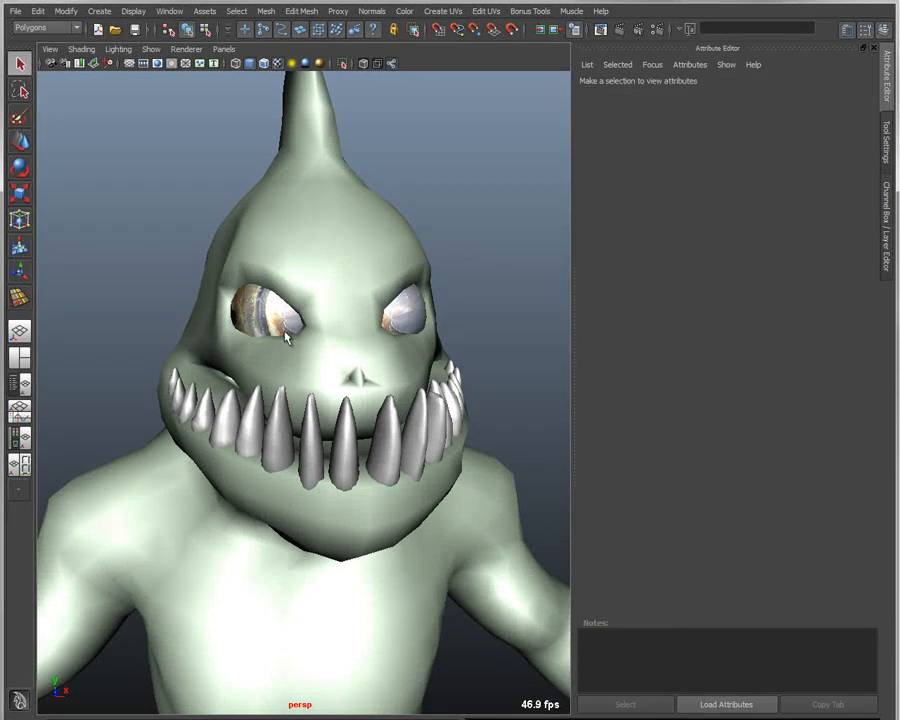
{"action": "left_click", "coordinate": [277, 320]}
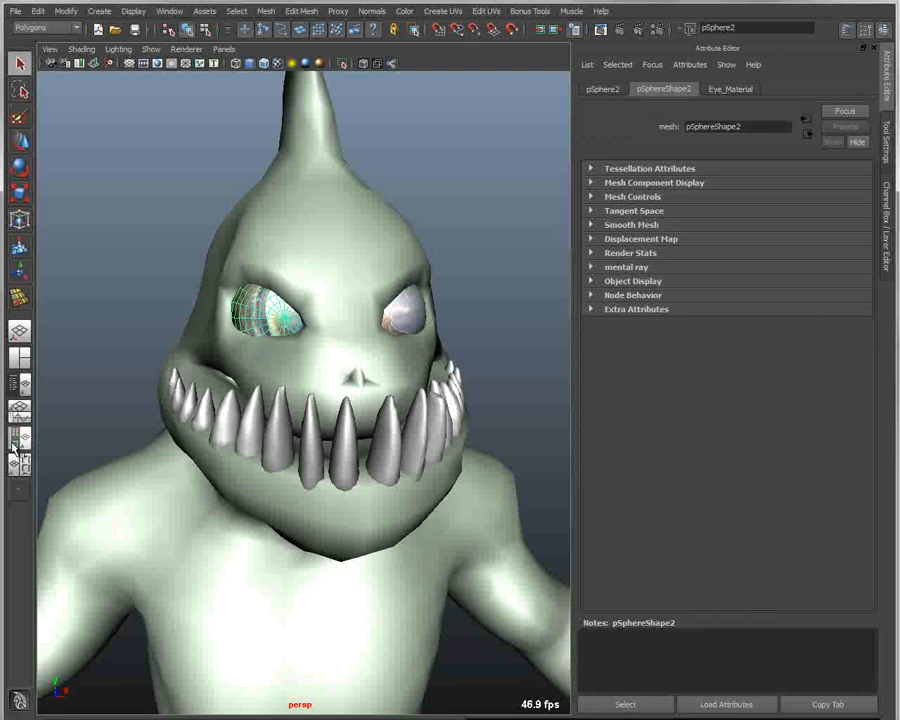
{"action": "left_click", "coordinate": [19, 331]}
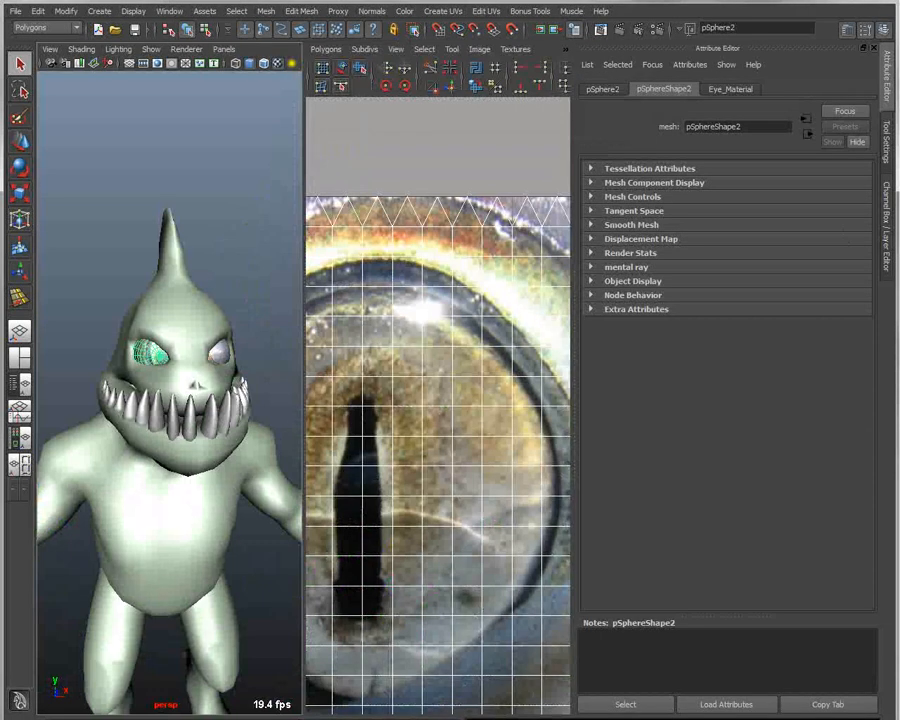
{"action": "left_click", "coordinate": [888, 78]}
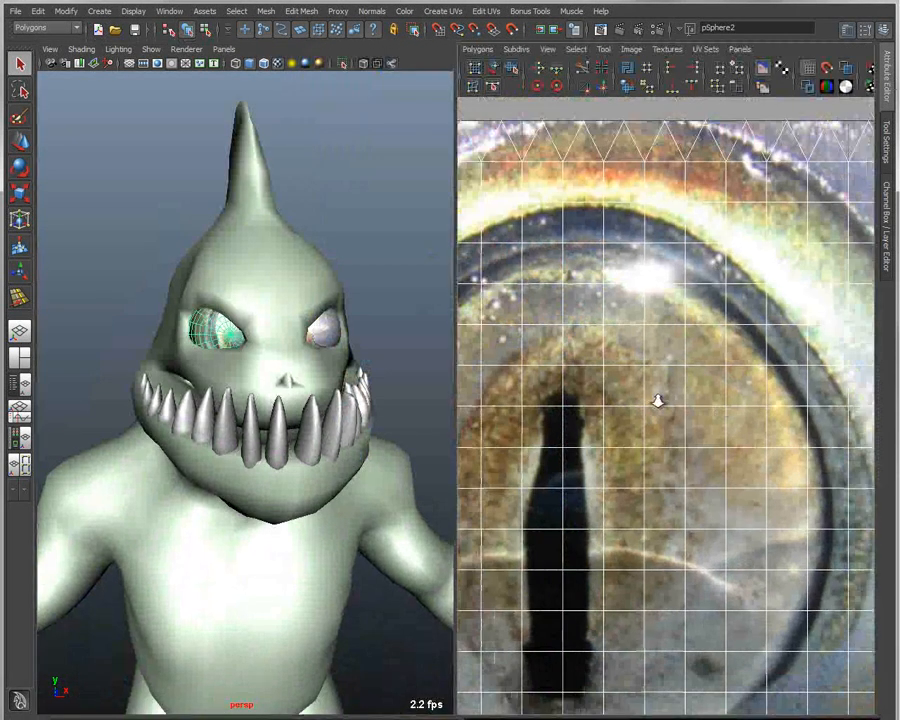
{"action": "key", "text": "f"}
{"action": "right_click_drag", "start_coordinate": [728, 471], "coordinate": [640, 463], "text": "alt"}
{"action": "middle_click_drag", "start_coordinate": [640, 463], "coordinate": [665, 437], "text": "alt"}
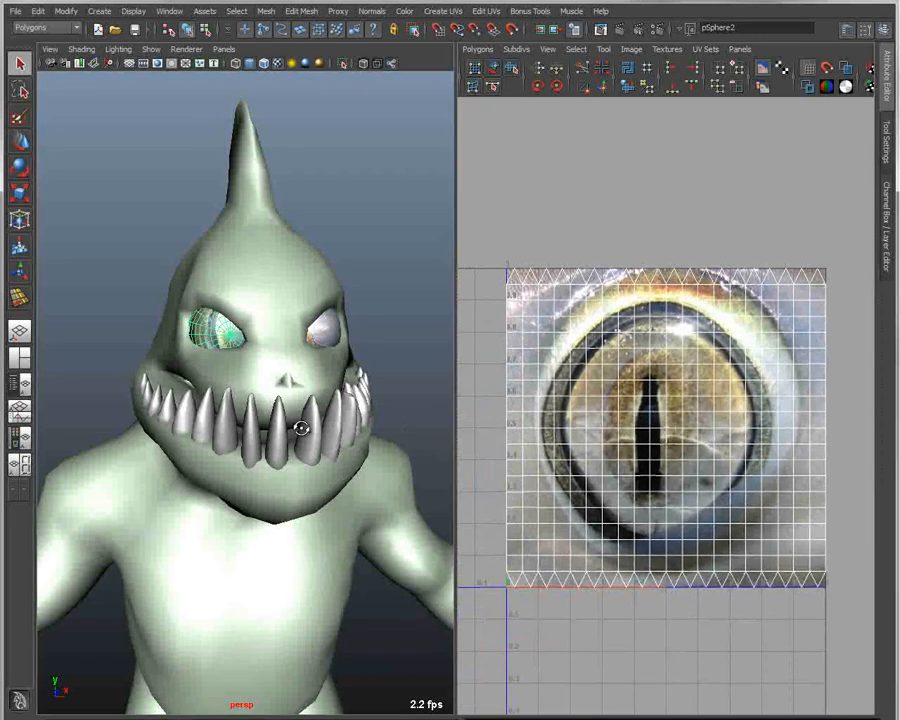
- Apply a planar UV projection along Z to the selected eyeball
{"action": "mouse_move", "coordinate": [299, 426]}
{"action": "left_mouse_down", "text": "alt"}
{"action": "mouse_move", "coordinate": [325, 432]}
{"action": "mouse_move", "coordinate": [312, 428]}
{"action": "left_mouse_up", "text": "alt"}
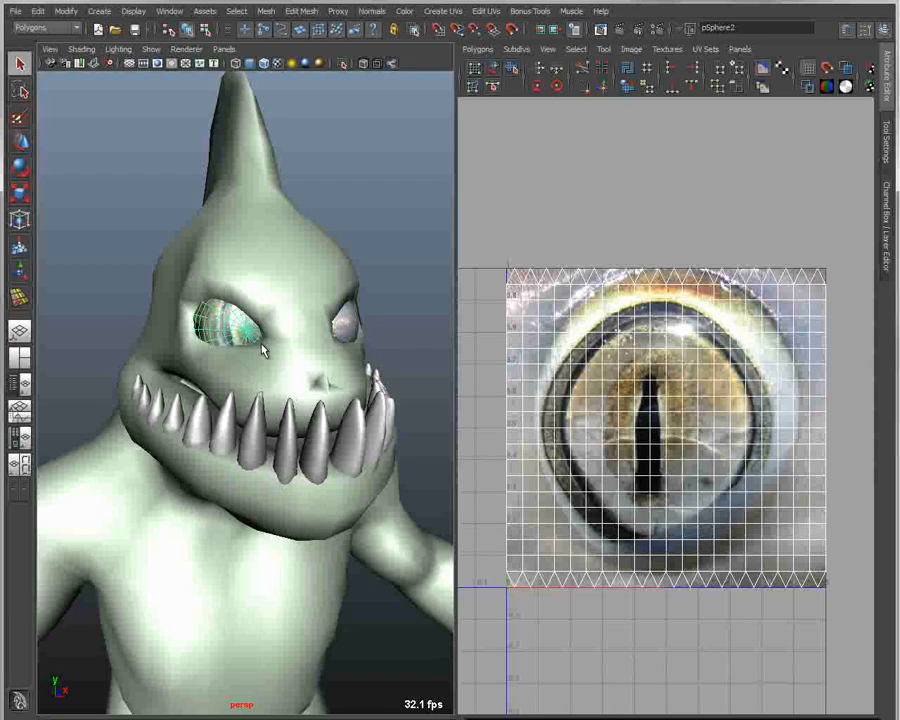
{"action": "right_click", "coordinate": [242, 326], "text": "shift"}
{"action": "mouse_move", "coordinate": [244, 436]}
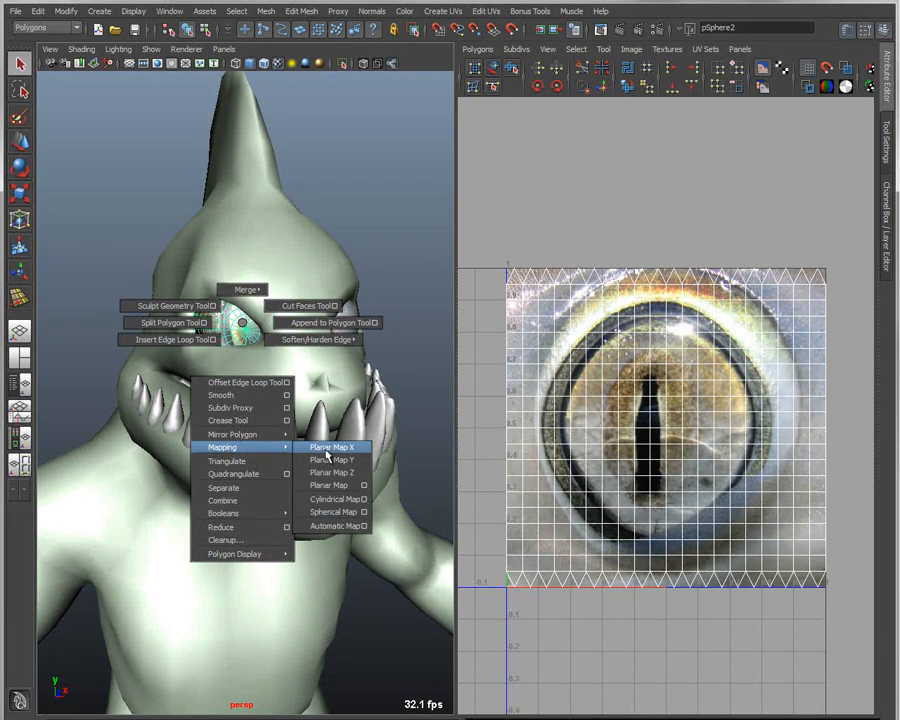
{"action": "left_click", "coordinate": [330, 473]}
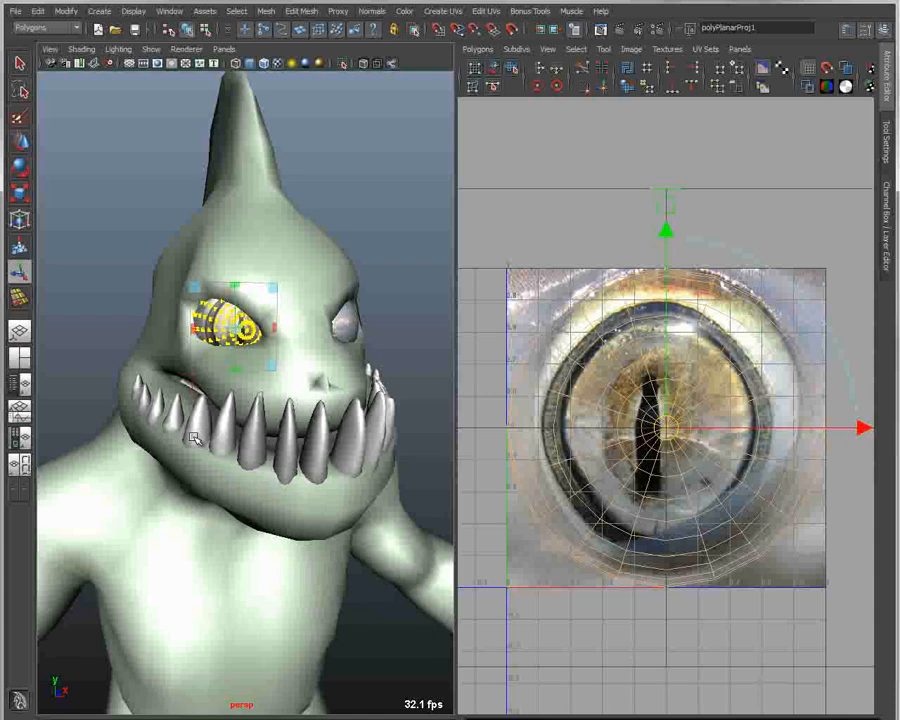
{"action": "scroll", "coordinate": [222, 452], "scroll_direction": "up", "scroll_amount": 2}
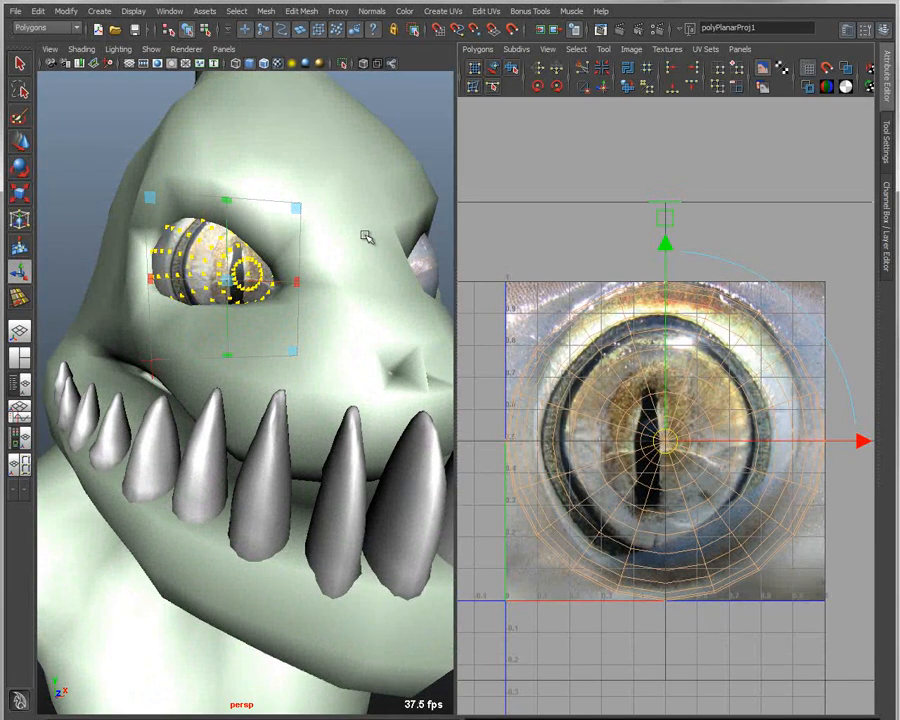
- Enlarge the right eyeball's planar projection slightly and rotate its UVs a little clockwise over the eye image
{"action": "left_click_drag", "start_coordinate": [297, 208], "coordinate": [315, 225]}
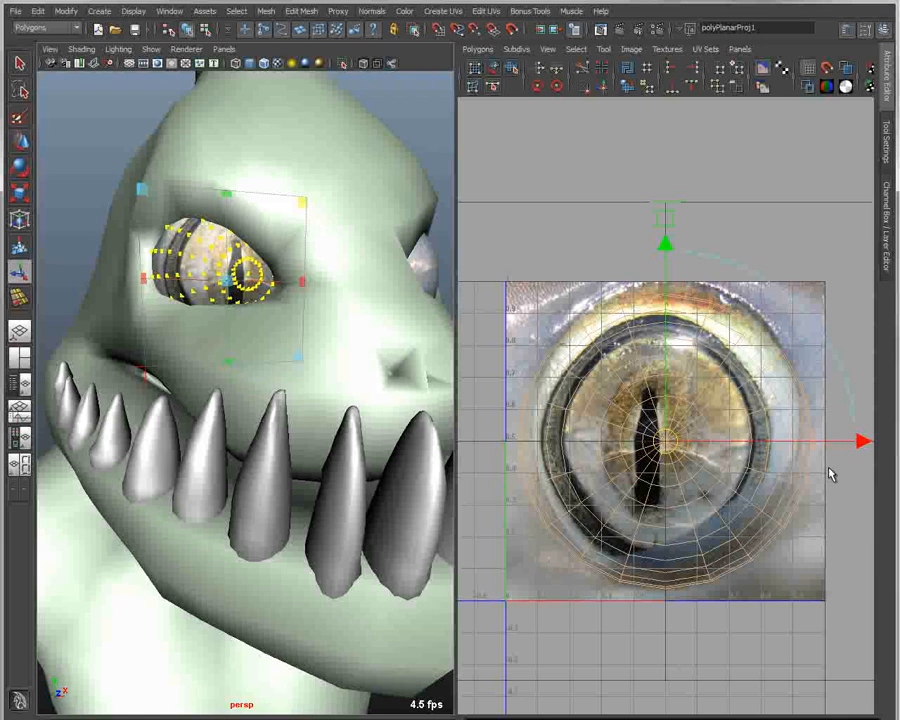
{"action": "scroll", "coordinate": [830, 476], "scroll_direction": "down", "scroll_amount": 2}
{"action": "left_click_drag", "start_coordinate": [741, 338], "coordinate": [762, 360]}
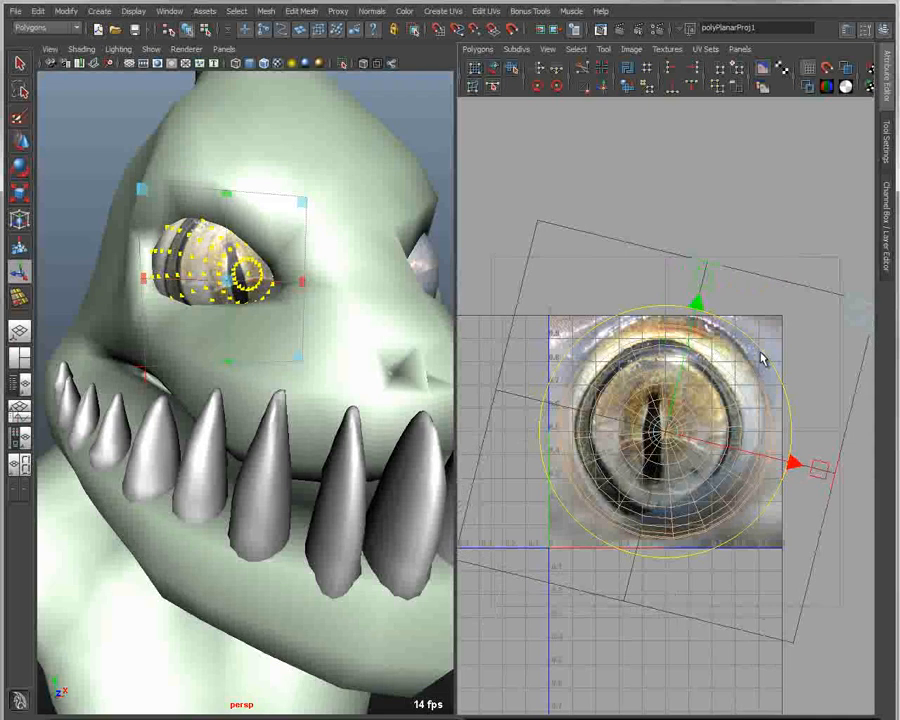
{"action": "left_click_drag", "start_coordinate": [395, 420], "coordinate": [300, 410], "text": "alt"}
{"action": "right_click_drag", "start_coordinate": [300, 410], "coordinate": [318, 418], "text": "alt"}
{"action": "key", "text": "q"}
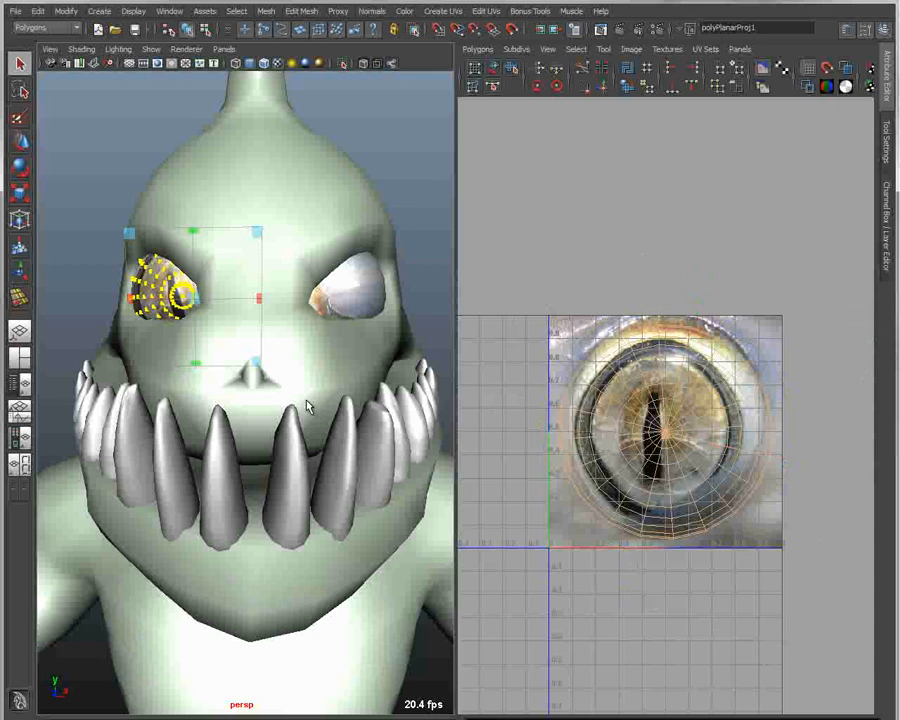
{"action": "left_click", "coordinate": [88, 175]}
{"action": "left_click_drag", "start_coordinate": [102, 353], "coordinate": [383, 315], "text": "alt"}
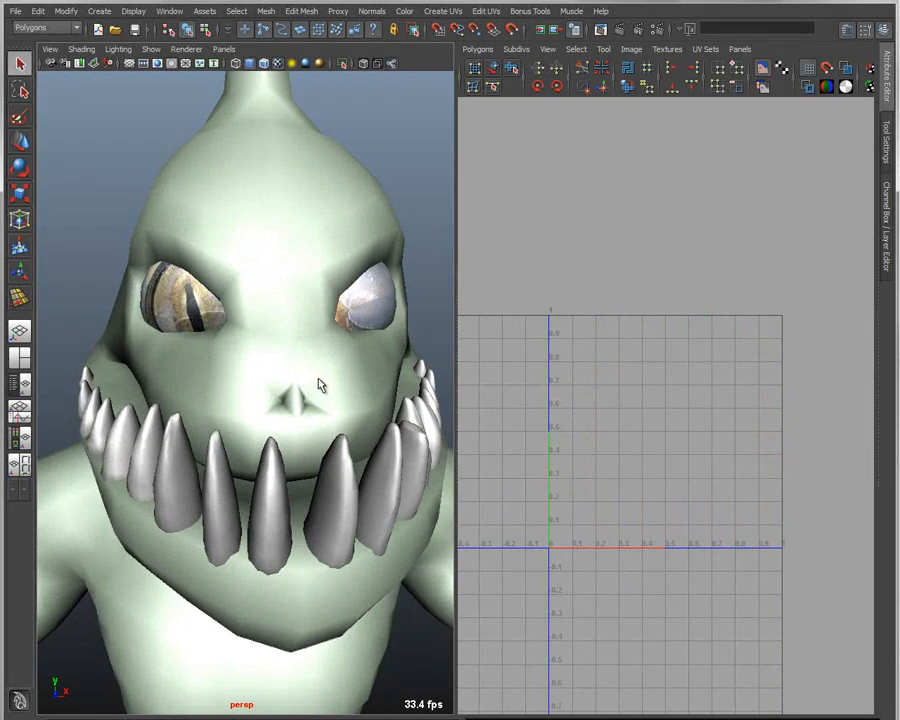
- Transfer all UV sets from the mapped right eyeball to the left one, in local space, mirrored in X, closest to point
{"action": "left_click", "coordinate": [190, 312]}
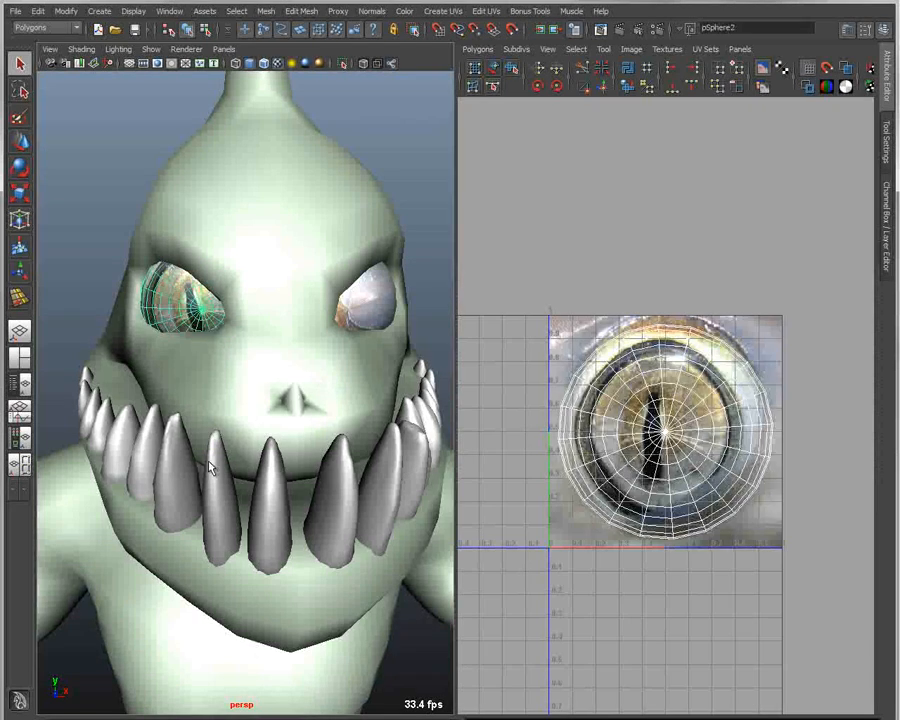
{"action": "left_click", "coordinate": [368, 300]}
{"action": "left_click", "coordinate": [189, 303]}
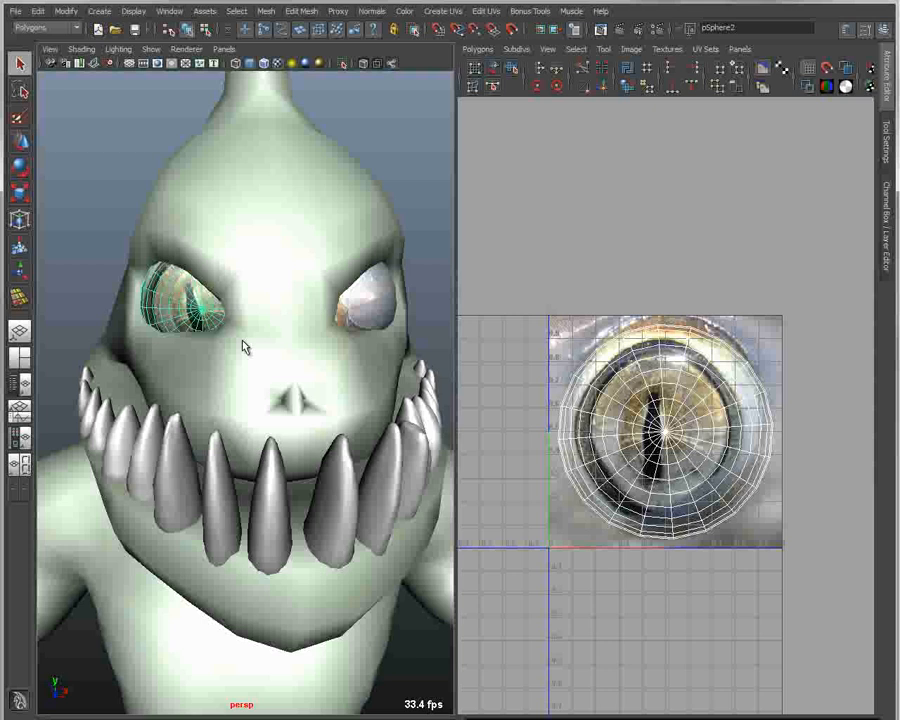
{"action": "left_click", "coordinate": [367, 302]}
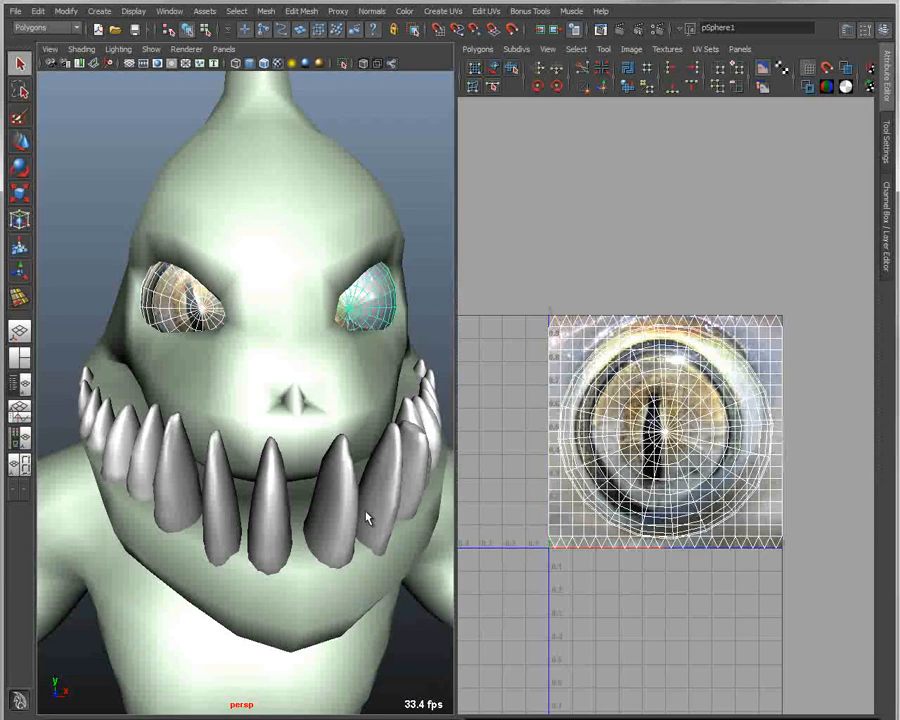
{"action": "left_click", "coordinate": [298, 11]}
{"action": "mouse_move", "coordinate": [266, 11]}
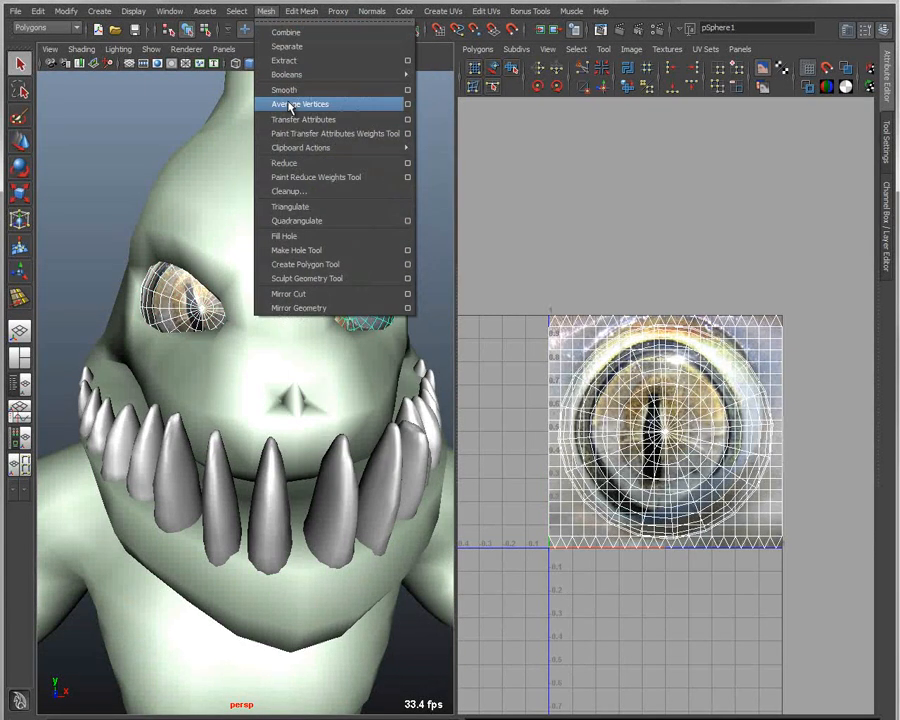
{"action": "left_click", "coordinate": [407, 119]}
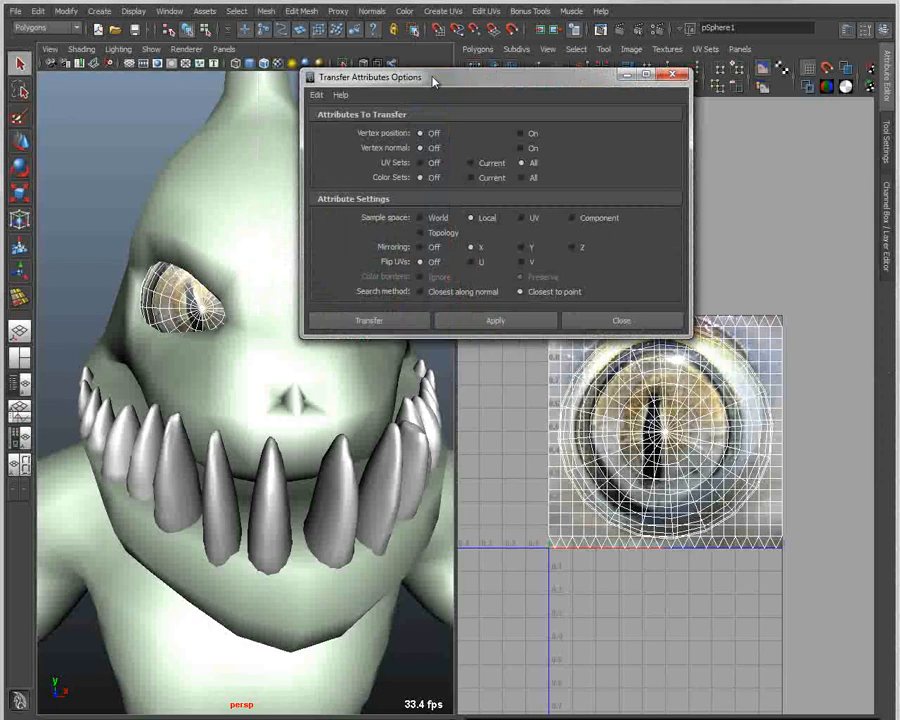
{"action": "left_click_drag", "start_coordinate": [437, 79], "coordinate": [391, 22]}
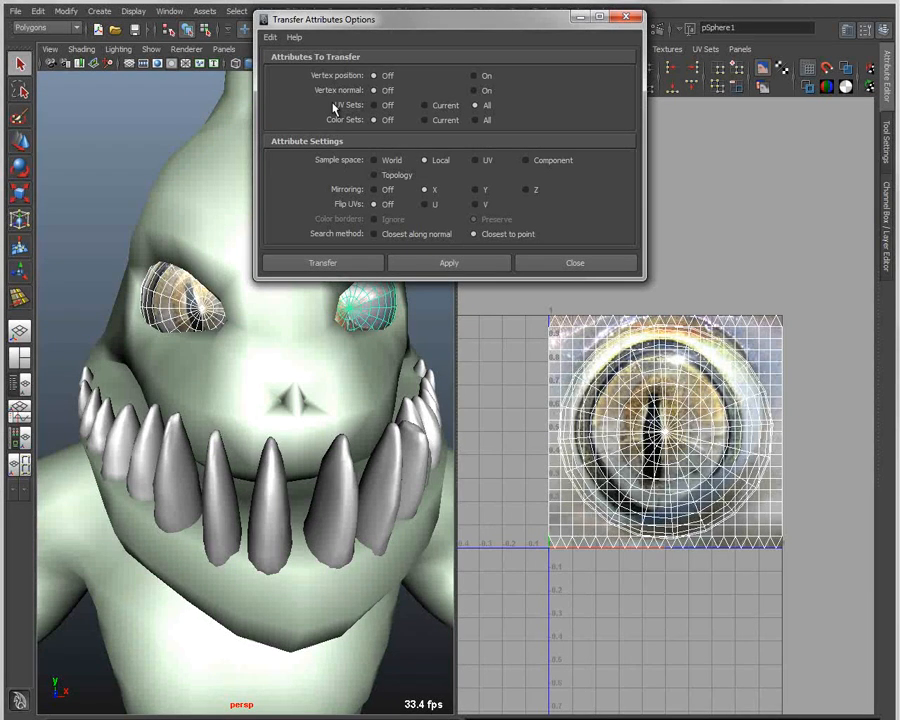
{"action": "left_click", "coordinate": [475, 106]}
{"action": "left_click", "coordinate": [334, 266]}
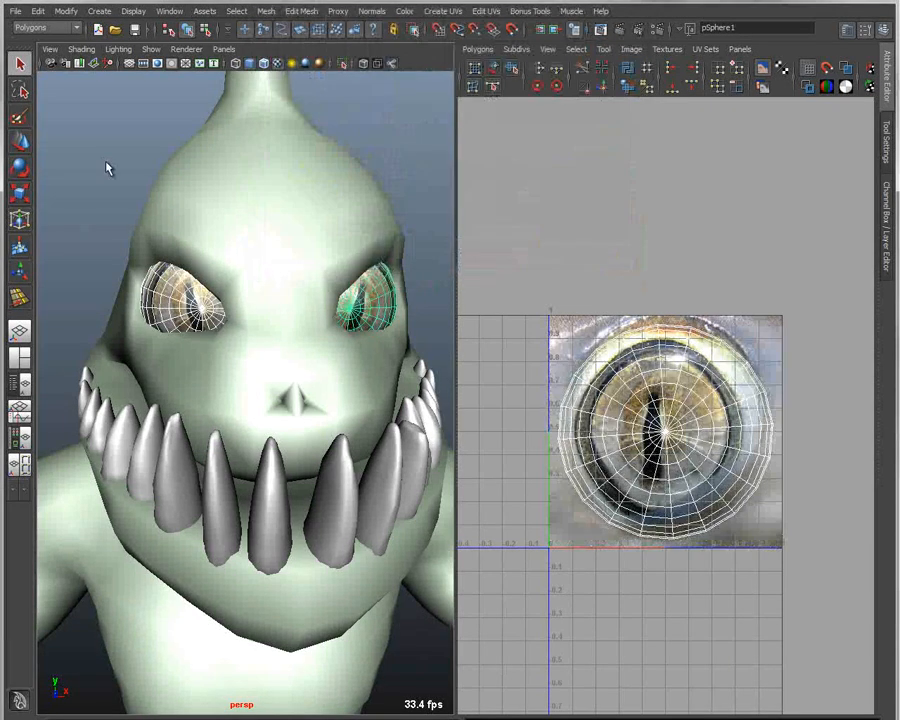
- Examine the texture on both eyes up close and the whole creature from the front
{"action": "left_click", "coordinate": [110, 167]}
{"action": "left_click_drag", "start_coordinate": [321, 397], "coordinate": [314, 391], "text": "alt"}
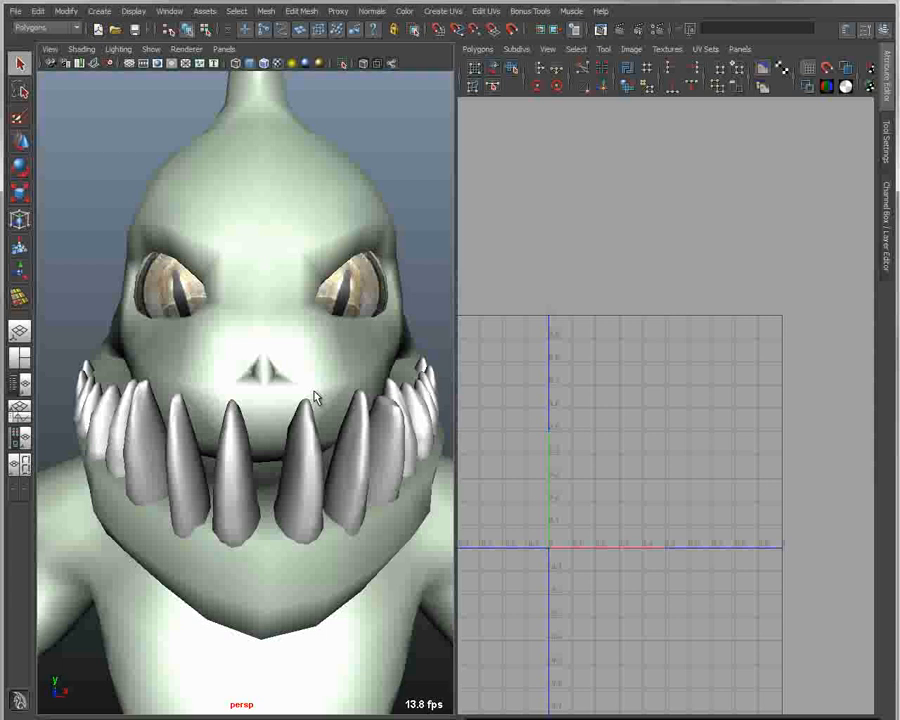
{"action": "left_click", "coordinate": [370, 291]}
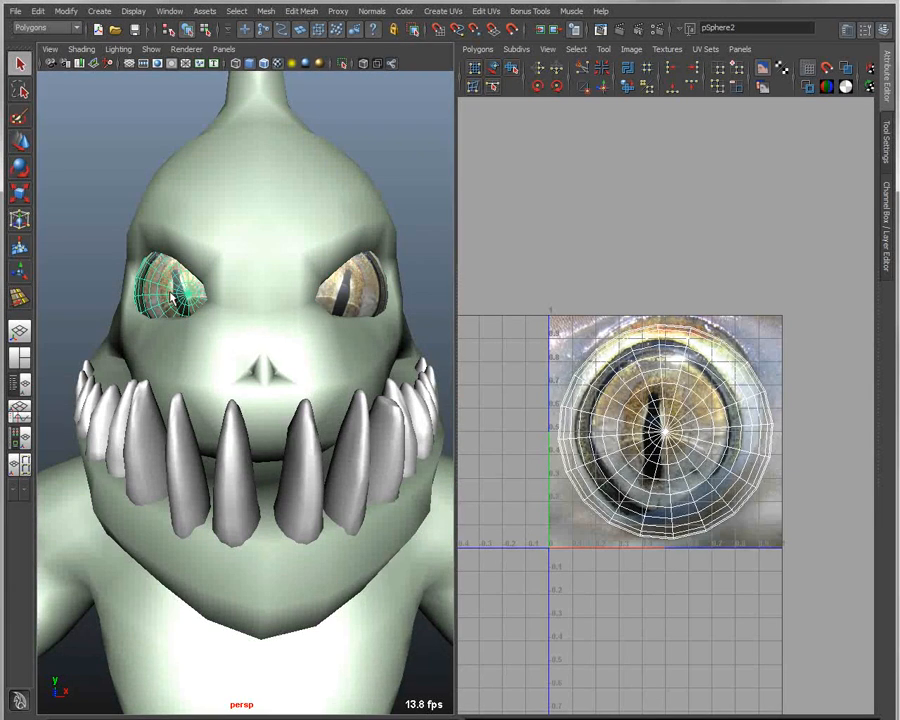
{"action": "left_click", "coordinate": [405, 222]}
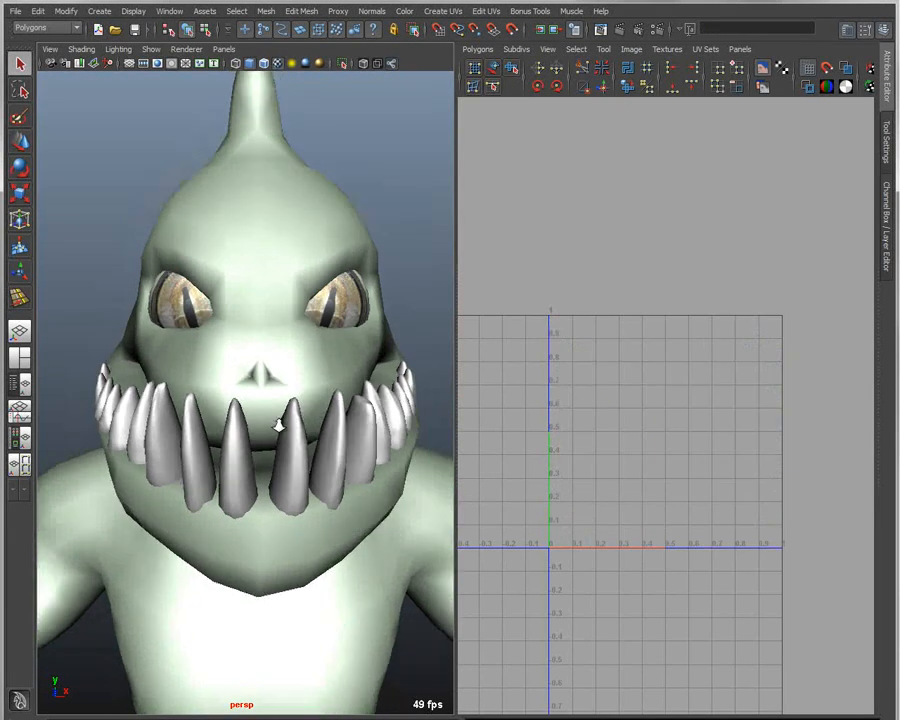
{"action": "left_click_drag", "start_coordinate": [279, 425], "coordinate": [292, 455], "text": "alt"}
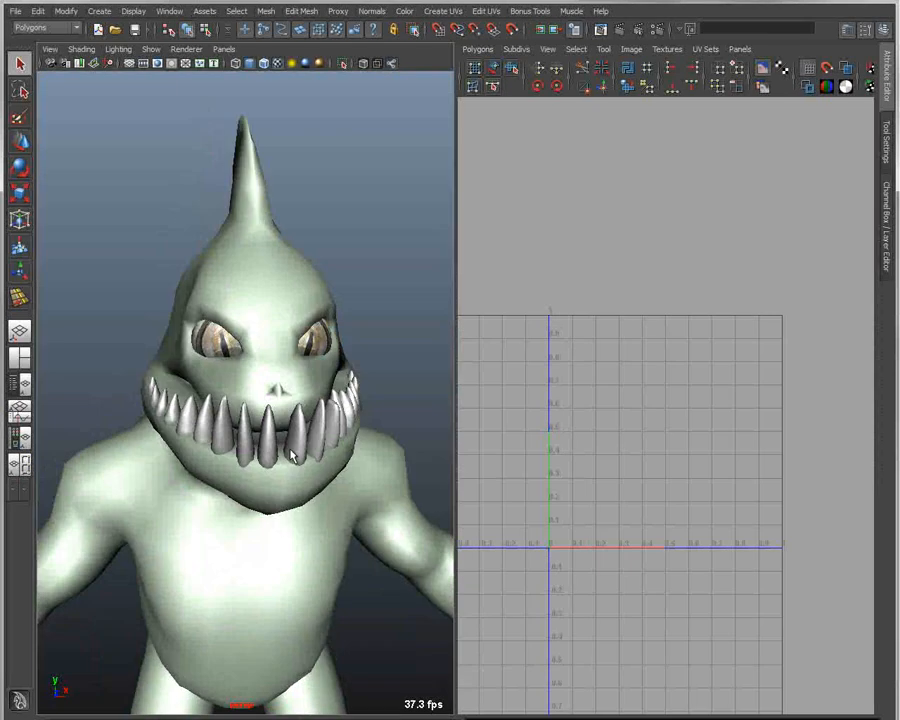
{"action": "right_click_drag", "start_coordinate": [378, 498], "coordinate": [251, 506], "text": "alt"}
{"action": "middle_click_drag", "start_coordinate": [251, 506], "coordinate": [267, 414], "text": "alt"}
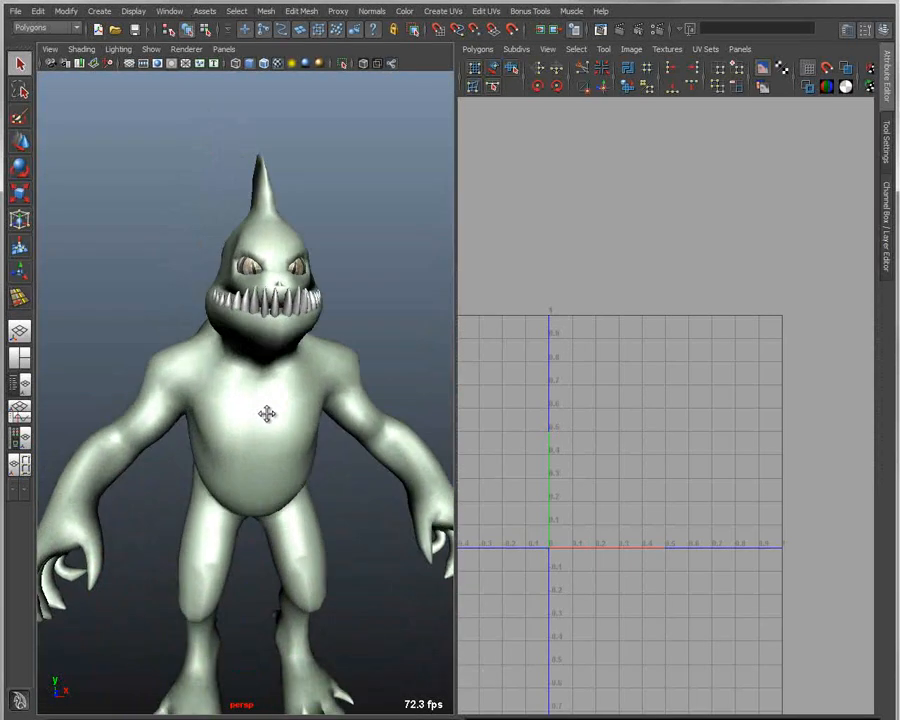
{"action": "right_click_drag", "start_coordinate": [267, 414], "coordinate": [227, 412], "text": "alt"}
{"action": "middle_click_drag", "start_coordinate": [227, 412], "coordinate": [236, 374], "text": "alt"}
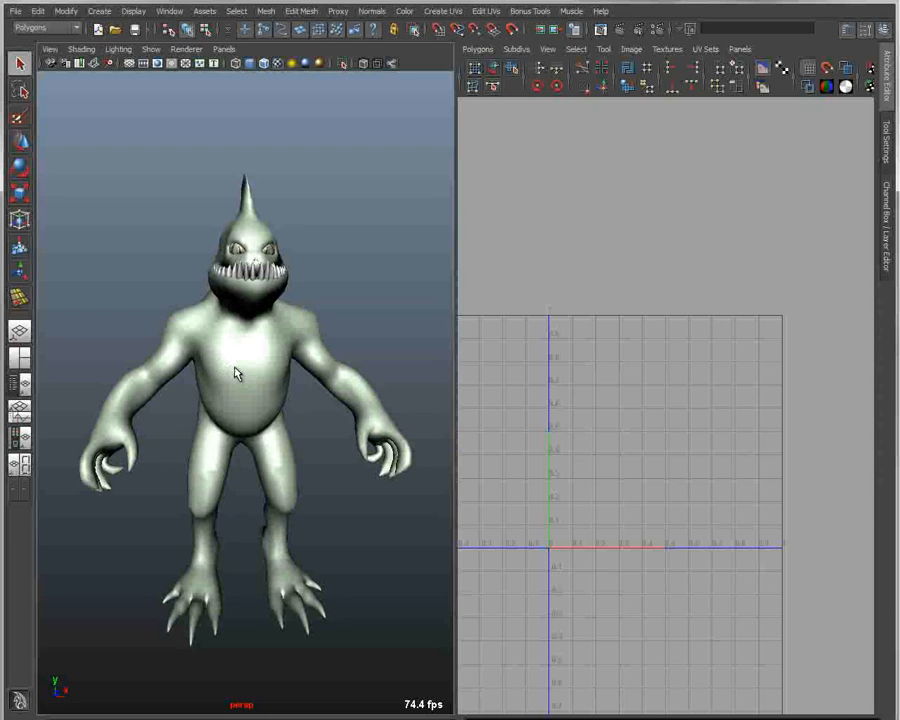
- Maximize the perspective view and show the whole creature from a three-quarter angle
{"action": "key", "text": "space"}
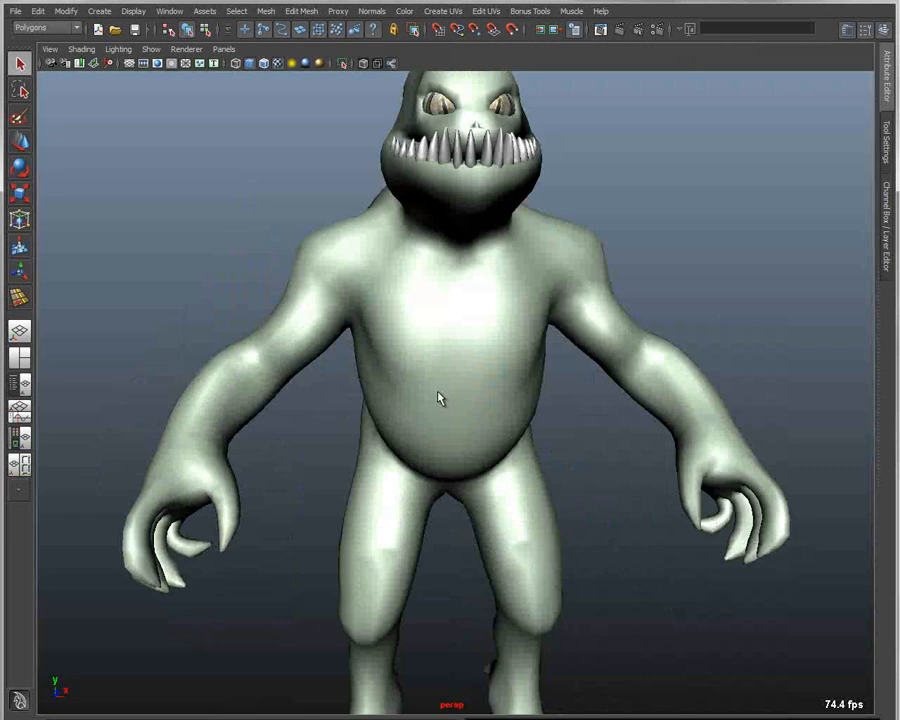
{"action": "right_click_drag", "start_coordinate": [545, 420], "coordinate": [442, 408], "text": "alt"}
{"action": "middle_click_drag", "start_coordinate": [442, 408], "coordinate": [426, 401], "text": "alt"}
{"action": "mouse_move", "coordinate": [426, 401]}
{"action": "left_mouse_down", "text": "alt"}
{"action": "mouse_move", "coordinate": [362, 402]}
{"action": "mouse_move", "coordinate": [428, 400]}
{"action": "mouse_move", "coordinate": [416, 420]}
{"action": "mouse_move", "coordinate": [450, 408]}
{"action": "mouse_move", "coordinate": [442, 400]}
{"action": "left_mouse_up", "text": "alt"}
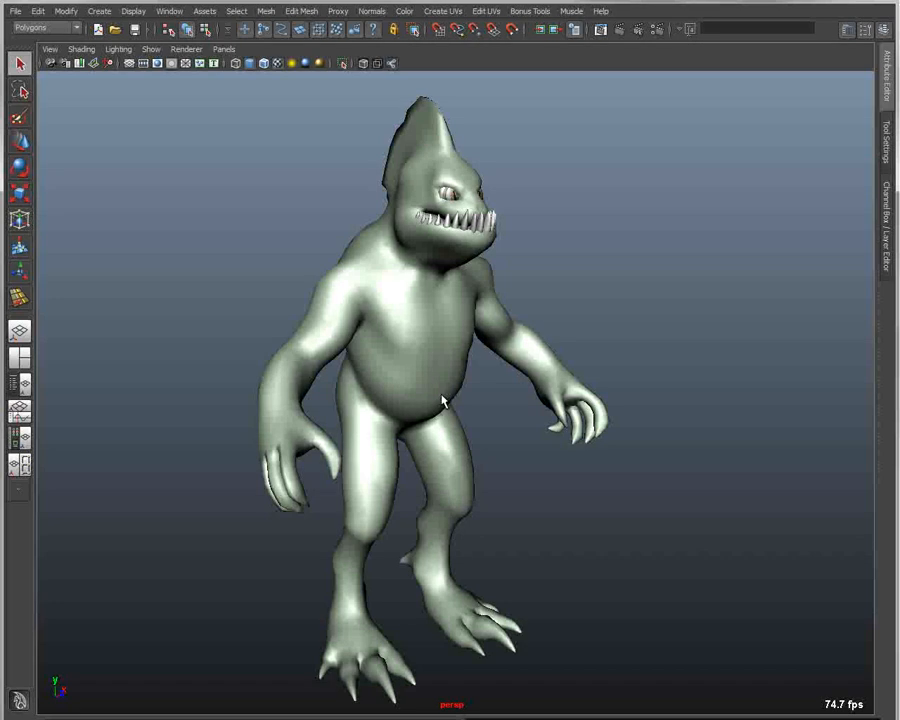
- Make the Teeth display layer selectable
{"action": "left_click_drag", "start_coordinate": [352, 244], "coordinate": [595, 430]}
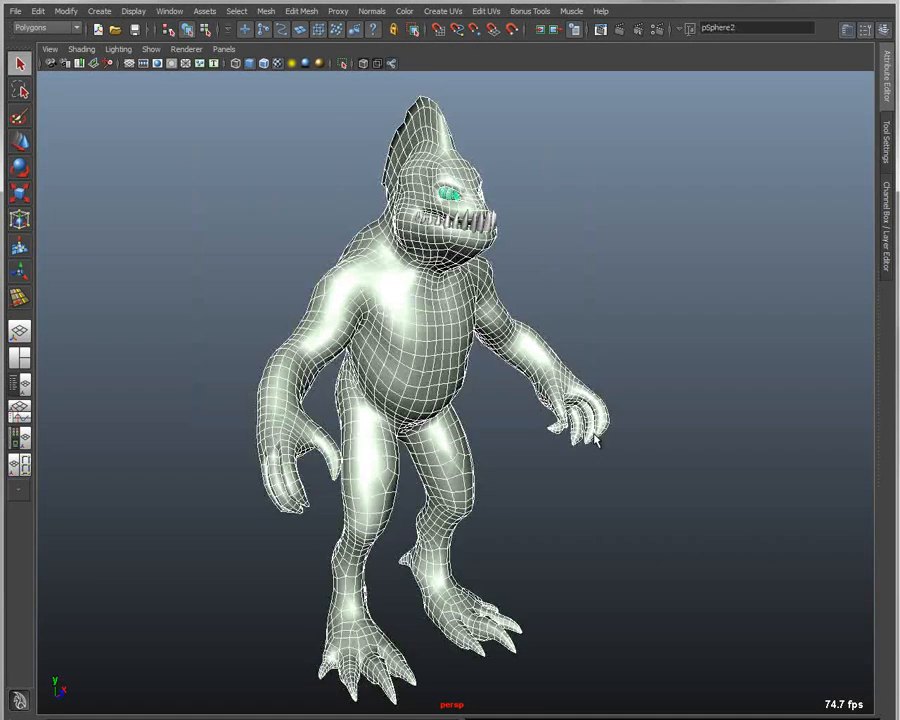
{"action": "left_click", "coordinate": [766, 306]}
{"action": "left_click", "coordinate": [886, 258]}
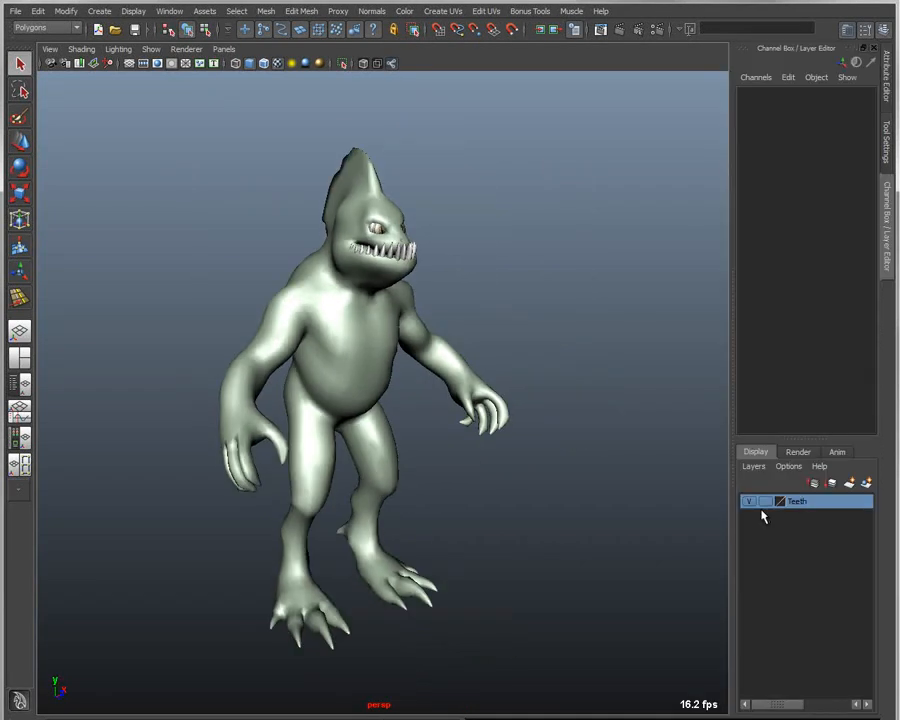
- Select the whole creature including eyes and teeth, and export the selection to Mudbox
{"action": "left_click", "coordinate": [458, 381]}
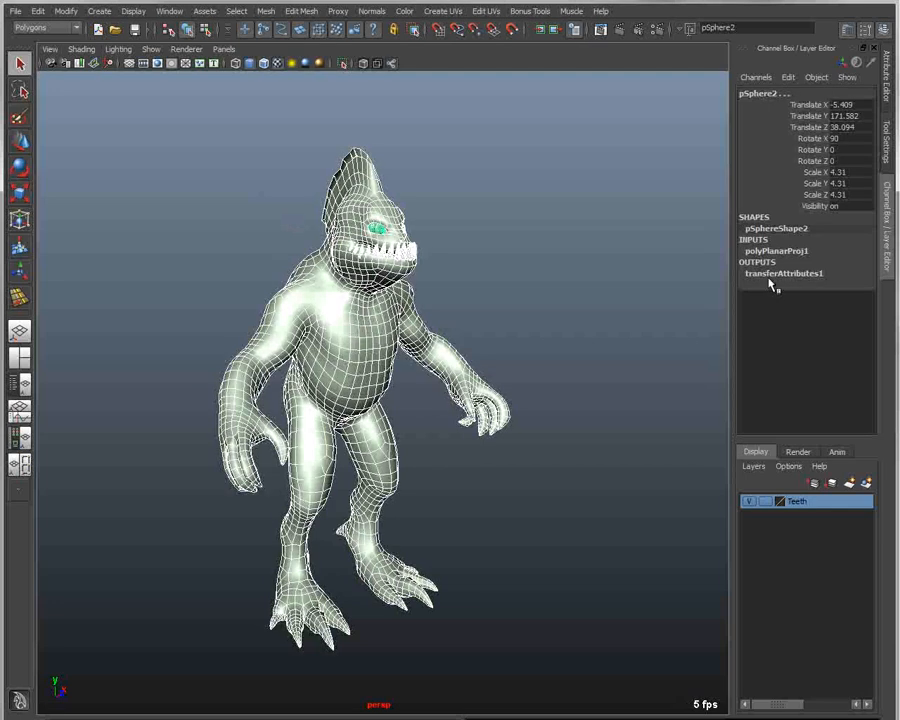
{"action": "left_click", "coordinate": [884, 205]}
{"action": "mouse_move", "coordinate": [651, 414]}
{"action": "left_mouse_down", "text": "alt"}
{"action": "mouse_move", "coordinate": [635, 408]}
{"action": "mouse_move", "coordinate": [645, 420]}
{"action": "left_mouse_up", "text": "alt"}
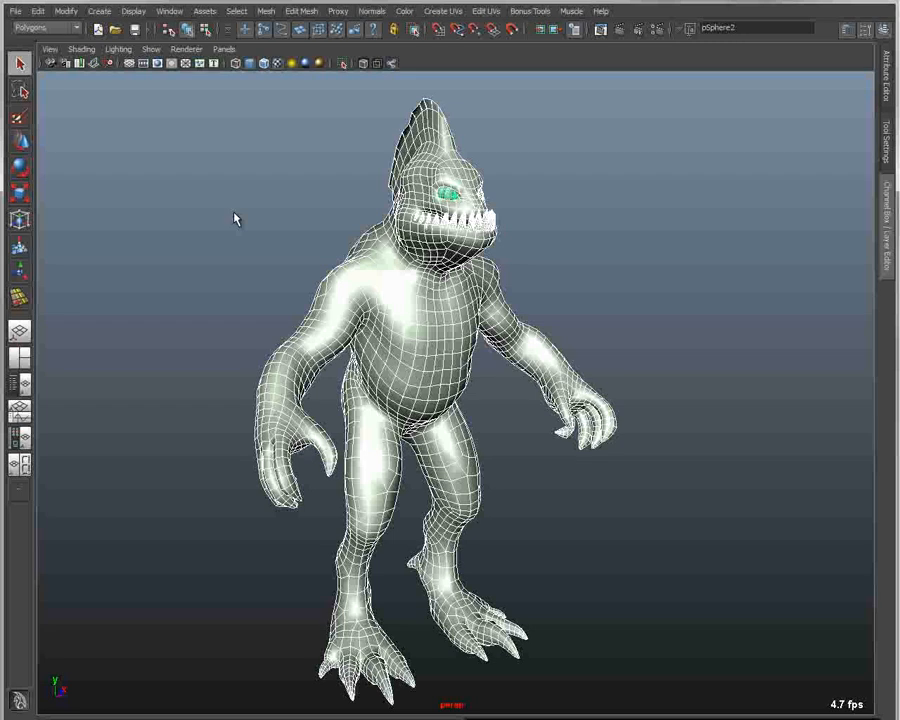
{"action": "left_click", "coordinate": [16, 12]}
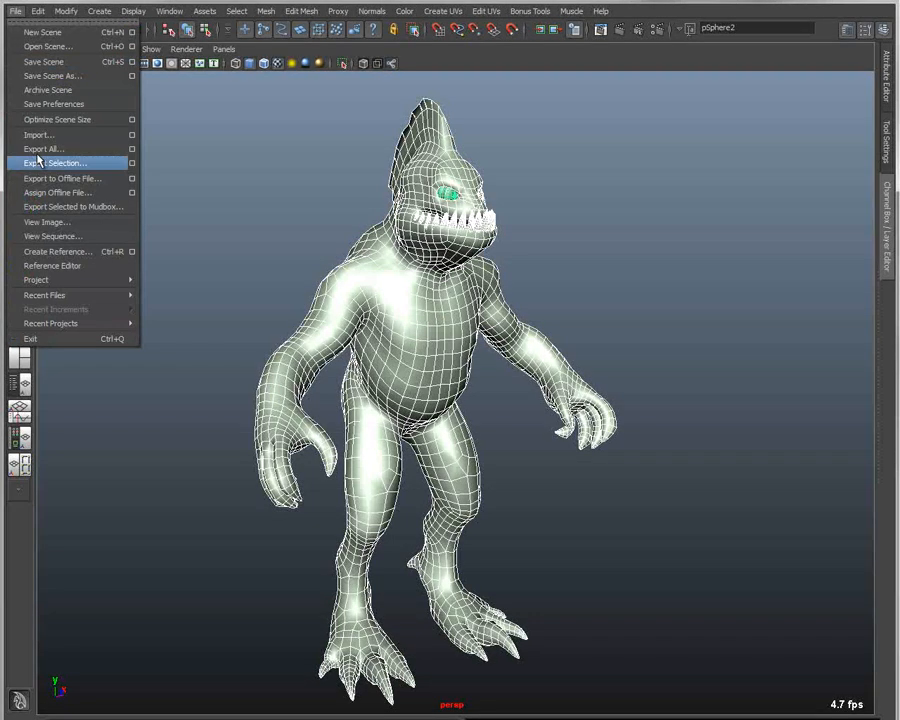
{"action": "left_click", "coordinate": [65, 210]}
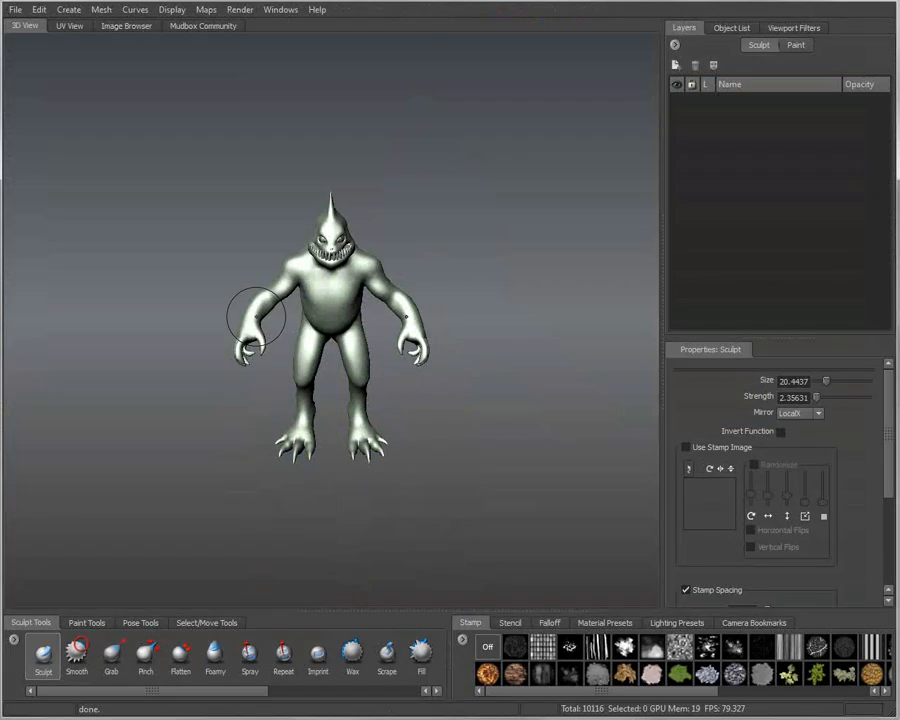
- Examine the creature in Mudbox from several angles, including its head, eyes and teeth up close
{"action": "left_click_drag", "start_coordinate": [256, 317], "coordinate": [298, 322], "text": "alt"}
{"action": "right_click_drag", "start_coordinate": [298, 322], "coordinate": [420, 347], "text": "alt"}
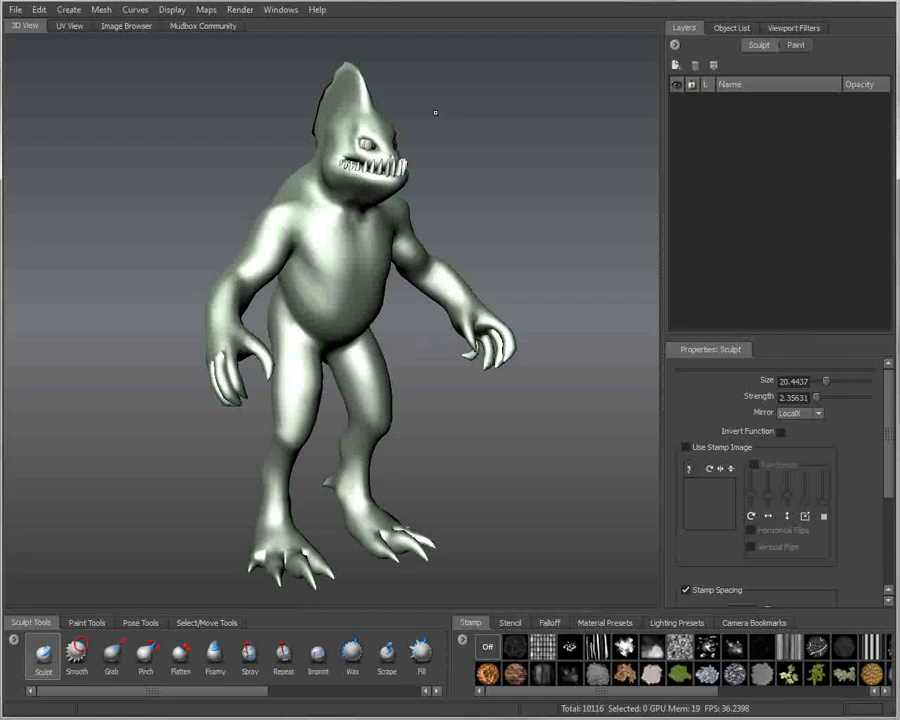
{"action": "mouse_move", "coordinate": [410, 275]}
{"action": "left_mouse_down", "text": "alt"}
{"action": "mouse_move", "coordinate": [354, 263]}
{"action": "mouse_move", "coordinate": [330, 235]}
{"action": "left_mouse_up", "text": "alt"}
{"action": "middle_click_drag", "start_coordinate": [328, 233], "coordinate": [309, 432], "text": "alt"}
{"action": "right_click_drag", "start_coordinate": [309, 432], "coordinate": [325, 438], "text": "alt"}
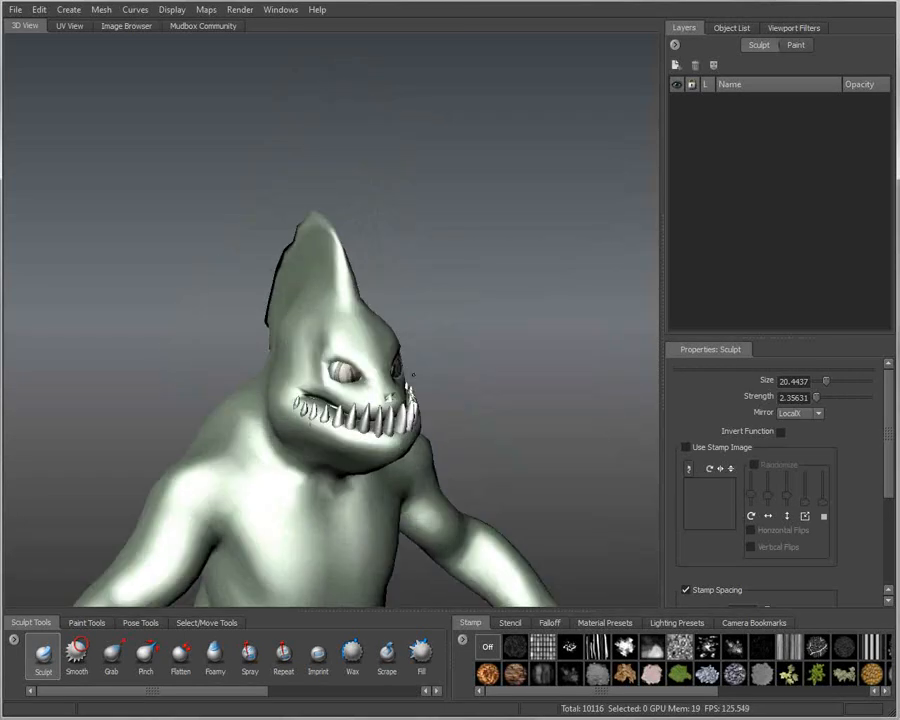
{"action": "middle_click_drag", "start_coordinate": [325, 438], "coordinate": [330, 368], "text": "alt"}
{"action": "right_click_drag", "start_coordinate": [330, 368], "coordinate": [315, 376], "text": "alt"}
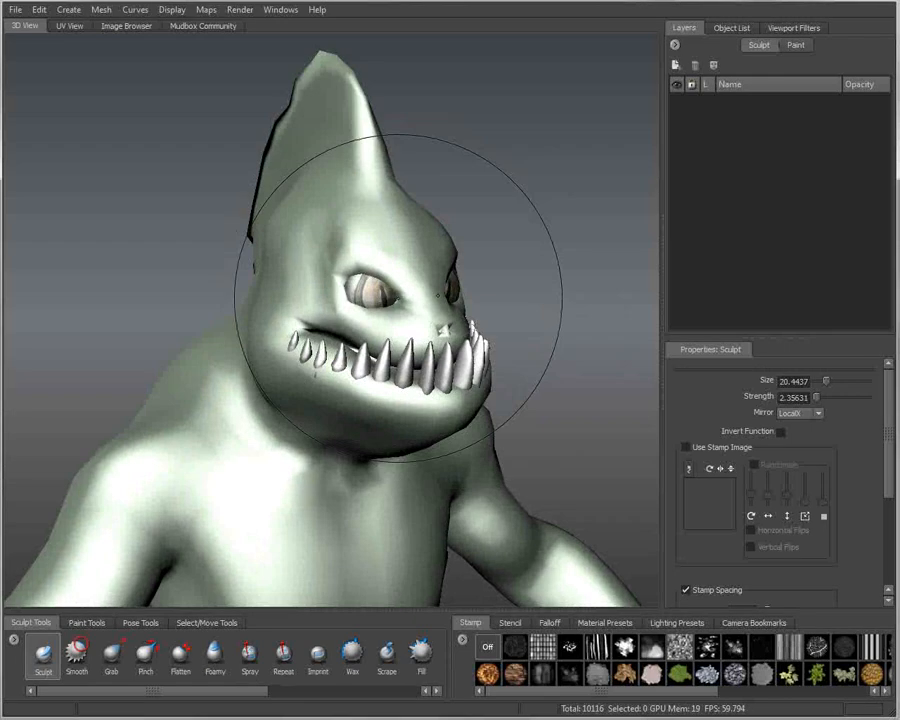
{"action": "left_click_drag", "start_coordinate": [330, 258], "coordinate": [266, 300], "text": "alt"}
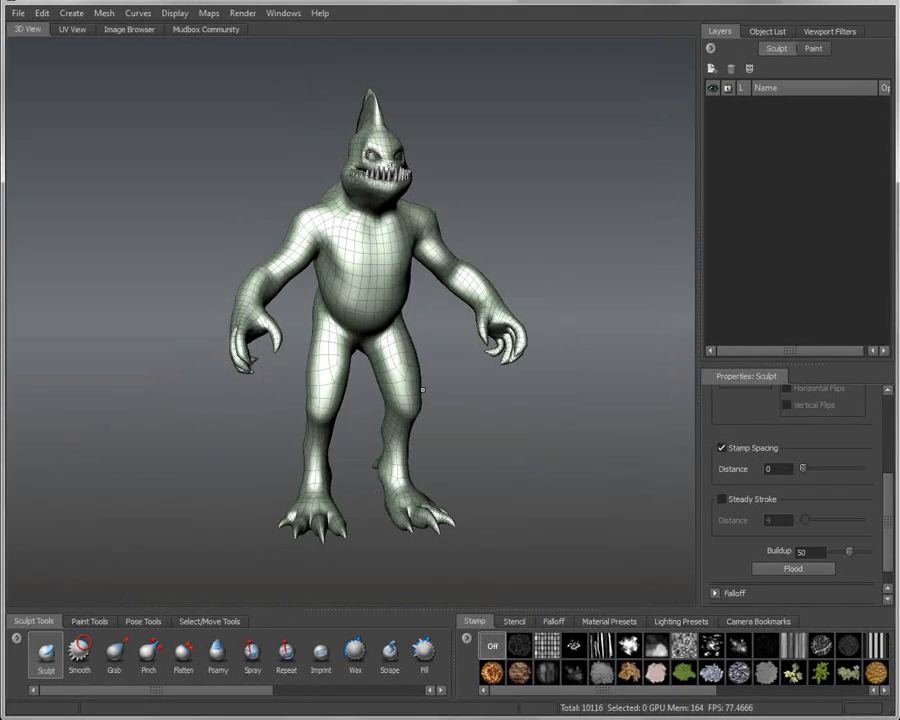
- Frame the creature's upper body, select the fishyBody mesh and add a new sculpt layer to it
{"action": "middle_click_drag", "start_coordinate": [393, 382], "coordinate": [387, 403], "text": "alt"}
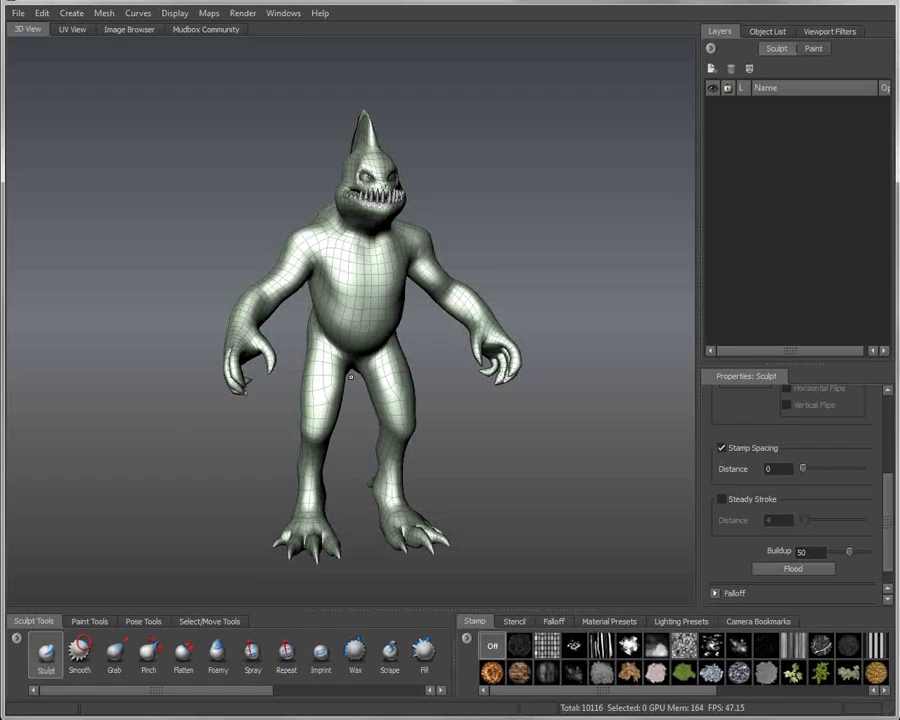
{"action": "right_click_drag", "start_coordinate": [316, 373], "coordinate": [351, 386], "text": "alt"}
{"action": "middle_click_drag", "start_coordinate": [351, 386], "coordinate": [354, 375], "text": "alt"}
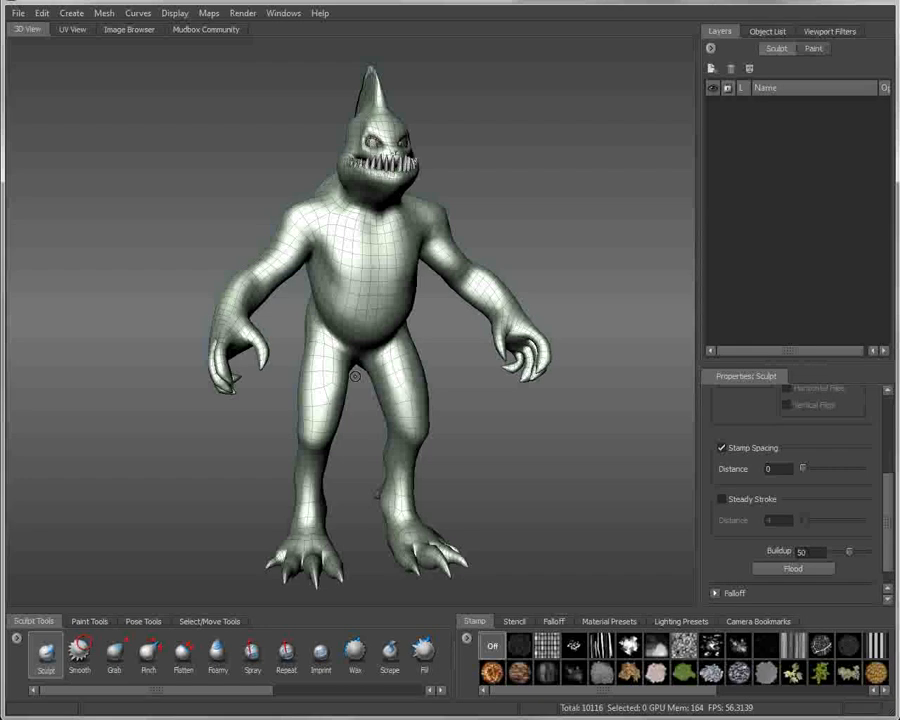
{"action": "mouse_move", "coordinate": [279, 366]}
{"action": "left_mouse_down", "text": "alt"}
{"action": "mouse_move", "coordinate": [310, 366]}
{"action": "mouse_move", "coordinate": [287, 367]}
{"action": "left_mouse_up", "text": "alt"}
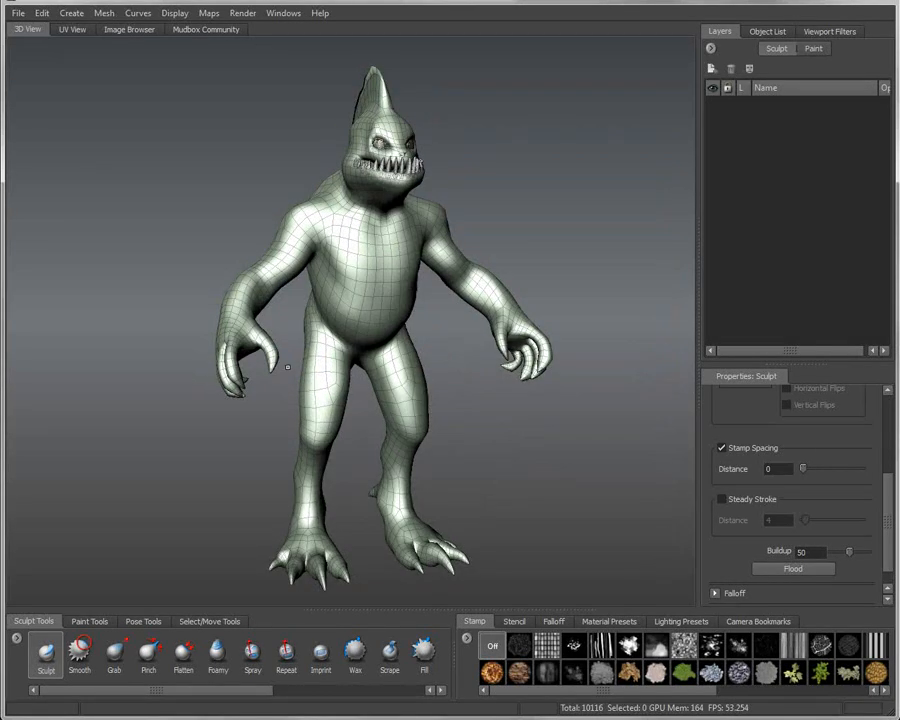
{"action": "right_click_drag", "start_coordinate": [356, 297], "coordinate": [453, 345], "text": "alt"}
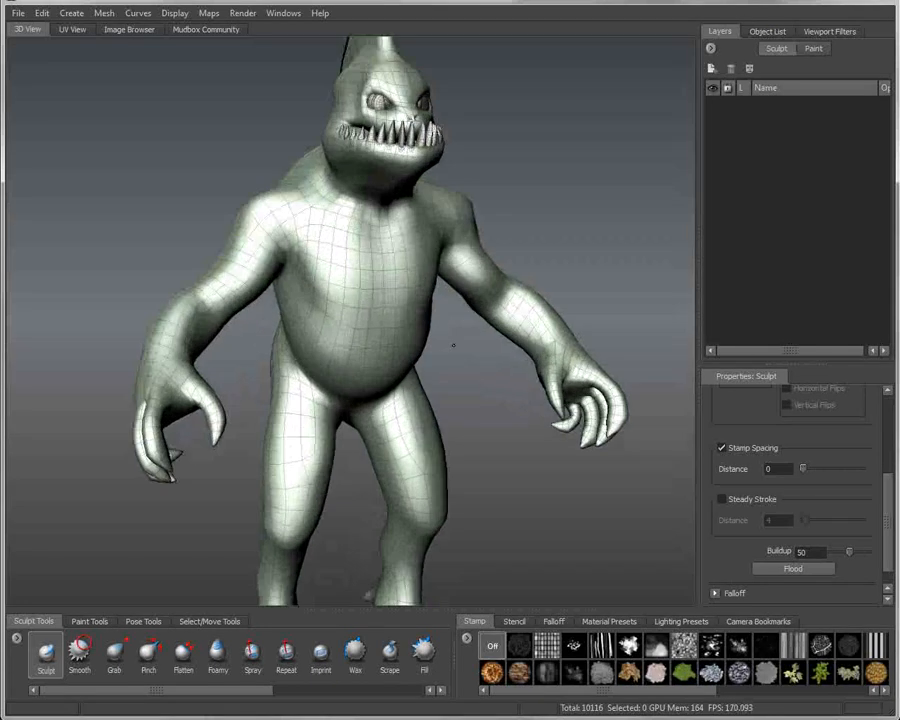
{"action": "left_click_drag", "start_coordinate": [453, 345], "coordinate": [463, 378], "text": "alt"}
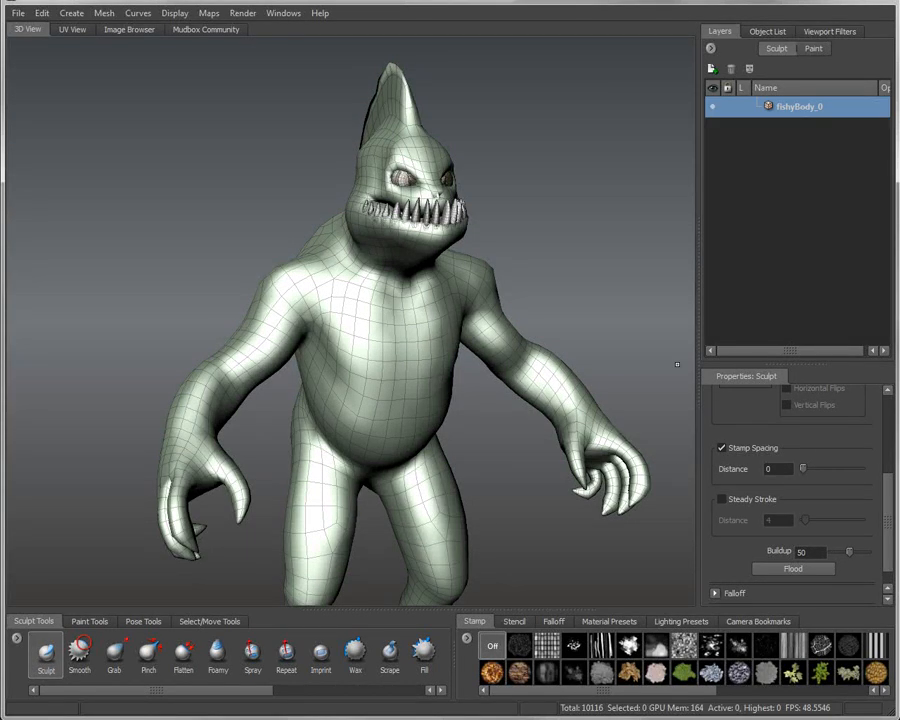
{"action": "left_click", "coordinate": [712, 69]}
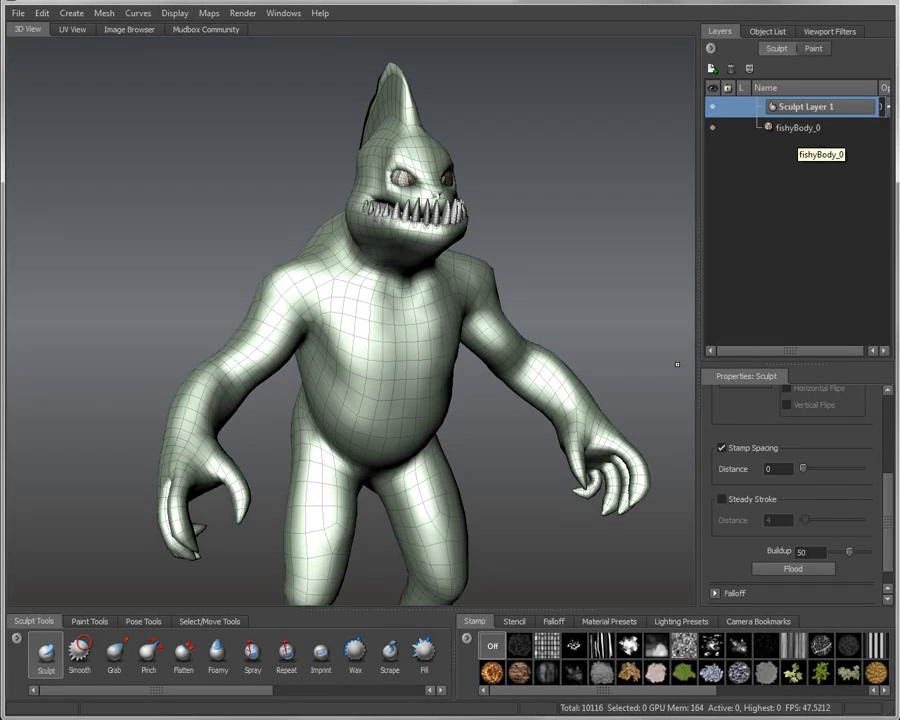
- Frame the creature's torso and enlarge the Sculpt brush to cover about one side of the chest
{"action": "mouse_move", "coordinate": [305, 424]}
{"action": "right_mouse_down", "text": "alt"}
{"action": "mouse_move", "coordinate": [376, 426]}
{"action": "mouse_move", "coordinate": [366, 400]}
{"action": "mouse_move", "coordinate": [380, 404]}
{"action": "right_mouse_up", "text": "alt"}
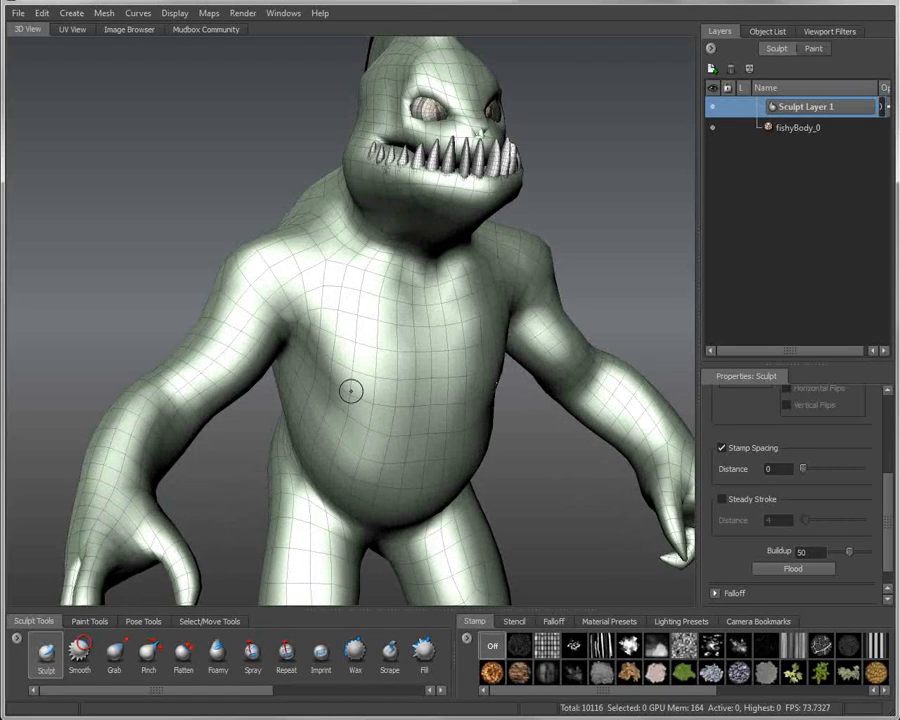
{"action": "key", "text": "b"}
{"action": "mouse_move", "coordinate": [351, 381]}
{"action": "left_mouse_down"}
{"action": "mouse_move", "coordinate": [411, 381]}
{"action": "mouse_move", "coordinate": [413, 372]}
{"action": "mouse_move", "coordinate": [413, 480]}
{"action": "left_mouse_up"}
{"action": "key", "text": "m"}
{"action": "right_click_drag", "start_coordinate": [330, 526], "coordinate": [371, 526], "text": "alt"}
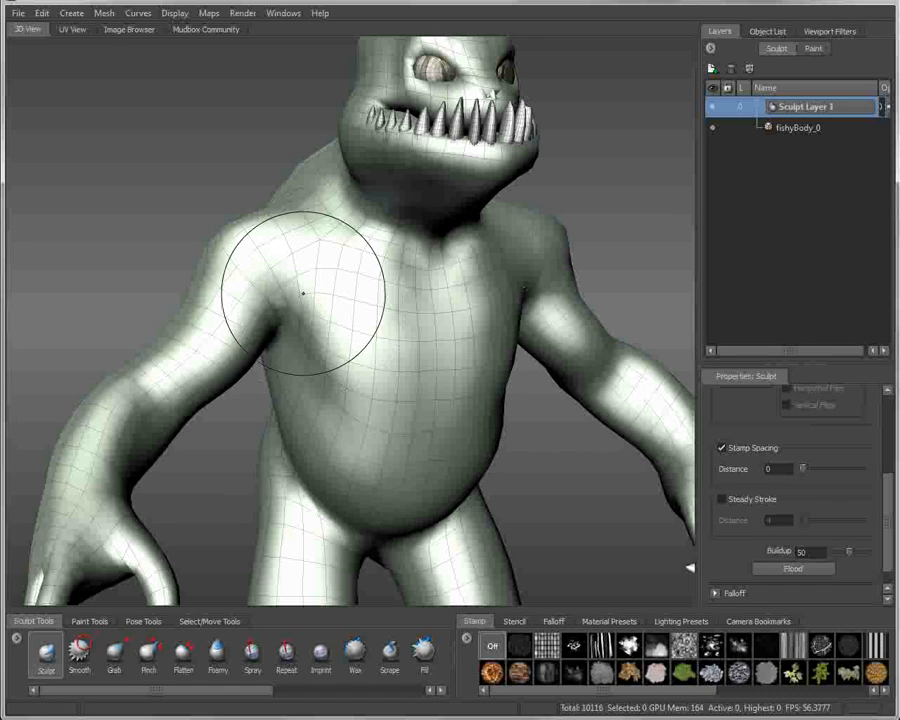
- Try building up the chest muscles on Sculpt Layer 1, and undo the sculpting
{"action": "left_click_drag", "start_coordinate": [303, 293], "coordinate": [334, 321], "text": "alt"}
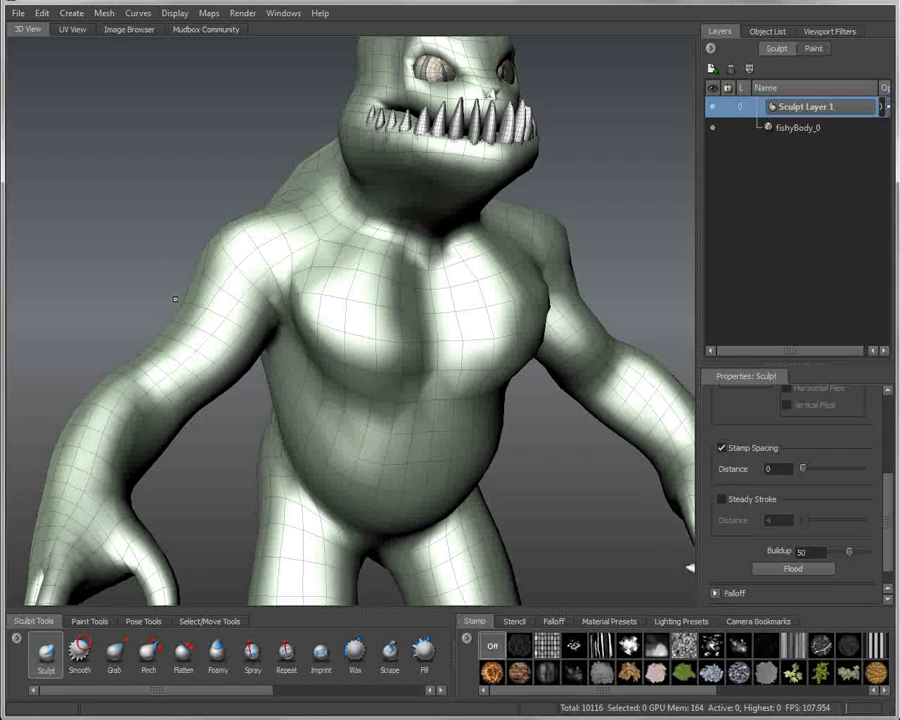
{"action": "key", "text": "ctrl+z"}
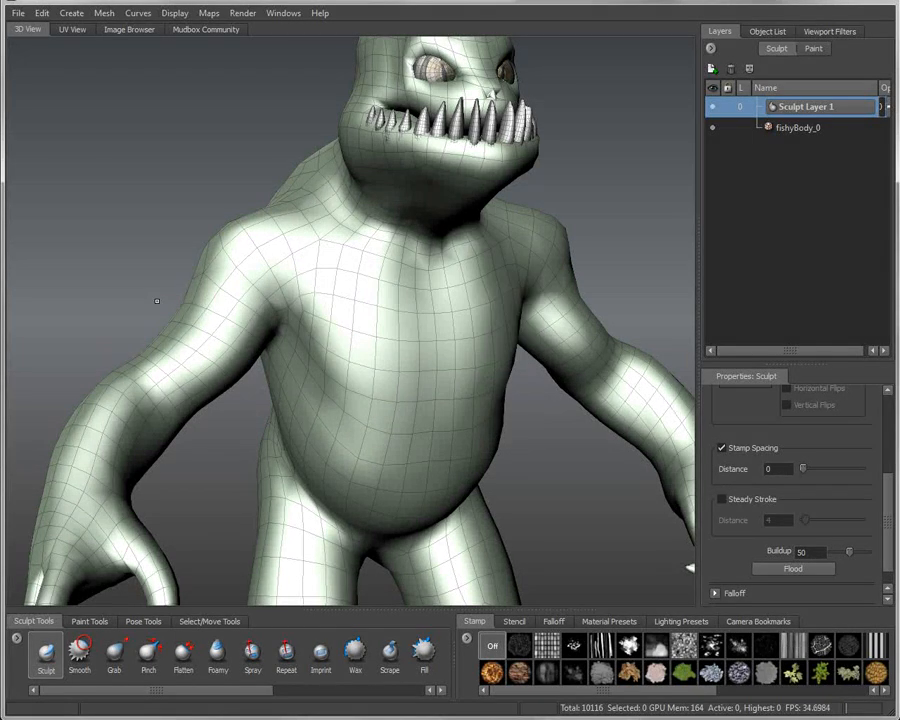
- Subdivide the creature's body mesh to level 4 and turn off the wireframe display
{"action": "key", "text": "shift+d"}
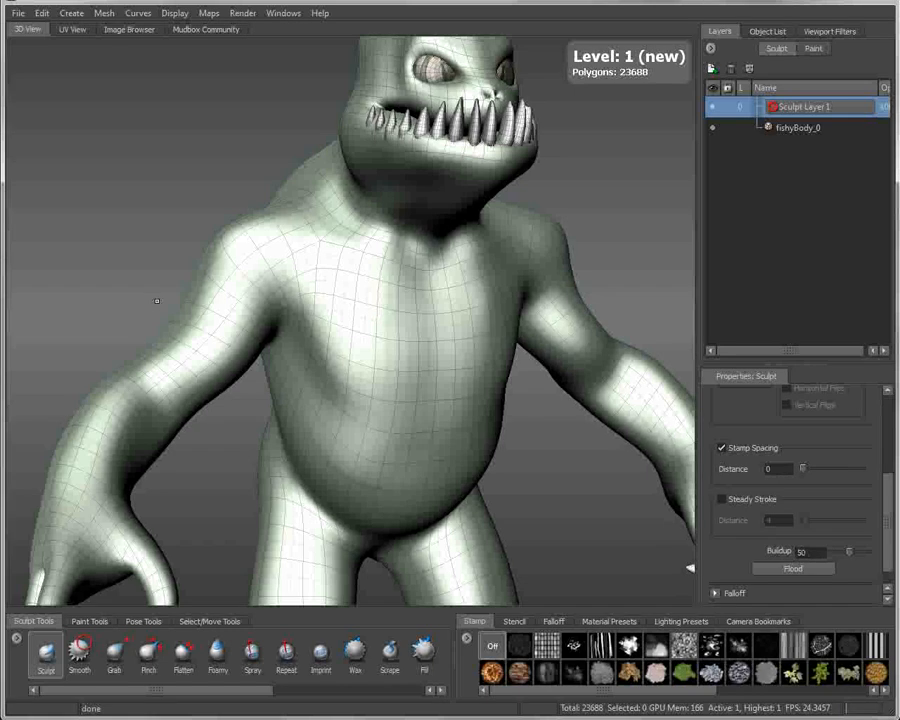
{"action": "key", "text": "shift+d"}
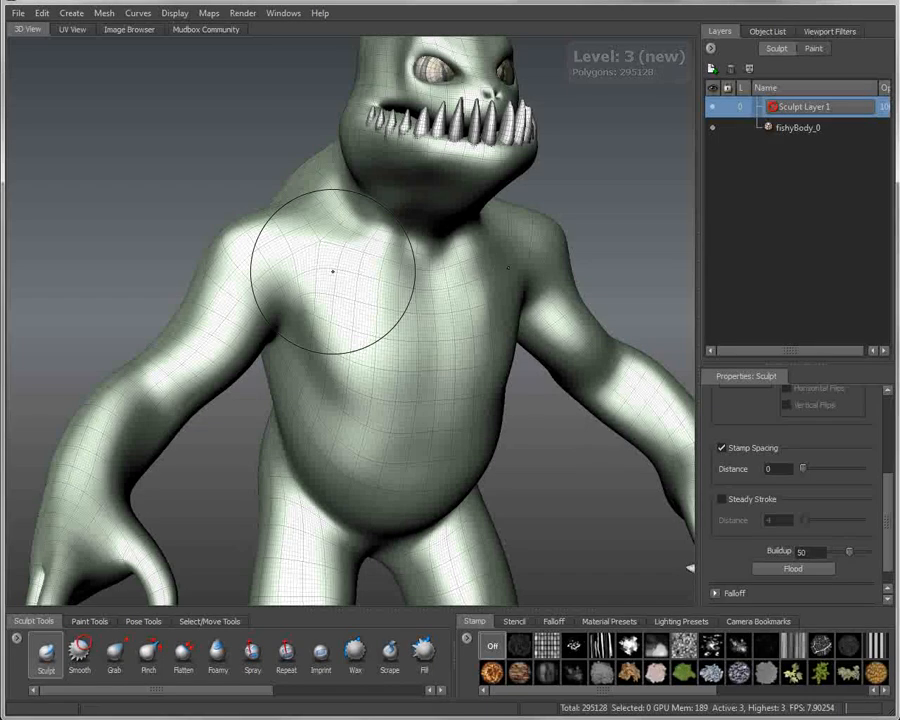
{"action": "key", "text": "shift+d"}
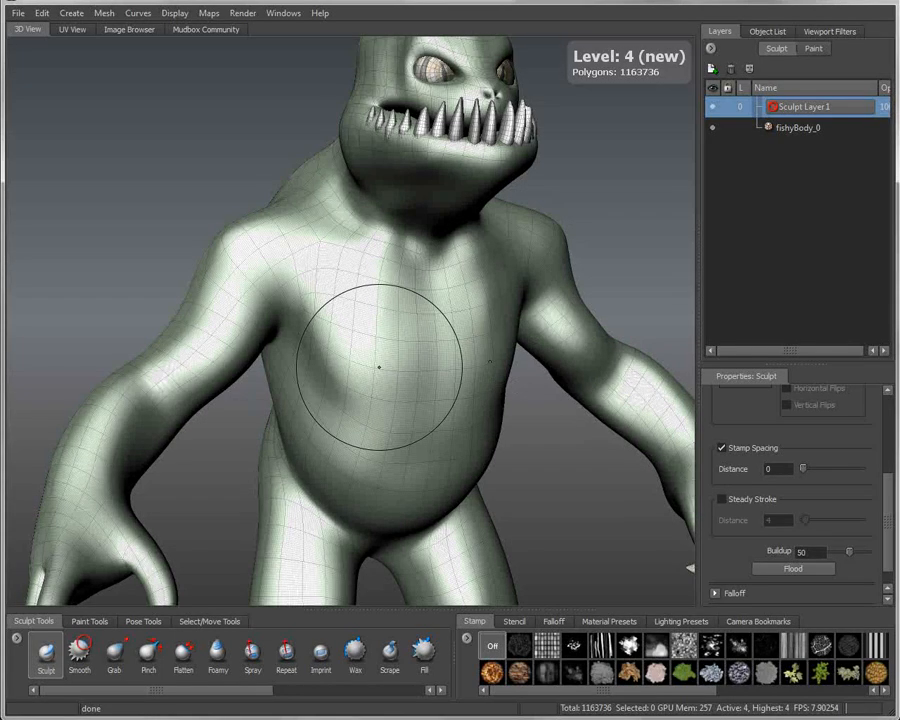
{"action": "key", "text": "w"}
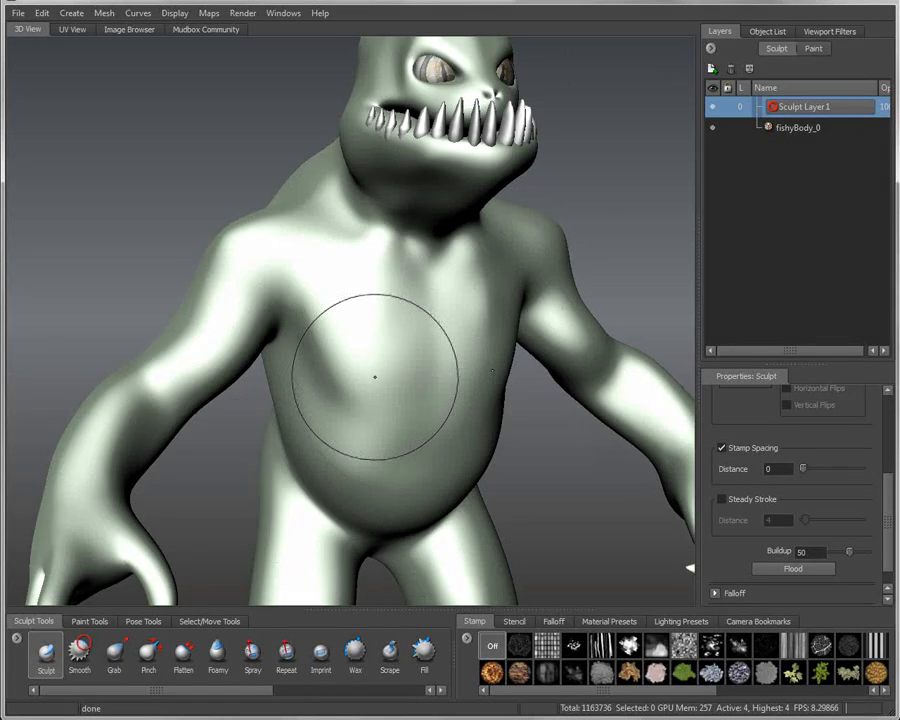
- Add a second sculpt layer and build up the rounded chest muscles on it
{"action": "left_click", "coordinate": [711, 68]}
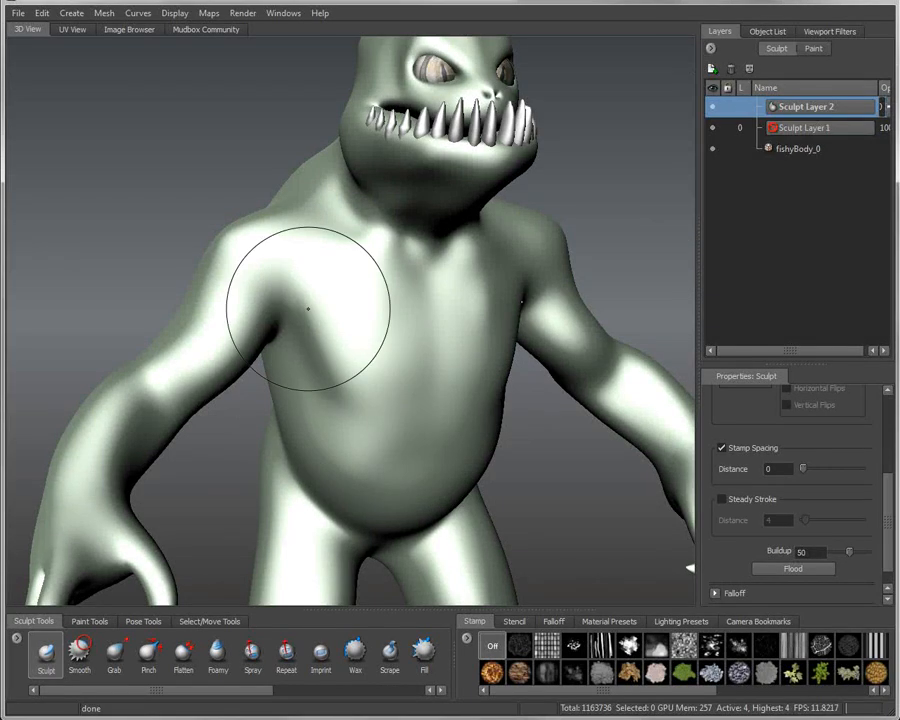
{"action": "mouse_move", "coordinate": [308, 309]}
{"action": "left_mouse_down"}
{"action": "mouse_move", "coordinate": [356, 358]}
{"action": "mouse_move", "coordinate": [385, 368]}
{"action": "mouse_move", "coordinate": [402, 315]}
{"action": "mouse_move", "coordinate": [356, 305]}
{"action": "mouse_move", "coordinate": [372, 342]}
{"action": "mouse_move", "coordinate": [308, 297]}
{"action": "mouse_move", "coordinate": [296, 300]}
{"action": "left_mouse_up"}
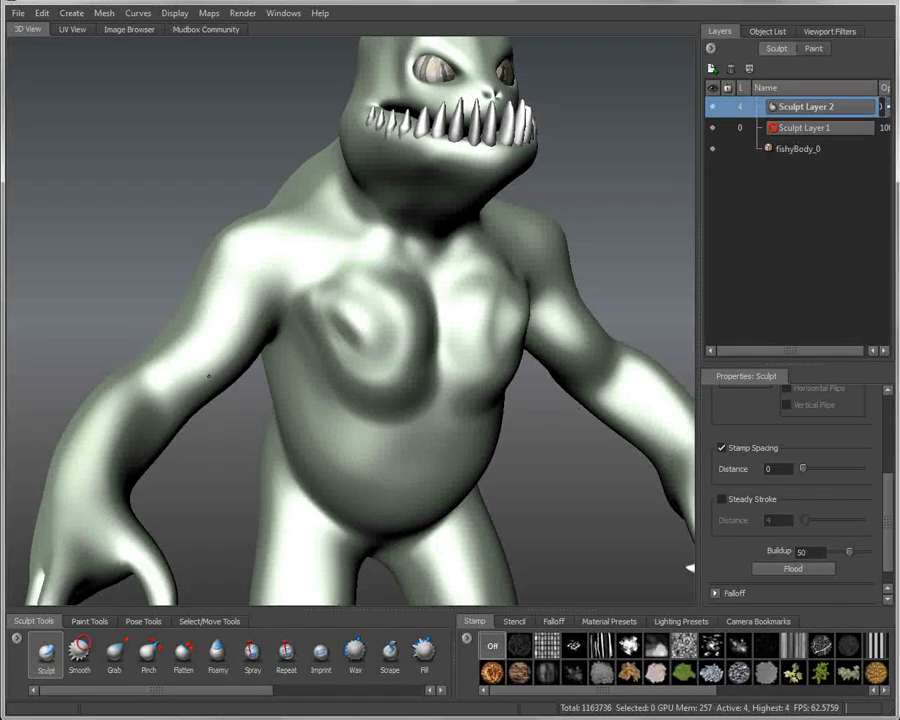
- Smooth the sculpted chest muscles and their upper edges toward the shoulder
{"action": "right_click_drag", "start_coordinate": [209, 377], "coordinate": [281, 372], "text": "alt"}
{"action": "mouse_move", "coordinate": [281, 372]}
{"action": "left_mouse_down", "text": "alt"}
{"action": "mouse_move", "coordinate": [299, 370]}
{"action": "mouse_move", "coordinate": [275, 370]}
{"action": "left_mouse_up", "text": "alt"}
{"action": "right_click_drag", "start_coordinate": [275, 370], "coordinate": [322, 382], "text": "alt"}
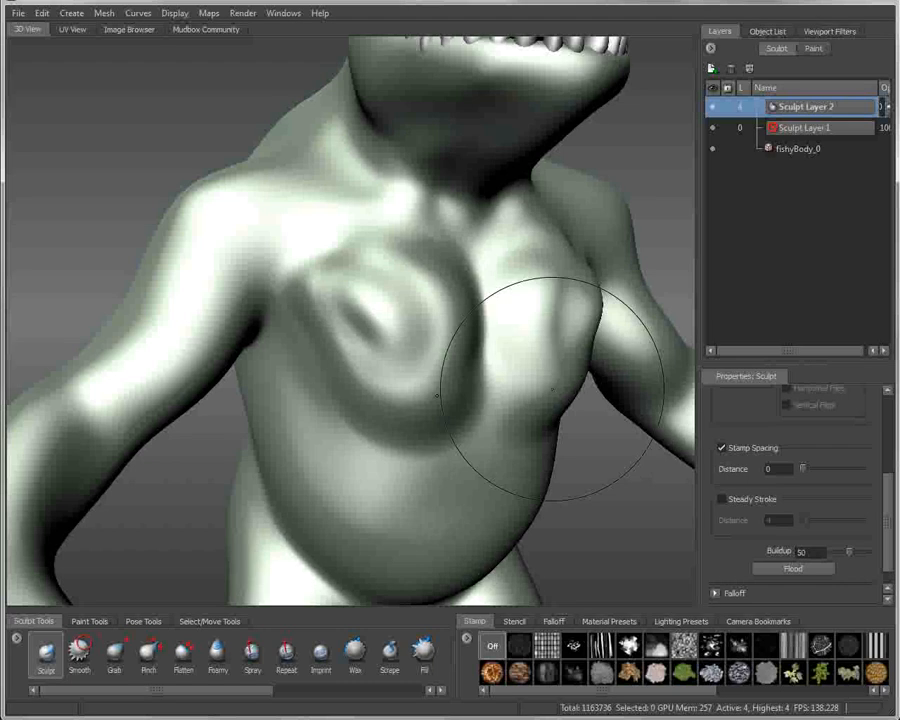
{"action": "key", "text": "shift"}
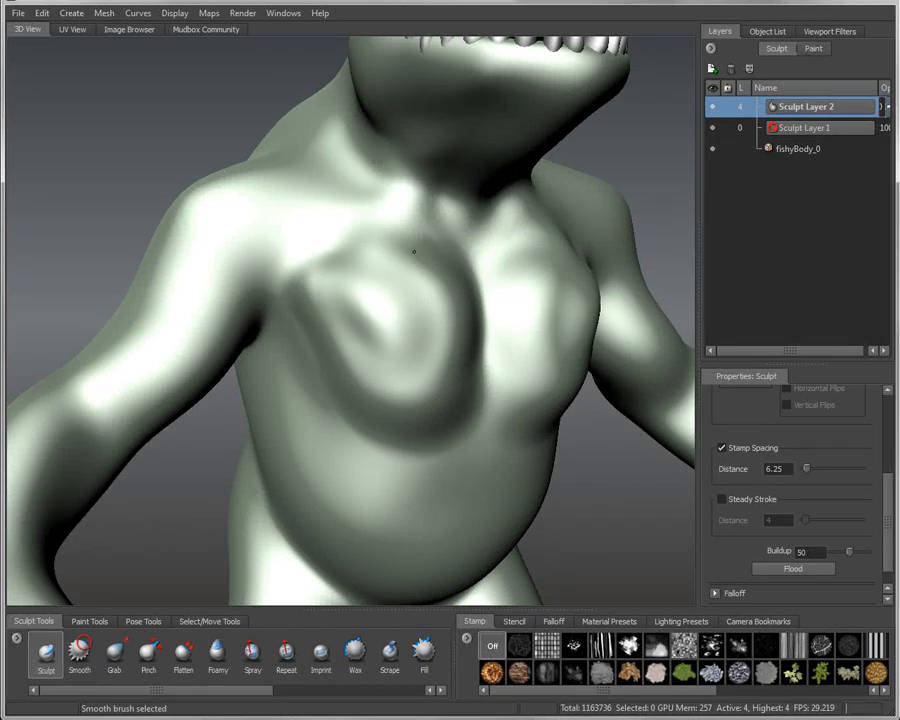
{"action": "mouse_move", "coordinate": [366, 303]}
{"action": "left_mouse_down", "text": "shift"}
{"action": "mouse_move", "coordinate": [358, 283]}
{"action": "mouse_move", "coordinate": [404, 320]}
{"action": "mouse_move", "coordinate": [367, 339]}
{"action": "left_mouse_up", "text": "shift"}
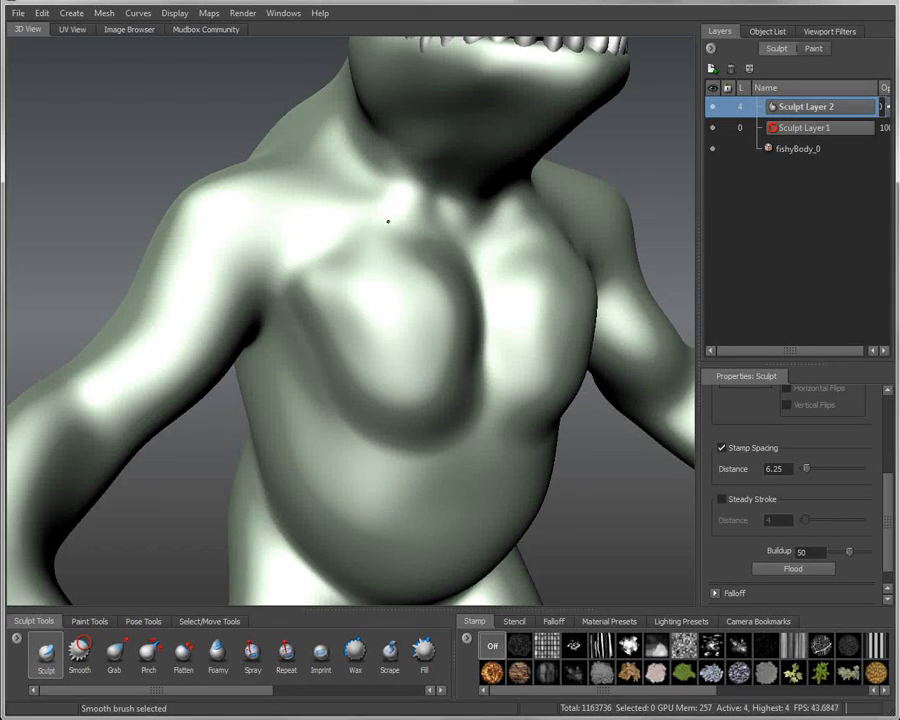
{"action": "left_click_drag", "start_coordinate": [310, 254], "coordinate": [366, 246], "text": "shift"}
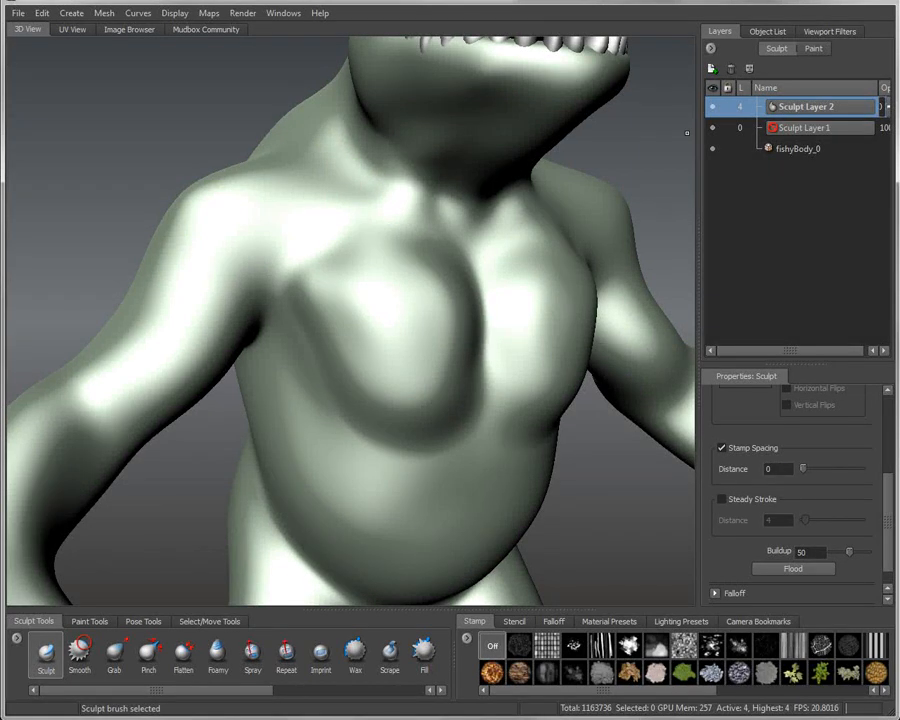
- Toggle the visibility of Sculpt Layer 2 to compare the torso with and without the chest muscles
{"action": "left_click", "coordinate": [712, 107]}
{"action": "left_click", "coordinate": [712, 107]}
{"action": "left_click", "coordinate": [712, 107]}
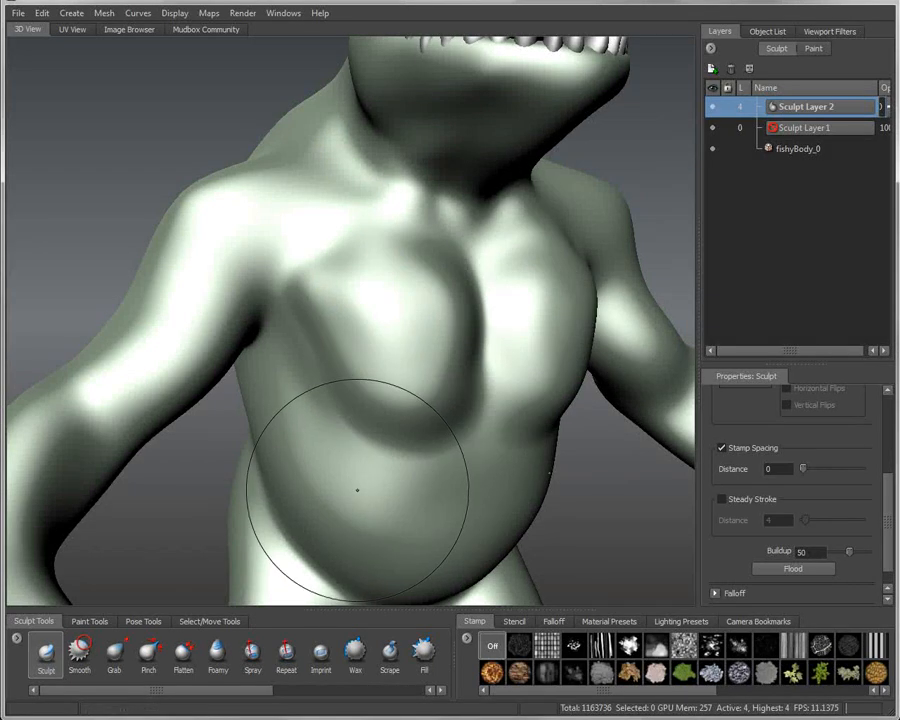
- Reduce the Sculpt brush size and raise three curved ribs on each side of the body below the chest muscles
{"action": "middle_click_drag", "start_coordinate": [358, 492], "coordinate": [326, 424], "text": "alt"}
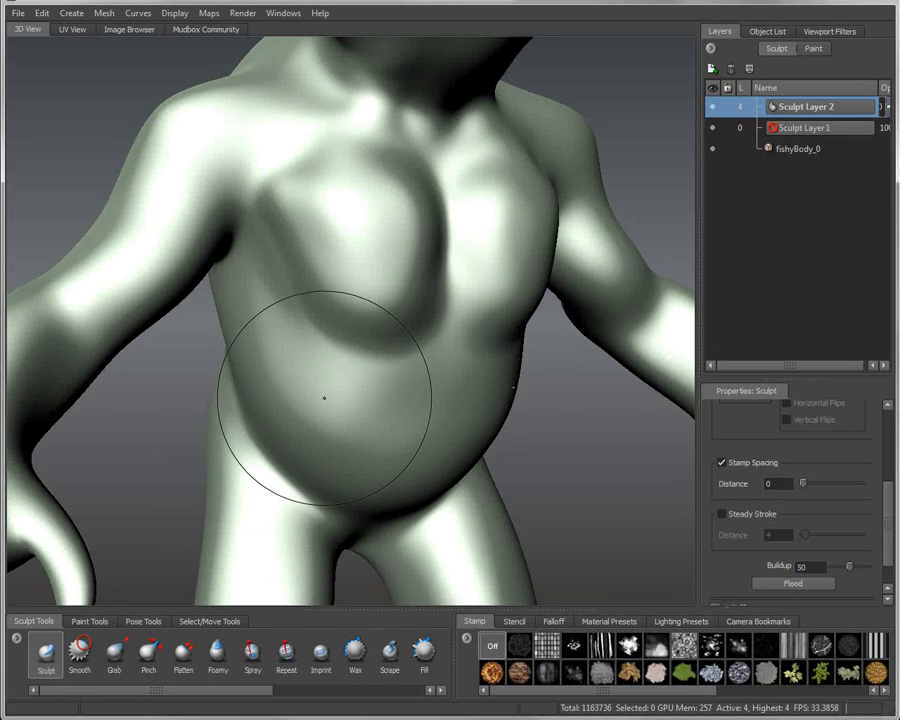
{"action": "key", "text": "b"}
{"action": "left_click_drag", "start_coordinate": [396, 370], "coordinate": [342, 385]}
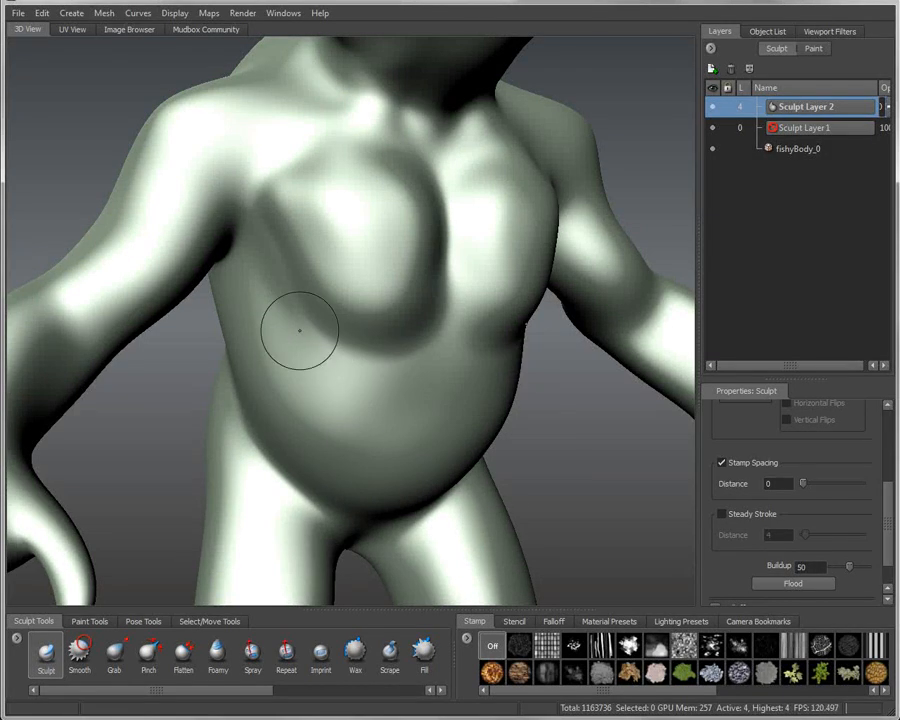
{"action": "mouse_move", "coordinate": [298, 335]}
{"action": "left_mouse_down"}
{"action": "mouse_move", "coordinate": [350, 366]}
{"action": "mouse_move", "coordinate": [462, 356]}
{"action": "mouse_move", "coordinate": [525, 338]}
{"action": "left_mouse_up"}
{"action": "mouse_move", "coordinate": [267, 311]}
{"action": "left_mouse_down"}
{"action": "mouse_move", "coordinate": [301, 366]}
{"action": "mouse_move", "coordinate": [400, 397]}
{"action": "left_mouse_up"}
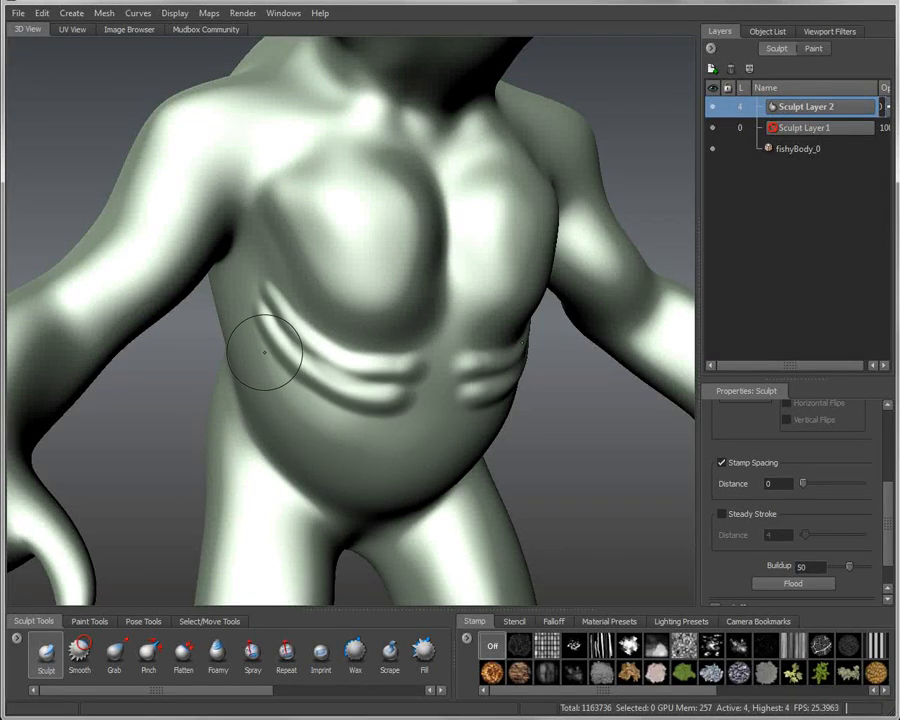
{"action": "mouse_move", "coordinate": [254, 343]}
{"action": "left_mouse_down"}
{"action": "mouse_move", "coordinate": [285, 375]}
{"action": "mouse_move", "coordinate": [388, 420]}
{"action": "left_mouse_up"}
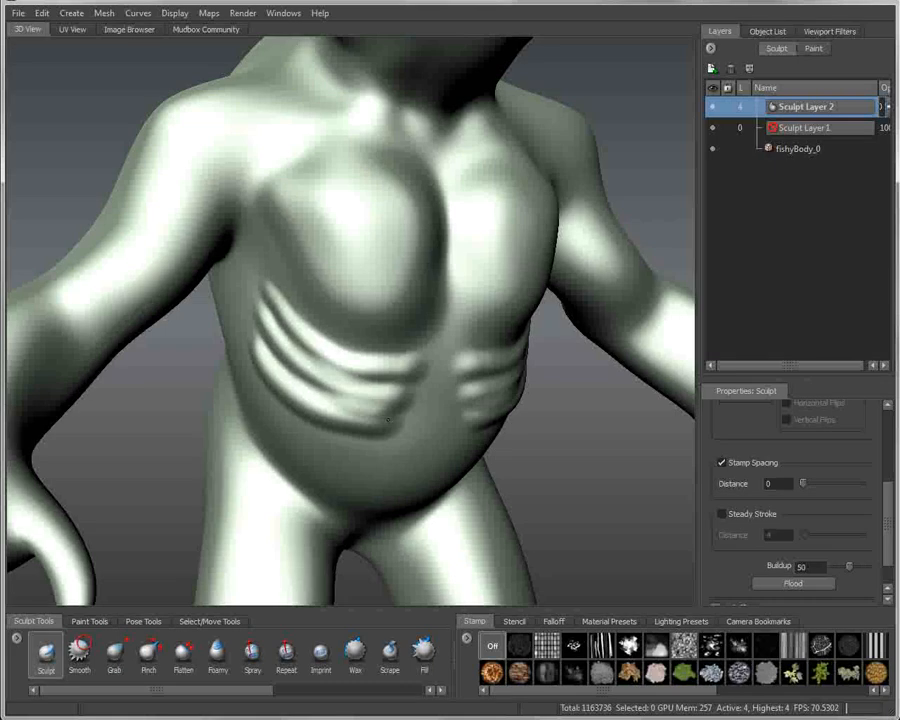
- Sculpt neck tendons below the jaw and a raised collarbone area between neck and shoulder
{"action": "mouse_move", "coordinate": [366, 314]}
{"action": "left_mouse_down", "text": "alt"}
{"action": "mouse_move", "coordinate": [358, 410]}
{"action": "mouse_move", "coordinate": [420, 428]}
{"action": "mouse_move", "coordinate": [405, 365]}
{"action": "left_mouse_up", "text": "alt"}
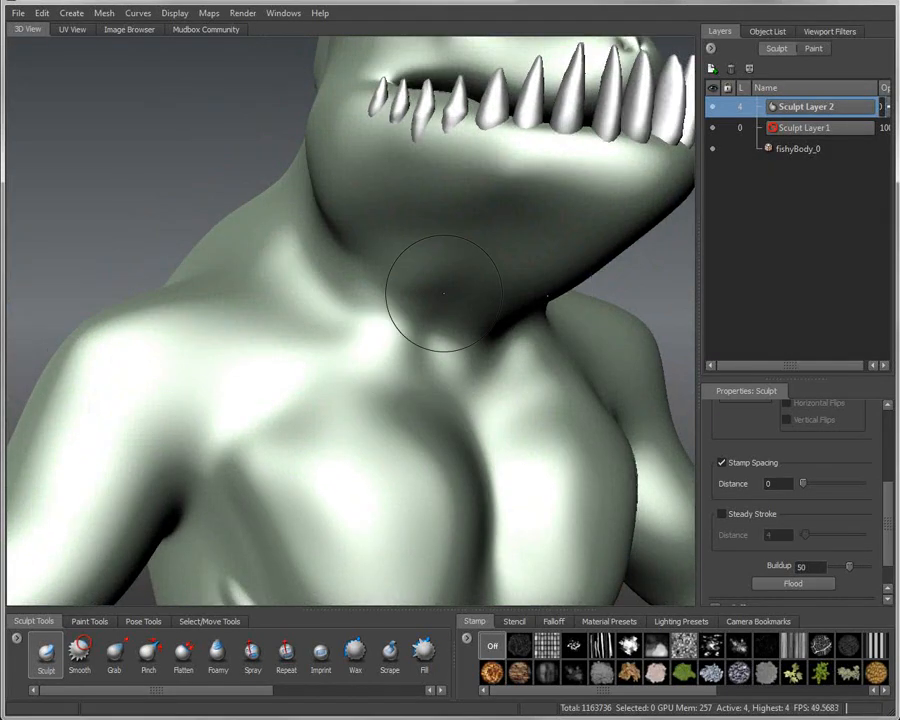
{"action": "mouse_move", "coordinate": [410, 312]}
{"action": "left_mouse_down"}
{"action": "mouse_move", "coordinate": [400, 371]}
{"action": "mouse_move", "coordinate": [408, 268]}
{"action": "left_mouse_up"}
{"action": "mouse_move", "coordinate": [252, 297]}
{"action": "left_mouse_down"}
{"action": "mouse_move", "coordinate": [307, 259]}
{"action": "mouse_move", "coordinate": [332, 221]}
{"action": "mouse_move", "coordinate": [281, 287]}
{"action": "mouse_move", "coordinate": [316, 233]}
{"action": "left_mouse_up"}
{"action": "mouse_move", "coordinate": [438, 402]}
{"action": "left_mouse_down", "text": "alt"}
{"action": "mouse_move", "coordinate": [406, 398]}
{"action": "mouse_move", "coordinate": [440, 408]}
{"action": "left_mouse_up", "text": "alt"}
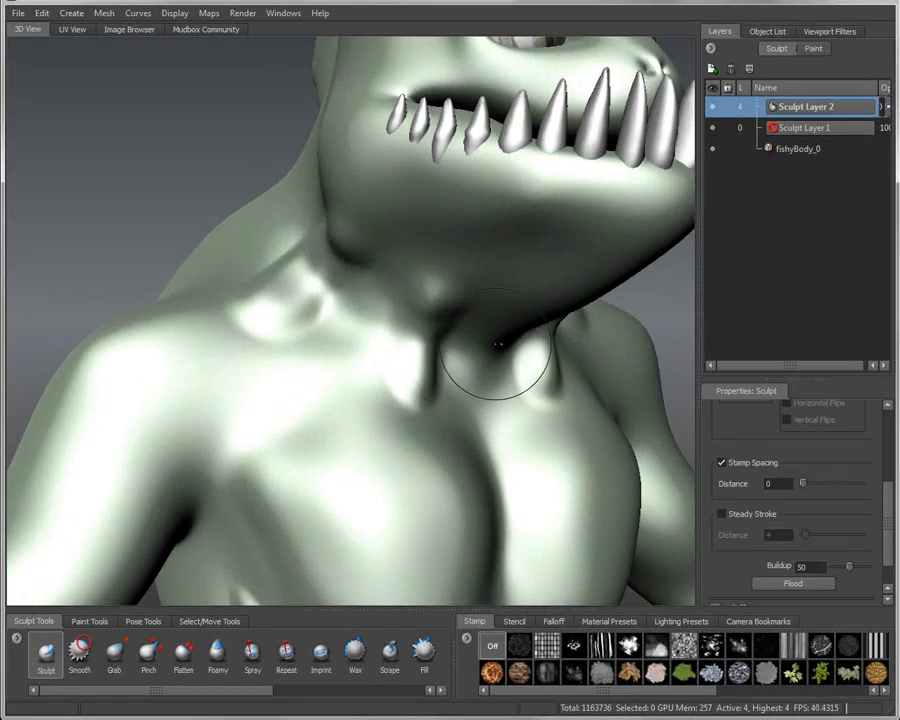
- Smooth the neck tendons, the collarbone area and the ribs so they blend into the body
{"action": "left_click_drag", "start_coordinate": [389, 268], "coordinate": [443, 285], "text": "shift"}
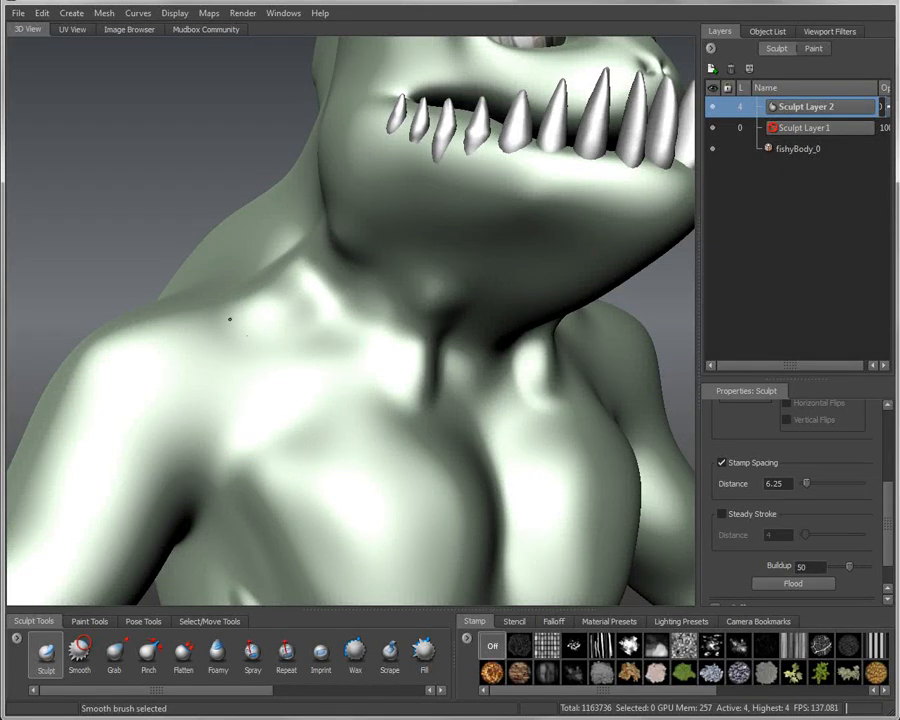
{"action": "mouse_move", "coordinate": [230, 319]}
{"action": "left_mouse_down", "text": "shift"}
{"action": "mouse_move", "coordinate": [340, 287]}
{"action": "mouse_move", "coordinate": [325, 270]}
{"action": "left_mouse_up", "text": "shift"}
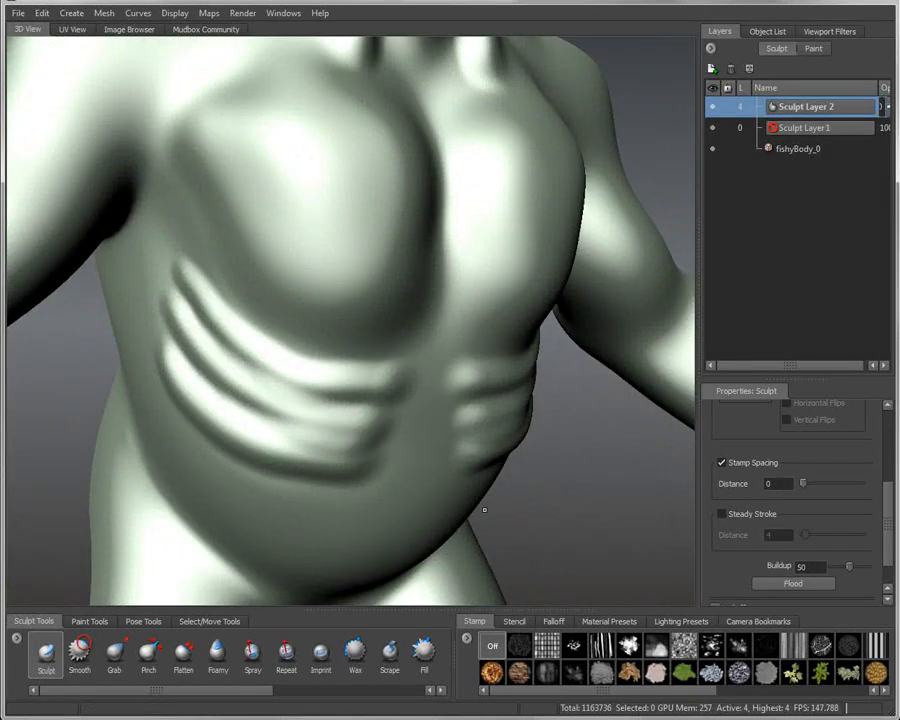
{"action": "key", "text": "shift"}
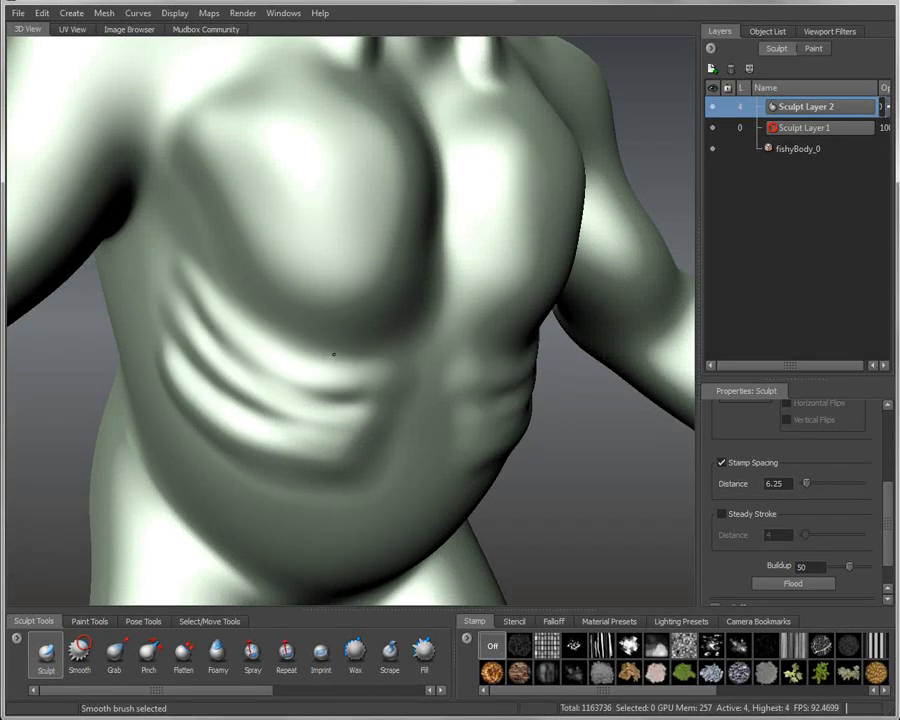
{"action": "left_click_drag", "start_coordinate": [225, 370], "coordinate": [162, 337], "text": "shift"}
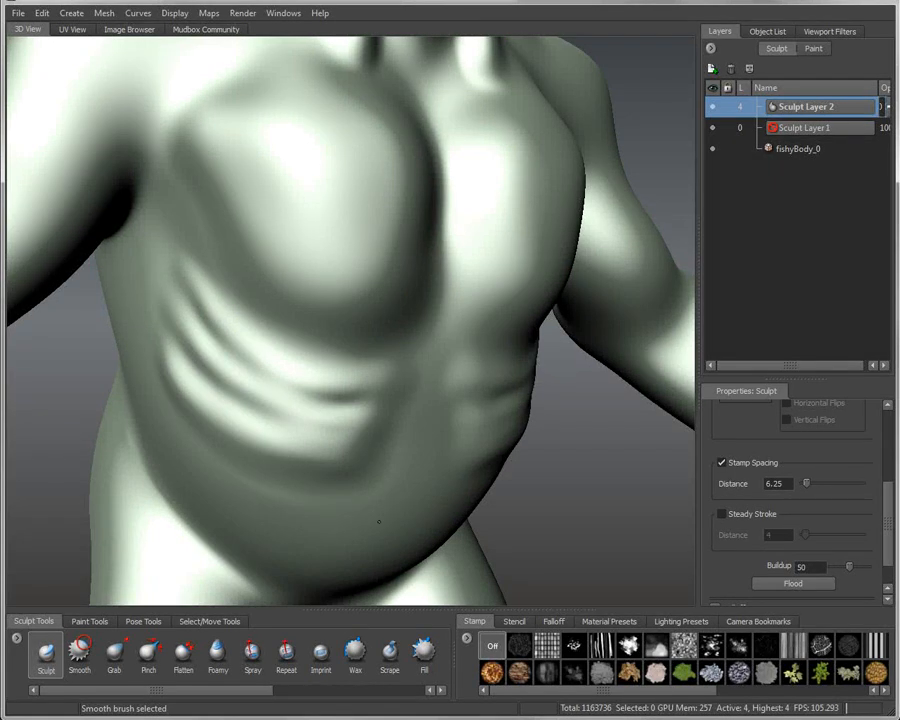
- Frame the whole upper body and toggle the visibility of Sculpt Layer 2 to compare the sculpted anatomy with the base
{"action": "left_click_drag", "start_coordinate": [416, 419], "coordinate": [433, 367], "text": "alt"}
{"action": "right_click_drag", "start_coordinate": [441, 341], "coordinate": [255, 315], "text": "alt"}
{"action": "middle_click_drag", "start_coordinate": [255, 315], "coordinate": [258, 335], "text": "alt"}
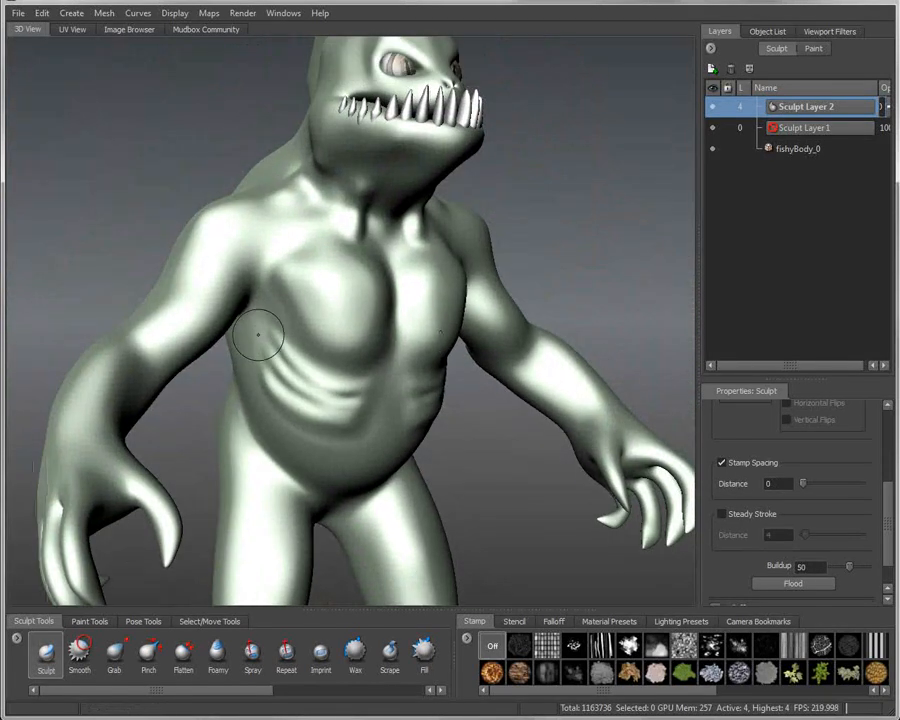
{"action": "left_click", "coordinate": [712, 107]}
{"action": "left_click", "coordinate": [712, 107]}
{"action": "left_click", "coordinate": [712, 107]}
{"action": "left_click", "coordinate": [712, 107]}
- Subdivide the body mesh to level 5 and turn the creature to show its back
{"action": "middle_click_drag", "start_coordinate": [416, 224], "coordinate": [410, 251], "text": "alt"}
{"action": "left_click_drag", "start_coordinate": [310, 318], "coordinate": [222, 330], "text": "alt"}
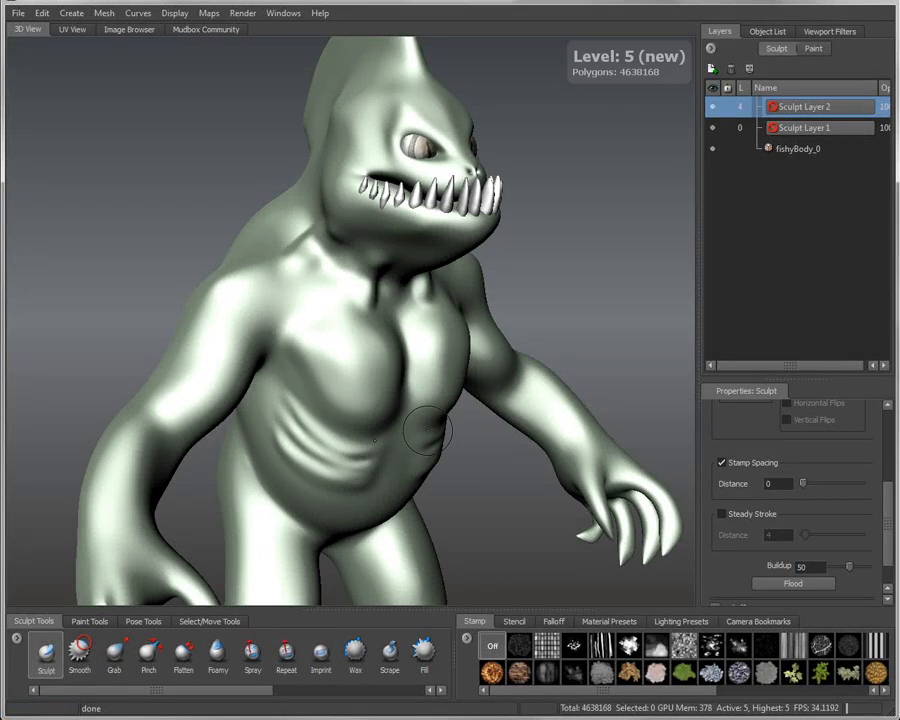
{"action": "mouse_move", "coordinate": [184, 494]}
{"action": "left_mouse_down", "text": "alt"}
{"action": "mouse_move", "coordinate": [148, 496]}
{"action": "mouse_move", "coordinate": [208, 497]}
{"action": "mouse_move", "coordinate": [568, 437]}
{"action": "mouse_move", "coordinate": [513, 423]}
{"action": "mouse_move", "coordinate": [512, 401]}
{"action": "left_mouse_up", "text": "alt"}
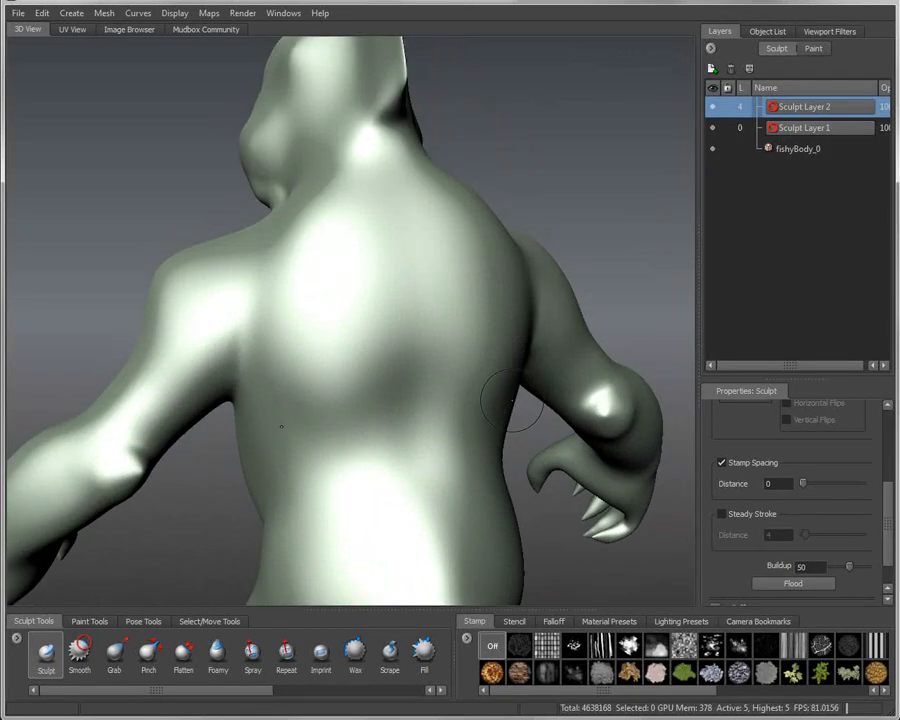
- Look through the available stencil and stamp images for a skin detail pattern
{"action": "left_click", "coordinate": [514, 621]}
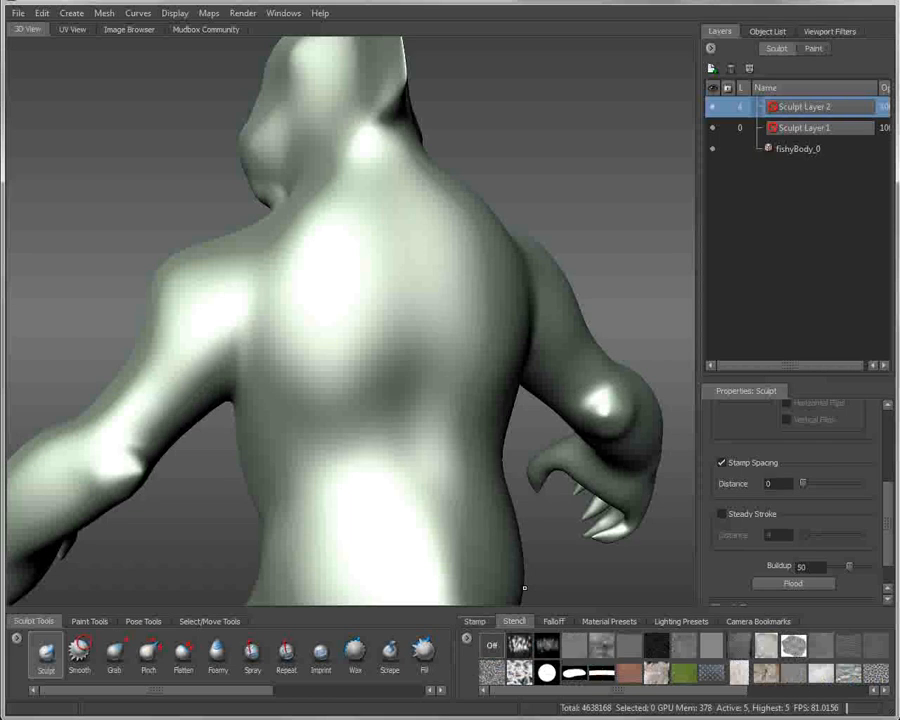
{"action": "left_click", "coordinate": [474, 621]}
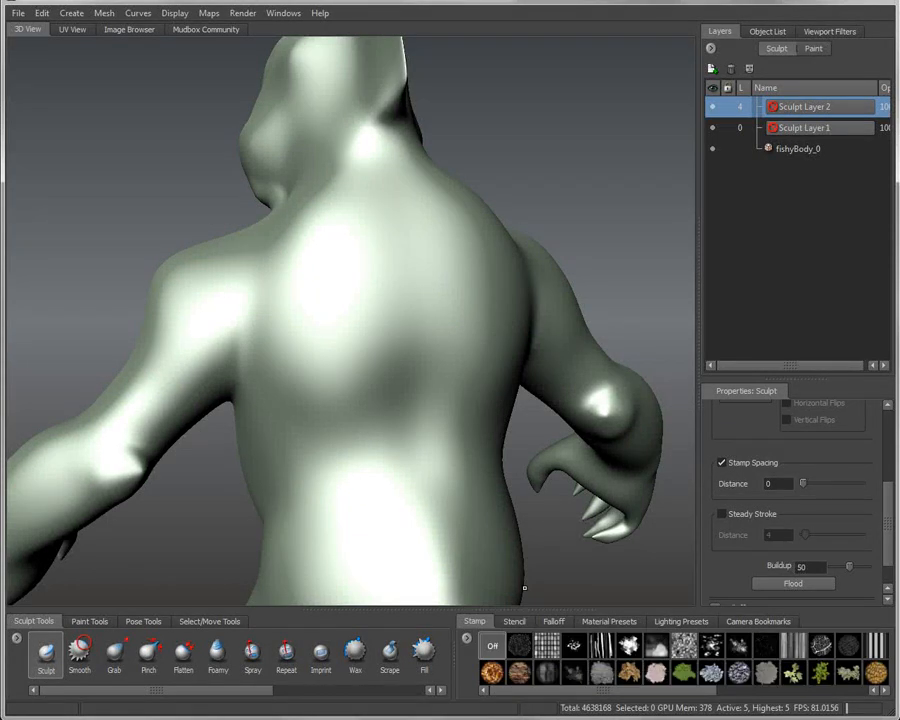
{"action": "mouse_move", "coordinate": [604, 690]}
{"action": "left_mouse_down"}
{"action": "mouse_move", "coordinate": [742, 690]}
{"action": "mouse_move", "coordinate": [603, 690]}
{"action": "left_mouse_up"}
- Browse the reptileSkin image folder and set scaleBasic.png as the stamp for the Sculpt tool
{"action": "left_click", "coordinate": [125, 29]}
{"action": "scroll", "coordinate": [55, 350], "scroll_direction": "down", "scroll_amount": 10}
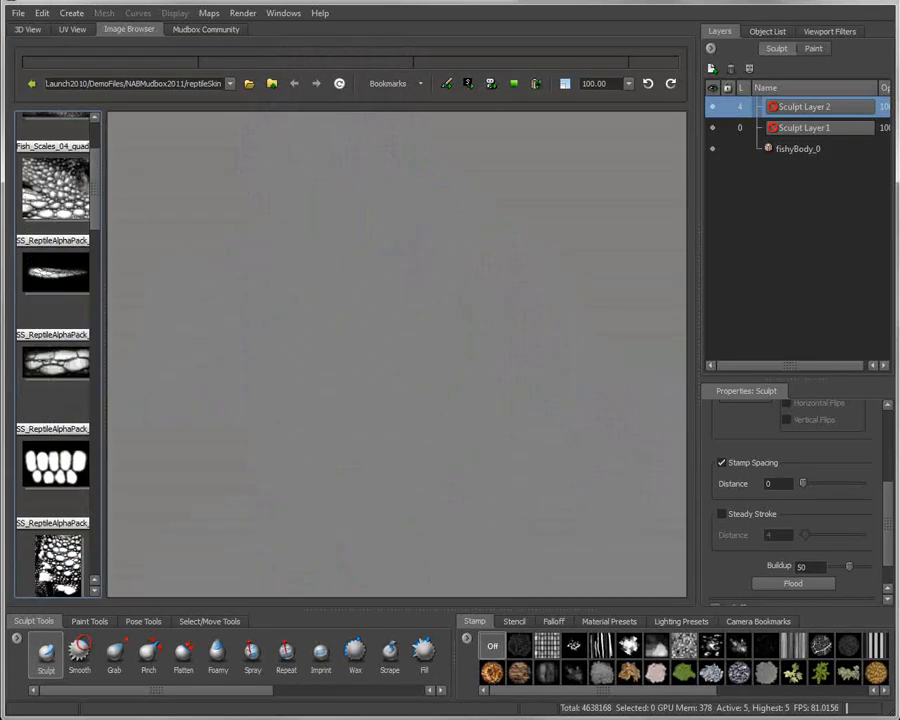
{"action": "scroll", "coordinate": [55, 350], "scroll_direction": "down", "scroll_amount": 10}
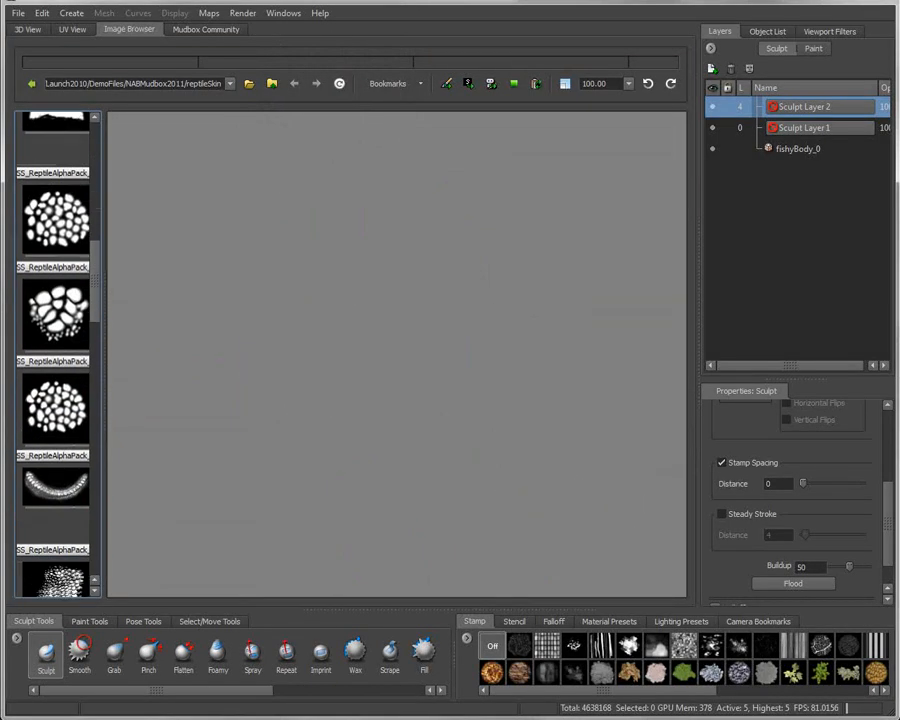
{"action": "scroll", "coordinate": [55, 350], "scroll_direction": "down", "scroll_amount": 5}
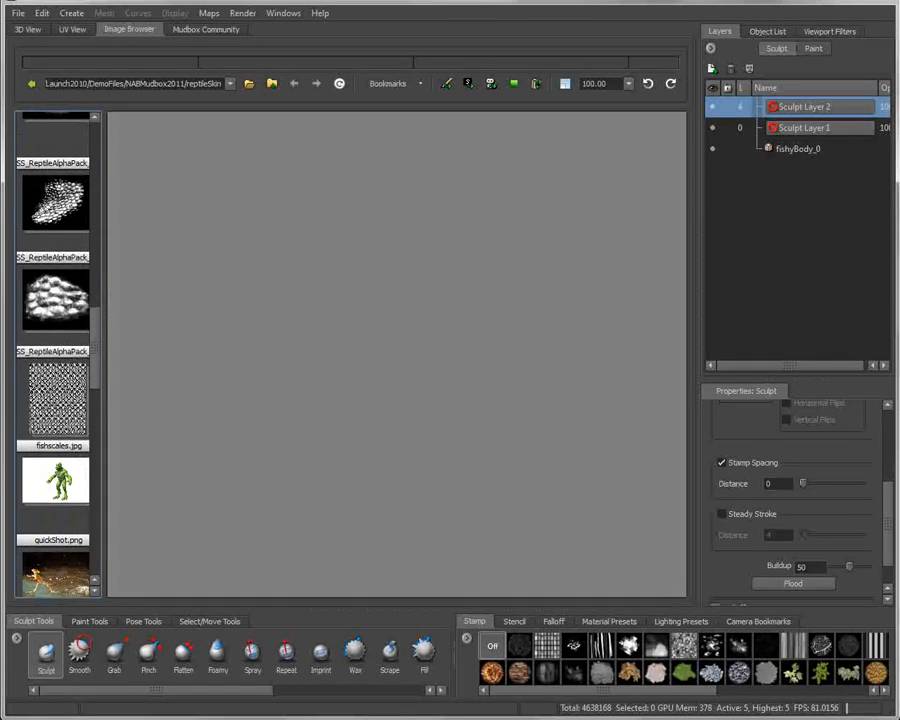
{"action": "left_click", "coordinate": [56, 298]}
{"action": "left_click", "coordinate": [56, 203]}
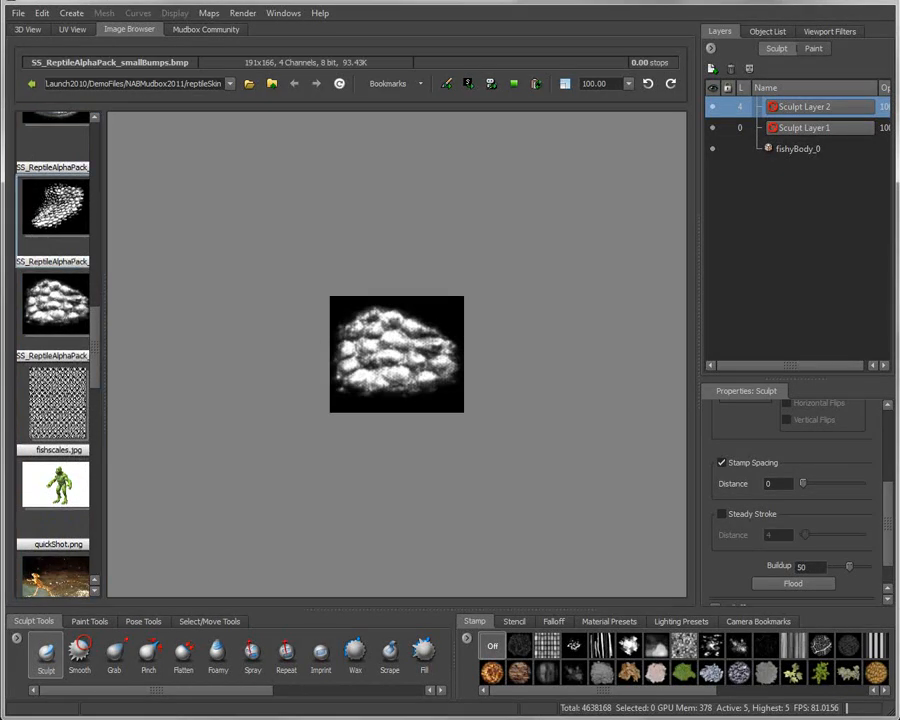
{"action": "scroll", "coordinate": [55, 350], "scroll_direction": "up", "scroll_amount": 3}
{"action": "left_click", "coordinate": [56, 150]}
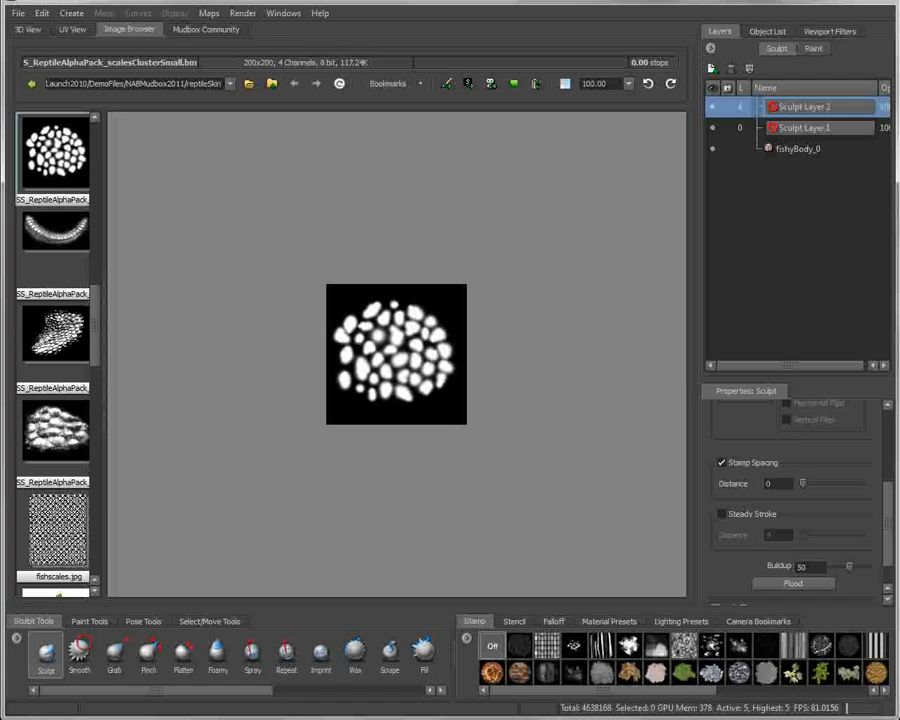
{"action": "scroll", "coordinate": [55, 350], "scroll_direction": "down", "scroll_amount": 3}
{"action": "scroll", "coordinate": [55, 350], "scroll_direction": "down", "scroll_amount": 4}
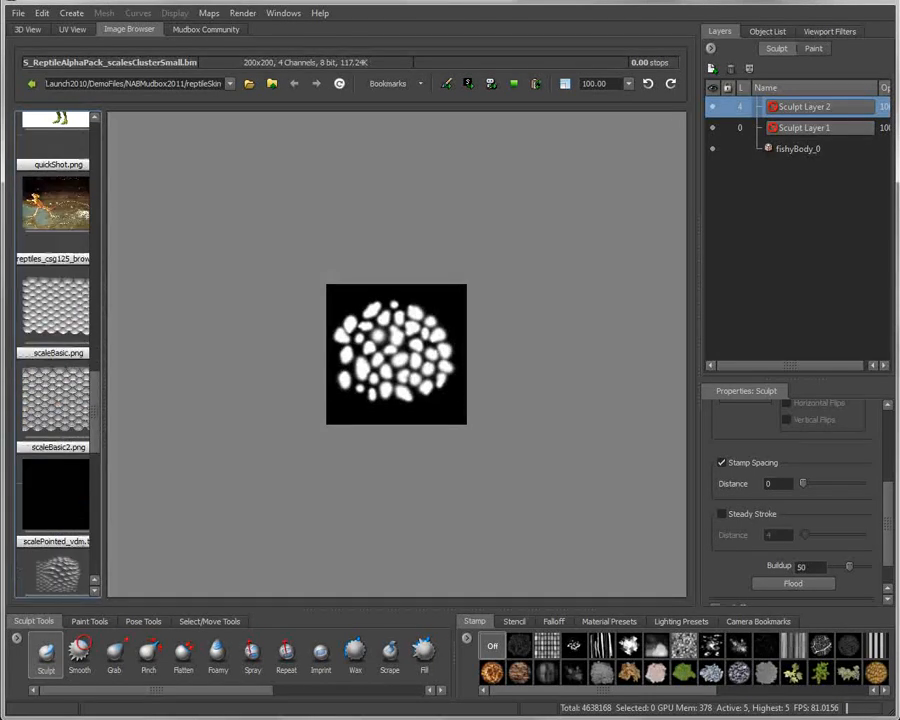
{"action": "left_click", "coordinate": [56, 306]}
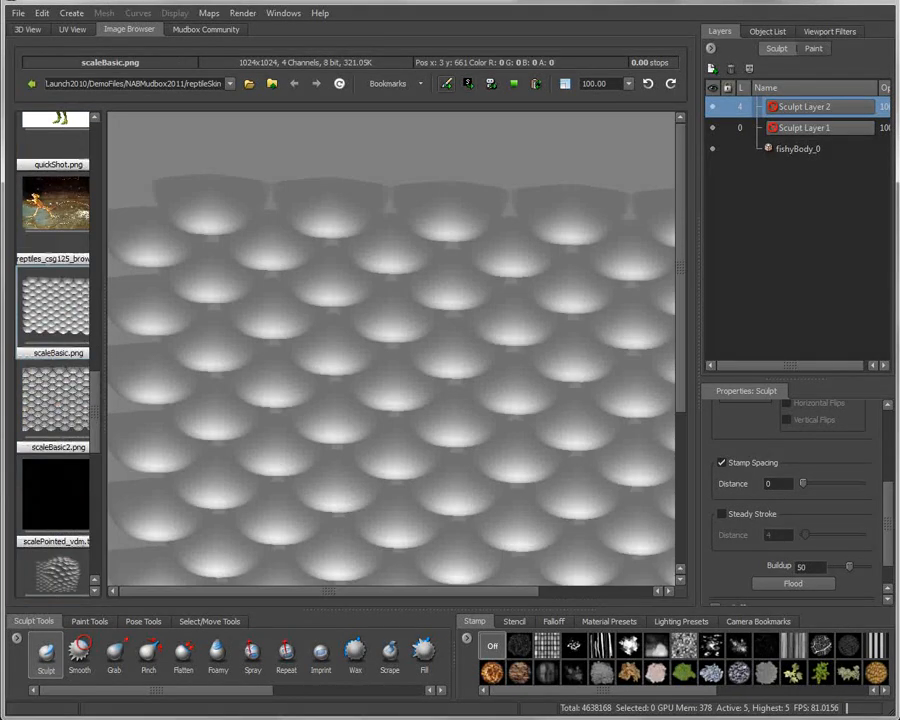
{"action": "left_click", "coordinate": [27, 29]}
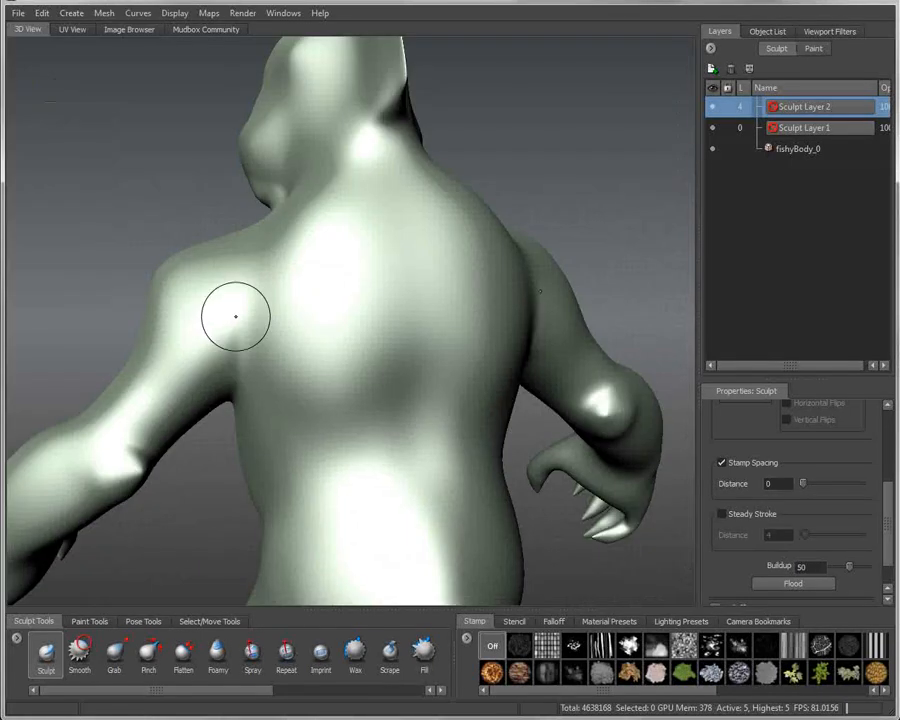
- Face the creature's back squarely and add a new sculpt layer above Sculpt Layer 2 for the level 5 skin detail
{"action": "mouse_move", "coordinate": [346, 486]}
{"action": "left_mouse_down", "text": "alt"}
{"action": "mouse_move", "coordinate": [390, 522]}
{"action": "mouse_move", "coordinate": [360, 486]}
{"action": "left_mouse_up", "text": "alt"}
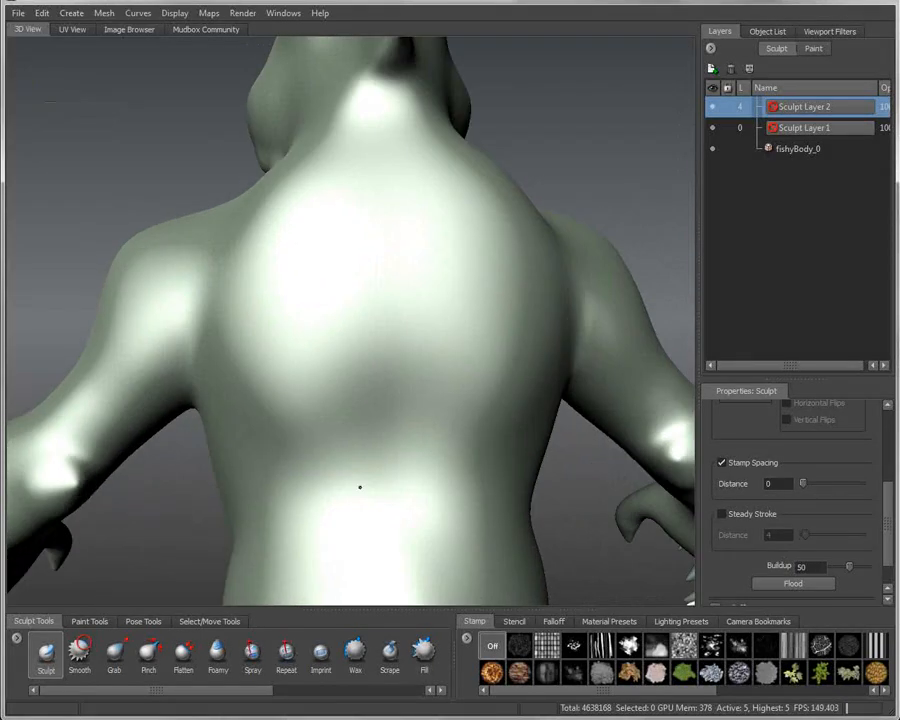
{"action": "left_click", "coordinate": [360, 434]}
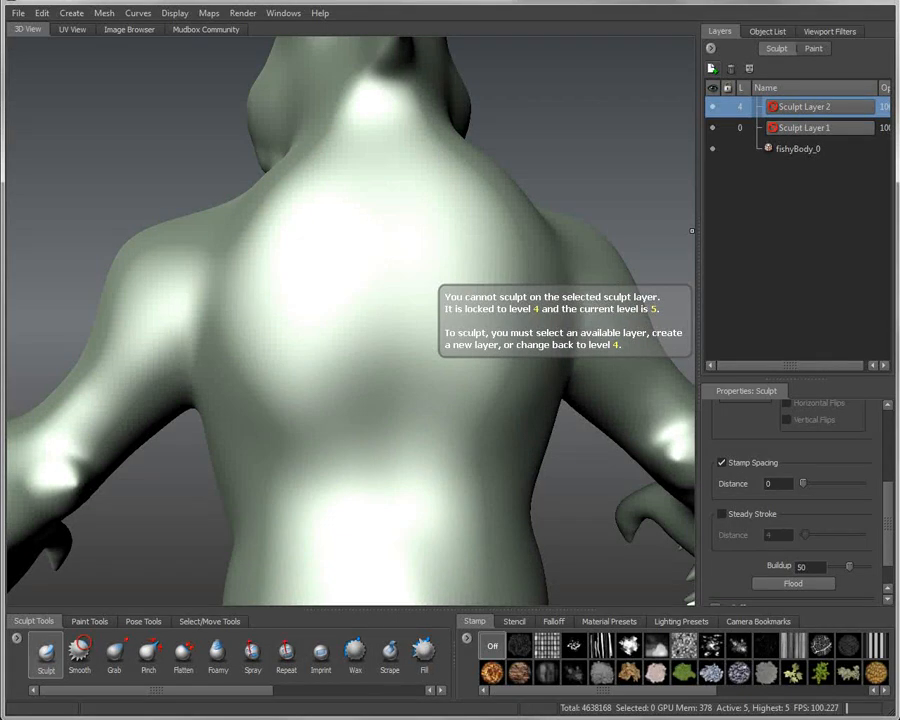
{"action": "left_click", "coordinate": [712, 69]}
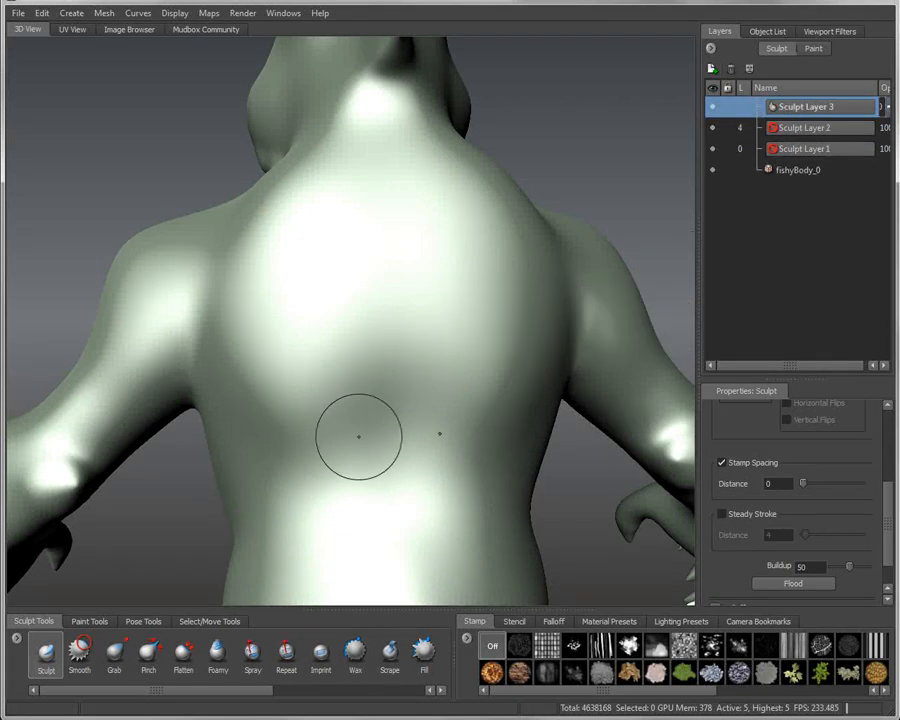
{"action": "left_click", "coordinate": [354, 432]}
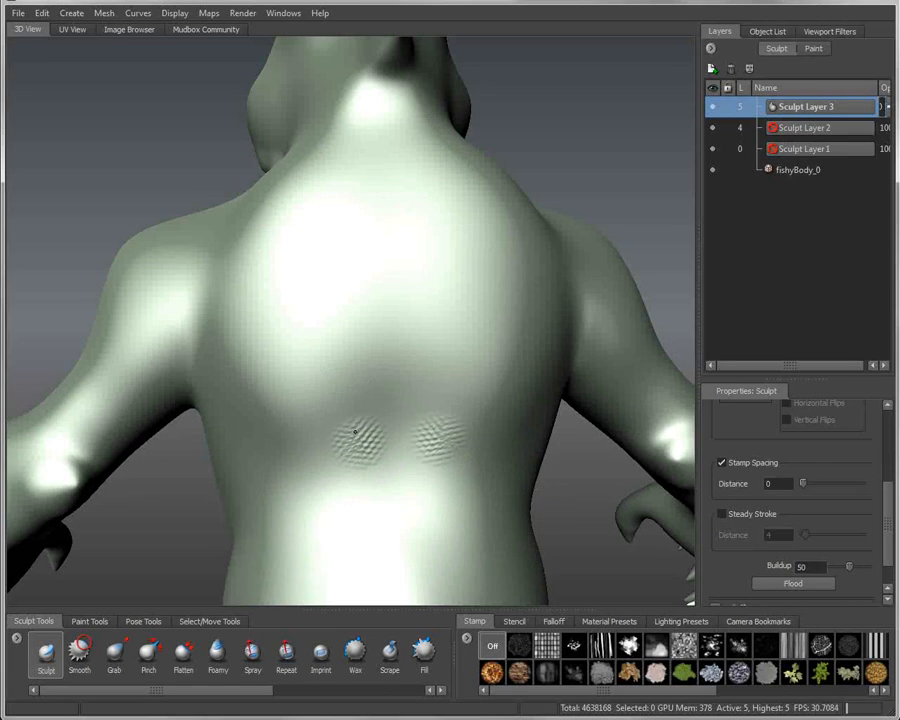
{"action": "mouse_move", "coordinate": [354, 432]}
{"action": "left_mouse_down"}
{"action": "mouse_move", "coordinate": [317, 231]}
{"action": "mouse_move", "coordinate": [310, 242]}
{"action": "left_mouse_up"}
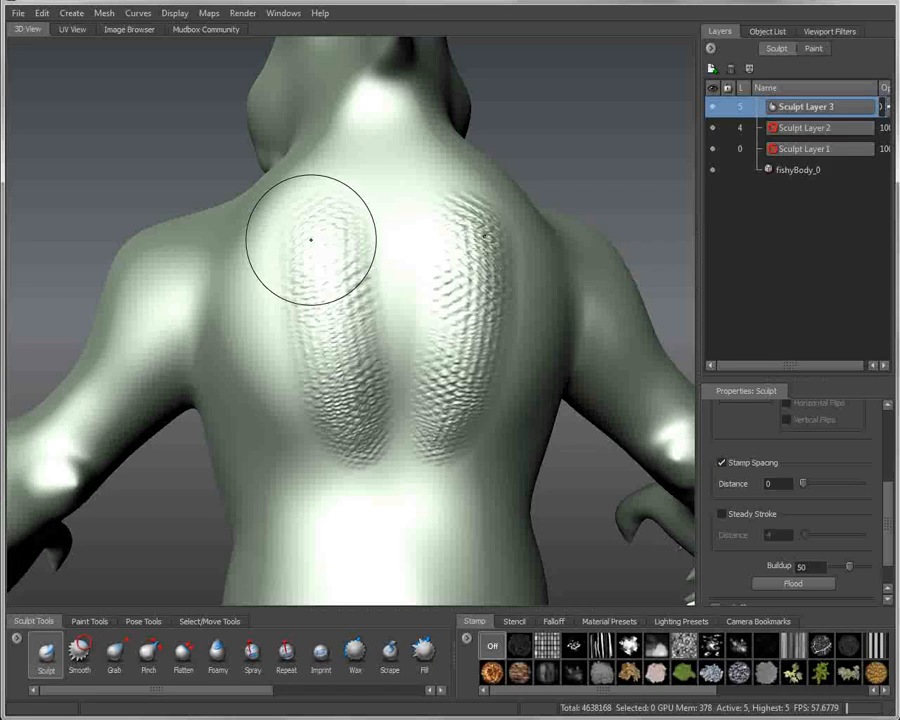
{"action": "key", "text": "ctrl+z"}
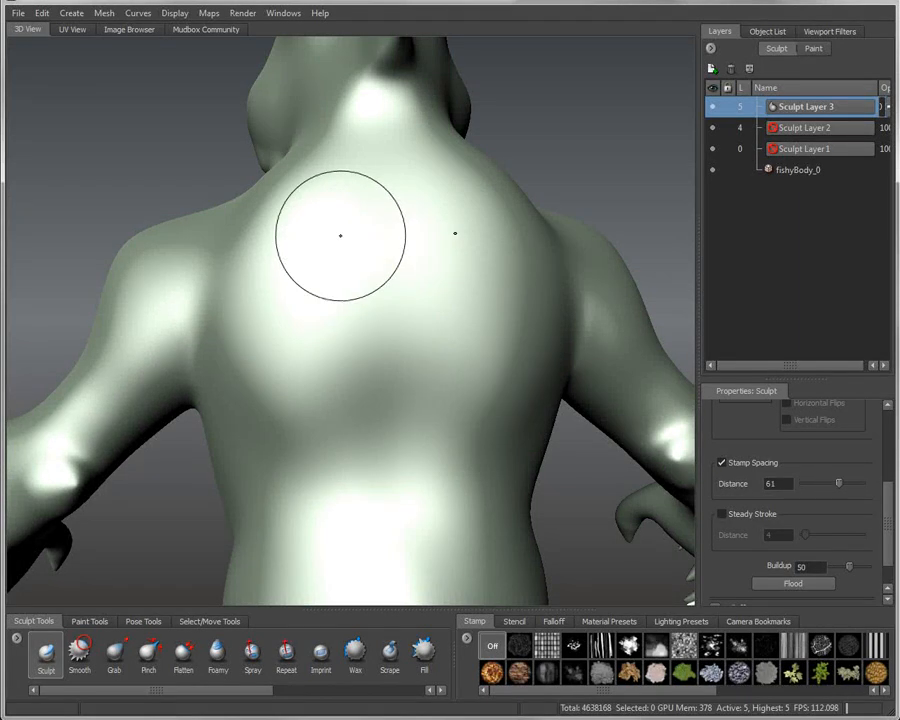
- Set the stamp spacing distance to 58, enlarge the brush, and sculpt large overlapping scales up both sides of the back
{"action": "mouse_move", "coordinate": [311, 405]}
{"action": "right_mouse_down", "text": "alt"}
{"action": "mouse_move", "coordinate": [361, 422]}
{"action": "mouse_move", "coordinate": [342, 413]}
{"action": "right_mouse_up", "text": "alt"}
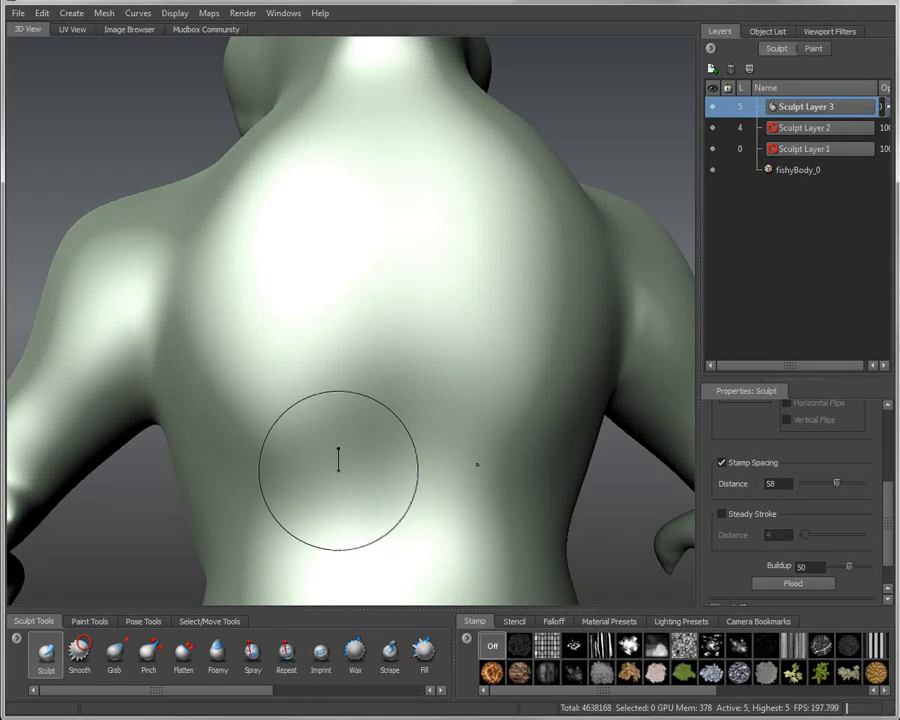
{"action": "left_click_drag", "start_coordinate": [354, 468], "coordinate": [331, 327]}
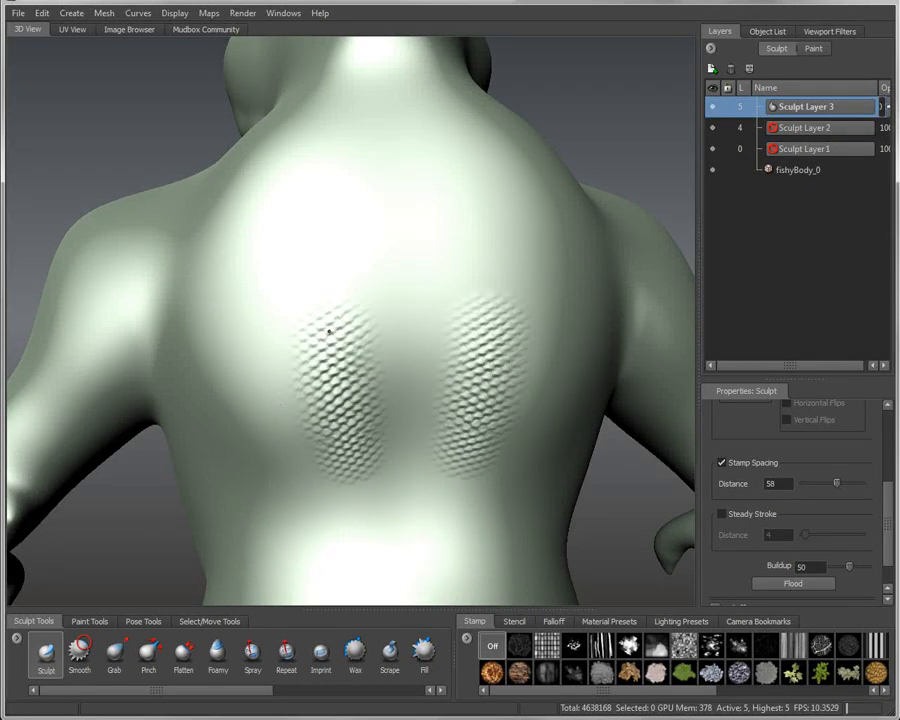
{"action": "key", "text": "ctrl+z"}
{"action": "key", "text": "b"}
{"action": "left_click_drag", "start_coordinate": [306, 427], "coordinate": [338, 437]}
{"action": "left_click_drag", "start_coordinate": [315, 484], "coordinate": [291, 225]}
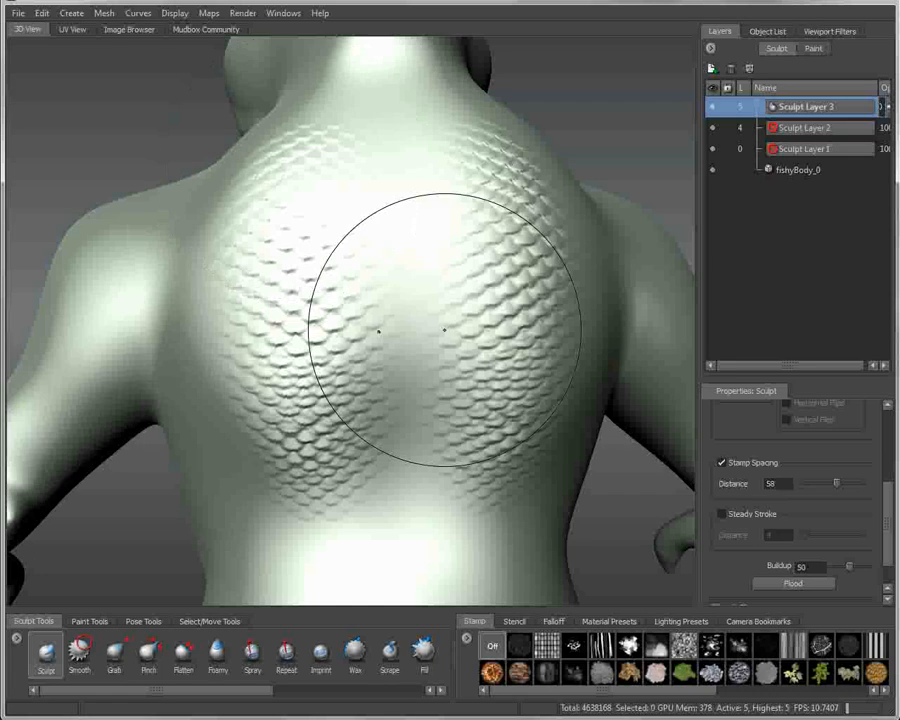
- Sculpt the same scales over the front of the upper arms, shoulders, neck base and chest muscles
{"action": "mouse_move", "coordinate": [442, 325]}
{"action": "left_mouse_down", "text": "alt"}
{"action": "mouse_move", "coordinate": [241, 321]}
{"action": "mouse_move", "coordinate": [397, 355]}
{"action": "mouse_move", "coordinate": [516, 342]}
{"action": "mouse_move", "coordinate": [518, 350]}
{"action": "left_mouse_up", "text": "alt"}
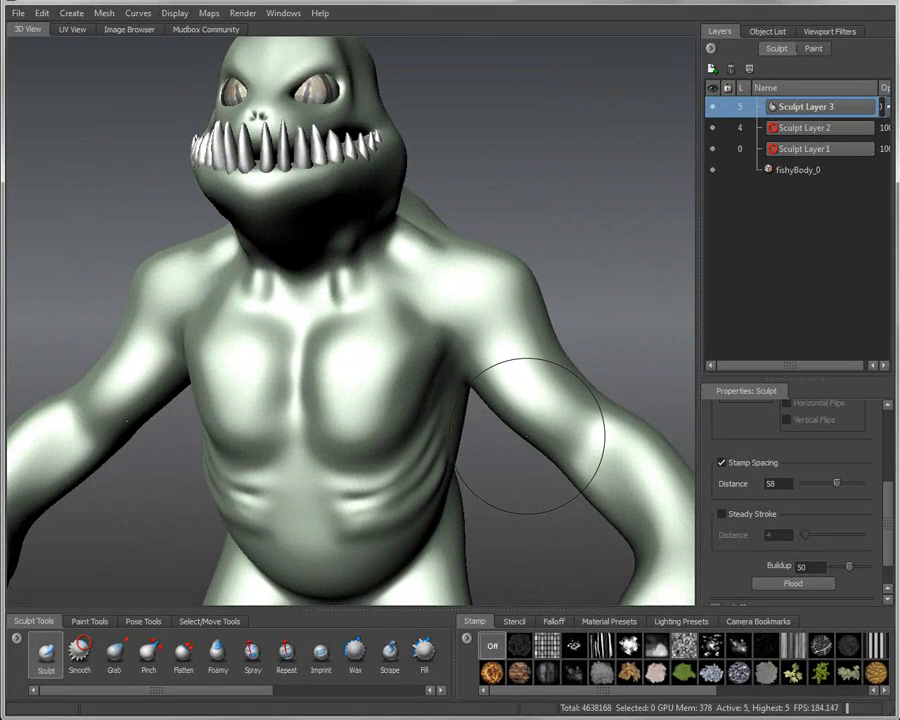
{"action": "mouse_move", "coordinate": [546, 397]}
{"action": "left_mouse_down"}
{"action": "mouse_move", "coordinate": [476, 283]}
{"action": "mouse_move", "coordinate": [388, 256]}
{"action": "left_mouse_up"}
{"action": "left_click_drag", "start_coordinate": [392, 380], "coordinate": [357, 308]}
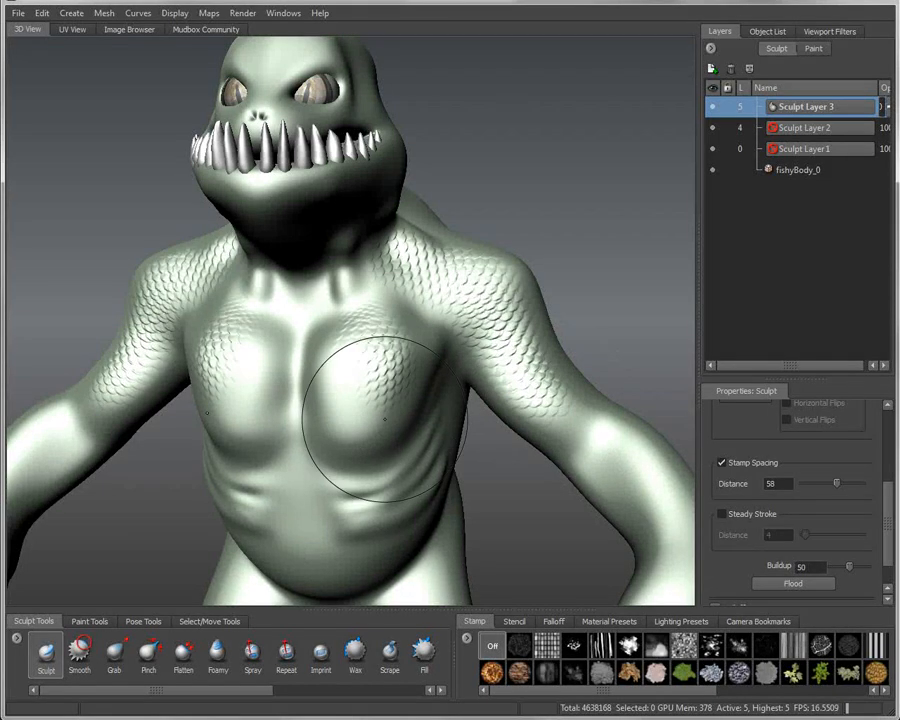
{"action": "mouse_move", "coordinate": [357, 424]}
{"action": "left_mouse_down"}
{"action": "mouse_move", "coordinate": [325, 352]}
{"action": "mouse_move", "coordinate": [317, 300]}
{"action": "mouse_move", "coordinate": [305, 290]}
{"action": "left_mouse_up"}
{"action": "mouse_move", "coordinate": [400, 362]}
{"action": "left_mouse_down"}
{"action": "mouse_move", "coordinate": [424, 327]}
{"action": "mouse_move", "coordinate": [391, 286]}
{"action": "mouse_move", "coordinate": [363, 280]}
{"action": "mouse_move", "coordinate": [362, 258]}
{"action": "left_mouse_up"}
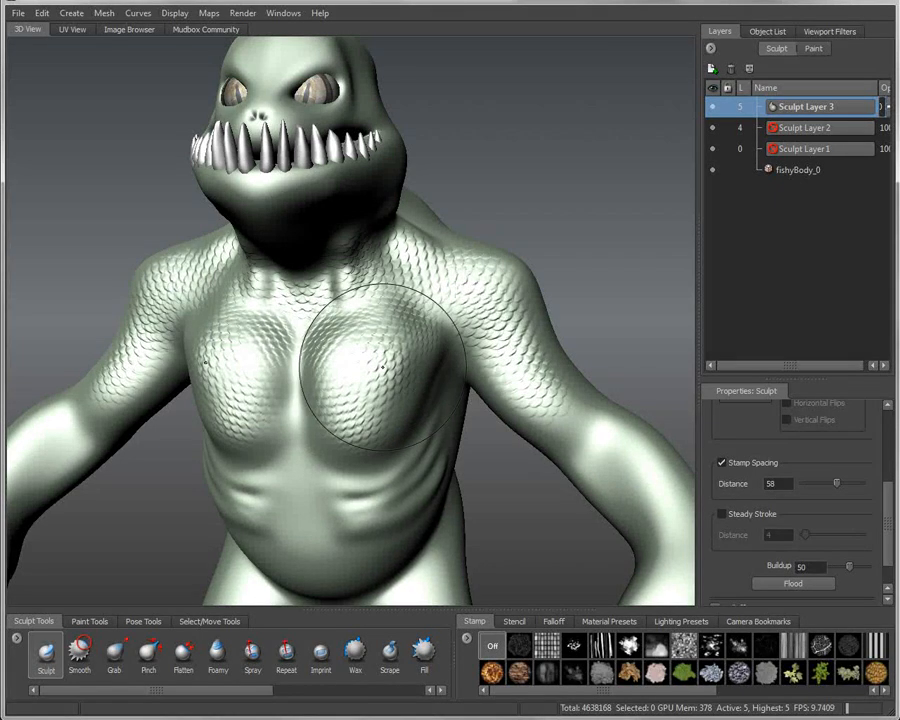
- Smooth the scales where the chest meets the collarbones and shoulders, and inspect the scaled upper body up close and from afar
{"action": "left_click_drag", "start_coordinate": [383, 367], "coordinate": [378, 252], "text": "shift"}
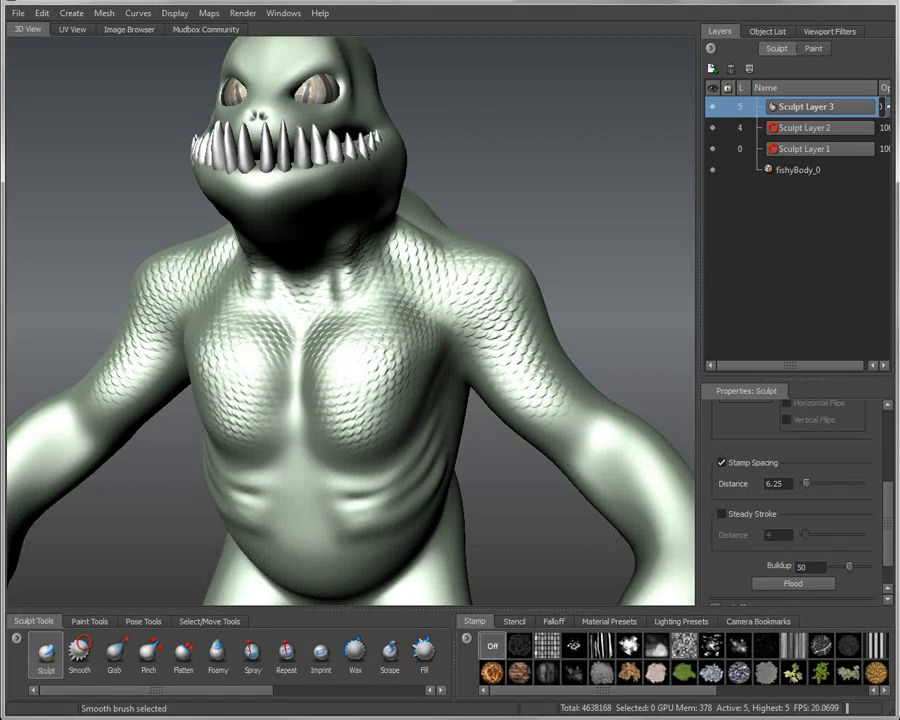
{"action": "left_click_drag", "start_coordinate": [417, 318], "coordinate": [407, 379]}
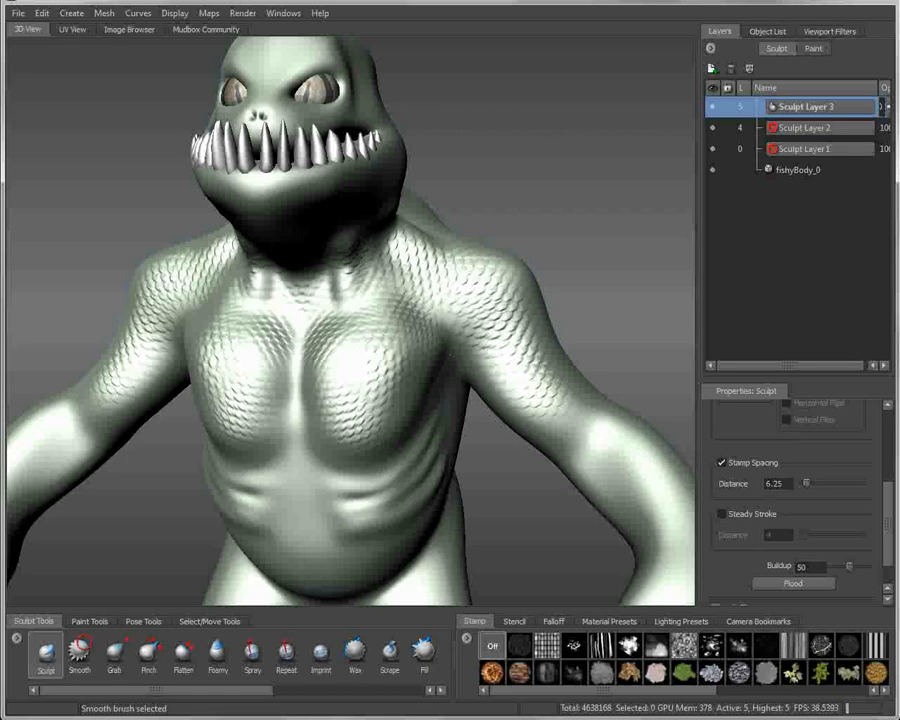
{"action": "left_click_drag", "start_coordinate": [172, 252], "coordinate": [241, 308], "text": "alt"}
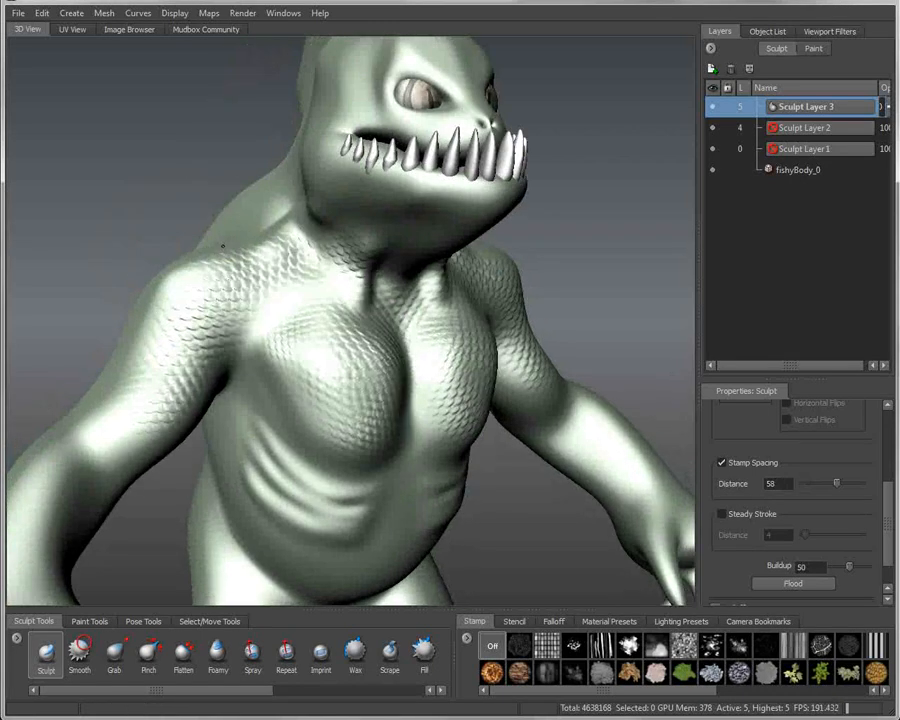
{"action": "mouse_move", "coordinate": [241, 308]}
{"action": "right_mouse_down", "text": "alt"}
{"action": "mouse_move", "coordinate": [376, 312]}
{"action": "mouse_move", "coordinate": [255, 313]}
{"action": "mouse_move", "coordinate": [215, 301]}
{"action": "right_mouse_up", "text": "alt"}
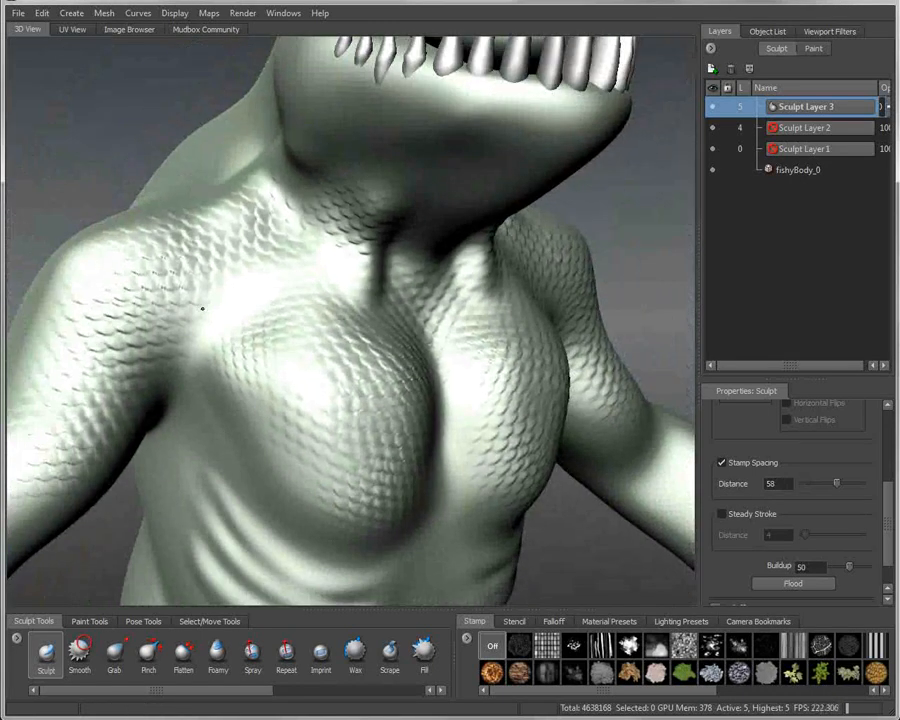
{"action": "right_click_drag", "start_coordinate": [431, 319], "coordinate": [215, 303], "text": "alt"}
{"action": "left_click_drag", "start_coordinate": [215, 303], "coordinate": [257, 303], "text": "alt"}
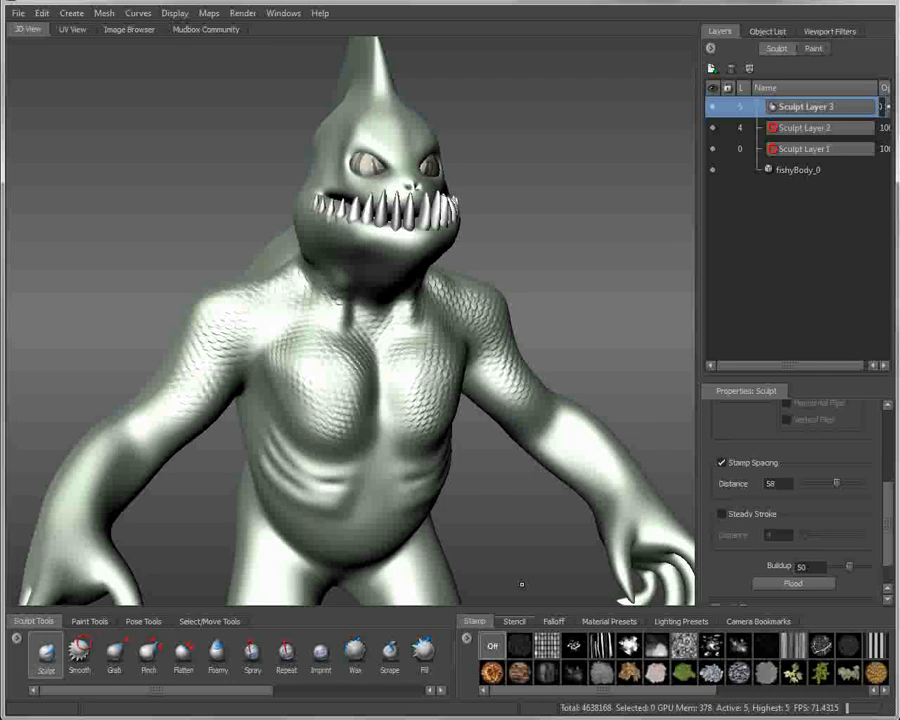
- Turn on the pebbled skin stencil, and scale and move it to cover the creature's lower back
{"action": "left_click", "coordinate": [514, 621]}
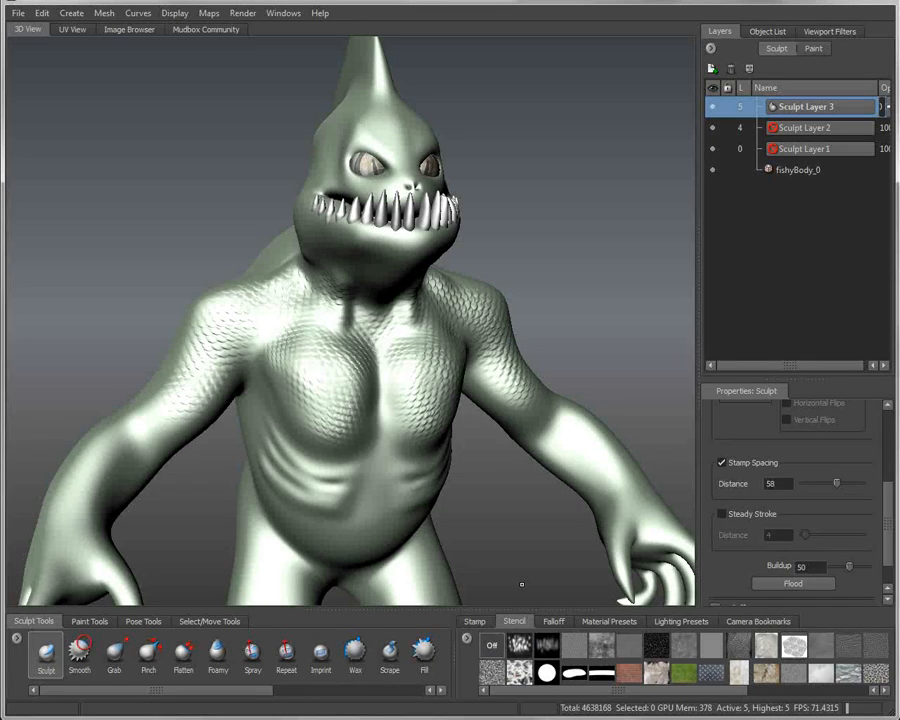
{"action": "left_click", "coordinate": [794, 646]}
{"action": "left_click_drag", "start_coordinate": [470, 405], "coordinate": [206, 412], "text": "alt"}
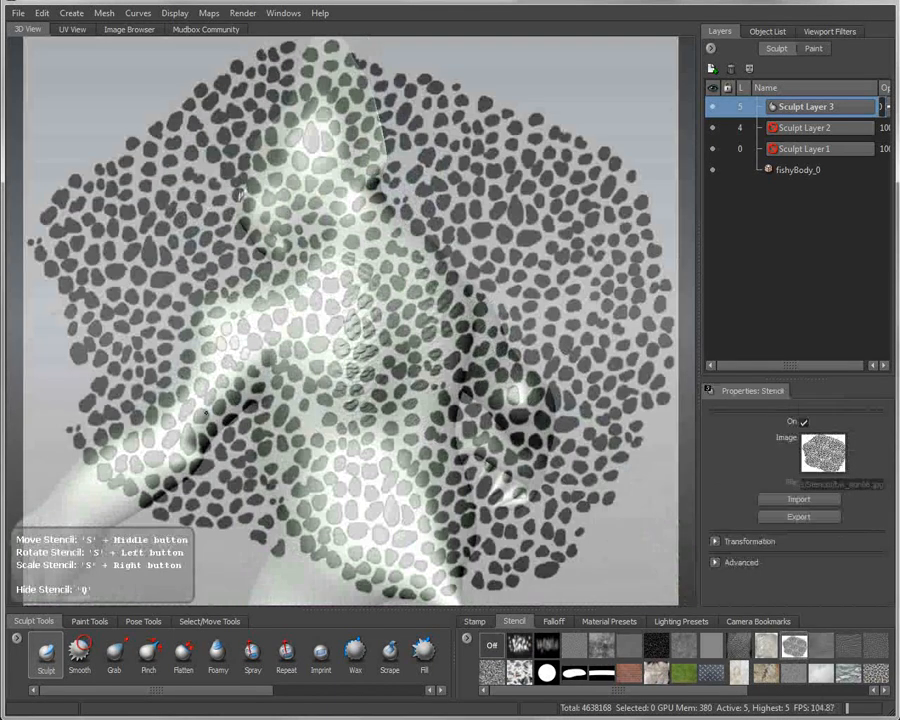
{"action": "right_click_drag", "start_coordinate": [323, 394], "coordinate": [221, 361]}
{"action": "middle_click_drag", "start_coordinate": [221, 361], "coordinate": [235, 522]}
{"action": "right_click_drag", "start_coordinate": [370, 484], "coordinate": [320, 484]}
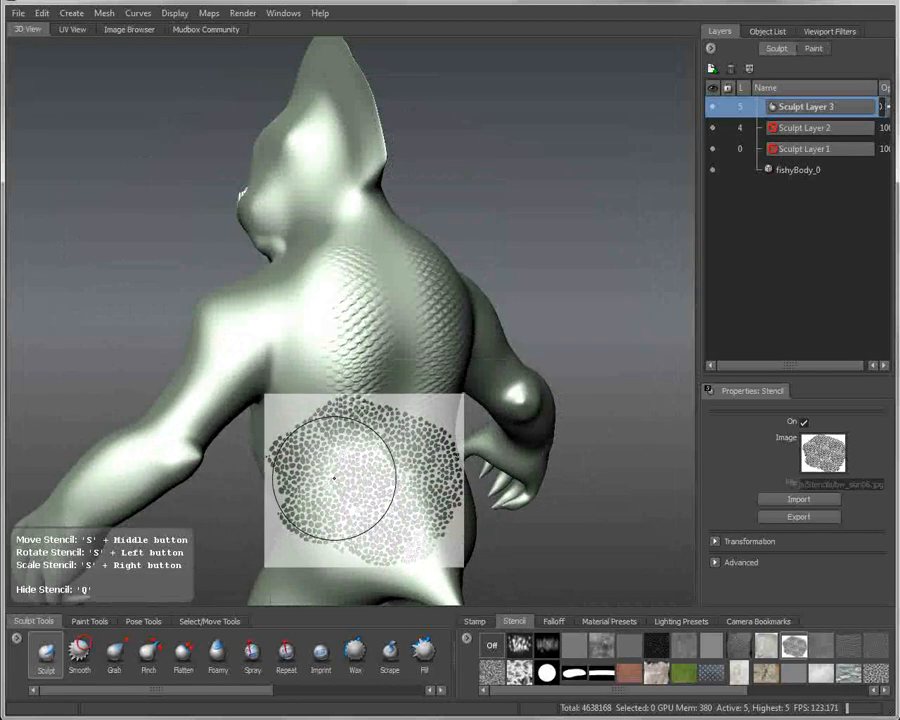
{"action": "middle_click_drag", "start_coordinate": [334, 478], "coordinate": [340, 424], "text": "alt"}
{"action": "right_click_drag", "start_coordinate": [340, 424], "coordinate": [455, 471], "text": "alt"}
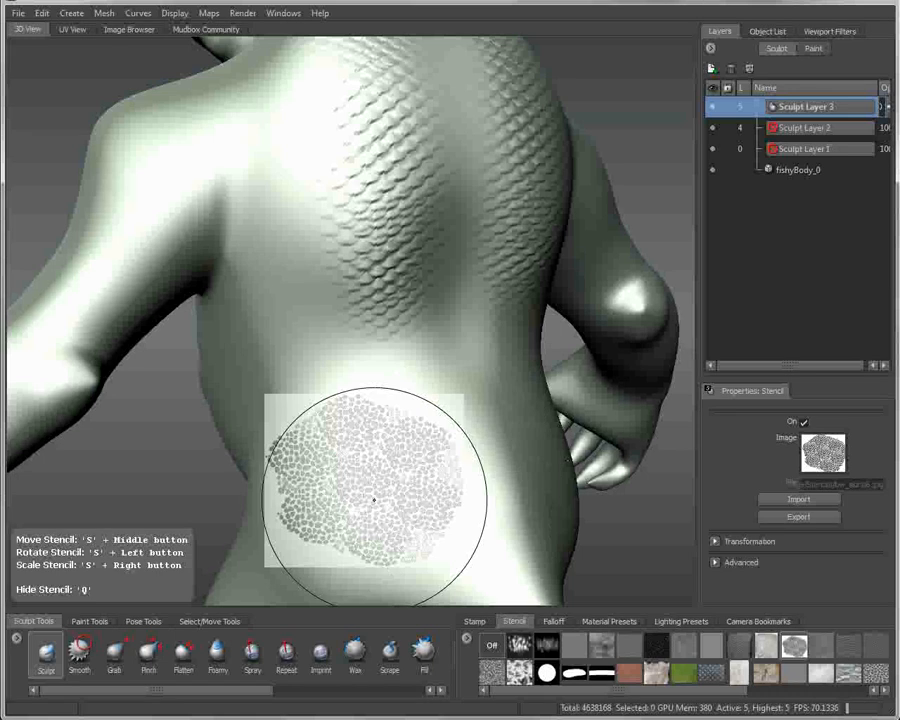
{"action": "mouse_move", "coordinate": [374, 500]}
{"action": "right_mouse_down"}
{"action": "mouse_move", "coordinate": [459, 488]}
{"action": "mouse_move", "coordinate": [545, 494]}
{"action": "right_mouse_up"}
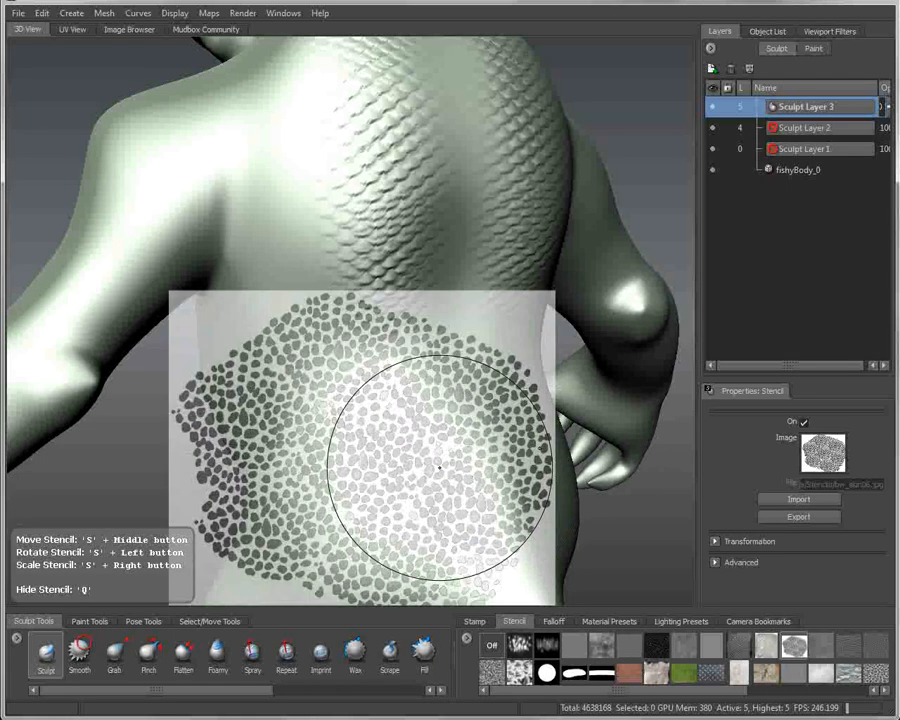
{"action": "middle_click_drag", "start_coordinate": [426, 465], "coordinate": [450, 464]}
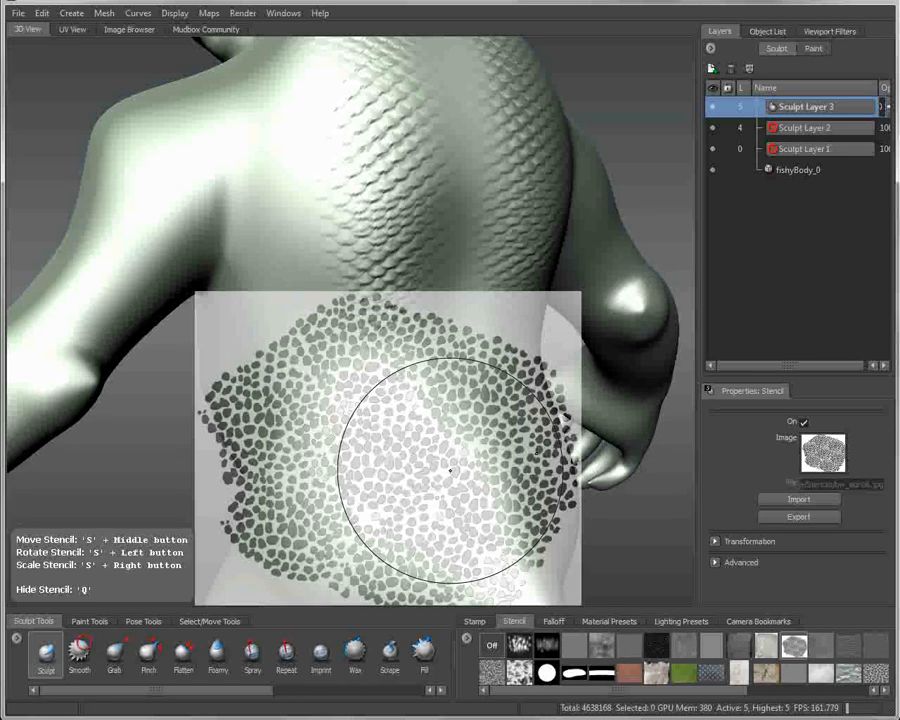
- Sculpt the pebbled skin pattern through the stencil across the lower back and tail base, and turn the stencil off
{"action": "key", "text": "q"}
{"action": "mouse_move", "coordinate": [367, 438]}
{"action": "left_mouse_down"}
{"action": "mouse_move", "coordinate": [368, 453]}
{"action": "mouse_move", "coordinate": [402, 372]}
{"action": "mouse_move", "coordinate": [463, 463]}
{"action": "left_mouse_up"}
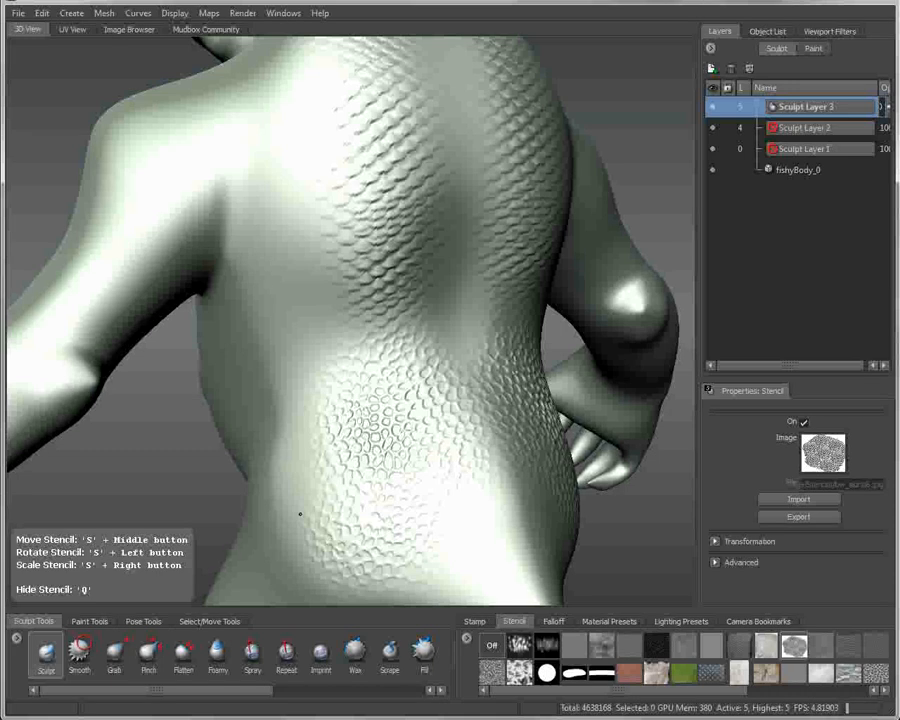
{"action": "key", "text": "q"}
{"action": "key", "text": "q"}
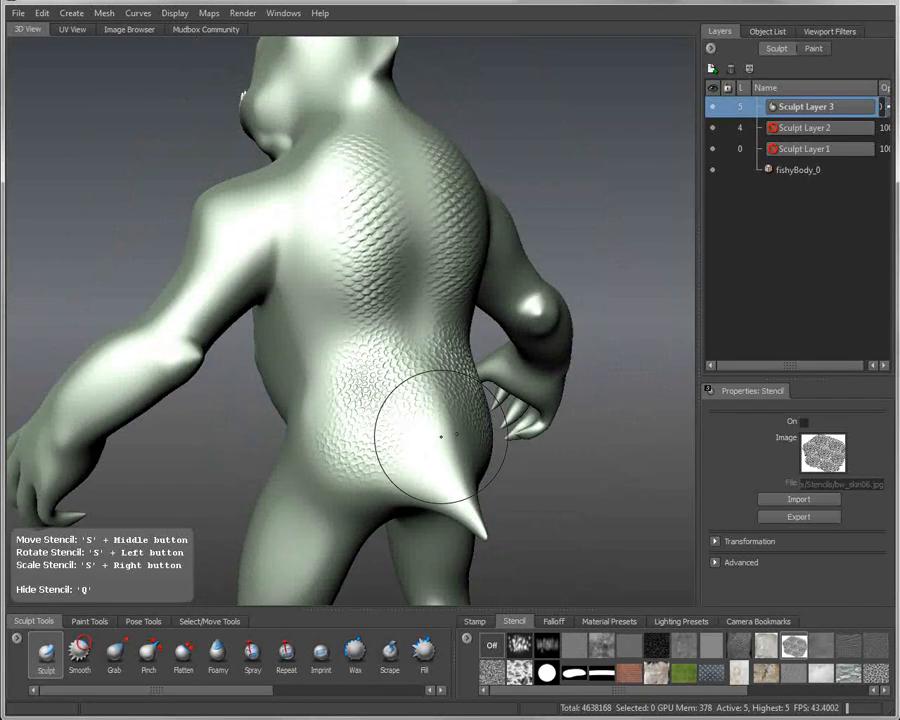
- Choose the fang VDM image as the stencil and place it over the back of the elbow
{"action": "left_click_drag", "start_coordinate": [660, 690], "coordinate": [781, 690]}
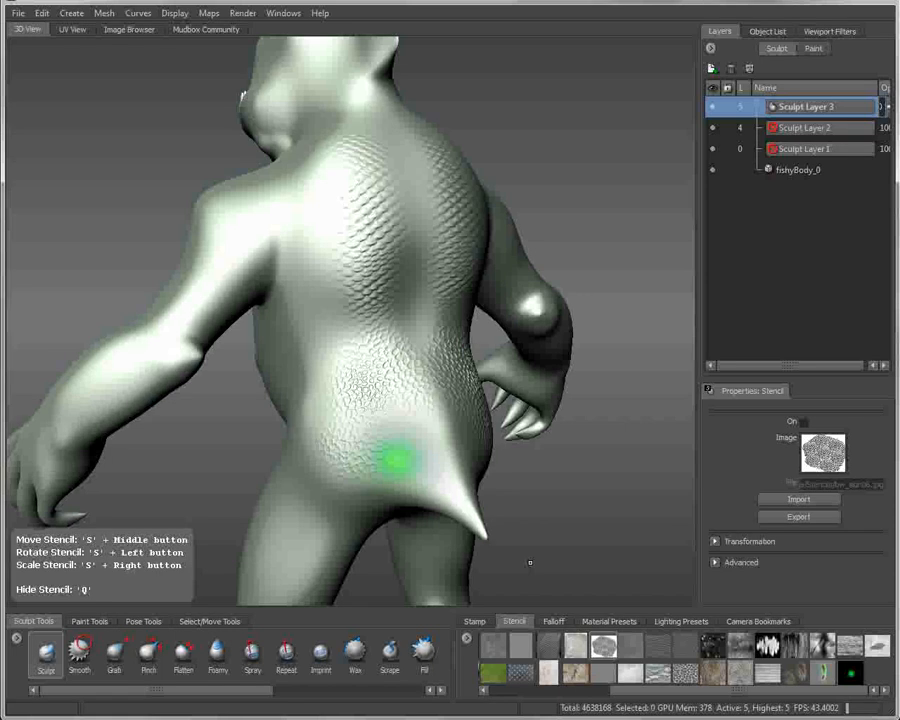
{"action": "middle_click_drag", "start_coordinate": [199, 386], "coordinate": [301, 387], "text": "alt"}
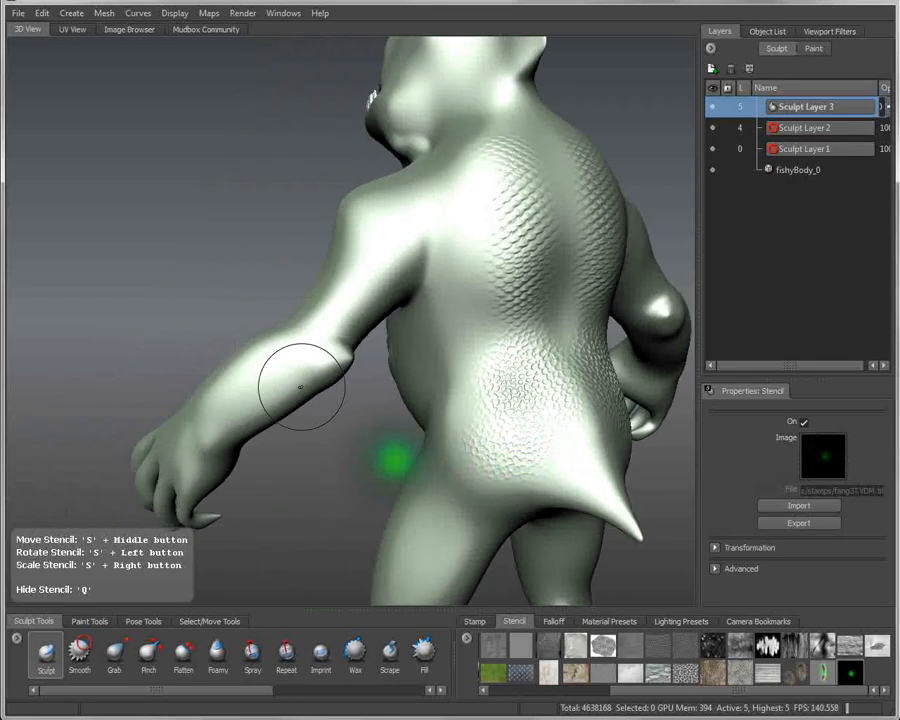
{"action": "right_click_drag", "start_coordinate": [301, 387], "coordinate": [336, 416], "text": "alt"}
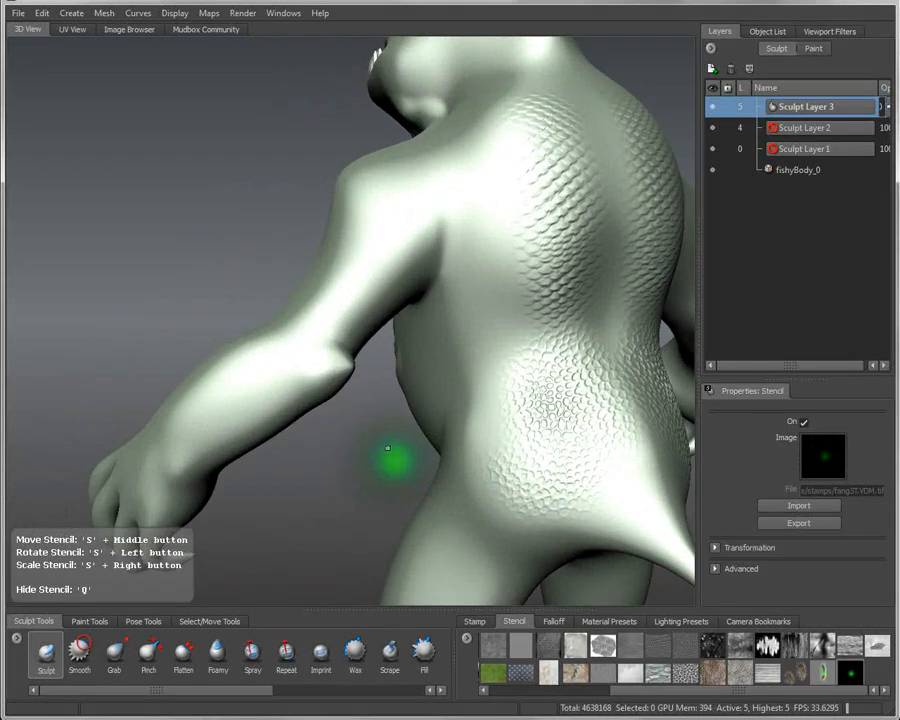
{"action": "middle_click_drag", "start_coordinate": [388, 448], "coordinate": [365, 355]}
{"action": "right_click_drag", "start_coordinate": [324, 402], "coordinate": [379, 407], "text": "alt"}
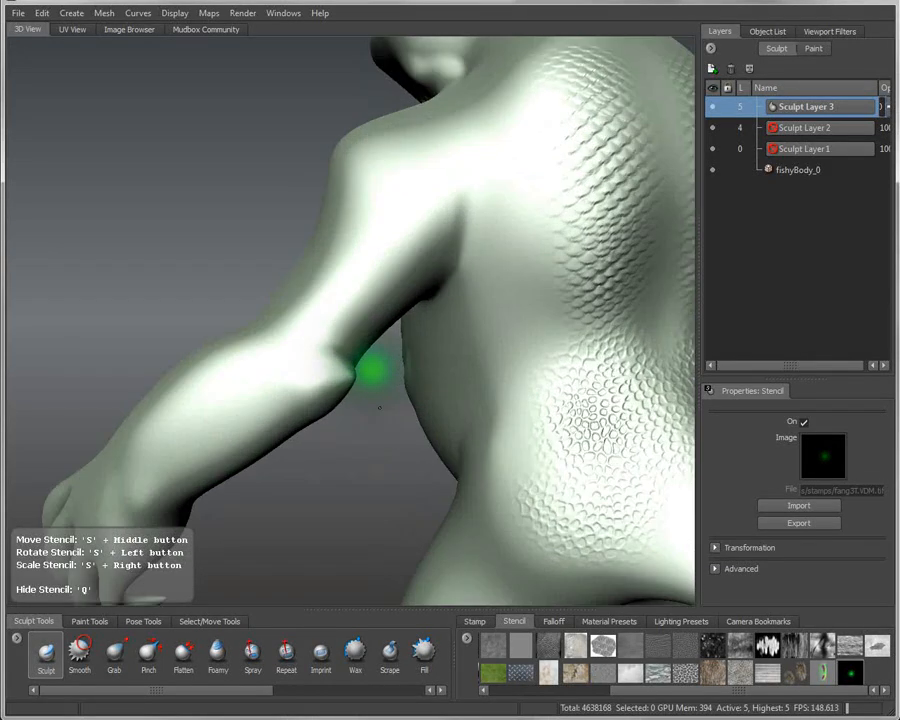
{"action": "left_click_drag", "start_coordinate": [379, 407], "coordinate": [412, 387], "text": "alt"}
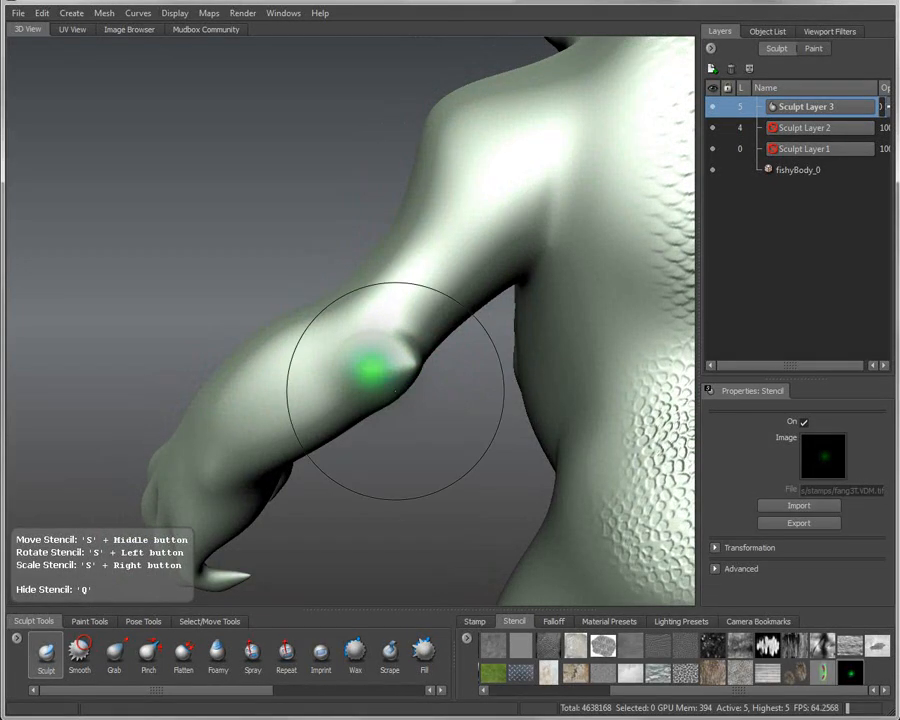
{"action": "mouse_move", "coordinate": [377, 371]}
{"action": "middle_mouse_down"}
{"action": "mouse_move", "coordinate": [389, 371]}
{"action": "mouse_move", "coordinate": [383, 363]}
{"action": "middle_mouse_up"}
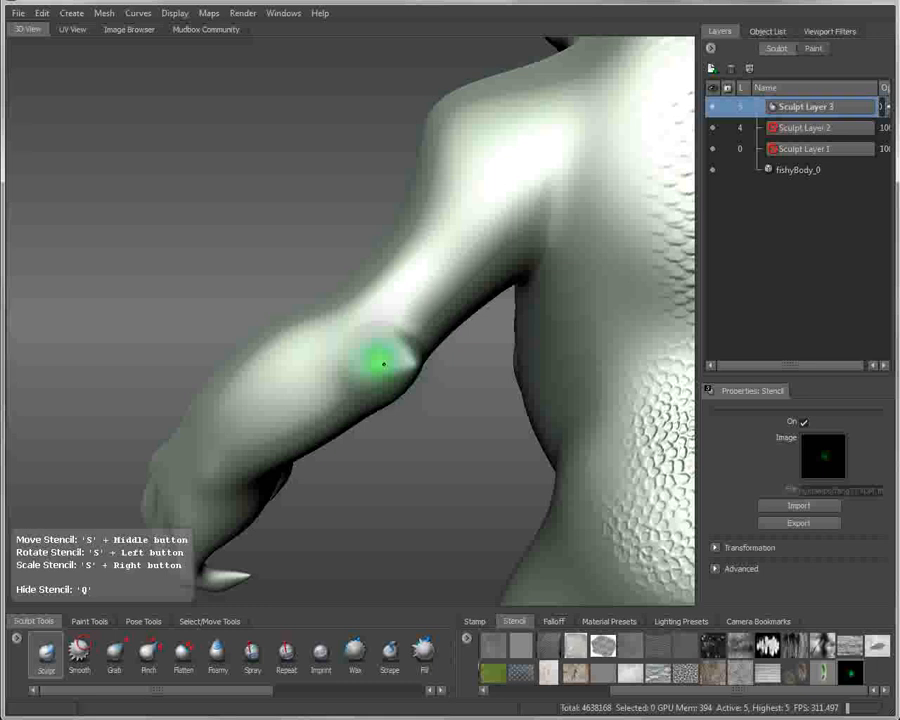
- Adjust the brush's size and strength, and sculpt a small fang through the stencil on the elbow
{"action": "left_click", "coordinate": [402, 554]}
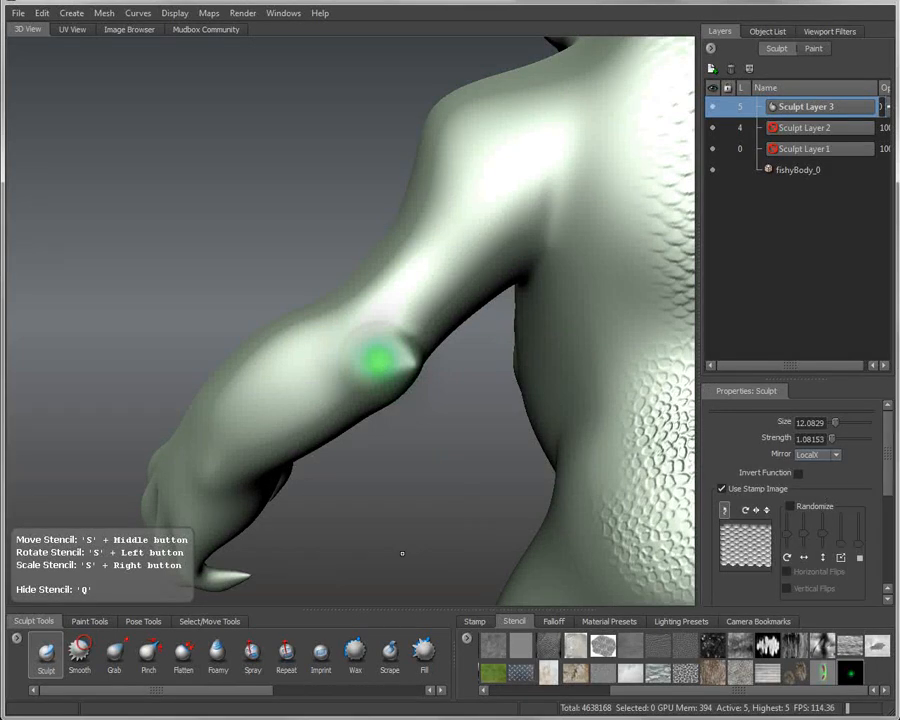
{"action": "scroll", "coordinate": [795, 505], "scroll_direction": "down", "scroll_amount": 4}
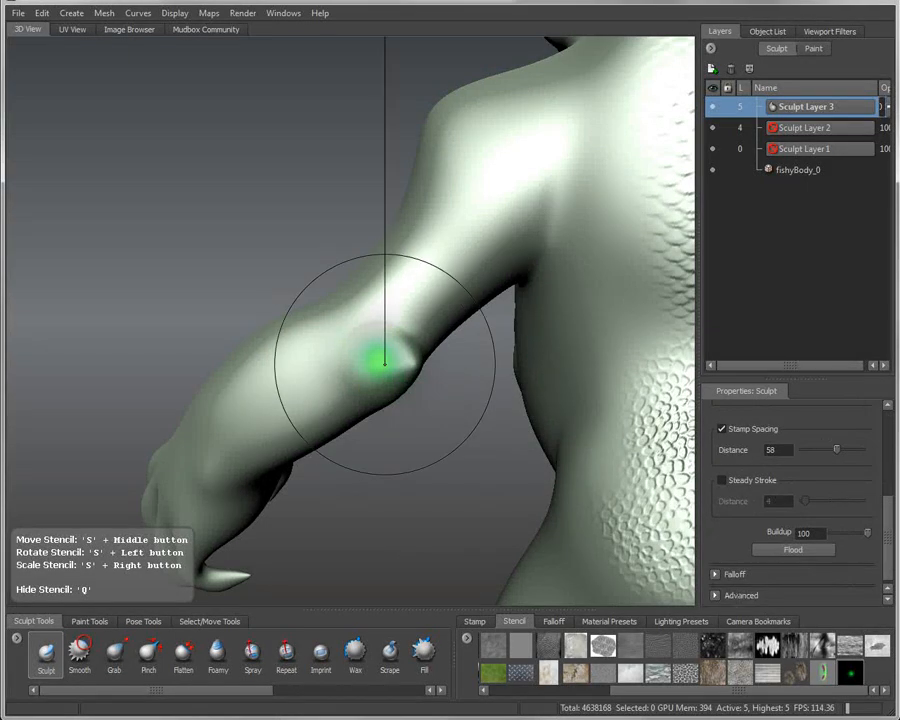
{"action": "mouse_move", "coordinate": [393, 356]}
{"action": "left_mouse_down"}
{"action": "mouse_move", "coordinate": [371, 355]}
{"action": "mouse_move", "coordinate": [371, 384]}
{"action": "mouse_move", "coordinate": [368, 356]}
{"action": "left_mouse_up"}
{"action": "key", "text": "ctrl+z"}
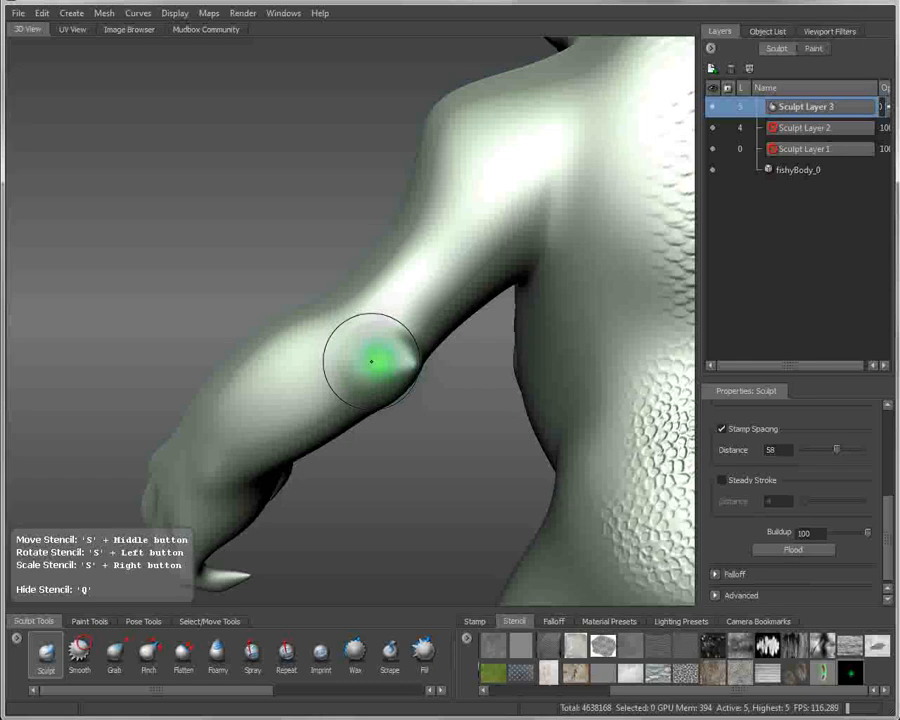
{"action": "key", "text": "m"}
{"action": "mouse_move", "coordinate": [377, 358]}
{"action": "left_mouse_down"}
{"action": "mouse_move", "coordinate": [377, 398]}
{"action": "mouse_move", "coordinate": [363, 360]}
{"action": "mouse_move", "coordinate": [371, 362]}
{"action": "left_mouse_up"}
{"action": "key", "text": "b"}
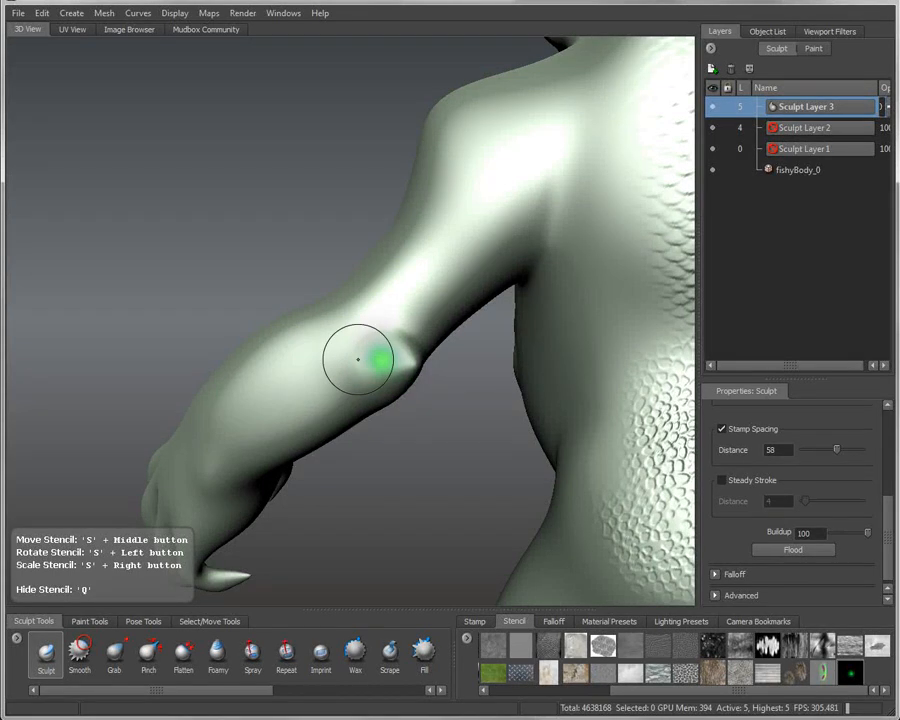
{"action": "left_click_drag", "start_coordinate": [358, 358], "coordinate": [376, 358]}
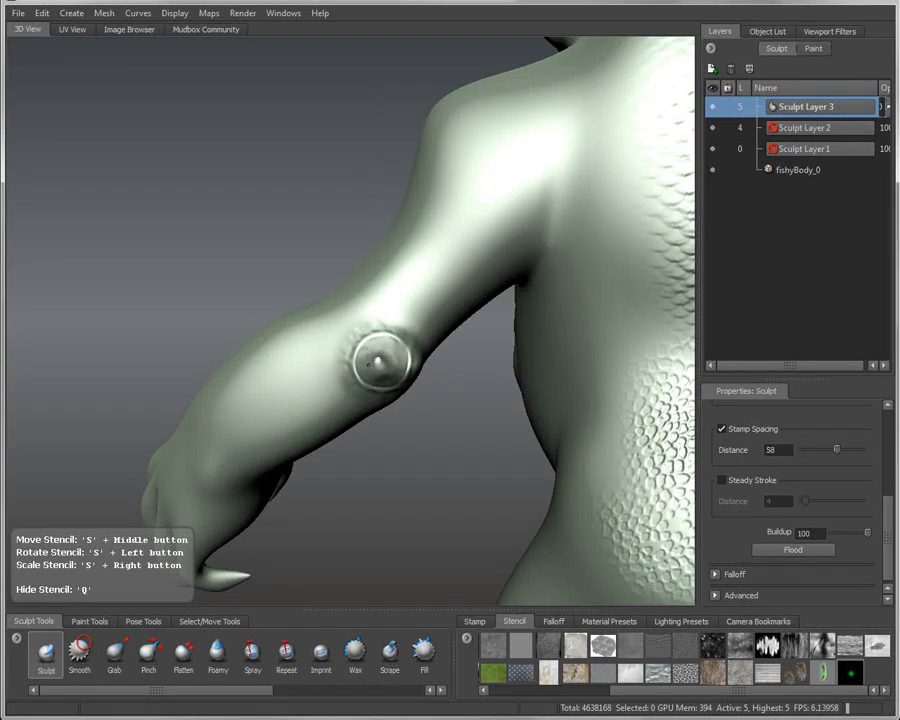
- Sculpt a fang through the stencil on the outer shoulder and check its shape in profile
{"action": "mouse_move", "coordinate": [380, 362]}
{"action": "left_mouse_down", "text": "alt"}
{"action": "mouse_move", "coordinate": [494, 378]}
{"action": "mouse_move", "coordinate": [471, 378]}
{"action": "mouse_move", "coordinate": [436, 422]}
{"action": "mouse_move", "coordinate": [414, 475]}
{"action": "mouse_move", "coordinate": [432, 483]}
{"action": "mouse_move", "coordinate": [391, 384]}
{"action": "left_mouse_up", "text": "alt"}
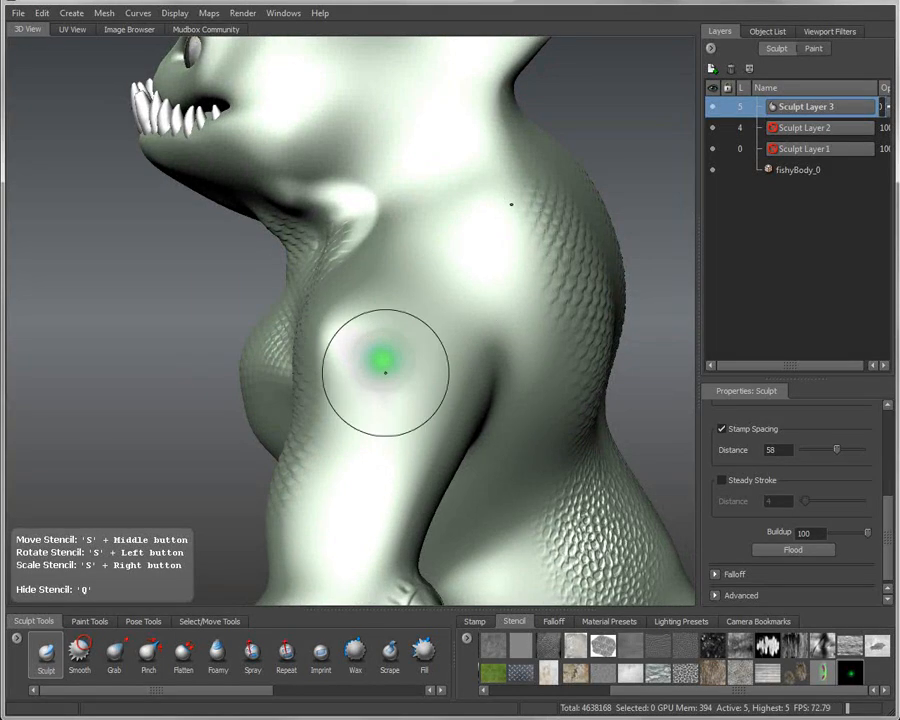
{"action": "left_click", "coordinate": [382, 362]}
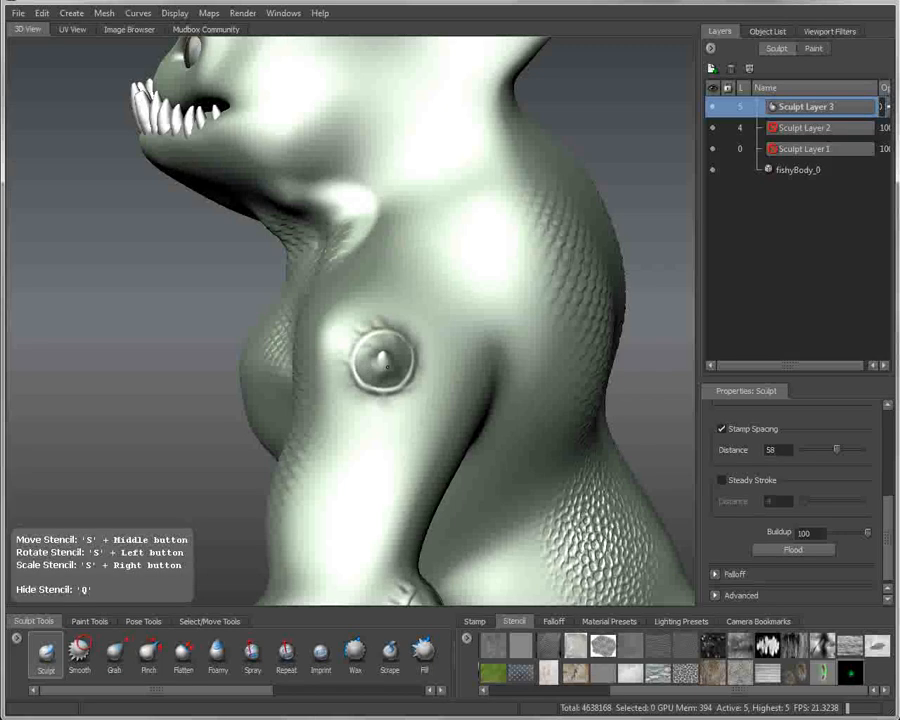
{"action": "left_click_drag", "start_coordinate": [388, 367], "coordinate": [365, 361]}
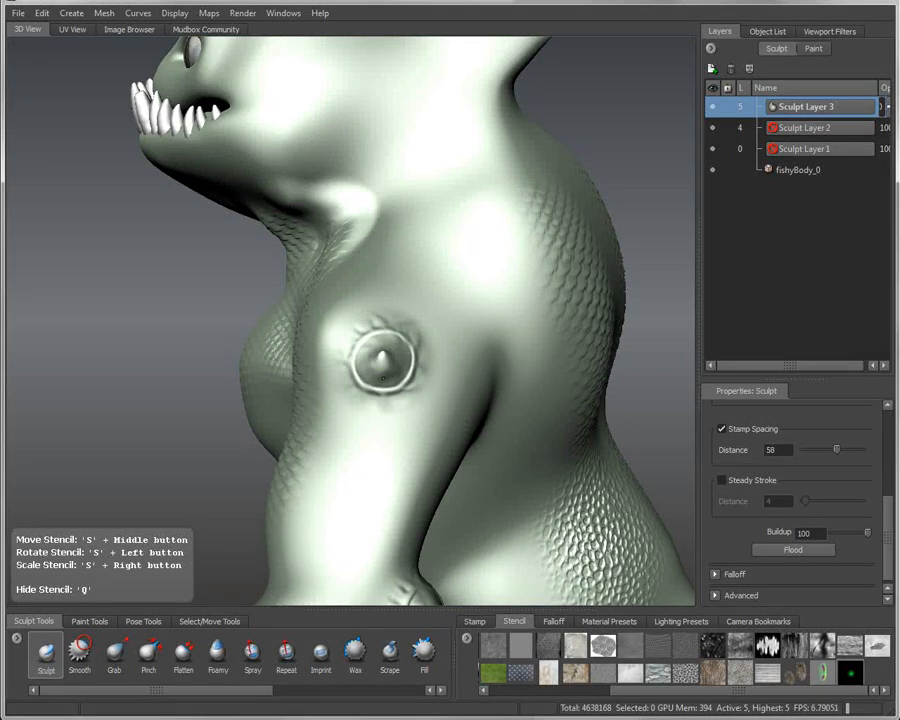
{"action": "left_click_drag", "start_coordinate": [379, 453], "coordinate": [538, 443], "text": "alt"}
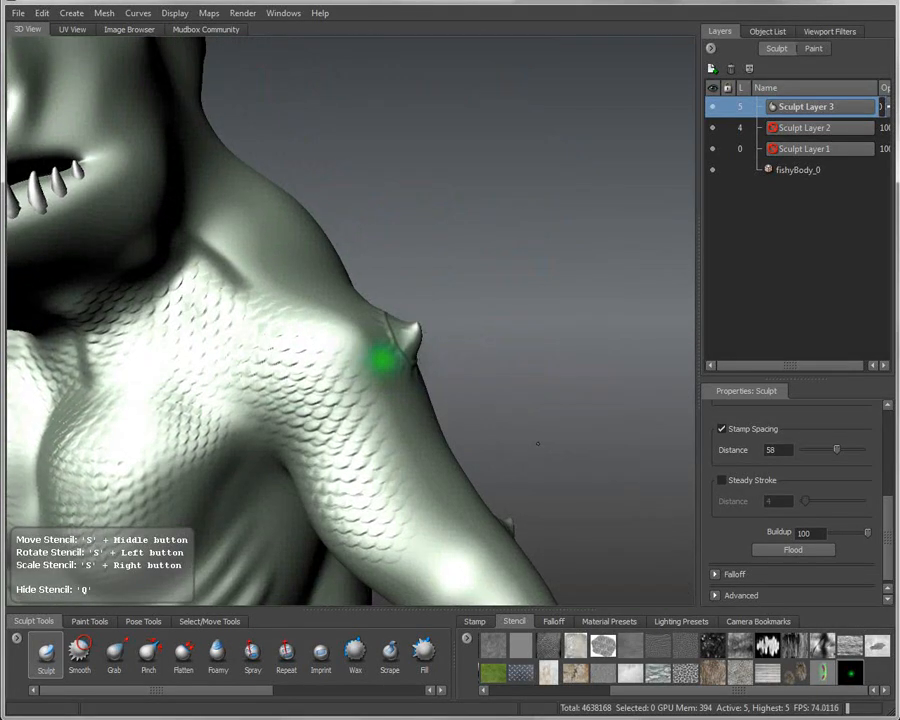
{"action": "right_click_drag", "start_coordinate": [538, 443], "coordinate": [672, 468], "text": "alt"}
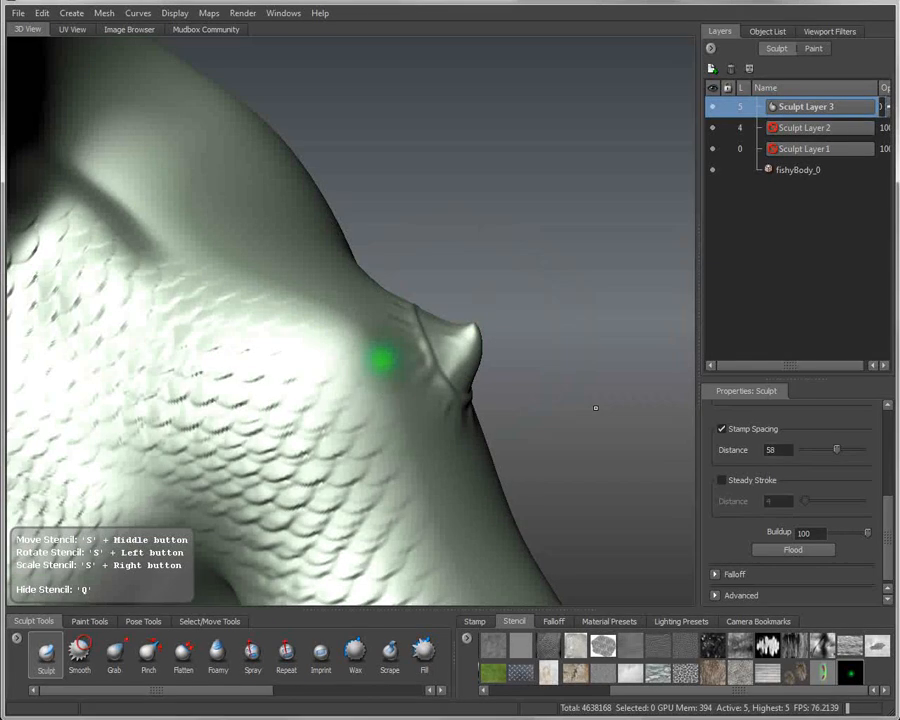
{"action": "mouse_move", "coordinate": [520, 423]}
{"action": "left_mouse_down", "text": "alt"}
{"action": "mouse_move", "coordinate": [492, 392]}
{"action": "mouse_move", "coordinate": [458, 389]}
{"action": "mouse_move", "coordinate": [543, 382]}
{"action": "mouse_move", "coordinate": [597, 414]}
{"action": "left_mouse_up", "text": "alt"}
- Set the Sculpt strength to 100 and sculpt a long curved fang through the stencil on the outer shoulder
{"action": "left_click_drag", "start_coordinate": [887, 541], "coordinate": [887, 455]}
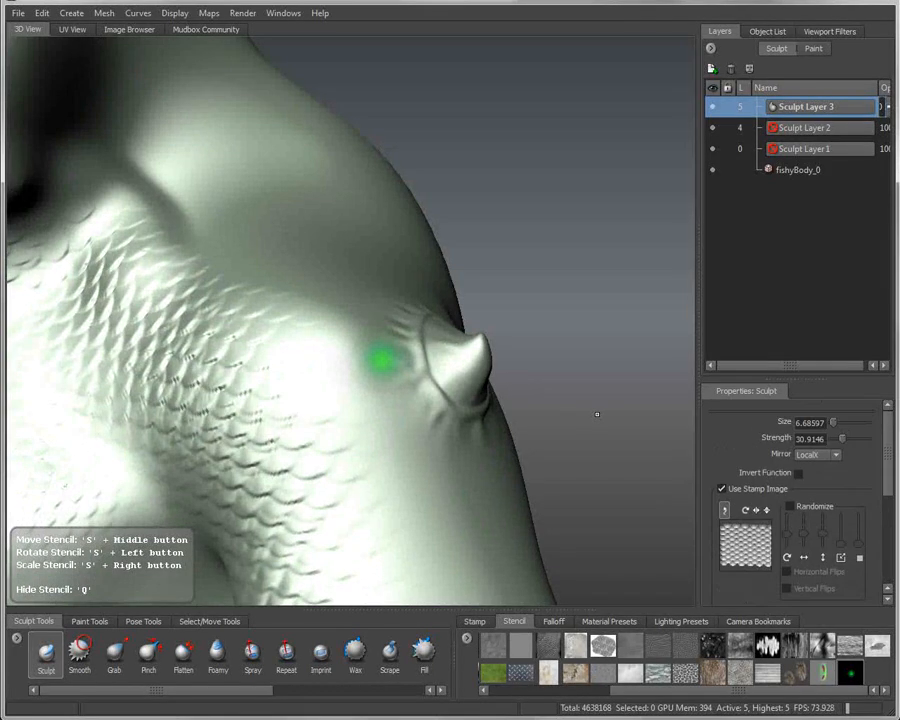
{"action": "mouse_move", "coordinate": [462, 390]}
{"action": "left_mouse_down", "text": "alt"}
{"action": "mouse_move", "coordinate": [412, 421]}
{"action": "mouse_move", "coordinate": [438, 438]}
{"action": "mouse_move", "coordinate": [366, 444]}
{"action": "mouse_move", "coordinate": [434, 428]}
{"action": "mouse_move", "coordinate": [335, 414]}
{"action": "left_mouse_up", "text": "alt"}
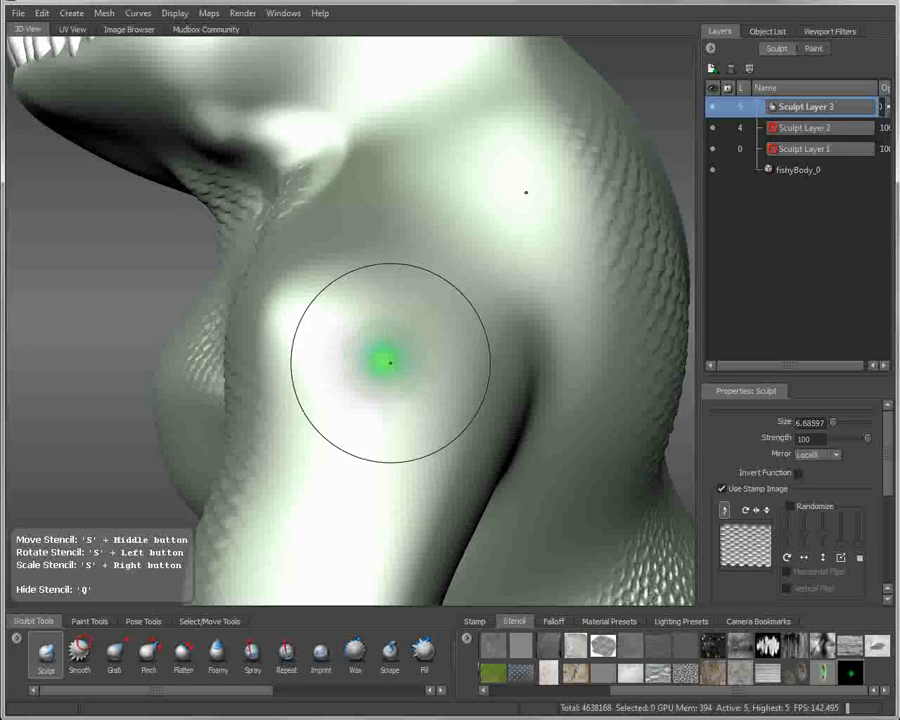
{"action": "mouse_move", "coordinate": [420, 366]}
{"action": "left_mouse_down"}
{"action": "mouse_move", "coordinate": [410, 343]}
{"action": "mouse_move", "coordinate": [435, 336]}
{"action": "mouse_move", "coordinate": [496, 353]}
{"action": "left_mouse_up"}
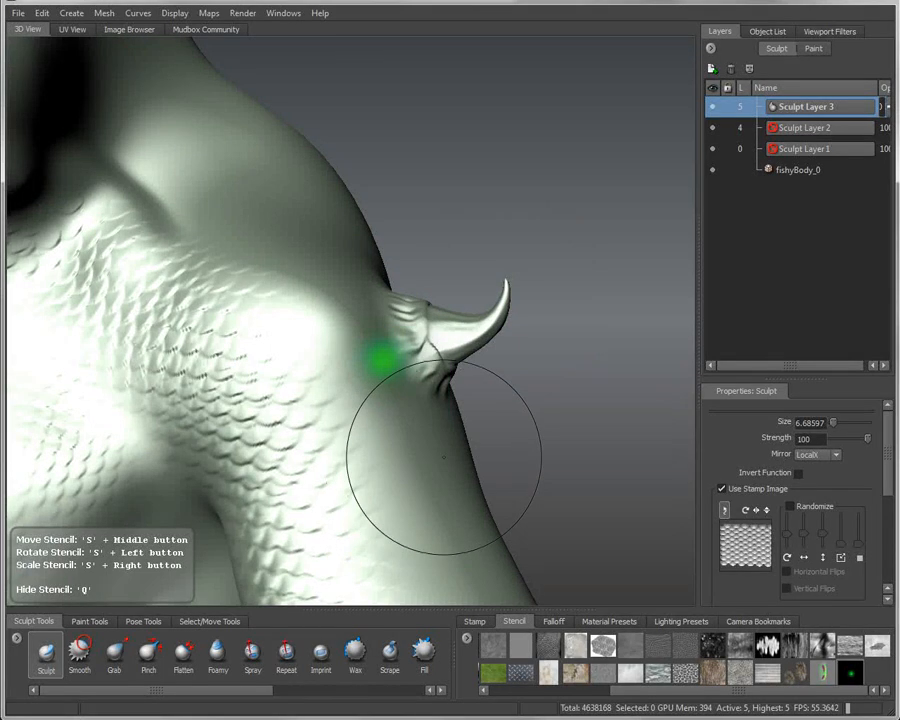
- Examine the whole creature from the front and at an angle to judge both shoulder fangs
{"action": "mouse_move", "coordinate": [504, 442]}
{"action": "right_mouse_down", "text": "alt"}
{"action": "mouse_move", "coordinate": [292, 429]}
{"action": "mouse_move", "coordinate": [215, 412]}
{"action": "right_mouse_up", "text": "alt"}
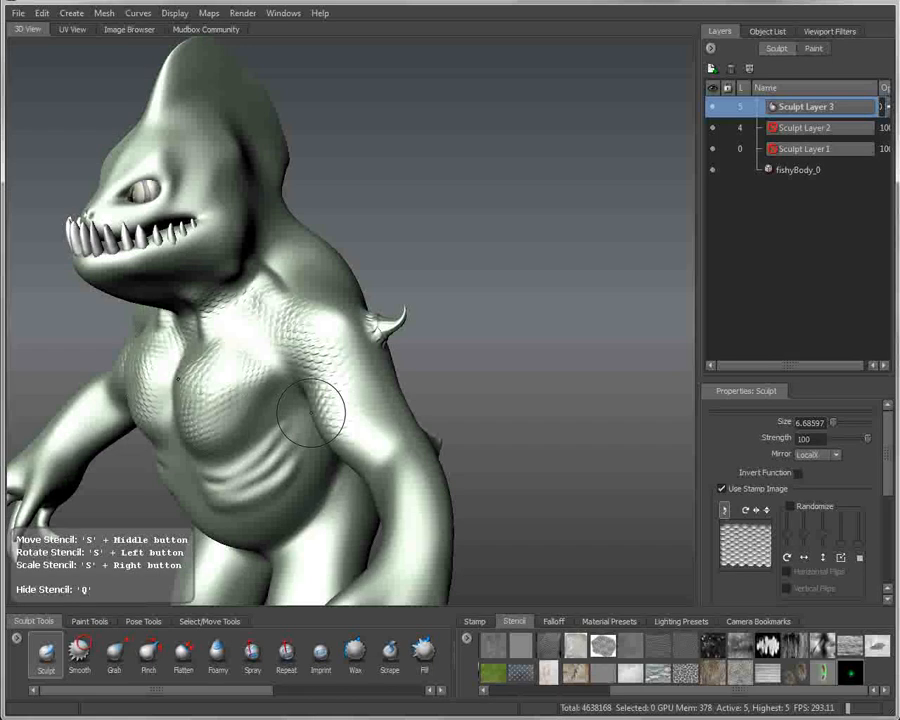
{"action": "left_click_drag", "start_coordinate": [312, 410], "coordinate": [400, 410], "text": "alt"}
{"action": "middle_click_drag", "start_coordinate": [400, 410], "coordinate": [486, 412], "text": "alt"}
{"action": "middle_click_drag", "start_coordinate": [352, 416], "coordinate": [440, 408], "text": "alt"}
{"action": "right_click_drag", "start_coordinate": [440, 408], "coordinate": [358, 408], "text": "alt"}
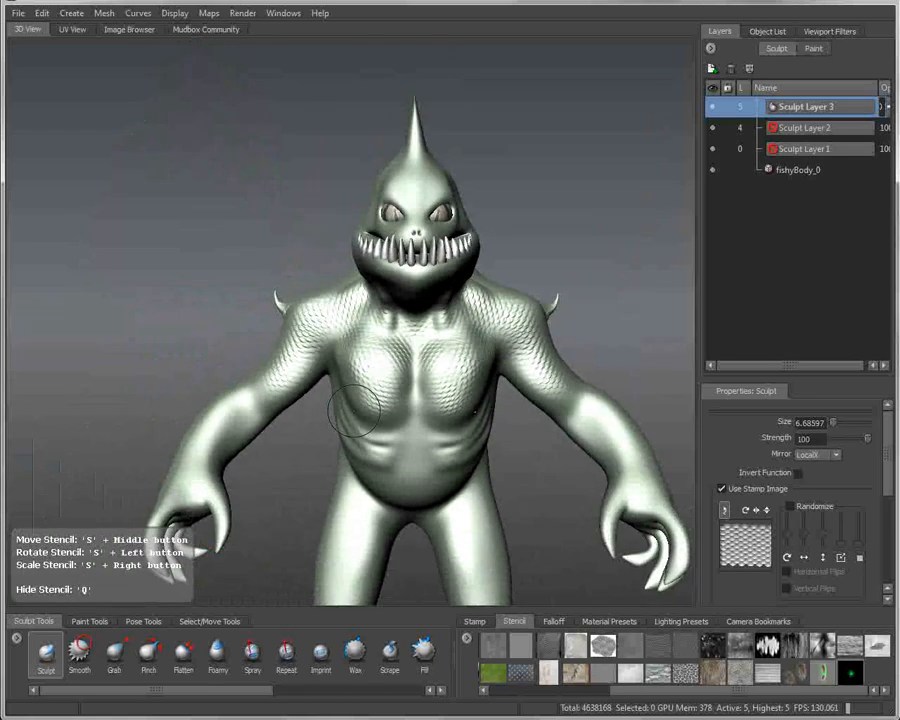
{"action": "middle_click_drag", "start_coordinate": [358, 408], "coordinate": [314, 383], "text": "alt"}
{"action": "left_click_drag", "start_coordinate": [314, 383], "coordinate": [378, 398], "text": "alt"}
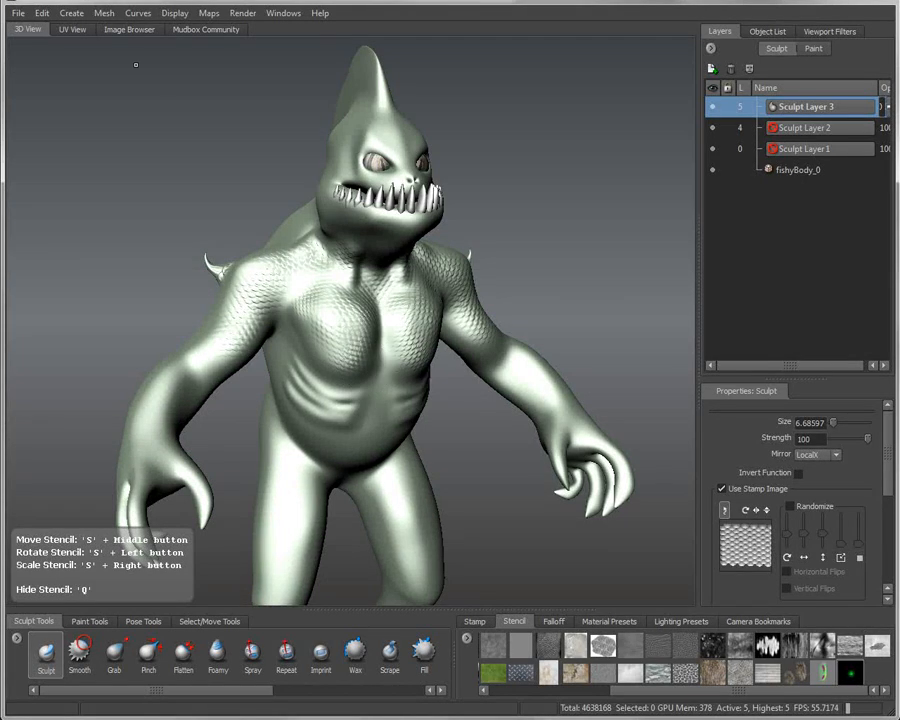
- Start a new scene without saving the changes to the fanged creature
{"action": "left_click", "coordinate": [18, 13]}
{"action": "left_click", "coordinate": [40, 27]}
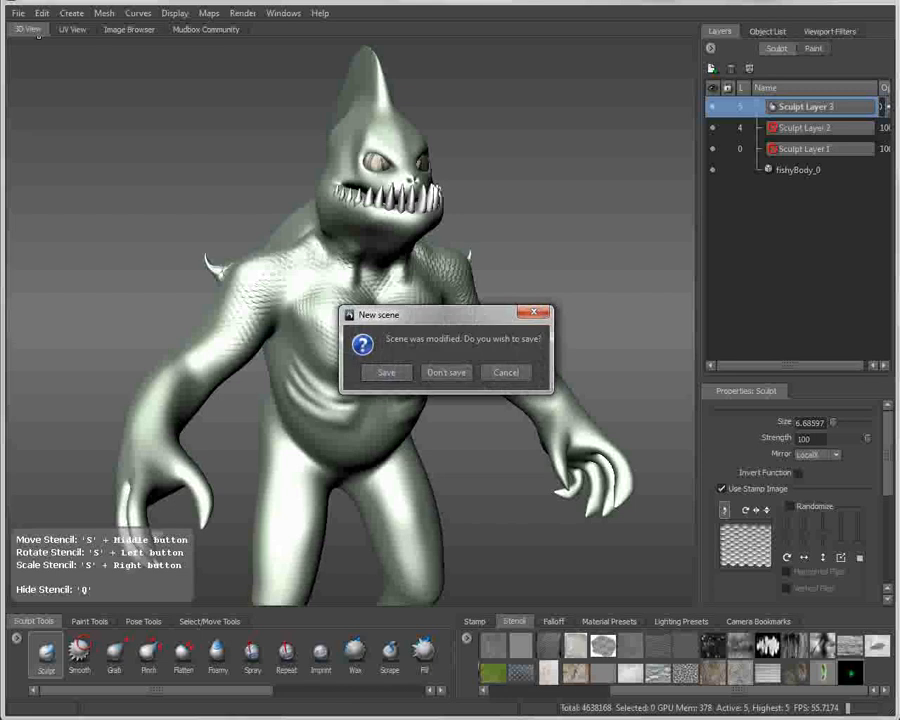
{"action": "left_click", "coordinate": [446, 372]}
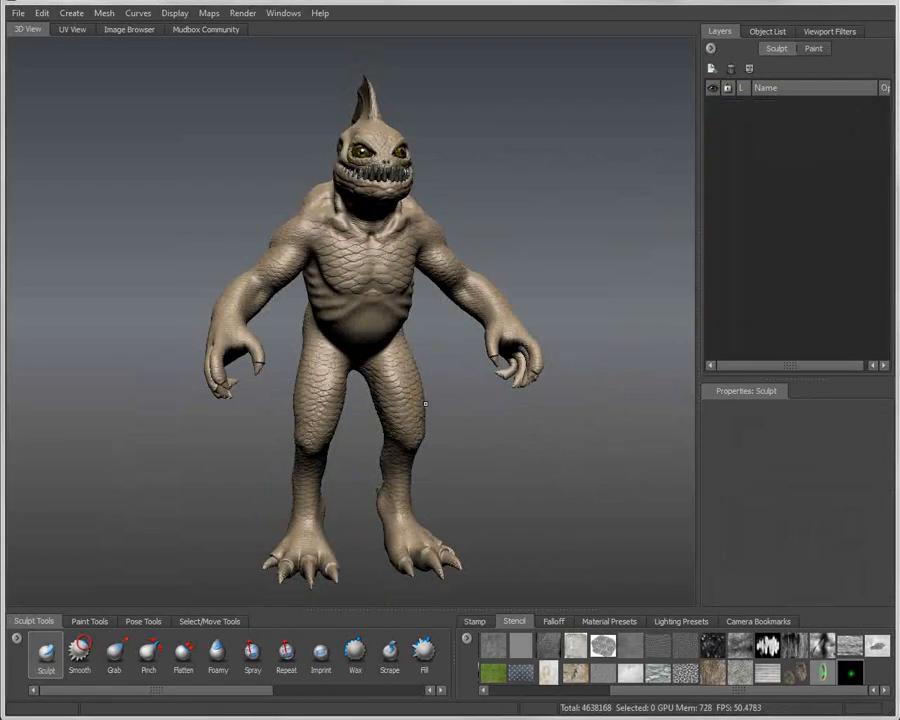
- Examine the finished creature's scales, elbow spines, chest and face from the side and front
{"action": "left_click_drag", "start_coordinate": [425, 404], "coordinate": [508, 380], "text": "alt"}
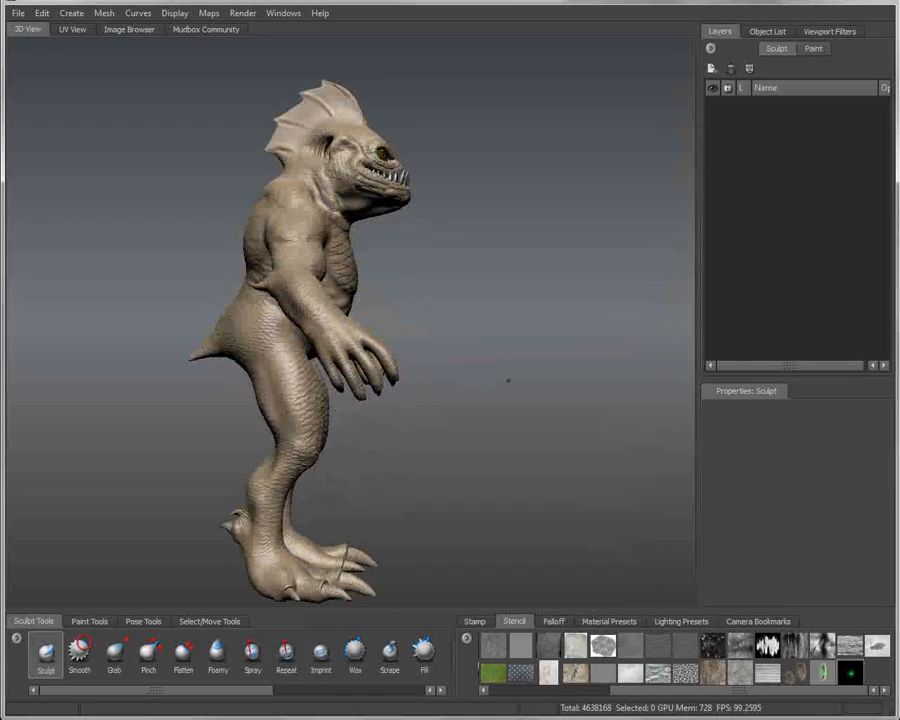
{"action": "middle_click_drag", "start_coordinate": [395, 313], "coordinate": [488, 450], "text": "alt"}
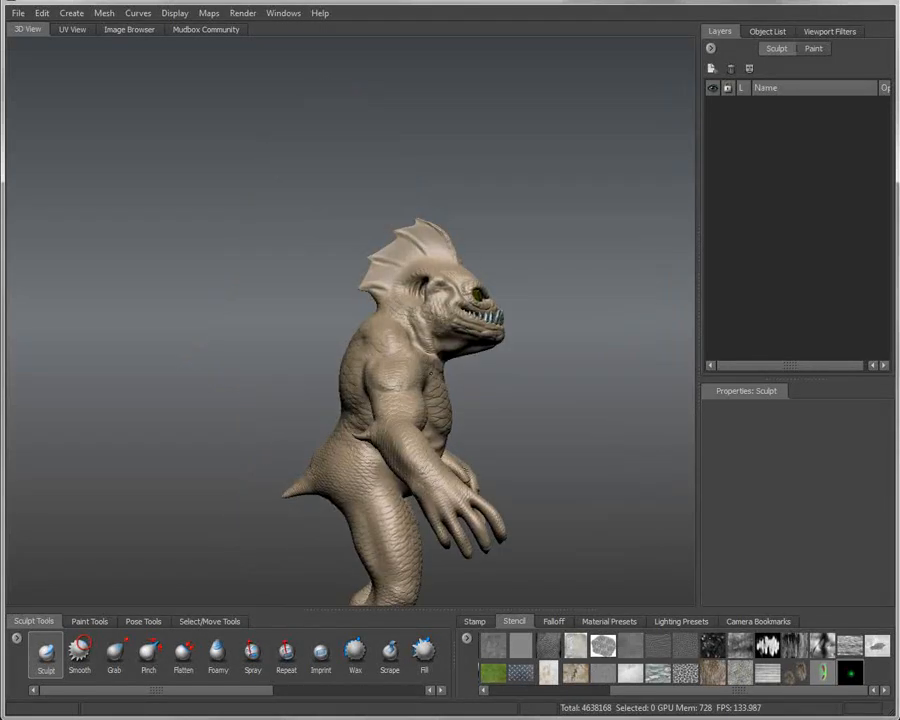
{"action": "right_click_drag", "start_coordinate": [430, 373], "coordinate": [677, 432], "text": "alt"}
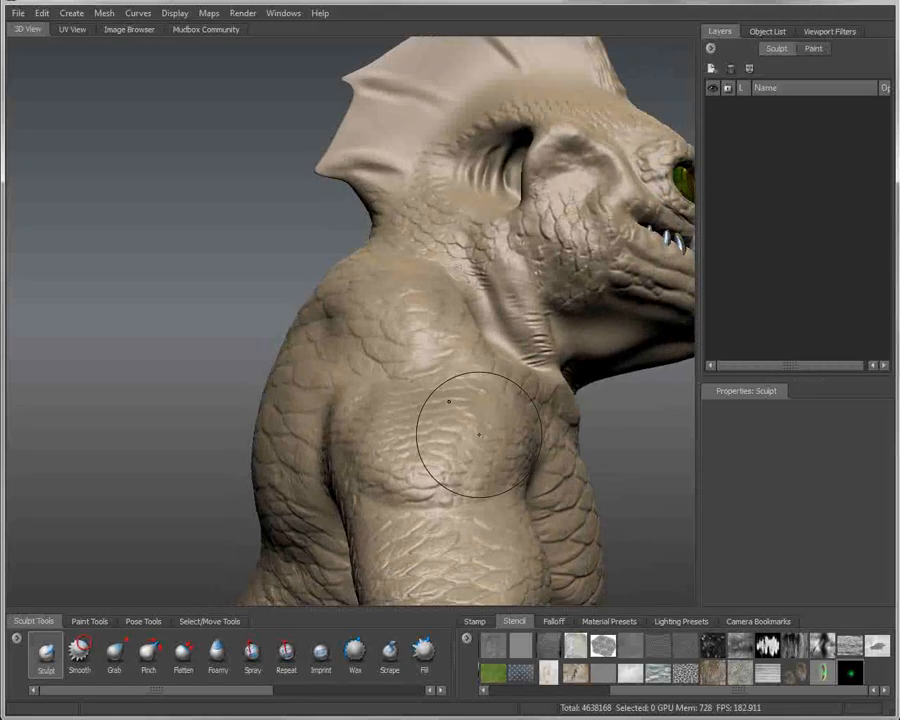
{"action": "left_click_drag", "start_coordinate": [479, 434], "coordinate": [455, 323], "text": "alt"}
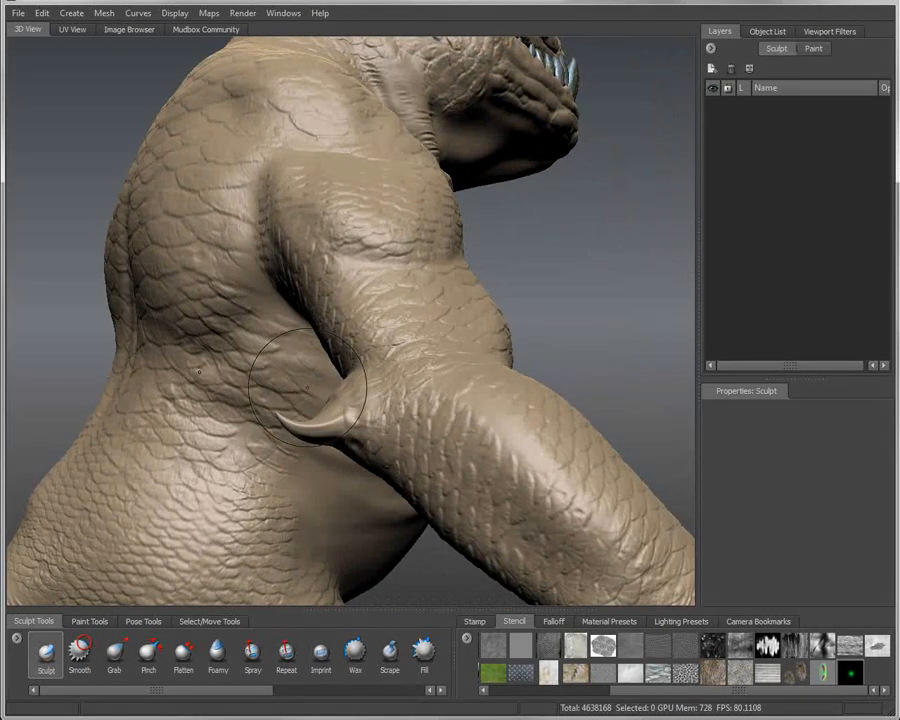
{"action": "mouse_move", "coordinate": [215, 265]}
{"action": "left_mouse_down", "text": "alt"}
{"action": "mouse_move", "coordinate": [285, 355]}
{"action": "mouse_move", "coordinate": [298, 351]}
{"action": "left_mouse_up", "text": "alt"}
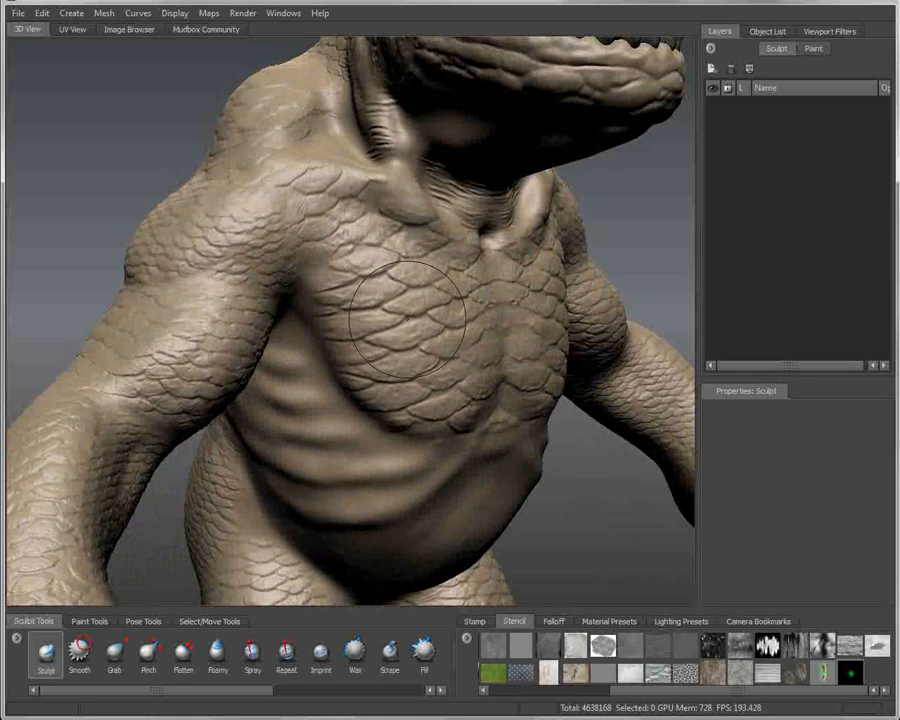
{"action": "middle_click_drag", "start_coordinate": [444, 325], "coordinate": [433, 413], "text": "alt"}
{"action": "right_click_drag", "start_coordinate": [433, 413], "coordinate": [374, 398], "text": "alt"}
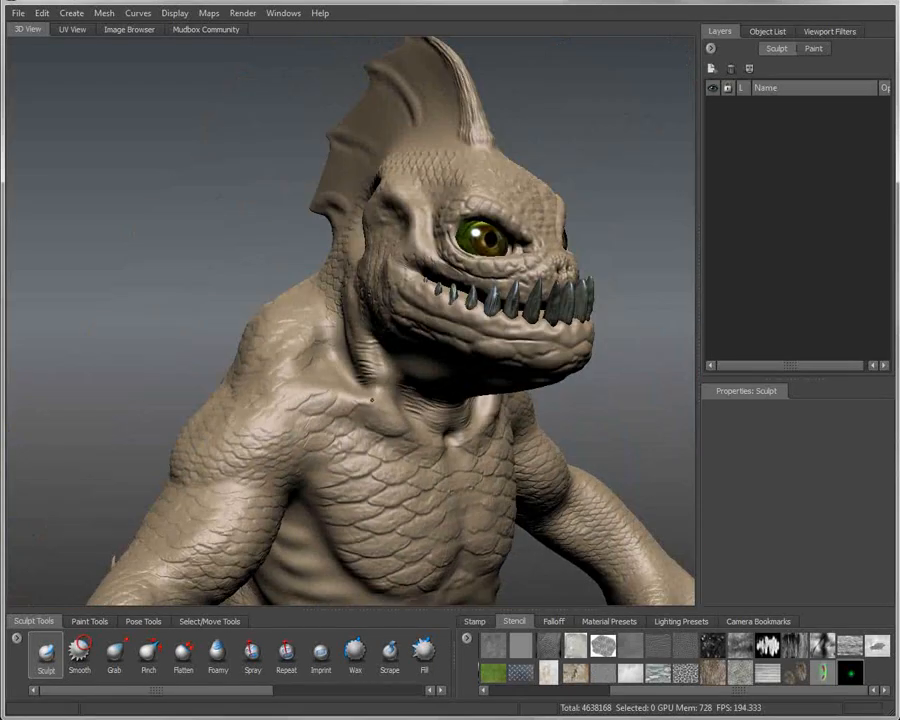
{"action": "middle_click_drag", "start_coordinate": [408, 424], "coordinate": [352, 370], "text": "alt"}
{"action": "left_click_drag", "start_coordinate": [352, 370], "coordinate": [335, 372], "text": "alt"}
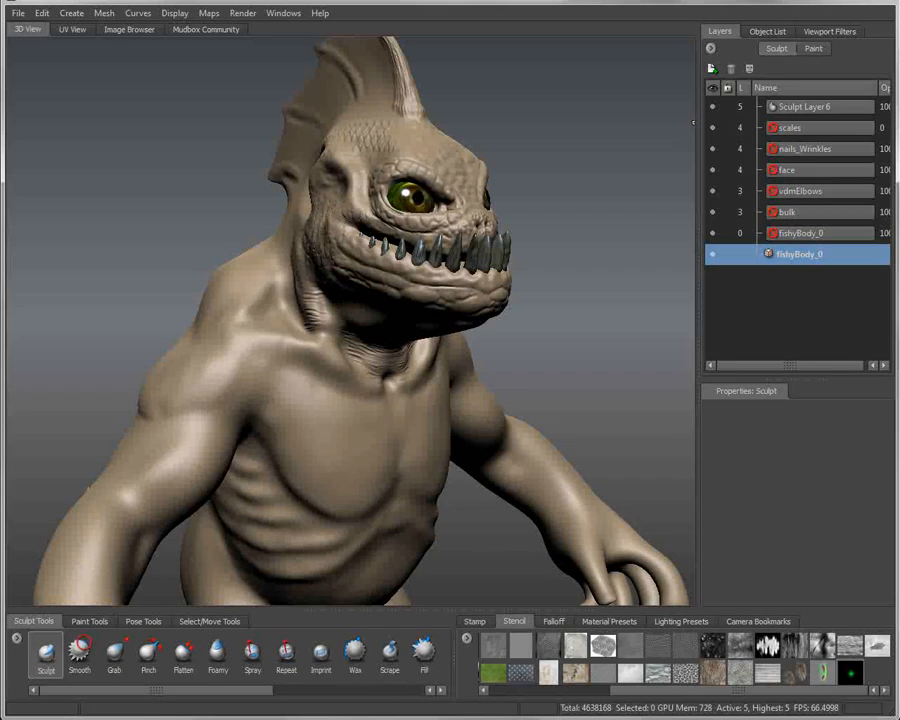
- Toggle the visibility of Sculpt Layer 6 and step the mesh up to subdivision level 5
{"action": "left_click", "coordinate": [712, 107]}
{"action": "left_click", "coordinate": [712, 107]}
{"action": "key", "text": "Page_Up"}
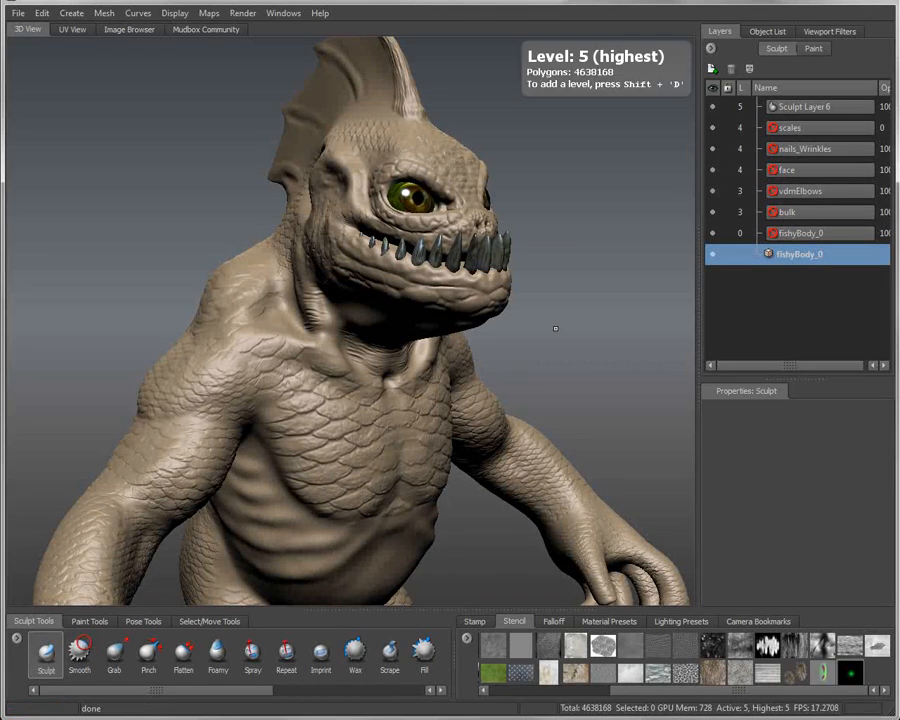
- Examine the whole creature from the front and look up the available texture map extraction operations
{"action": "left_click_drag", "start_coordinate": [540, 377], "coordinate": [406, 374], "text": "alt"}
{"action": "middle_click_drag", "start_coordinate": [405, 374], "coordinate": [432, 305], "text": "alt"}
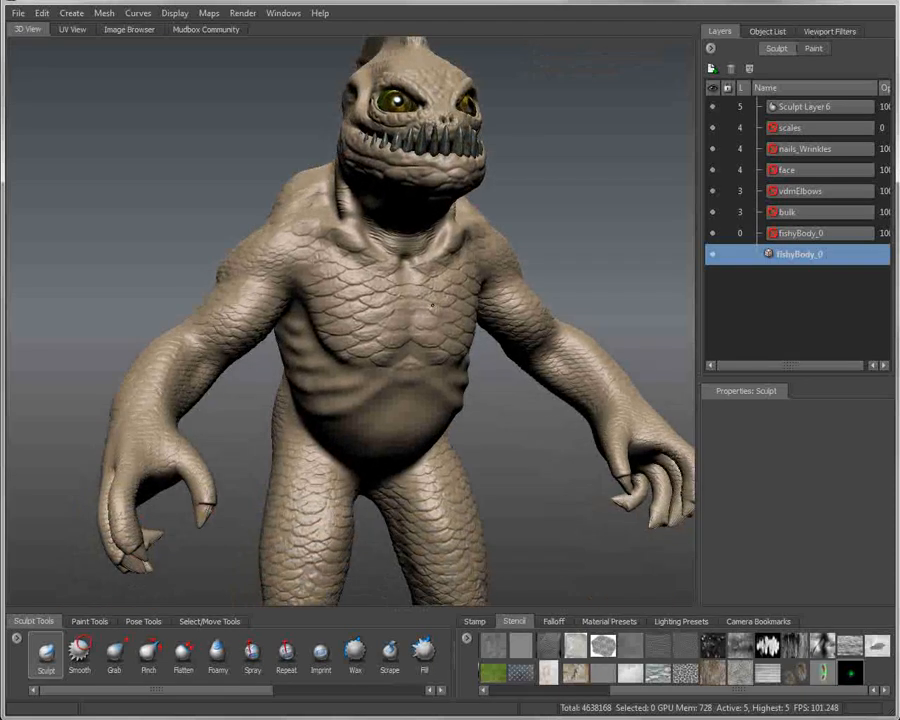
{"action": "right_click_drag", "start_coordinate": [477, 346], "coordinate": [432, 340], "text": "alt"}
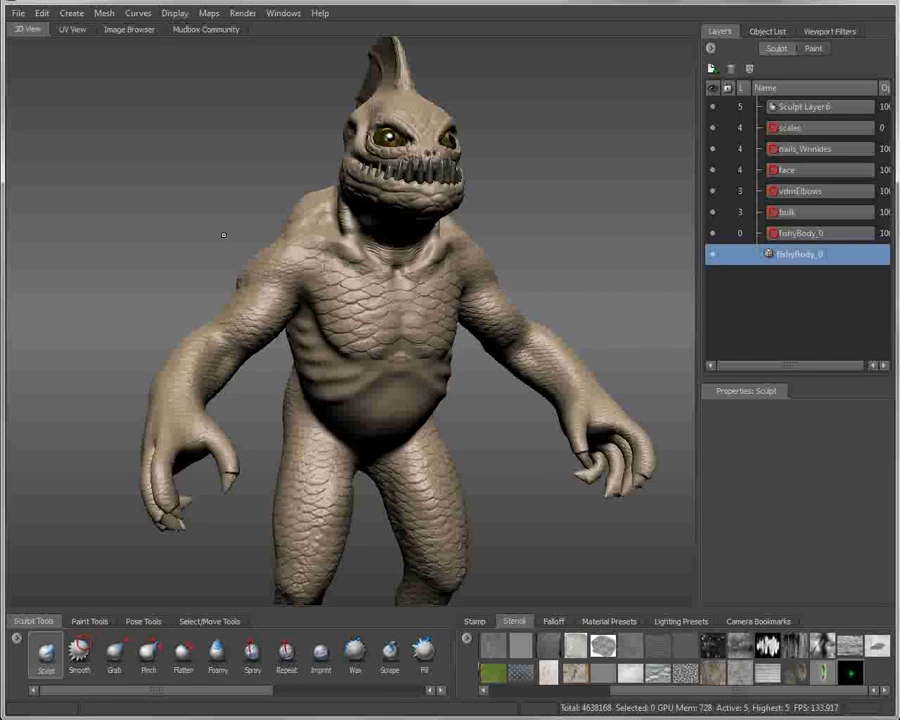
{"action": "mouse_move", "coordinate": [280, 29]}
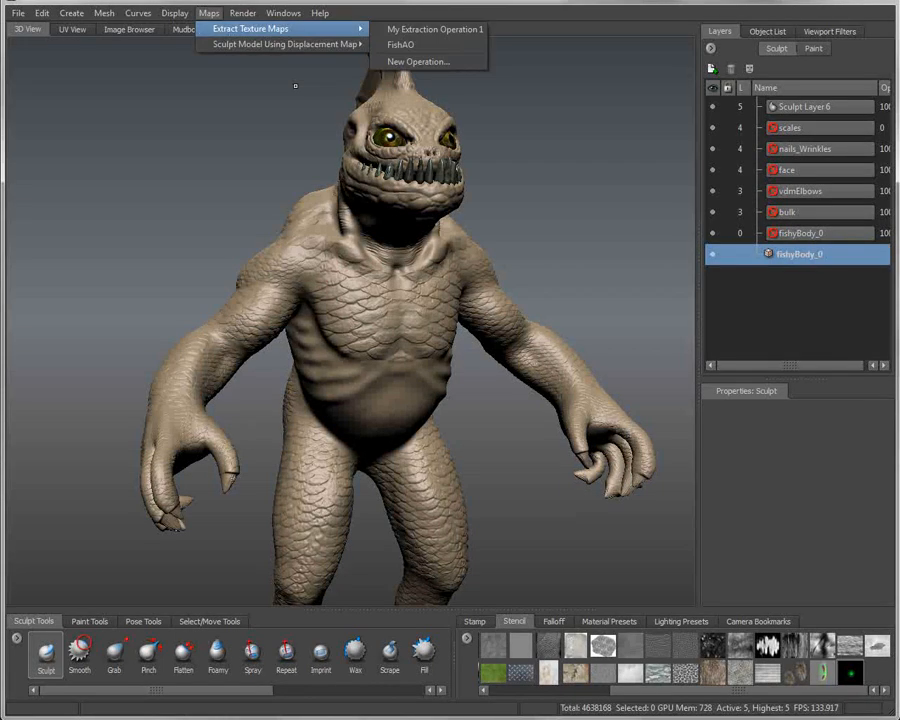
{"action": "left_click", "coordinate": [434, 29]}
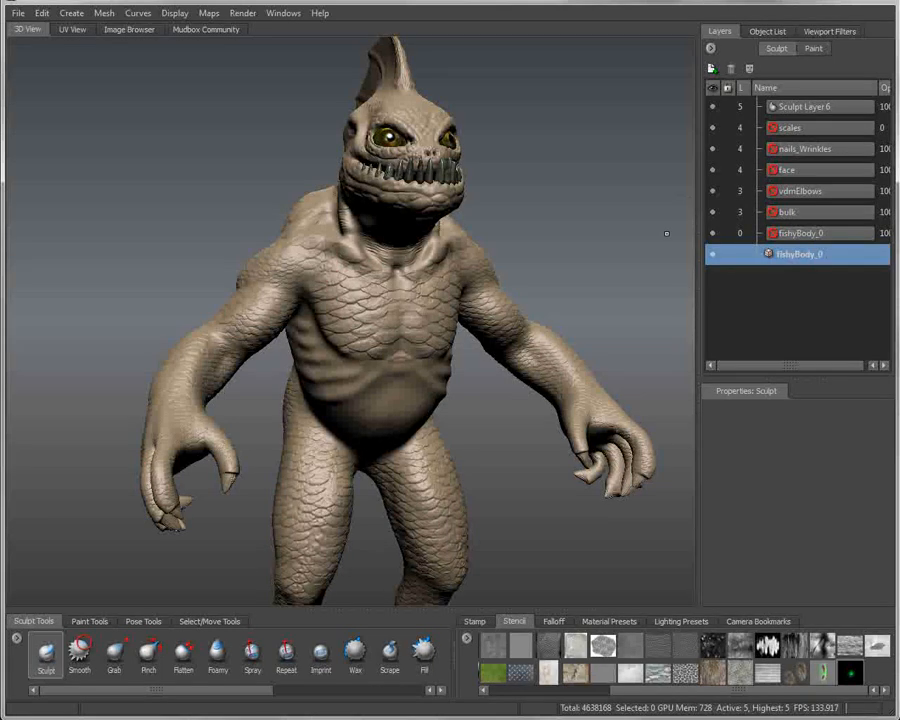
{"action": "left_click_drag", "start_coordinate": [666, 233], "coordinate": [489, 288], "text": "alt"}
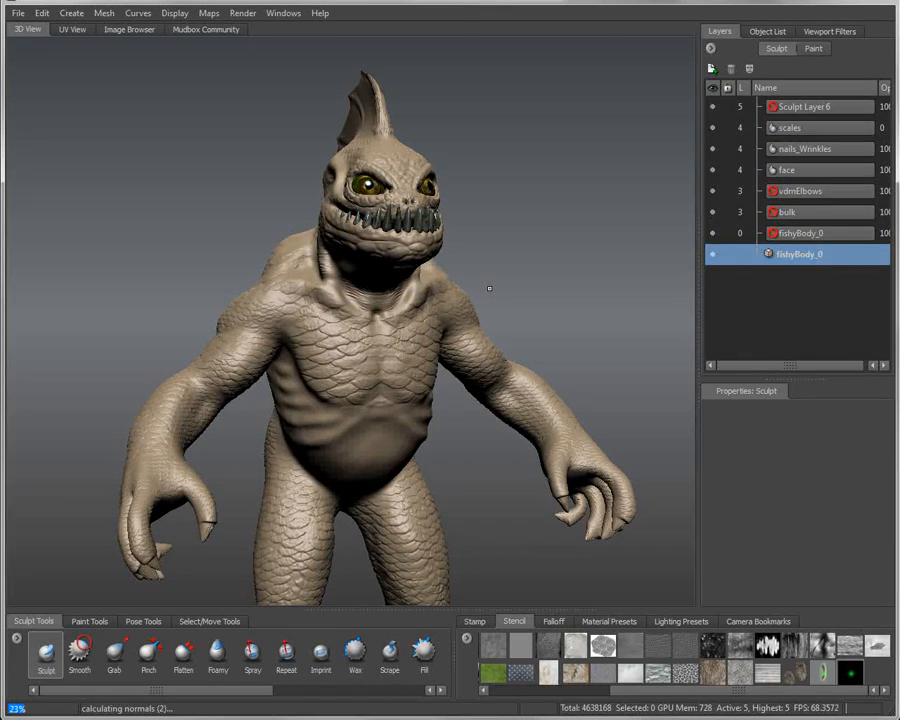
- Step the mesh down to subdivision level 0 and examine the low-resolution body from the front
{"action": "key", "text": "Page_Down"}
{"action": "key", "text": "Page_Down"}
{"action": "key", "text": "Page_Down"}
{"action": "key", "text": "Page_Down"}
{"action": "key", "text": "Page_Down"}
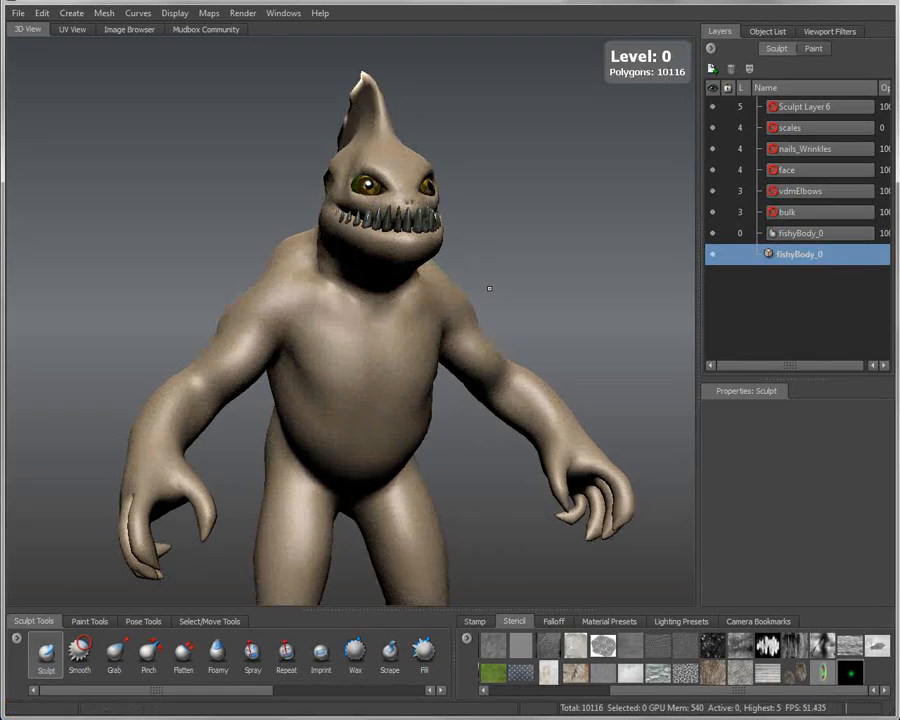
{"action": "middle_click_drag", "start_coordinate": [335, 288], "coordinate": [342, 302], "text": "alt"}
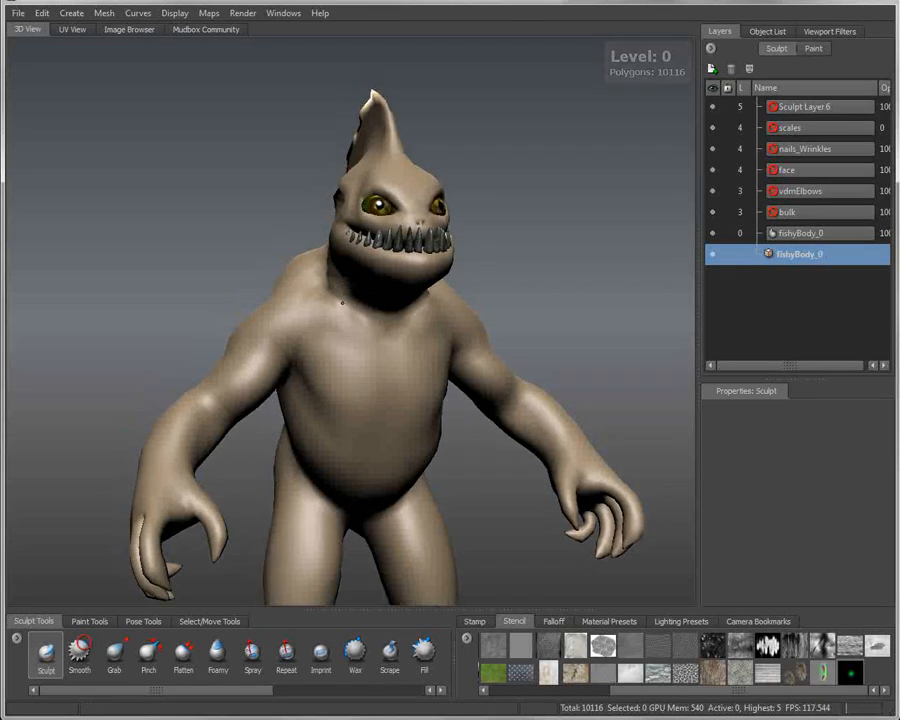
{"action": "right_click_drag", "start_coordinate": [342, 302], "coordinate": [428, 305], "text": "alt"}
{"action": "key", "text": "w"}
{"action": "right_click_drag", "start_coordinate": [366, 355], "coordinate": [454, 378], "text": "alt"}
{"action": "left_click_drag", "start_coordinate": [454, 378], "coordinate": [425, 372], "text": "alt"}
{"action": "right_click_drag", "start_coordinate": [425, 372], "coordinate": [287, 345], "text": "alt"}
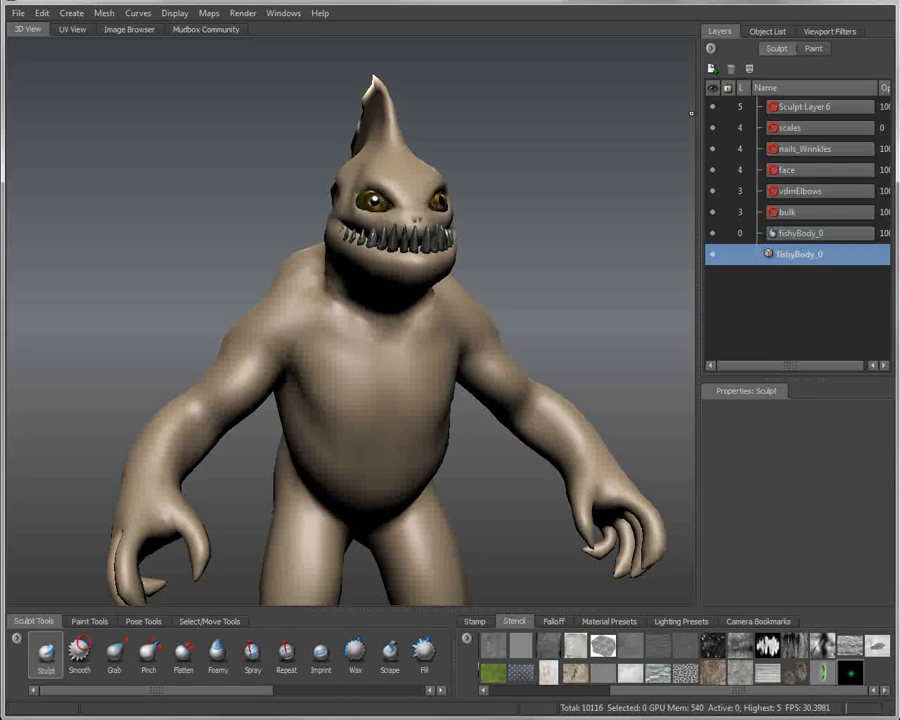
- Show the nMap_u1_v1.tif normal map on the low-resolution mesh and examine its detail on the head, crest and chest
{"action": "left_click", "coordinate": [814, 48]}
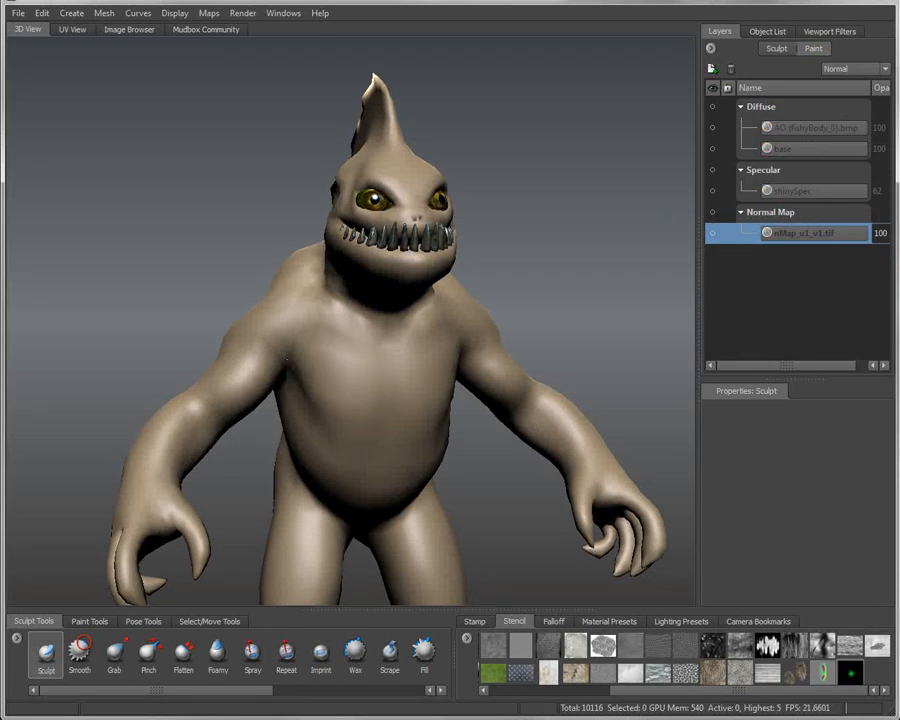
{"action": "left_click_drag", "start_coordinate": [341, 352], "coordinate": [366, 356], "text": "alt"}
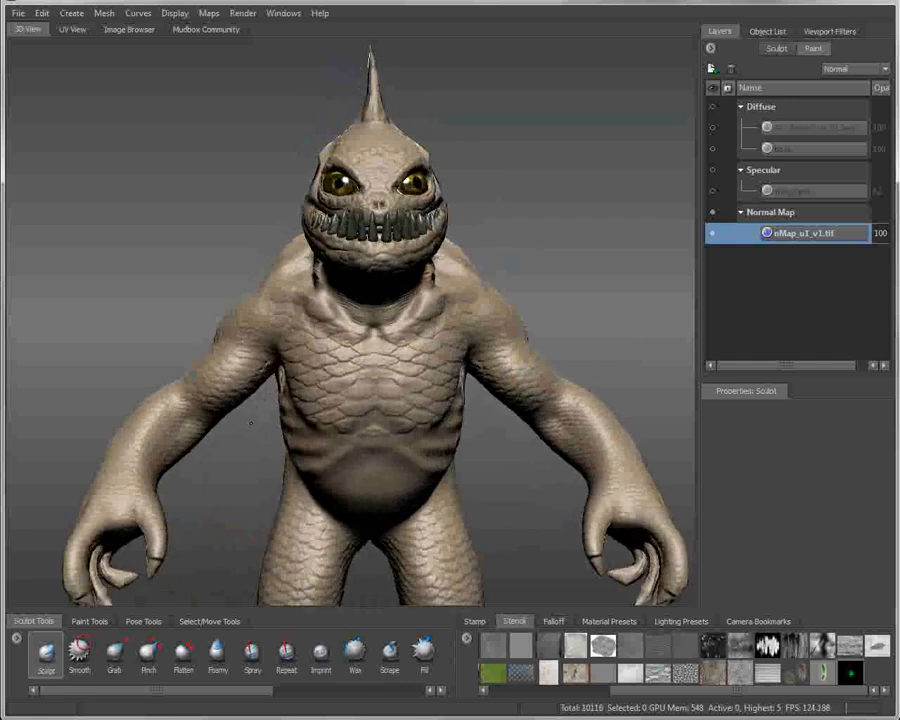
{"action": "left_click_drag", "start_coordinate": [251, 423], "coordinate": [338, 412], "text": "alt"}
{"action": "middle_click_drag", "start_coordinate": [338, 298], "coordinate": [323, 368], "text": "alt"}
{"action": "right_click_drag", "start_coordinate": [323, 368], "coordinate": [400, 330], "text": "alt"}
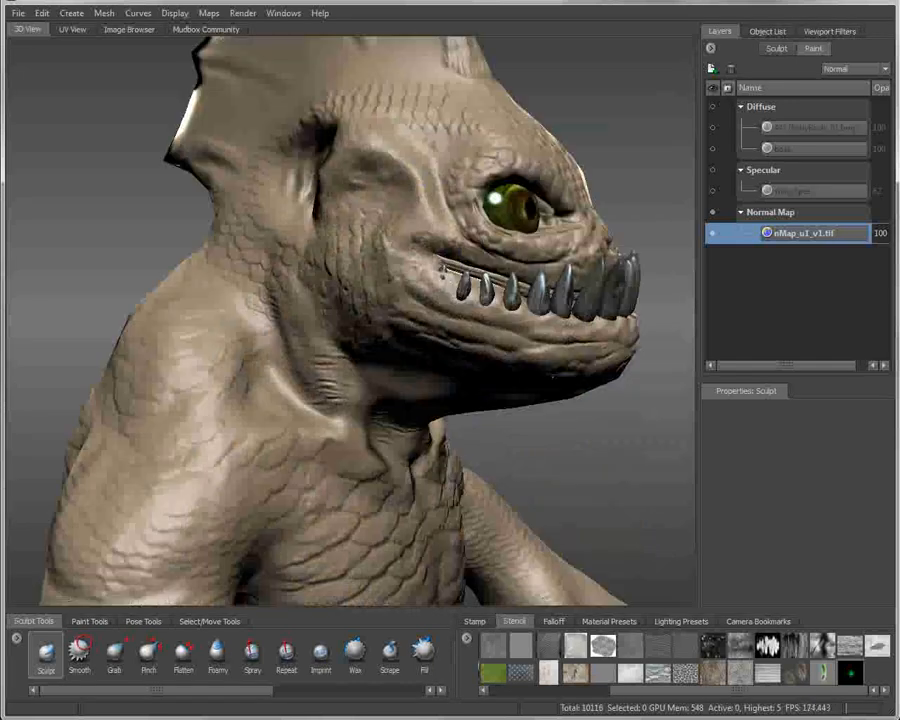
{"action": "middle_click_drag", "start_coordinate": [390, 290], "coordinate": [350, 430], "text": "alt"}
{"action": "left_click_drag", "start_coordinate": [350, 430], "coordinate": [265, 430], "text": "alt"}
{"action": "right_click_drag", "start_coordinate": [265, 430], "coordinate": [310, 415], "text": "alt"}
{"action": "right_click_drag", "start_coordinate": [402, 390], "coordinate": [474, 299], "text": "alt"}
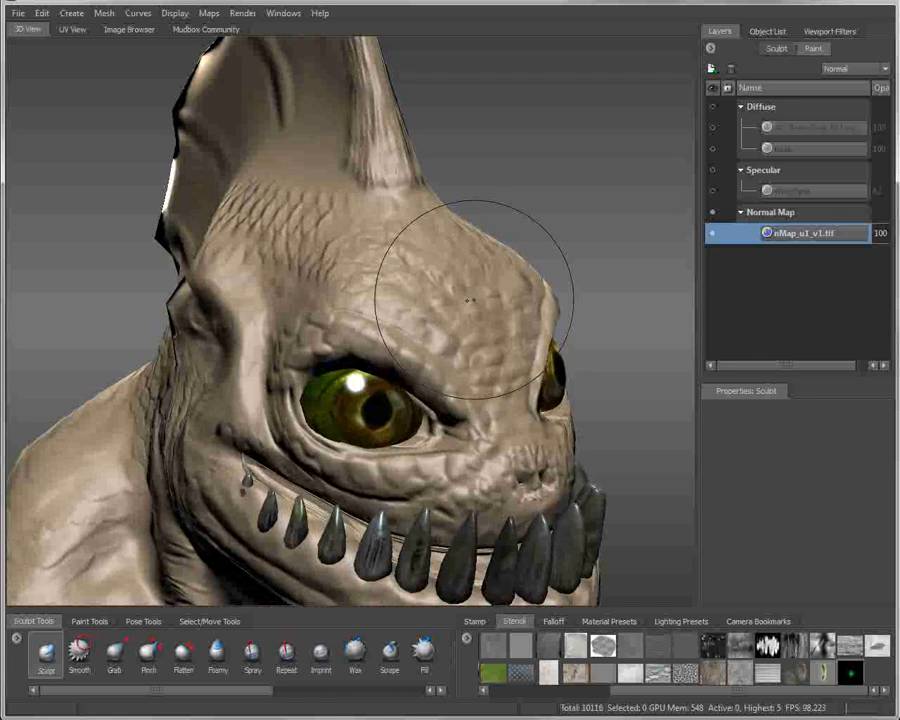
{"action": "mouse_move", "coordinate": [394, 354]}
{"action": "left_mouse_down", "text": "alt"}
{"action": "mouse_move", "coordinate": [437, 376]}
{"action": "mouse_move", "coordinate": [451, 373]}
{"action": "mouse_move", "coordinate": [392, 362]}
{"action": "mouse_move", "coordinate": [381, 440]}
{"action": "left_mouse_up", "text": "alt"}
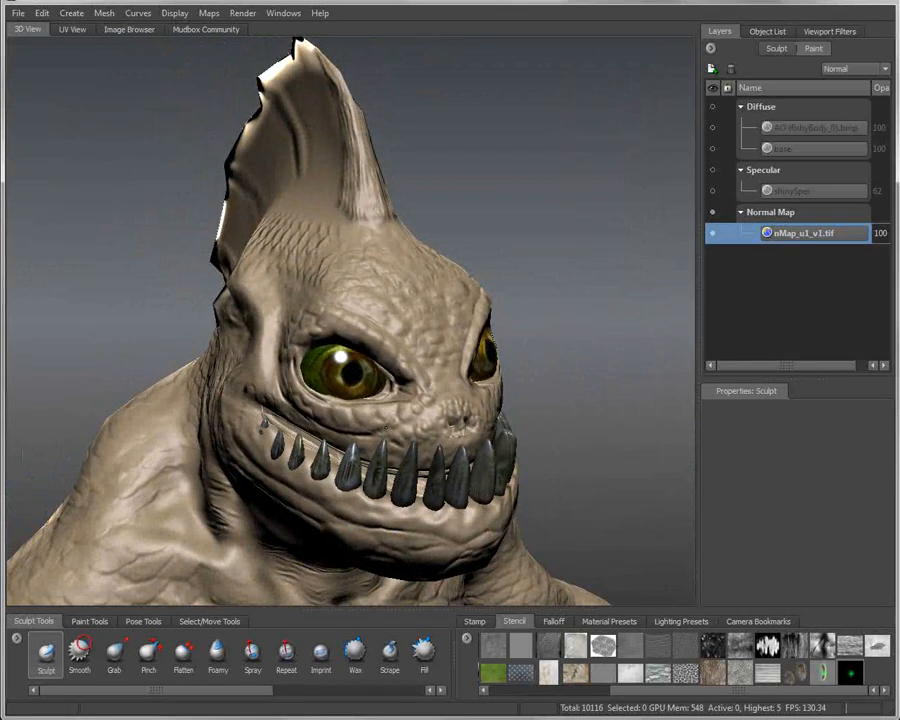
{"action": "middle_click_drag", "start_coordinate": [381, 440], "coordinate": [425, 406], "text": "alt"}
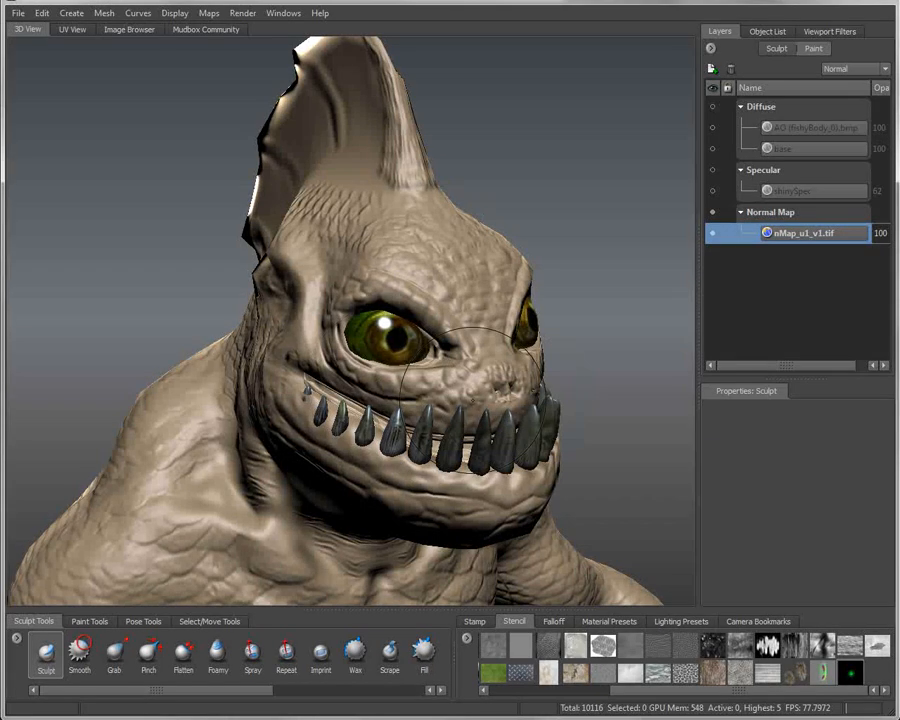
{"action": "mouse_move", "coordinate": [525, 385]}
{"action": "left_mouse_down", "text": "alt"}
{"action": "mouse_move", "coordinate": [572, 386]}
{"action": "mouse_move", "coordinate": [502, 362]}
{"action": "left_mouse_up", "text": "alt"}
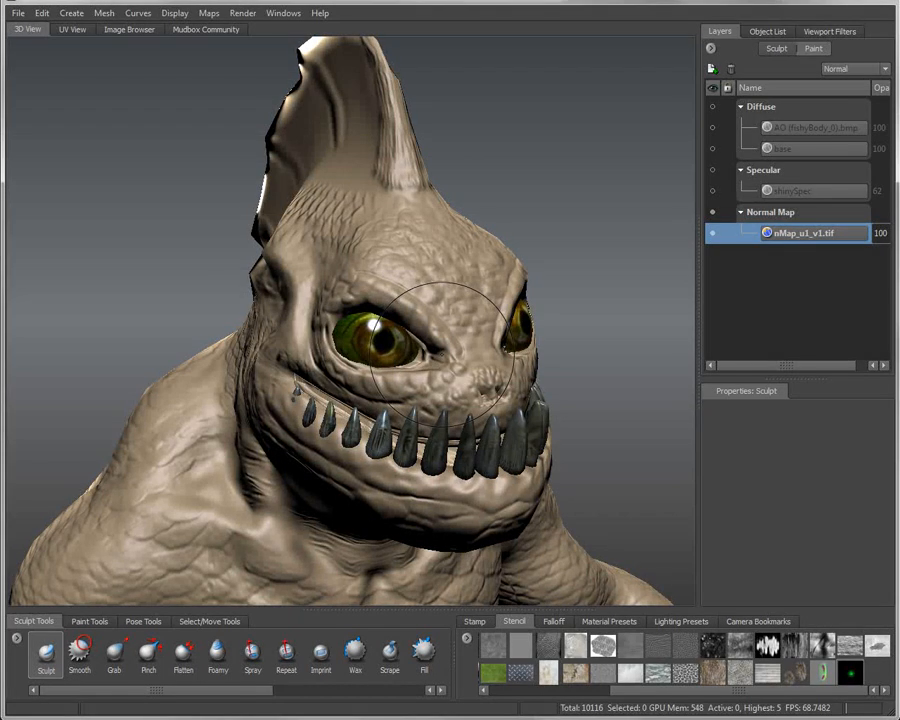
- Hide the normal map layer and show the AO (fishyBody_0).bmp diffuse layer instead
{"action": "left_click_drag", "start_coordinate": [580, 208], "coordinate": [660, 222], "text": "alt"}
{"action": "left_click", "coordinate": [712, 232]}
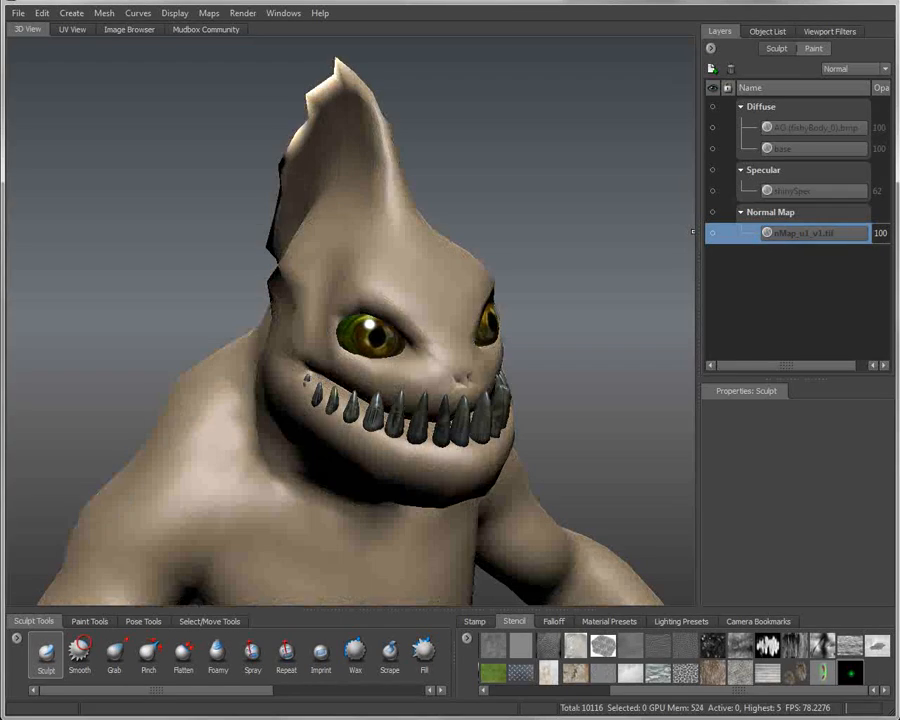
{"action": "left_click", "coordinate": [712, 128]}
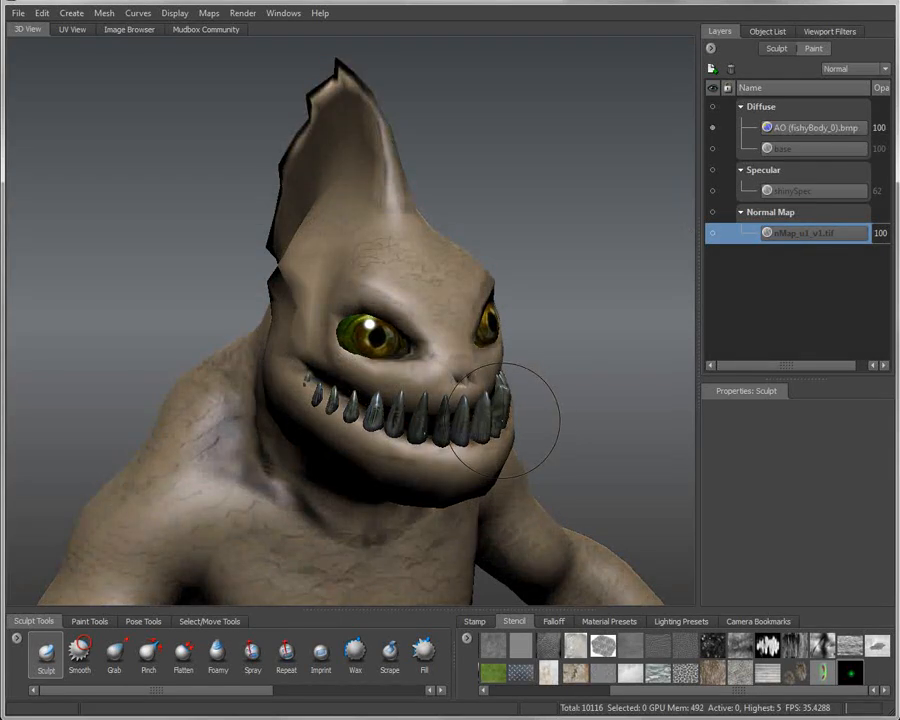
- Examine the ambient occlusion shading on the creature's chest, shoulders, face and whole upper body
{"action": "right_click_drag", "start_coordinate": [500, 418], "coordinate": [352, 526], "text": "alt"}
{"action": "middle_click_drag", "start_coordinate": [352, 526], "coordinate": [416, 368], "text": "alt"}
{"action": "left_click_drag", "start_coordinate": [416, 368], "coordinate": [342, 372], "text": "alt"}
{"action": "right_click_drag", "start_coordinate": [342, 372], "coordinate": [464, 403], "text": "alt"}
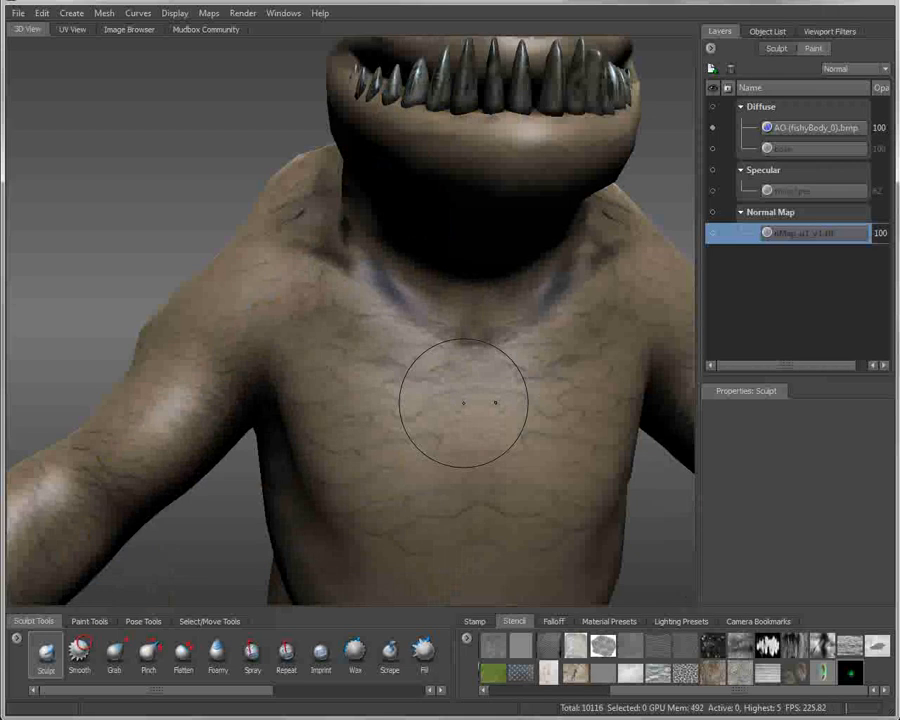
{"action": "middle_click_drag", "start_coordinate": [464, 403], "coordinate": [356, 322], "text": "alt"}
{"action": "mouse_move", "coordinate": [424, 353]}
{"action": "left_mouse_down", "text": "alt"}
{"action": "mouse_move", "coordinate": [468, 376]}
{"action": "mouse_move", "coordinate": [617, 394]}
{"action": "mouse_move", "coordinate": [442, 378]}
{"action": "mouse_move", "coordinate": [420, 390]}
{"action": "left_mouse_up", "text": "alt"}
{"action": "right_click_drag", "start_coordinate": [420, 390], "coordinate": [303, 366], "text": "alt"}
{"action": "middle_click_drag", "start_coordinate": [303, 366], "coordinate": [301, 424], "text": "alt"}
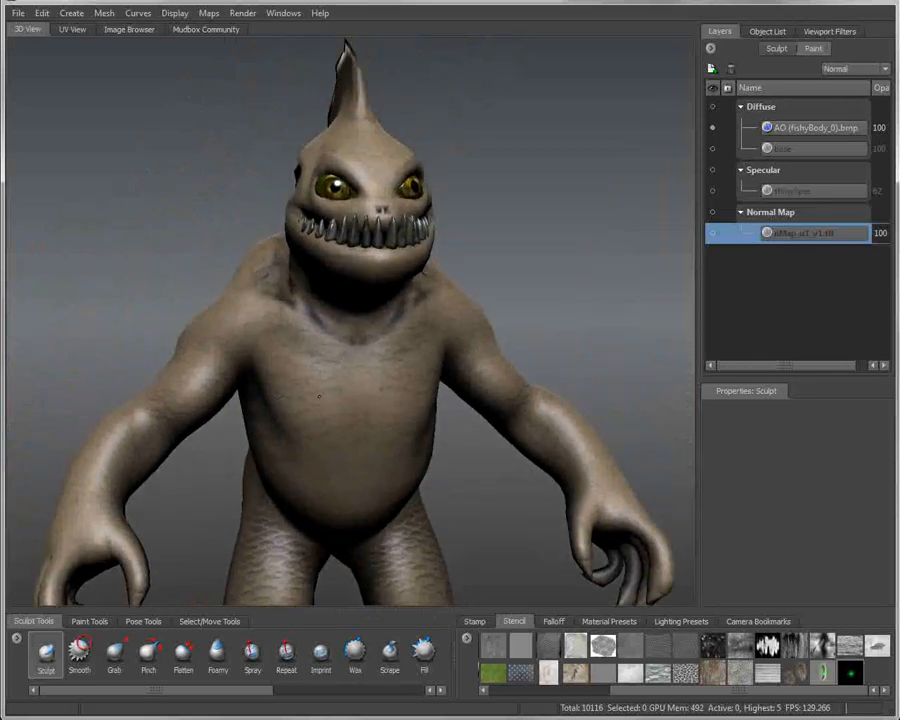
{"action": "right_click_drag", "start_coordinate": [301, 424], "coordinate": [406, 406], "text": "alt"}
{"action": "left_click_drag", "start_coordinate": [376, 304], "coordinate": [385, 372], "text": "alt"}
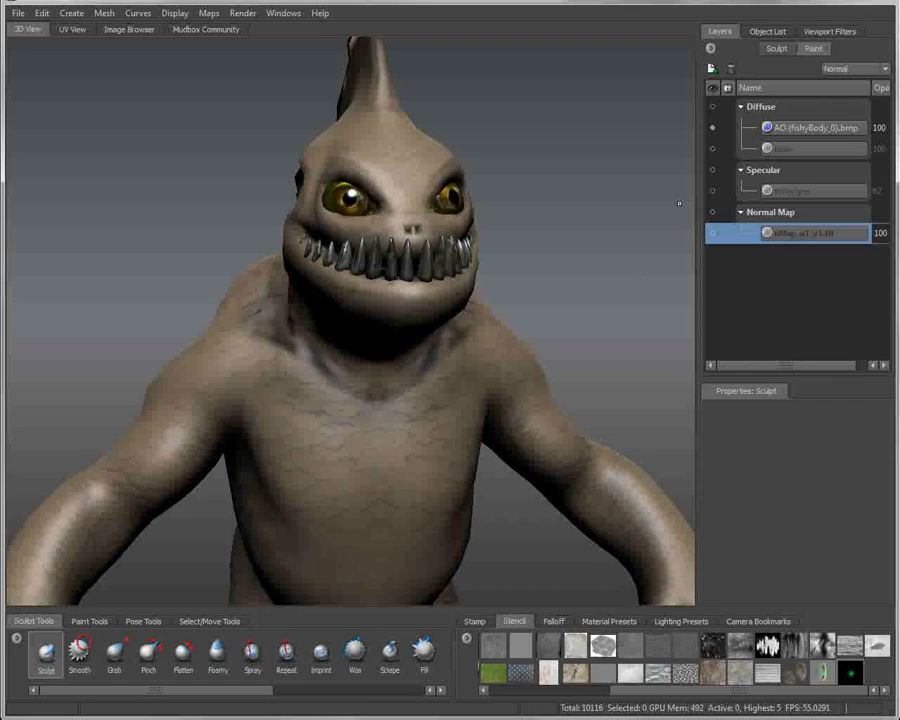
- Hide the ambient occlusion layer, show the base diffuse layer and inspect its colours from the back
{"action": "left_click", "coordinate": [712, 127]}
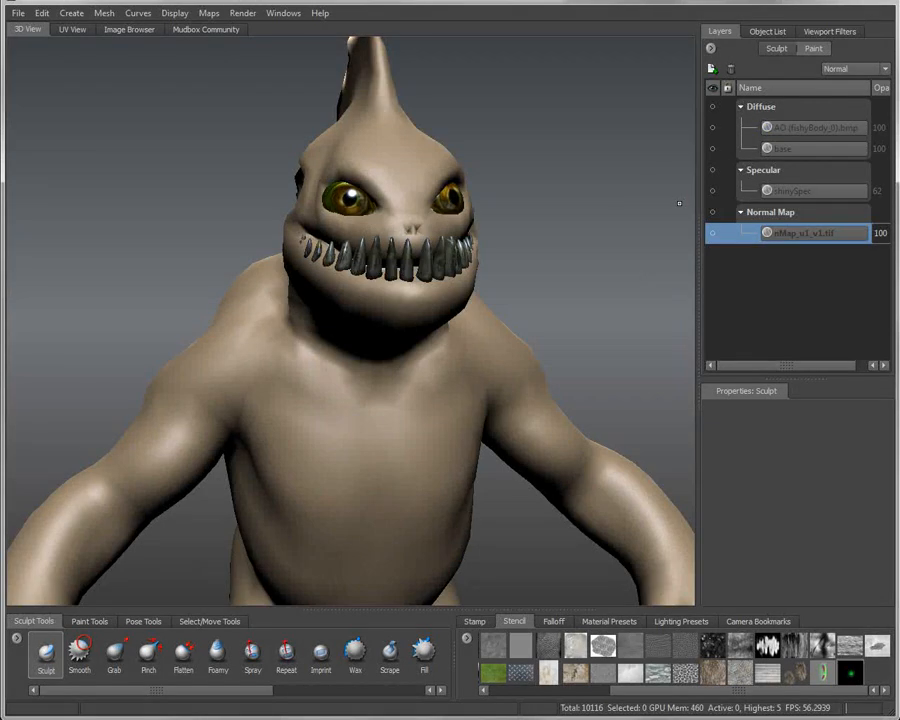
{"action": "left_click", "coordinate": [712, 148]}
{"action": "left_click_drag", "start_coordinate": [311, 382], "coordinate": [476, 404], "text": "alt"}
{"action": "left_click_drag", "start_coordinate": [586, 249], "coordinate": [435, 322], "text": "alt"}
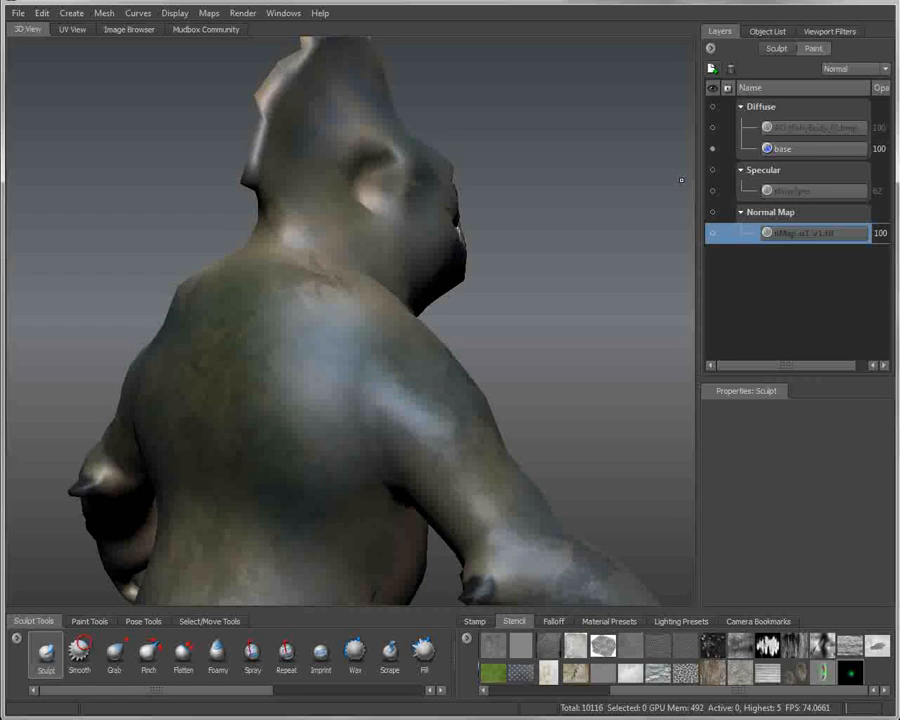
- Create a 2048 TIFF [8 bit, RGBA] paint layer named Paint Layer 1 in the Diffuse channel
{"action": "left_click", "coordinate": [712, 69]}
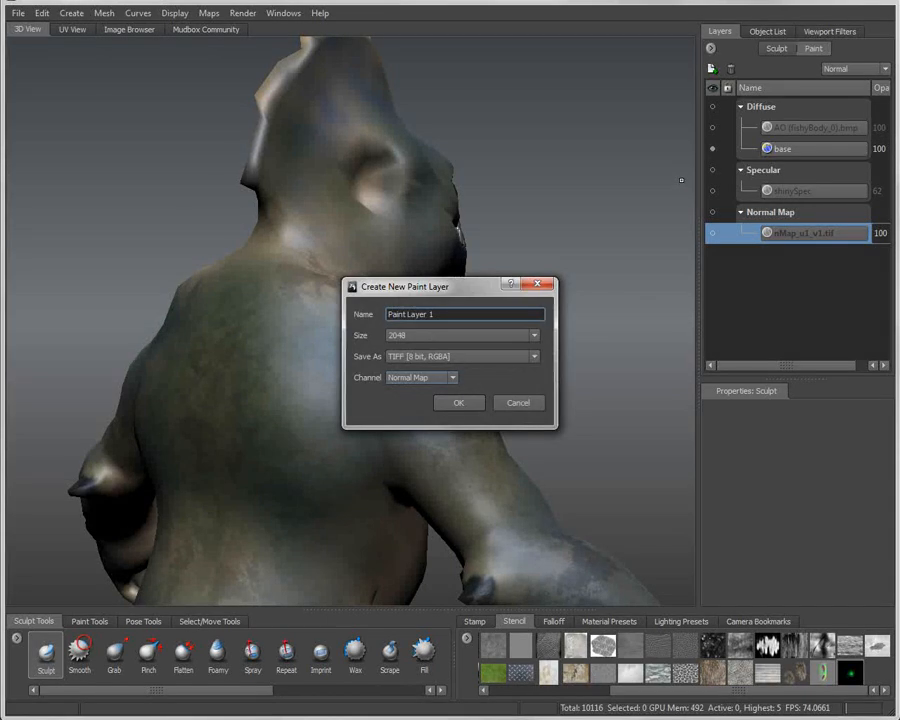
{"action": "left_click", "coordinate": [420, 377]}
{"action": "left_click", "coordinate": [402, 385]}
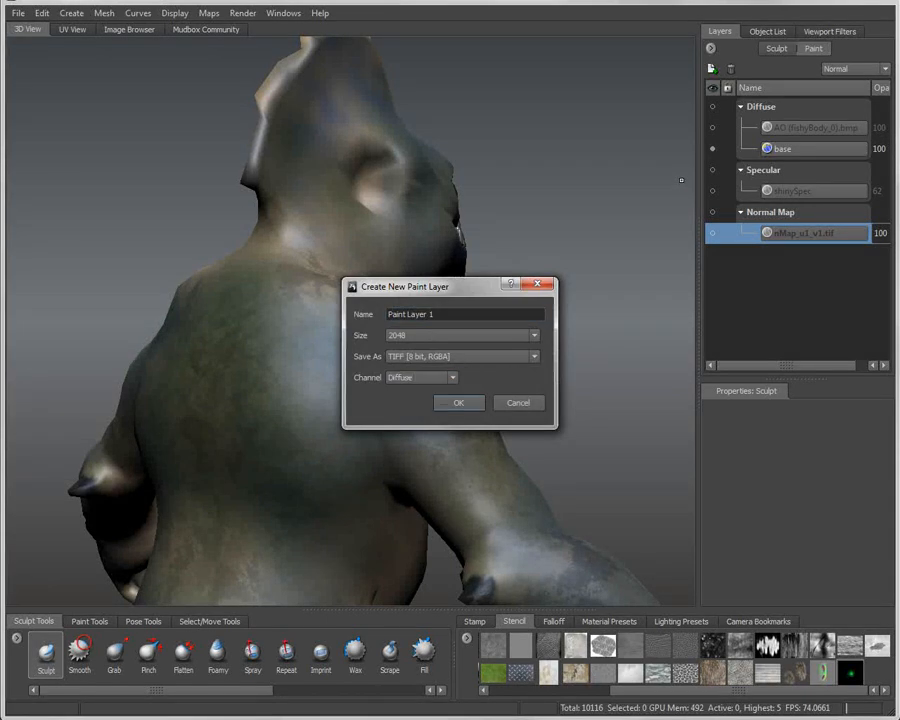
{"action": "key", "text": "Return"}
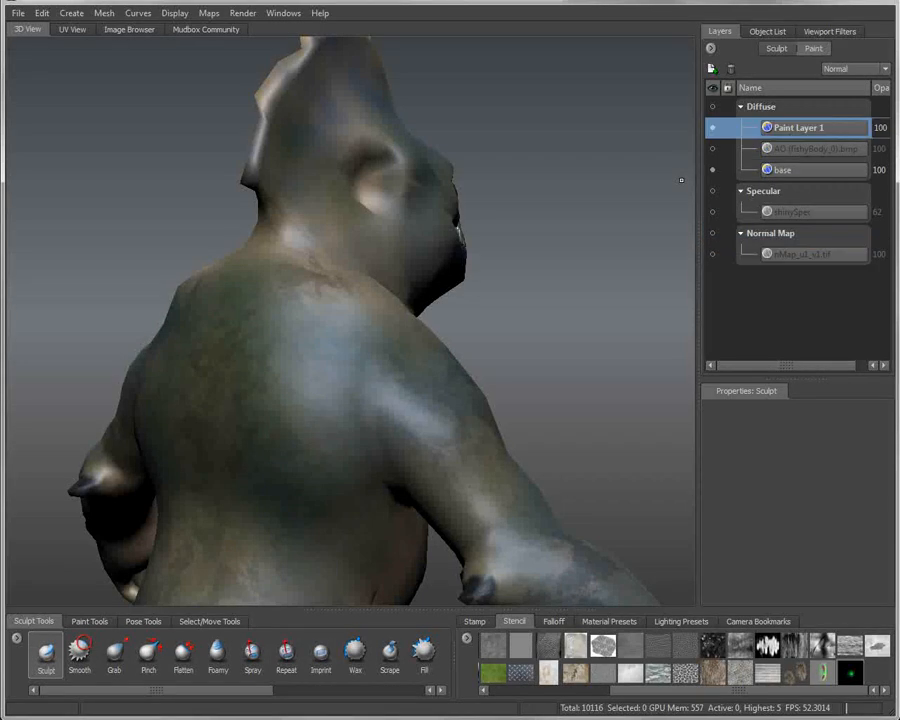
- Select the Paint Brush with the red vein stamp, then make and undo a test stroke on the upper back
{"action": "mouse_move", "coordinate": [321, 402]}
{"action": "left_mouse_down", "text": "alt"}
{"action": "mouse_move", "coordinate": [346, 374]}
{"action": "mouse_move", "coordinate": [445, 402]}
{"action": "left_mouse_up", "text": "alt"}
{"action": "right_click_drag", "start_coordinate": [445, 400], "coordinate": [545, 586], "text": "alt"}
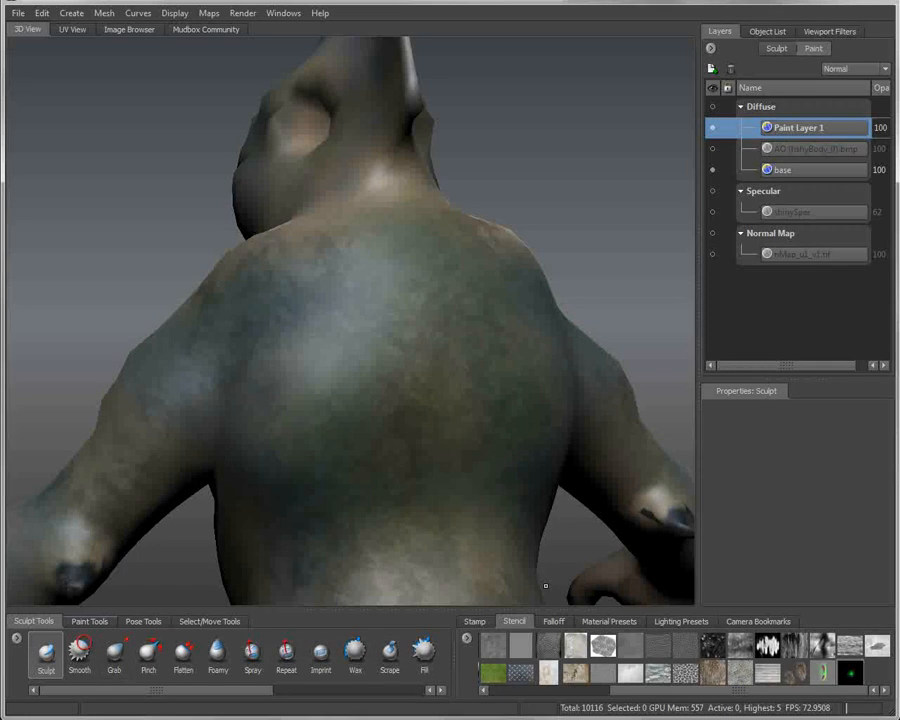
{"action": "left_click", "coordinate": [89, 621]}
{"action": "left_click", "coordinate": [49, 655]}
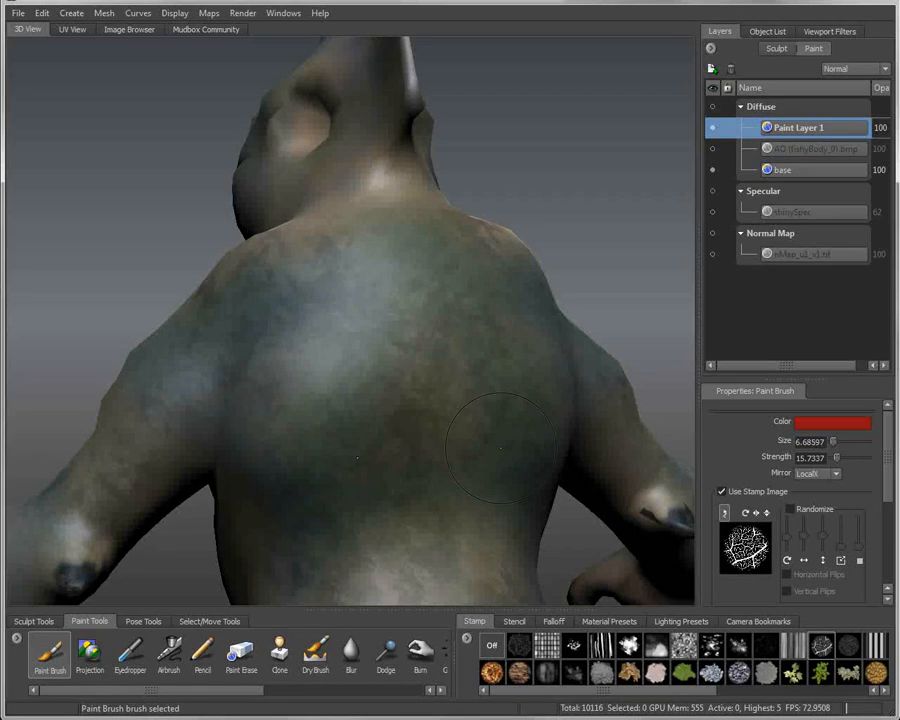
{"action": "left_click_drag", "start_coordinate": [480, 500], "coordinate": [370, 475], "text": "alt"}
{"action": "right_click_drag", "start_coordinate": [370, 475], "coordinate": [409, 468], "text": "alt"}
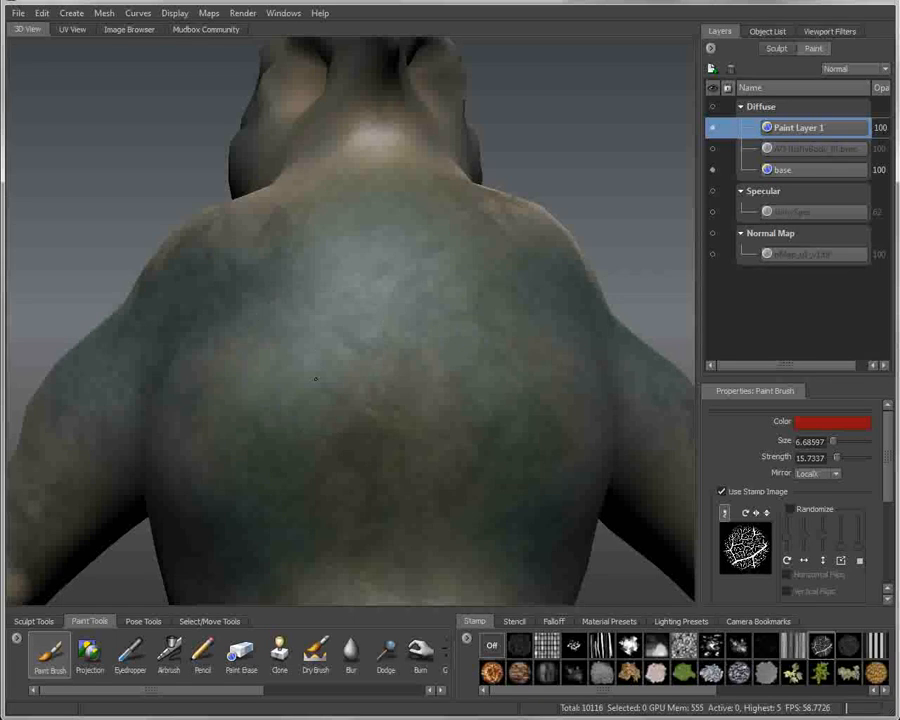
{"action": "left_click_drag", "start_coordinate": [293, 303], "coordinate": [291, 337]}
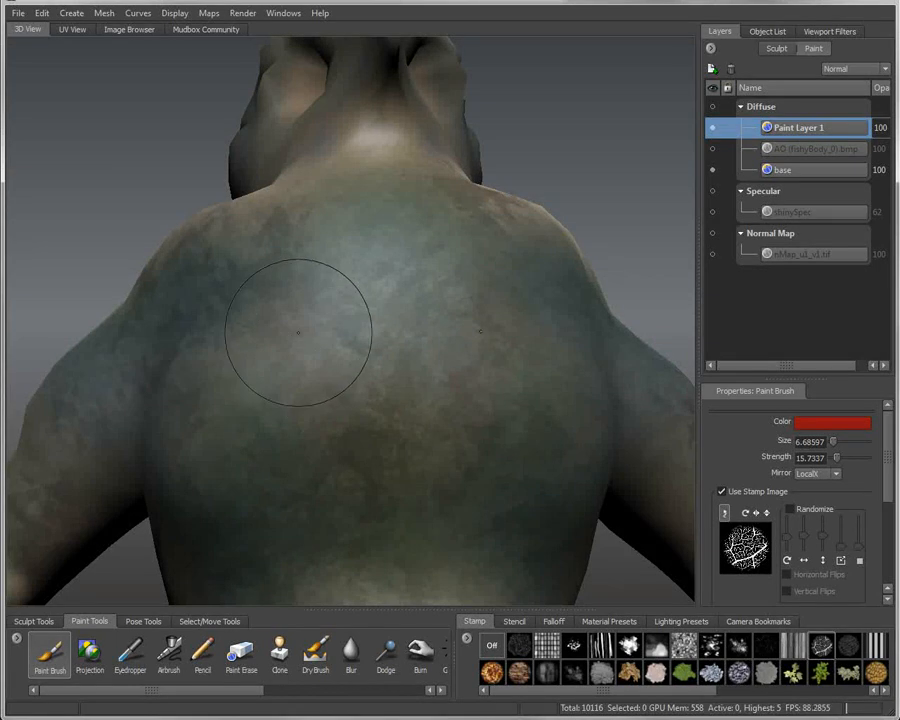
{"action": "key", "text": "ctrl+z"}
- Paint red veins over the back and shoulders with brush size 10.0919 and strength 21.1567, comparing with Paint Layer 1 hidden
{"action": "key", "text": "m"}
{"action": "mouse_move", "coordinate": [352, 437]}
{"action": "left_mouse_down"}
{"action": "mouse_move", "coordinate": [347, 390]}
{"action": "mouse_move", "coordinate": [340, 376]}
{"action": "mouse_move", "coordinate": [334, 394]}
{"action": "mouse_move", "coordinate": [347, 410]}
{"action": "mouse_move", "coordinate": [307, 316]}
{"action": "left_mouse_up"}
{"action": "key", "text": "b"}
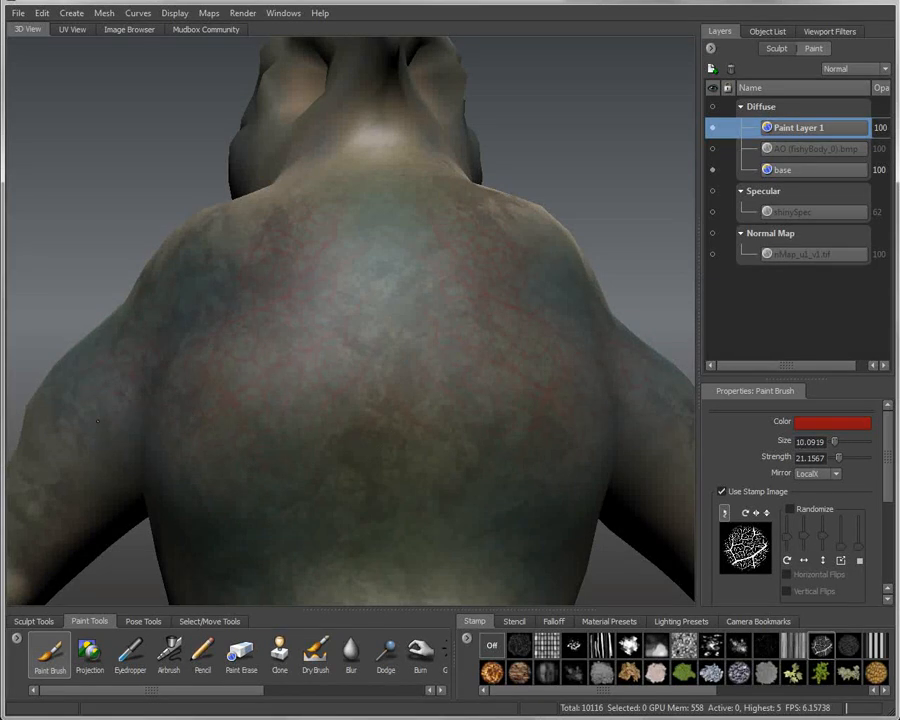
{"action": "mouse_move", "coordinate": [338, 251]}
{"action": "left_mouse_down"}
{"action": "mouse_move", "coordinate": [374, 350]}
{"action": "mouse_move", "coordinate": [438, 459]}
{"action": "left_mouse_up"}
{"action": "left_click_drag", "start_coordinate": [399, 427], "coordinate": [350, 408]}
{"action": "left_click", "coordinate": [713, 128]}
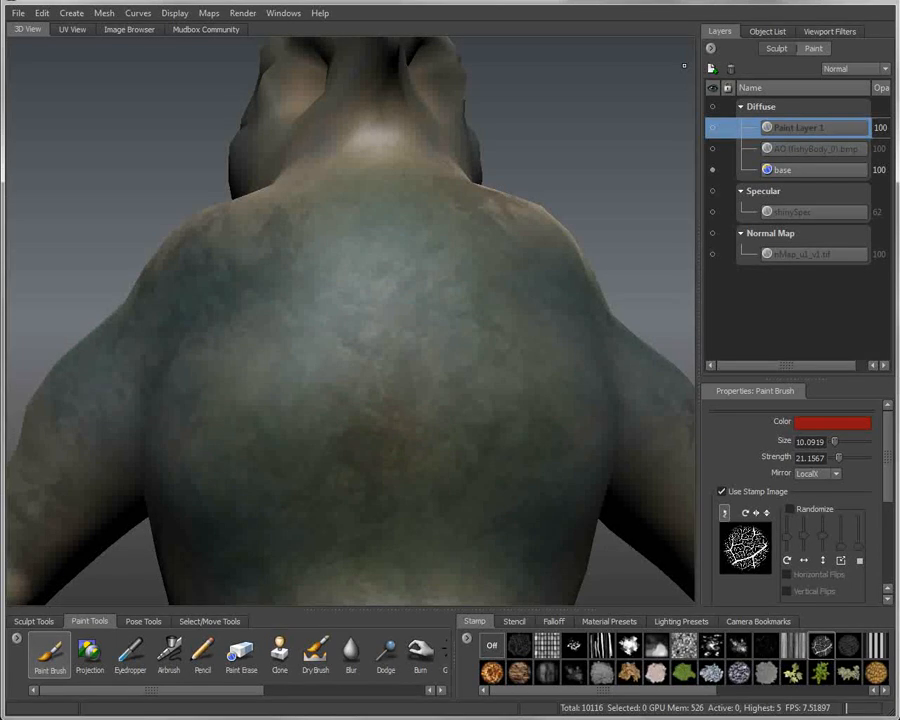
{"action": "left_click", "coordinate": [713, 128]}
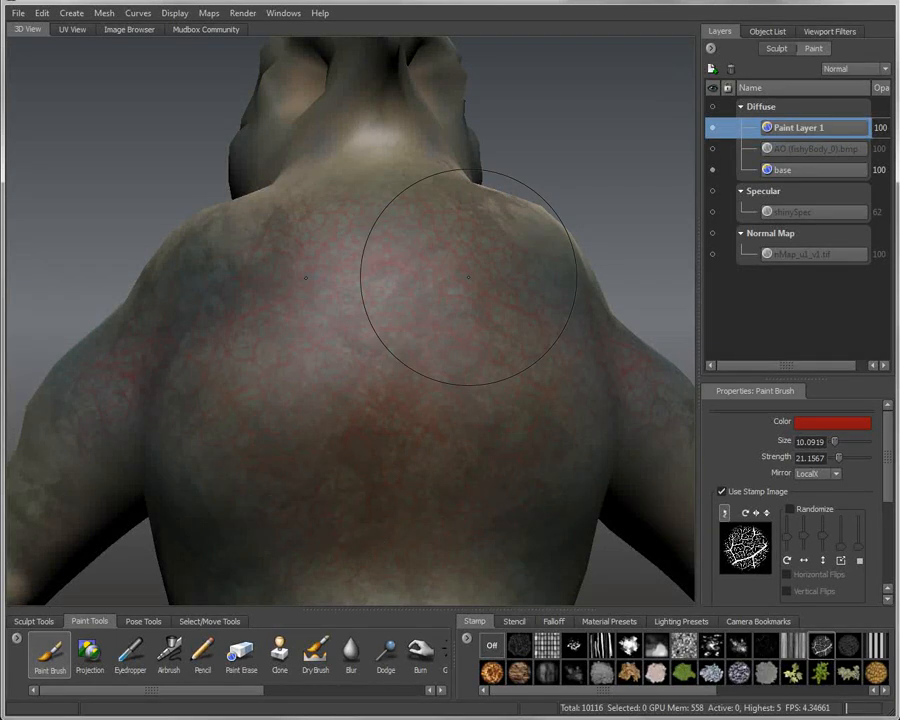
- Try the Hue Shift and Hue brushes on the red veins, painting blue across the back, and undo the hue strokes
{"action": "left_click_drag", "start_coordinate": [215, 690], "coordinate": [376, 690]}
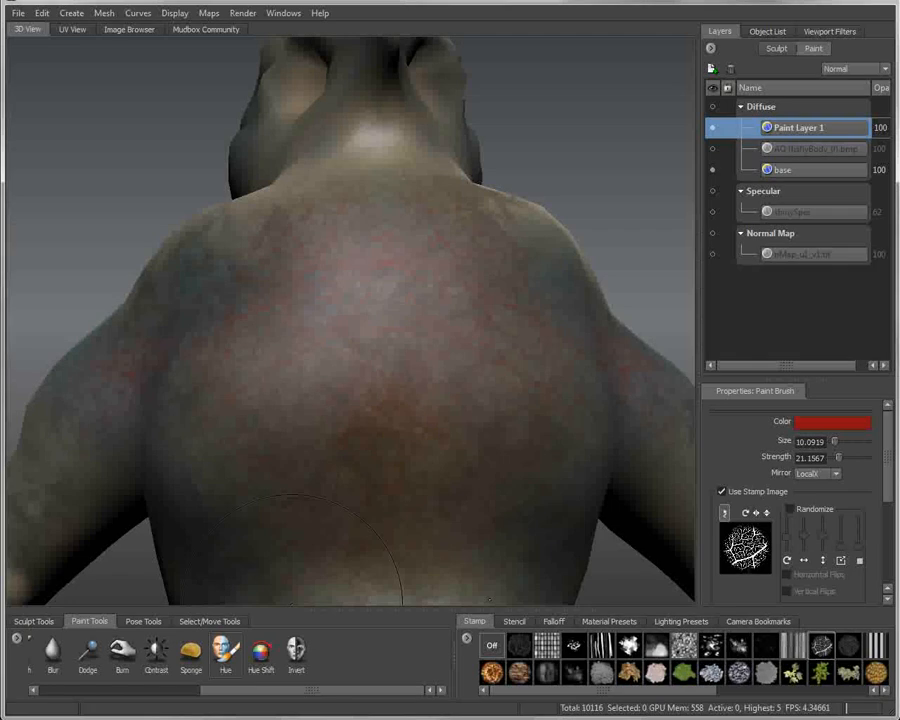
{"action": "left_click", "coordinate": [261, 655]}
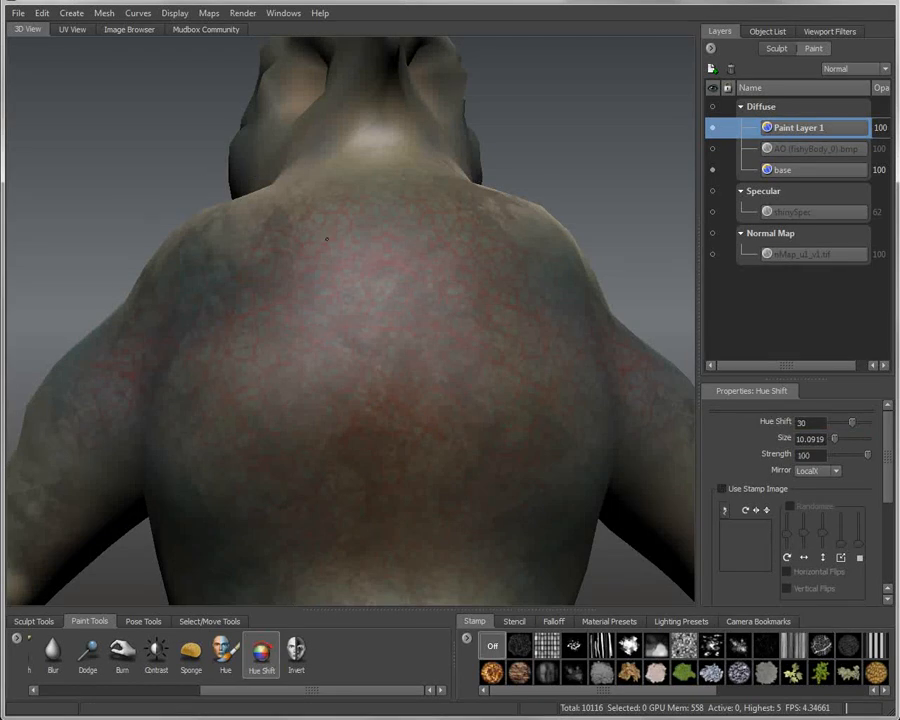
{"action": "left_click_drag", "start_coordinate": [306, 172], "coordinate": [328, 241], "text": "alt"}
{"action": "mouse_move", "coordinate": [323, 440]}
{"action": "left_mouse_down"}
{"action": "mouse_move", "coordinate": [321, 291]}
{"action": "mouse_move", "coordinate": [211, 352]}
{"action": "mouse_move", "coordinate": [160, 300]}
{"action": "left_mouse_up"}
{"action": "left_click", "coordinate": [225, 652]}
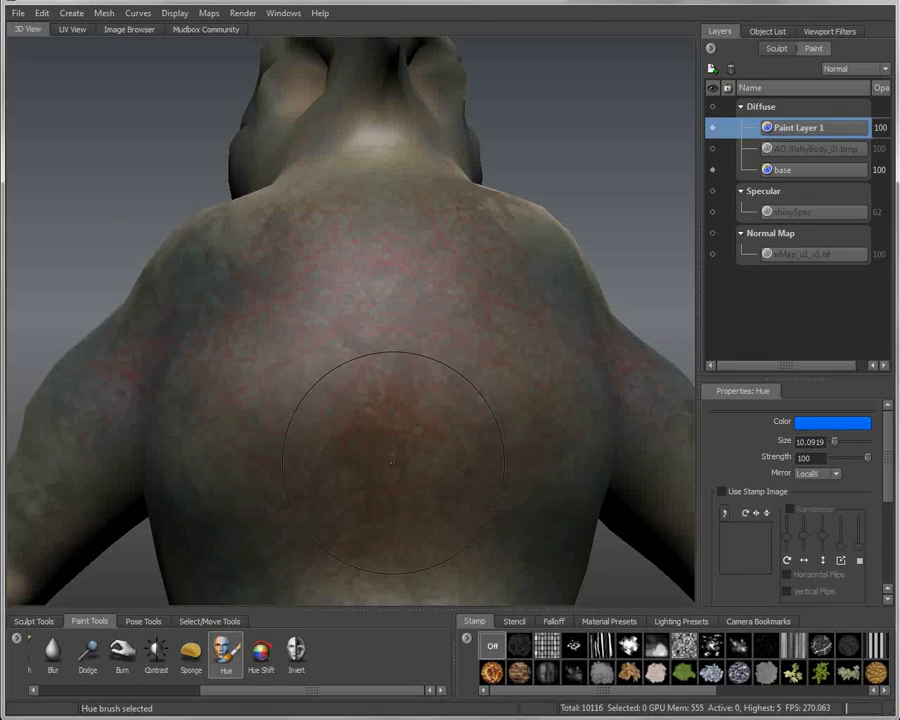
{"action": "left_click_drag", "start_coordinate": [398, 450], "coordinate": [233, 246]}
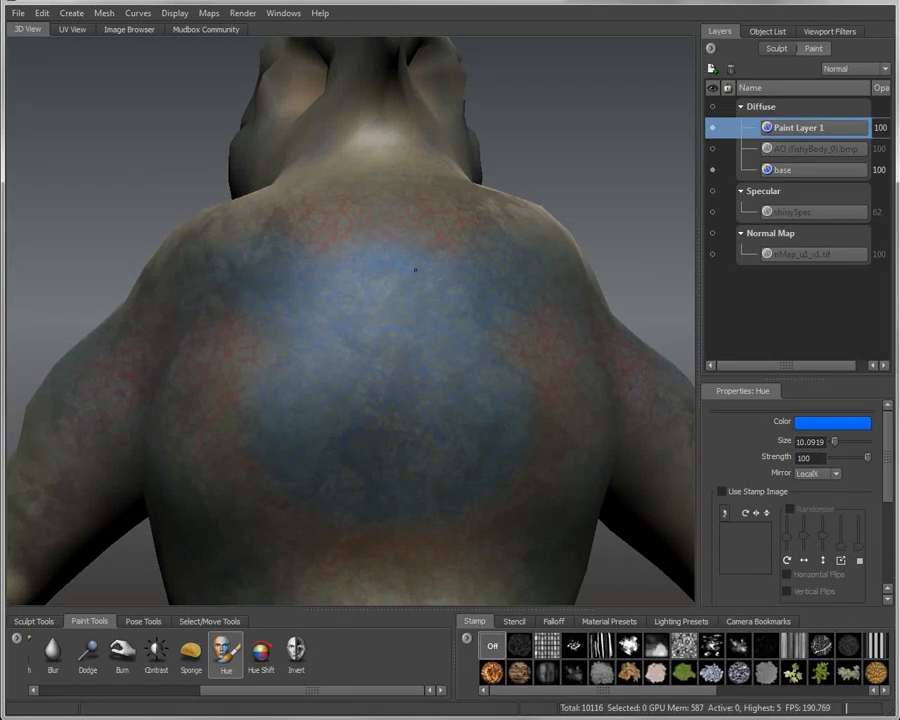
{"action": "mouse_move", "coordinate": [271, 479]}
{"action": "left_mouse_down"}
{"action": "mouse_move", "coordinate": [135, 380]}
{"action": "mouse_move", "coordinate": [275, 311]}
{"action": "mouse_move", "coordinate": [305, 240]}
{"action": "left_mouse_up"}
{"action": "key", "text": "ctrl+z"}
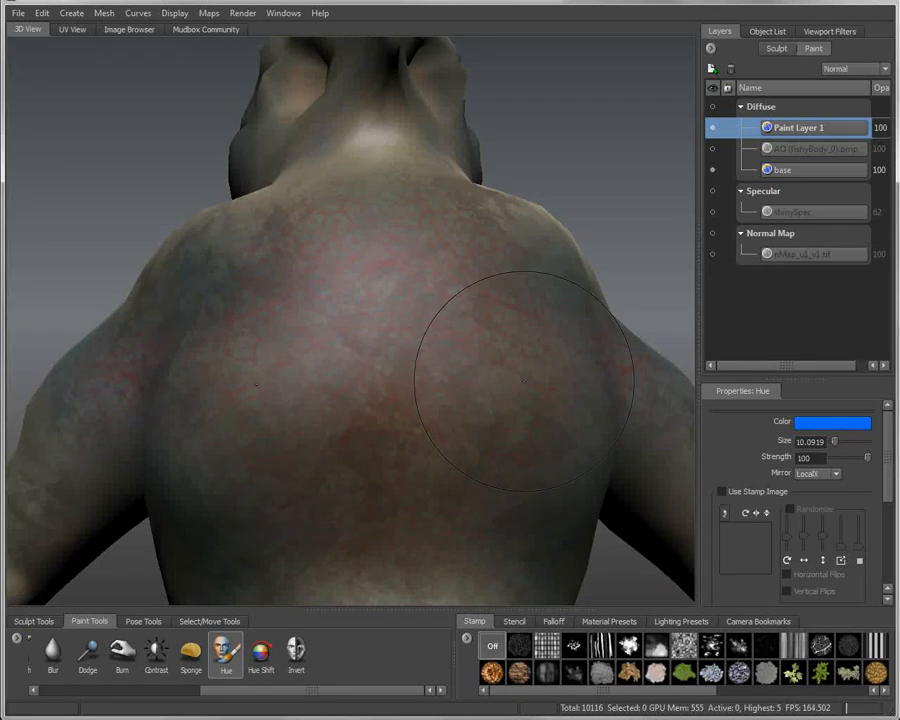
{"action": "left_click_drag", "start_coordinate": [280, 691], "coordinate": [173, 691]}
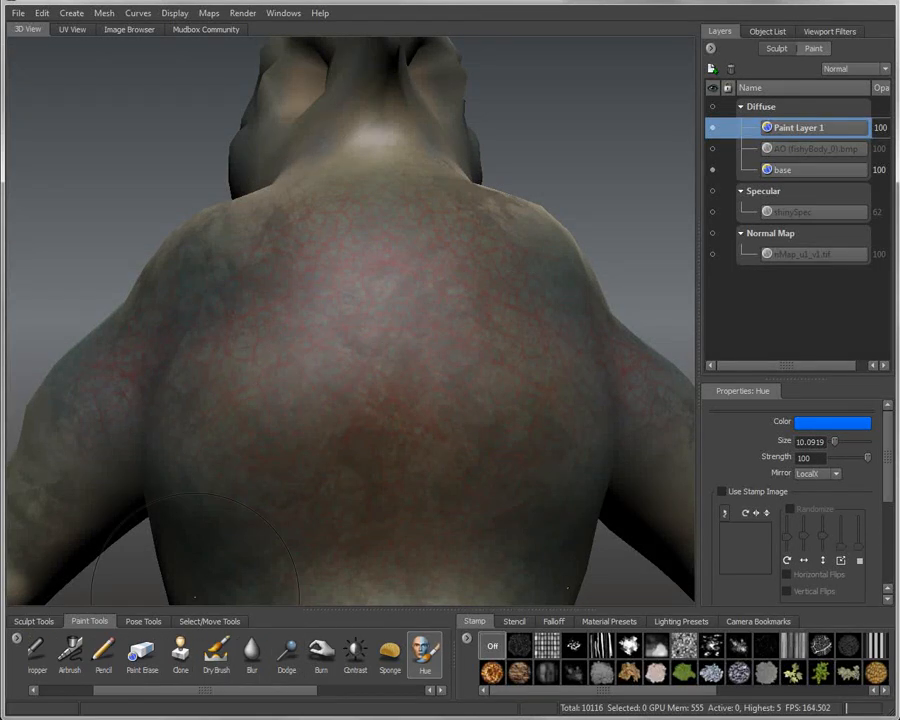
- Move the AO (fishyBody_0).bmp layer above Paint Layer 1 and show it over the painted skin
{"action": "left_click_drag", "start_coordinate": [444, 352], "coordinate": [444, 356], "text": "alt"}
{"action": "right_click_drag", "start_coordinate": [443, 356], "coordinate": [197, 356], "text": "alt"}
{"action": "left_click_drag", "start_coordinate": [197, 356], "coordinate": [238, 361], "text": "alt"}
{"action": "right_click_drag", "start_coordinate": [238, 361], "coordinate": [443, 340], "text": "alt"}
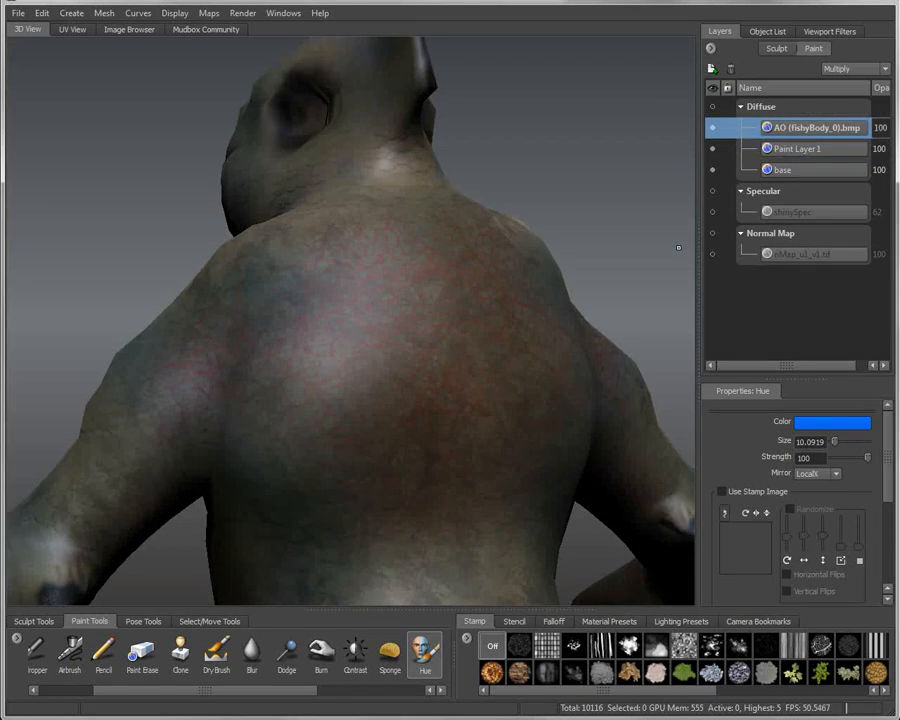
{"action": "left_click_drag", "start_coordinate": [301, 362], "coordinate": [615, 350], "text": "alt"}
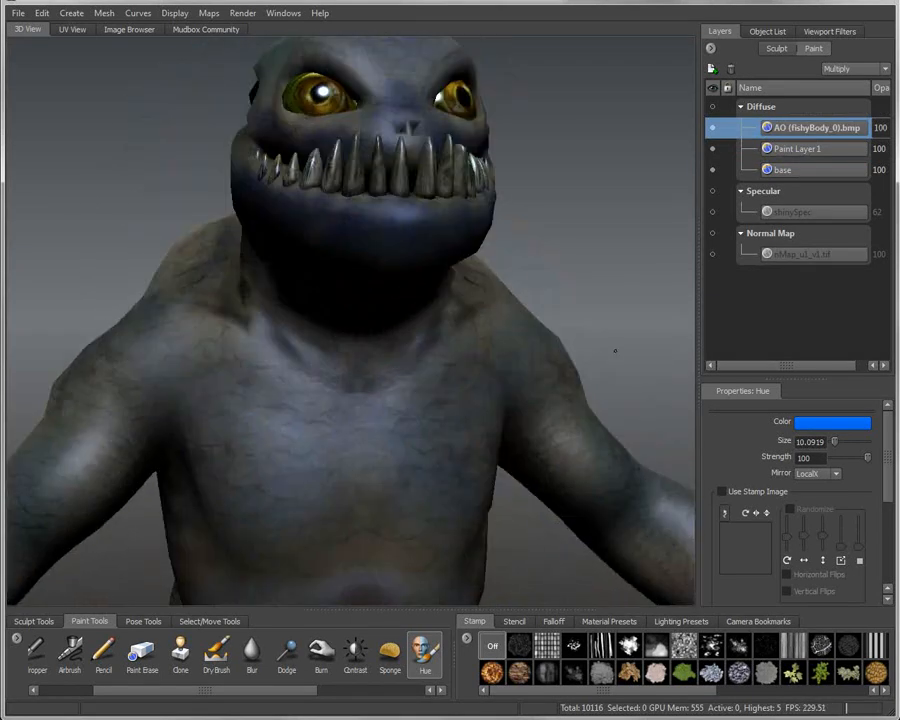
- Show the nMap_u1_v1.tif normal map and shinySpec specular layers, and check the creature from close up and in full
{"action": "right_click_drag", "start_coordinate": [615, 350], "coordinate": [385, 330], "text": "alt"}
{"action": "left_click_drag", "start_coordinate": [674, 275], "coordinate": [687, 241], "text": "alt"}
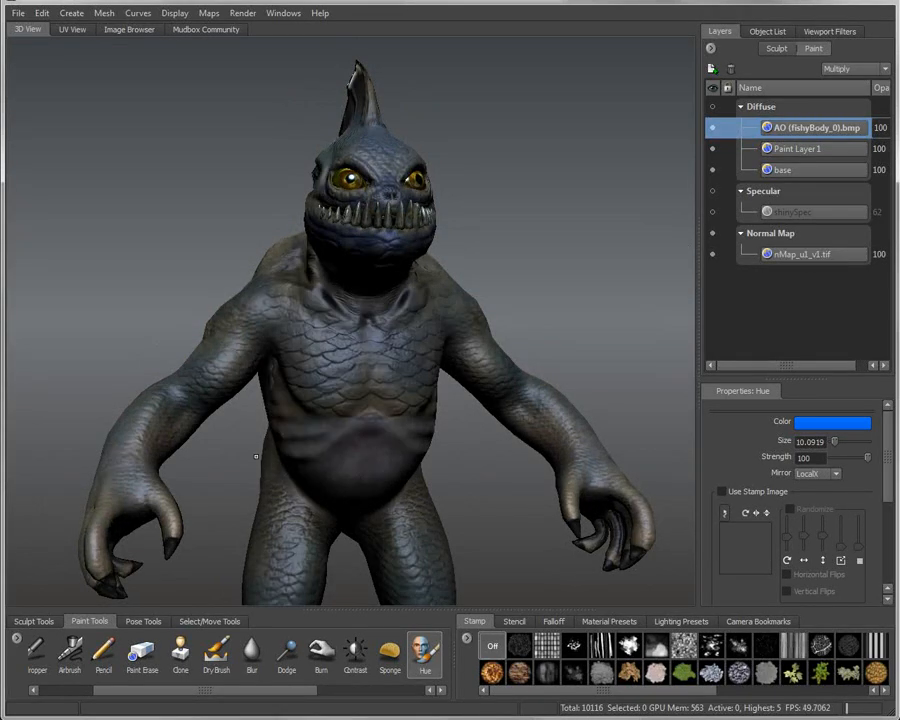
{"action": "right_click_drag", "start_coordinate": [330, 420], "coordinate": [360, 450], "text": "alt"}
{"action": "left_click_drag", "start_coordinate": [360, 450], "coordinate": [378, 466], "text": "alt"}
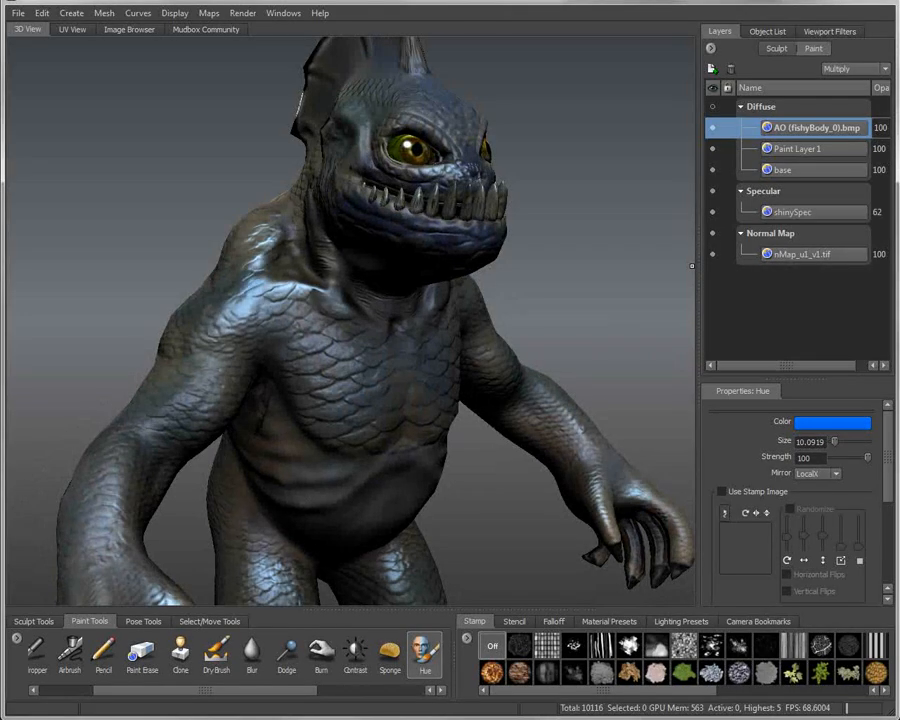
{"action": "mouse_move", "coordinate": [366, 412]}
{"action": "left_mouse_down", "text": "alt"}
{"action": "mouse_move", "coordinate": [480, 402]}
{"action": "mouse_move", "coordinate": [348, 430]}
{"action": "mouse_move", "coordinate": [366, 430]}
{"action": "left_mouse_up", "text": "alt"}
{"action": "right_click_drag", "start_coordinate": [366, 430], "coordinate": [288, 424], "text": "alt"}
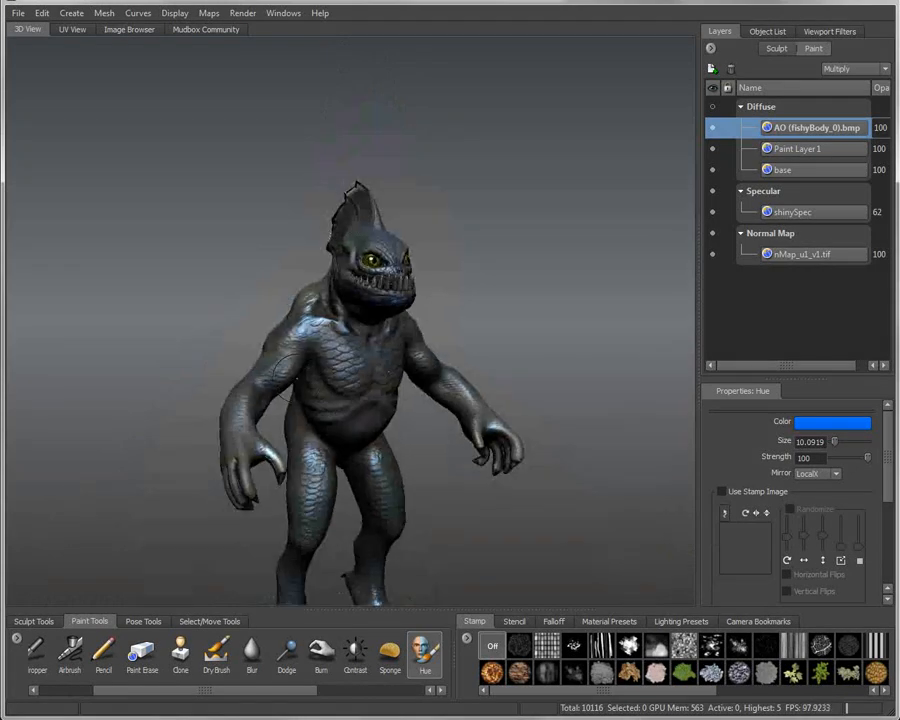
{"action": "middle_click_drag", "start_coordinate": [288, 424], "coordinate": [300, 354], "text": "alt"}
{"action": "left_click_drag", "start_coordinate": [300, 354], "coordinate": [282, 338], "text": "alt"}
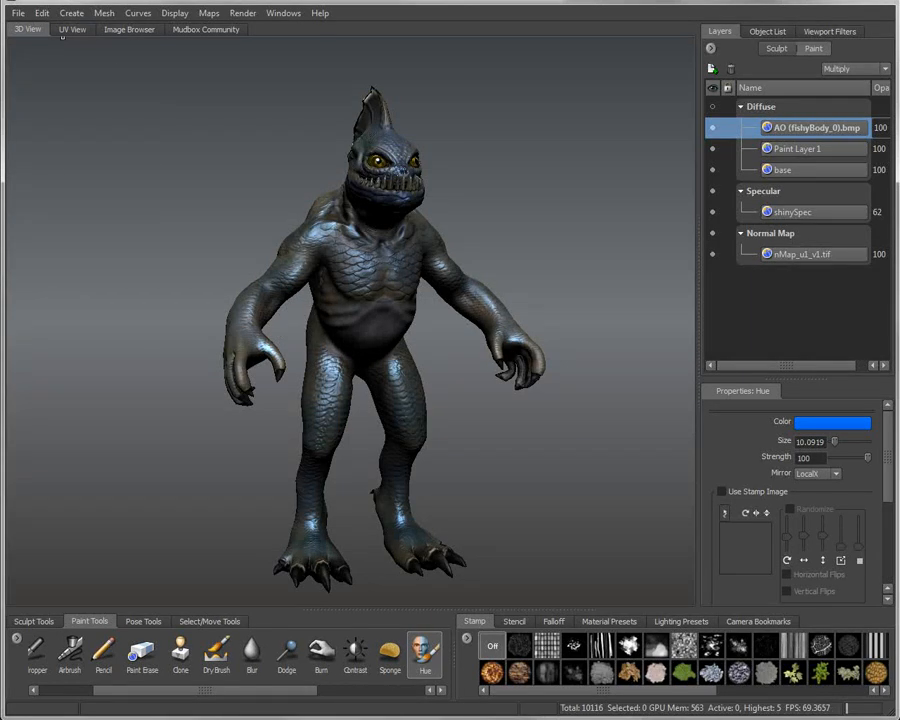
- Send the creature to Maya and display it textured in the perspective view
{"action": "left_click", "coordinate": [18, 13]}
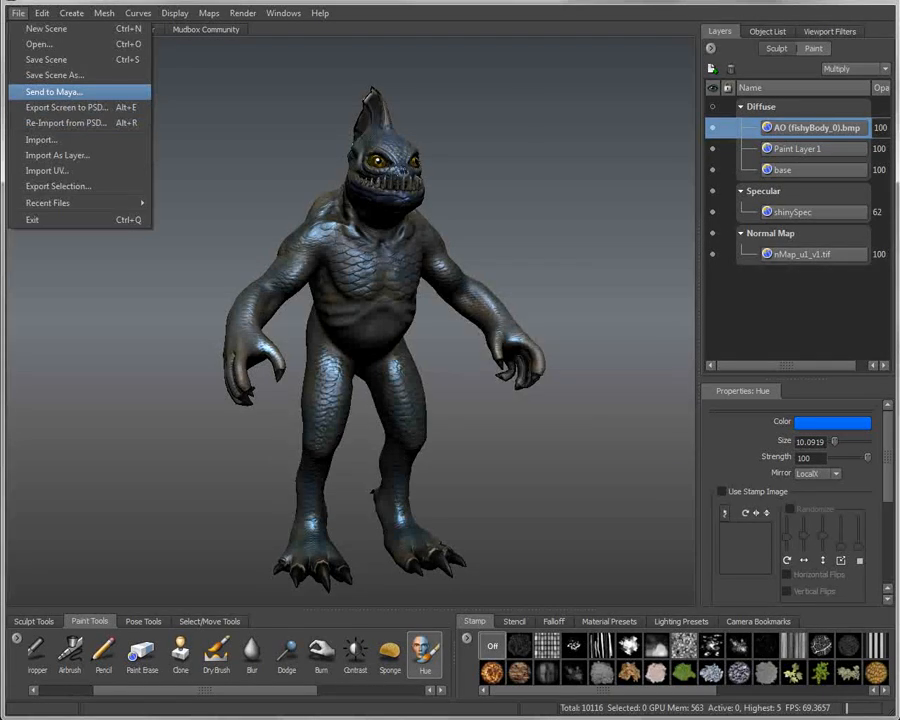
{"action": "left_click", "coordinate": [60, 91]}
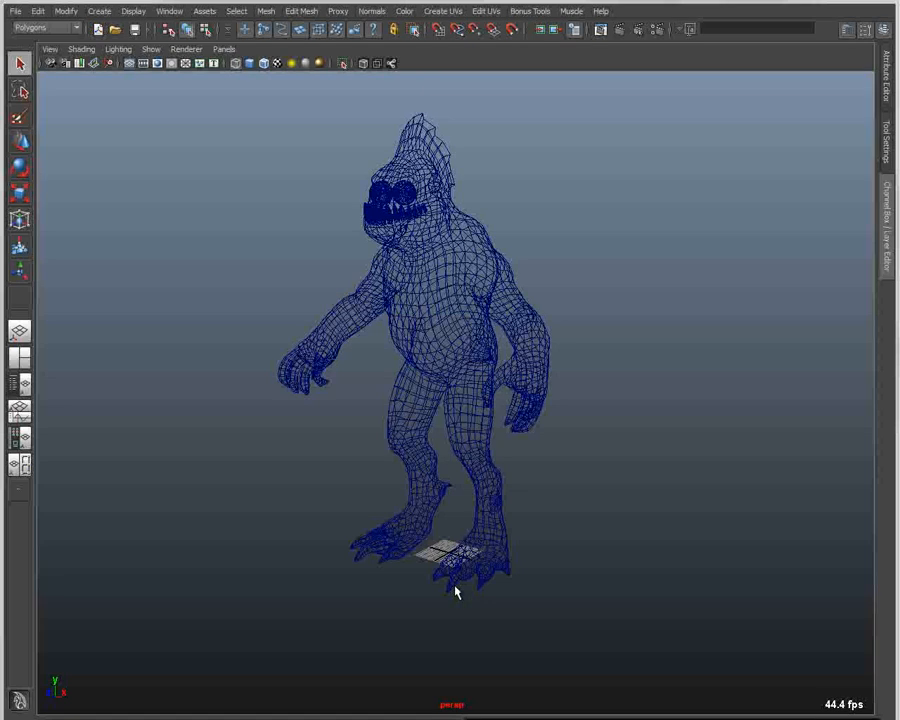
{"action": "left_click_drag", "start_coordinate": [455, 592], "coordinate": [367, 567], "text": "alt"}
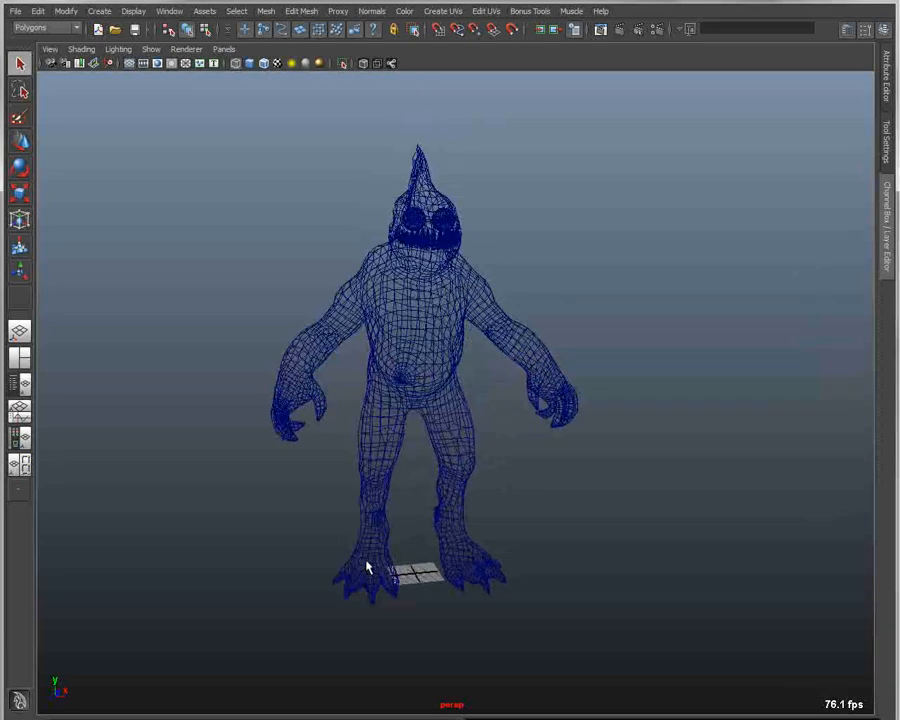
{"action": "key", "text": "6"}
- Check the textured creature from the front and set the viewport renderer to High Quality Rendering
{"action": "left_click_drag", "start_coordinate": [312, 517], "coordinate": [384, 471], "text": "alt"}
{"action": "middle_click_drag", "start_coordinate": [384, 471], "coordinate": [373, 487], "text": "alt"}
{"action": "right_click_drag", "start_coordinate": [373, 487], "coordinate": [461, 503], "text": "alt"}
{"action": "middle_click_drag", "start_coordinate": [400, 462], "coordinate": [428, 524], "text": "alt"}
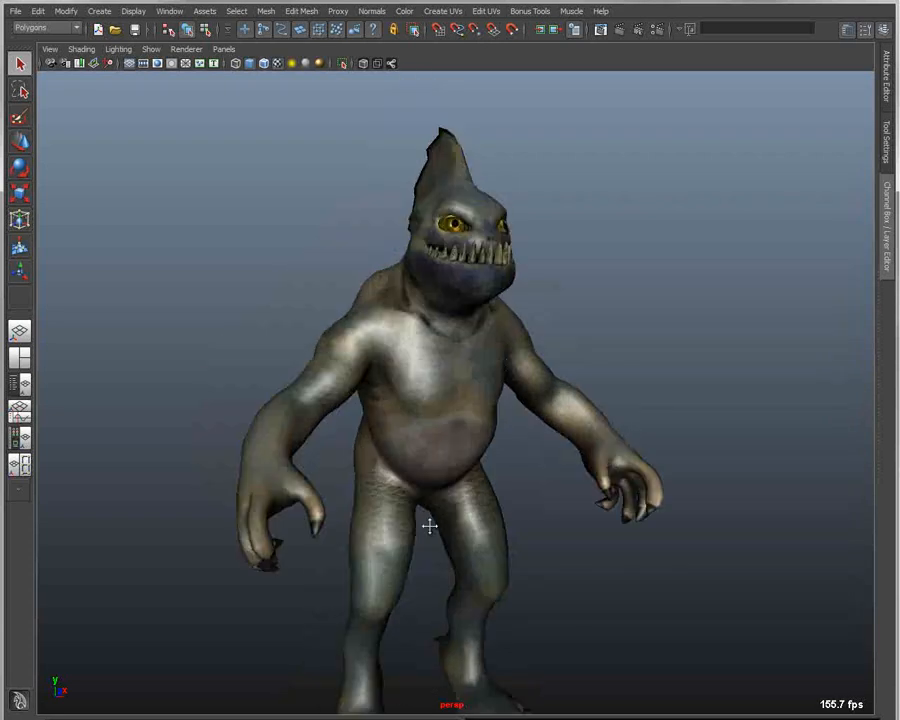
{"action": "right_click_drag", "start_coordinate": [430, 526], "coordinate": [617, 561], "text": "alt"}
{"action": "left_click_drag", "start_coordinate": [615, 561], "coordinate": [543, 527], "text": "alt"}
{"action": "right_click_drag", "start_coordinate": [576, 533], "coordinate": [474, 528], "text": "alt"}
{"action": "left_click_drag", "start_coordinate": [474, 528], "coordinate": [458, 518], "text": "alt"}
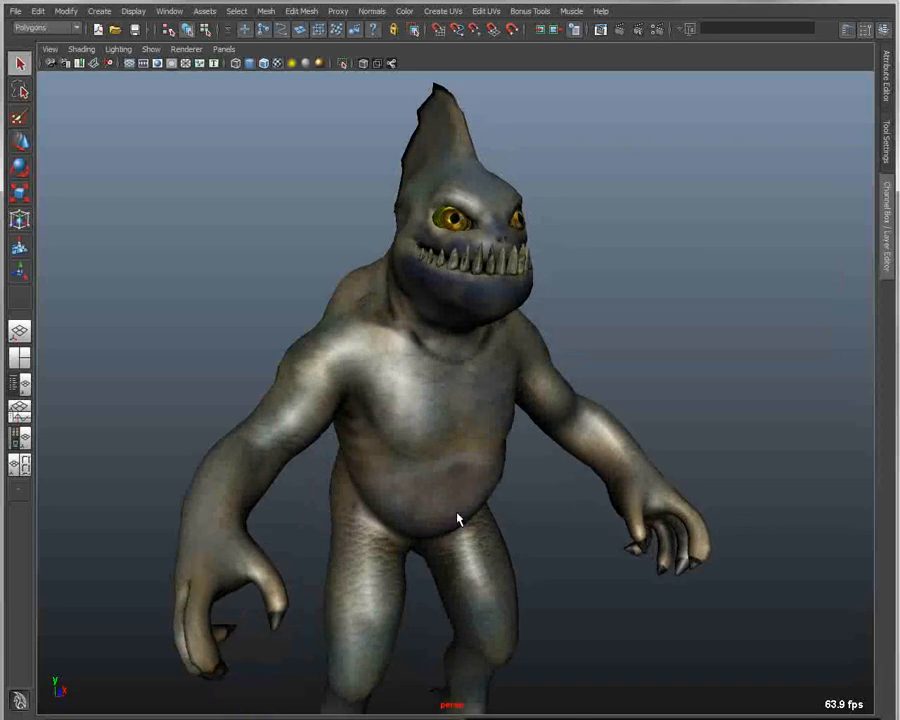
{"action": "left_click", "coordinate": [180, 49]}
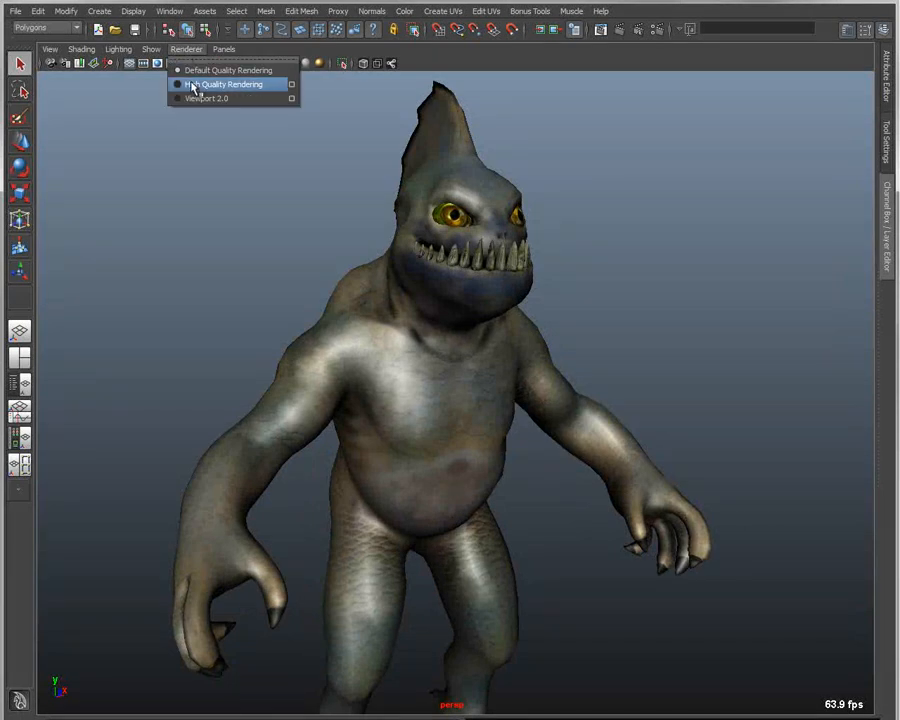
{"action": "left_click", "coordinate": [195, 85]}
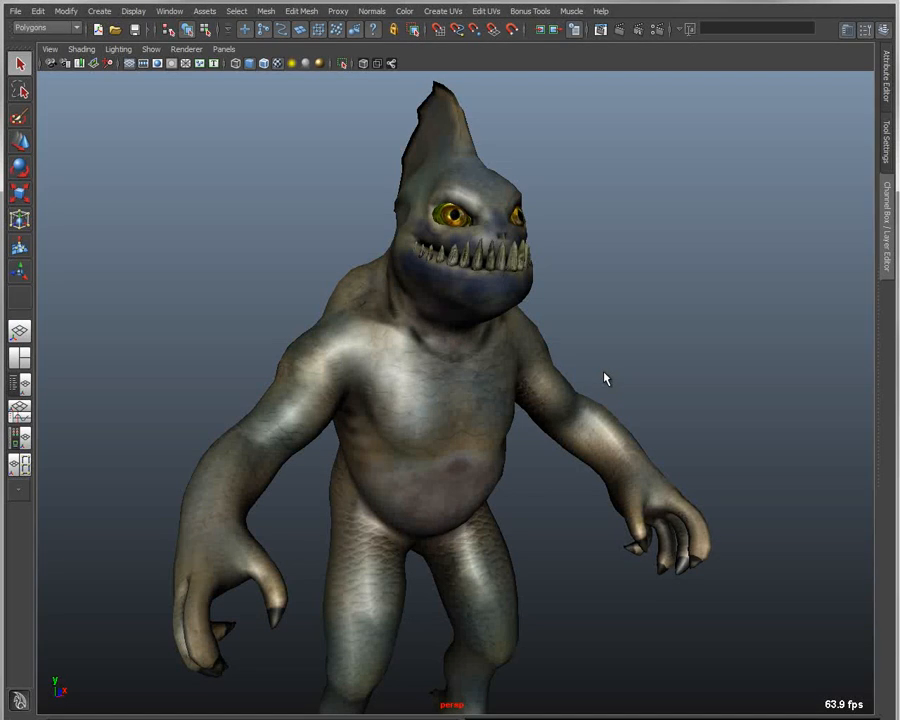
- Inspect the surface detail on the head, chest, belly and arms up close, and view the whole creature from the front
{"action": "left_click_drag", "start_coordinate": [542, 456], "coordinate": [580, 474], "text": "alt"}
{"action": "right_click_drag", "start_coordinate": [580, 474], "coordinate": [669, 522], "text": "alt"}
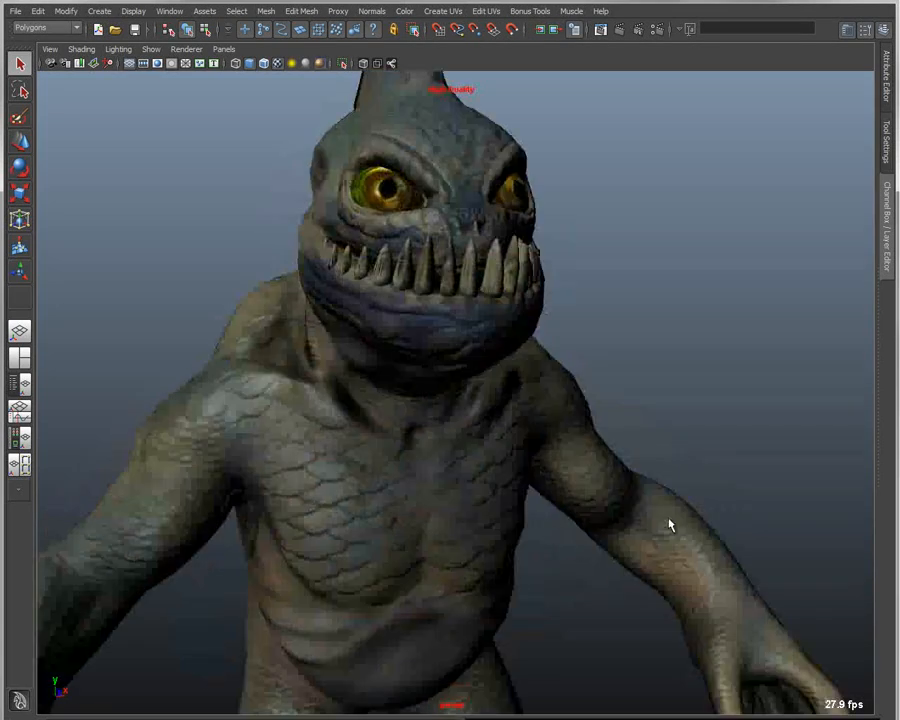
{"action": "left_click_drag", "start_coordinate": [669, 522], "coordinate": [648, 488], "text": "alt"}
{"action": "left_click_drag", "start_coordinate": [375, 497], "coordinate": [438, 402], "text": "alt"}
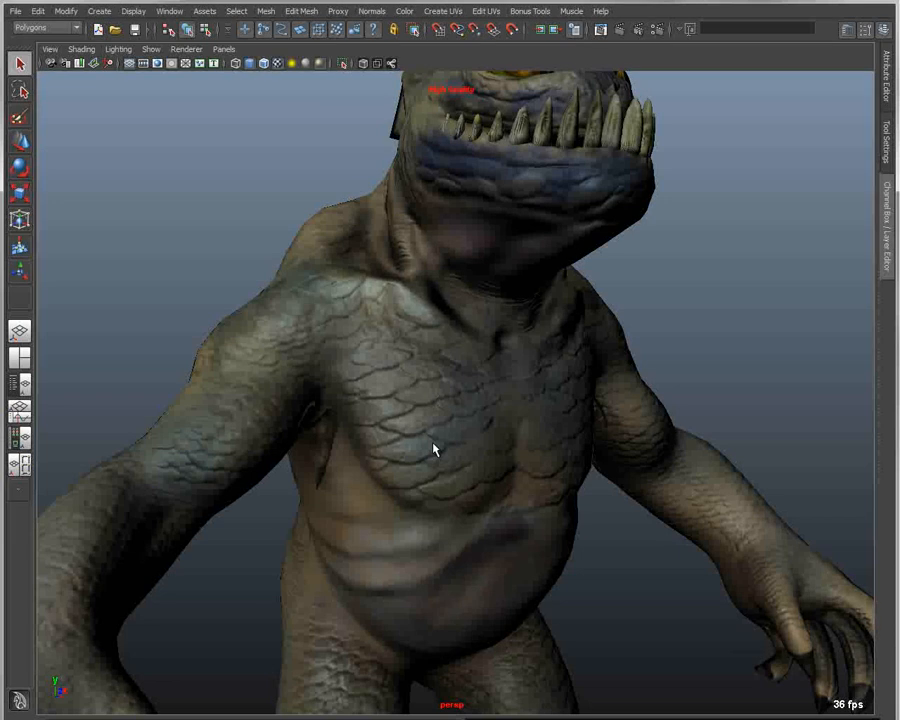
{"action": "left_click_drag", "start_coordinate": [331, 295], "coordinate": [450, 444], "text": "alt"}
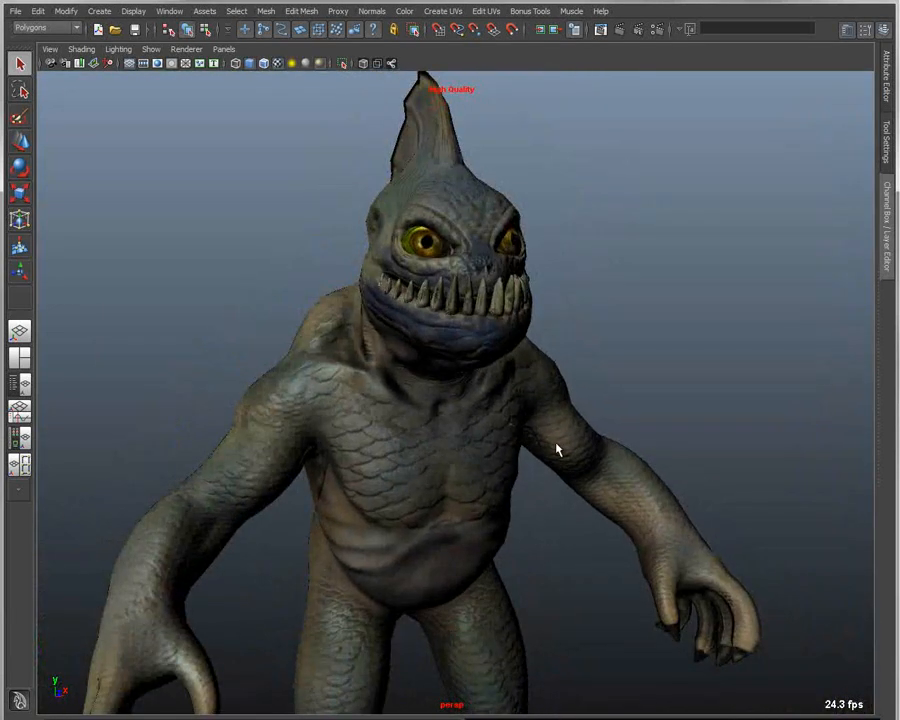
{"action": "right_click_drag", "start_coordinate": [557, 449], "coordinate": [508, 354], "text": "alt"}
{"action": "left_click_drag", "start_coordinate": [402, 384], "coordinate": [434, 416], "text": "alt"}
{"action": "middle_click_drag", "start_coordinate": [434, 412], "coordinate": [433, 351], "text": "alt"}
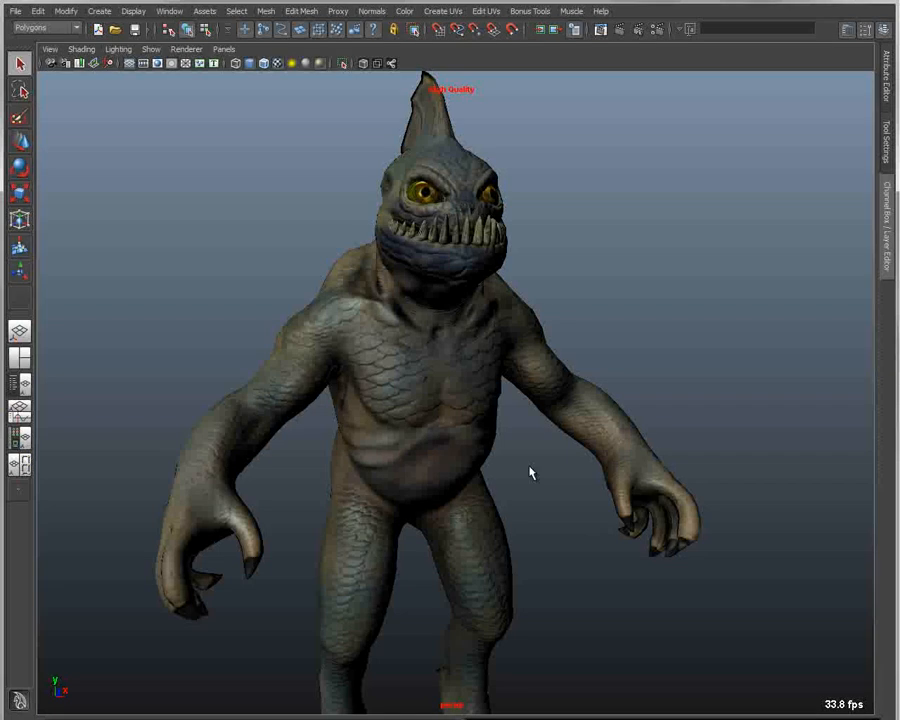
{"action": "right_click_drag", "start_coordinate": [572, 477], "coordinate": [436, 388], "text": "alt"}
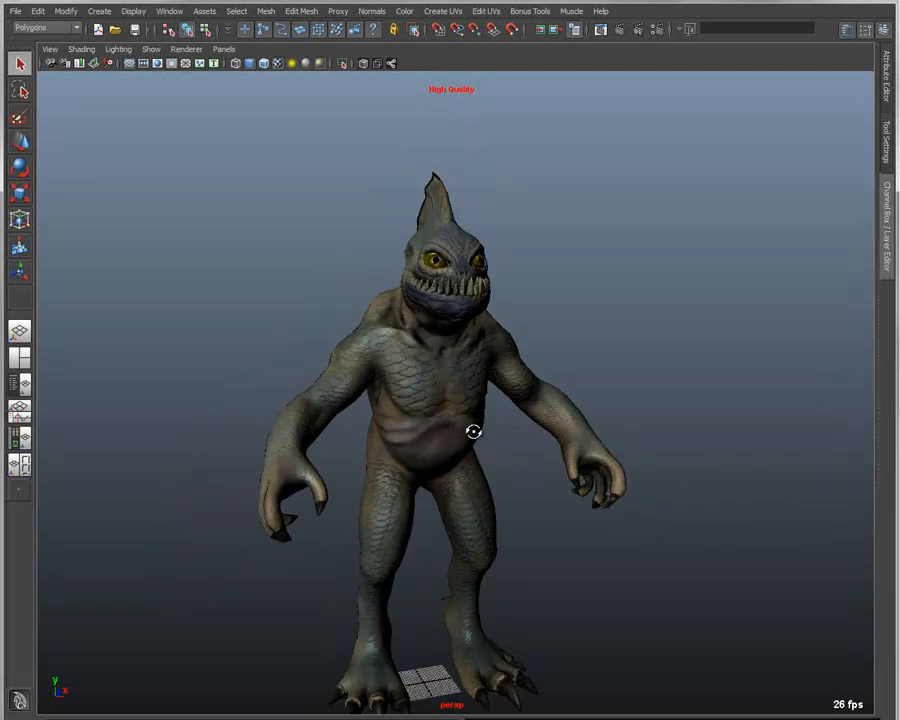
{"action": "left_click_drag", "start_coordinate": [474, 428], "coordinate": [466, 414], "text": "alt"}
{"action": "middle_click_drag", "start_coordinate": [466, 414], "coordinate": [481, 389], "text": "alt"}
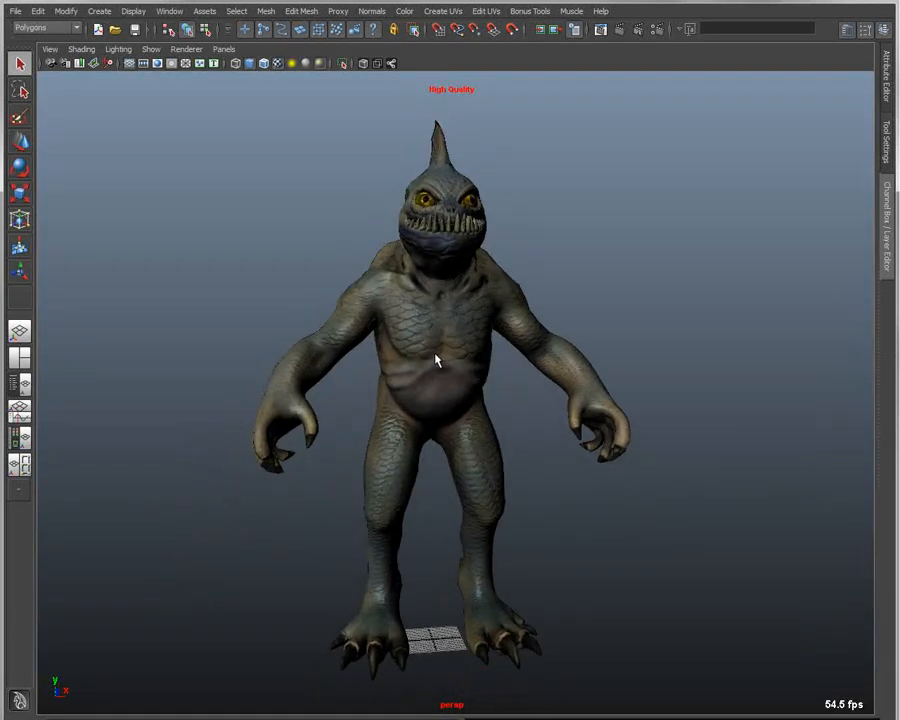